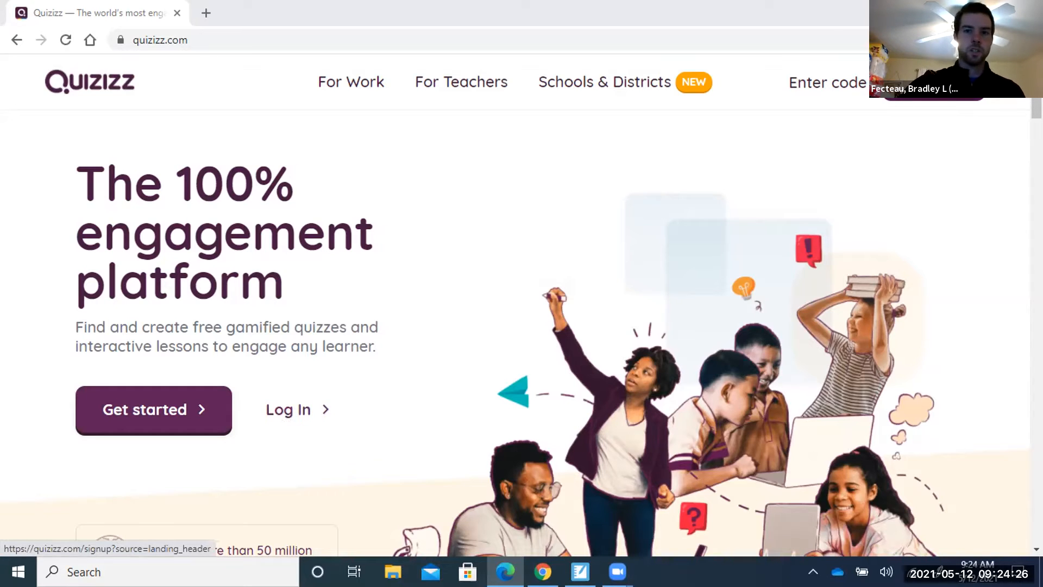
# Go from the homepage to the sign-up page, then to its Log in link.
pyautogui.click(932, 85)
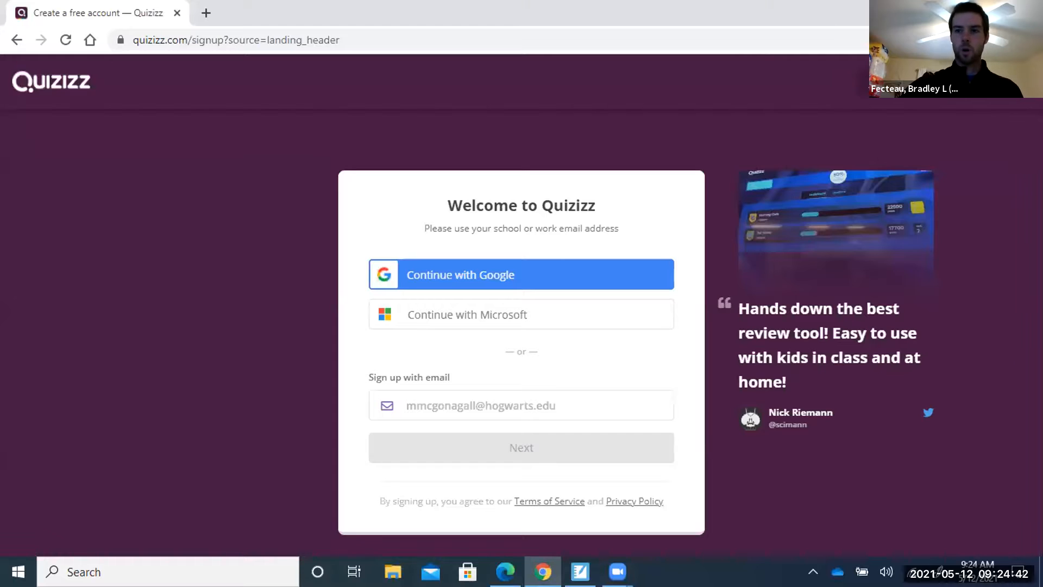
pyautogui.click(1001, 82)
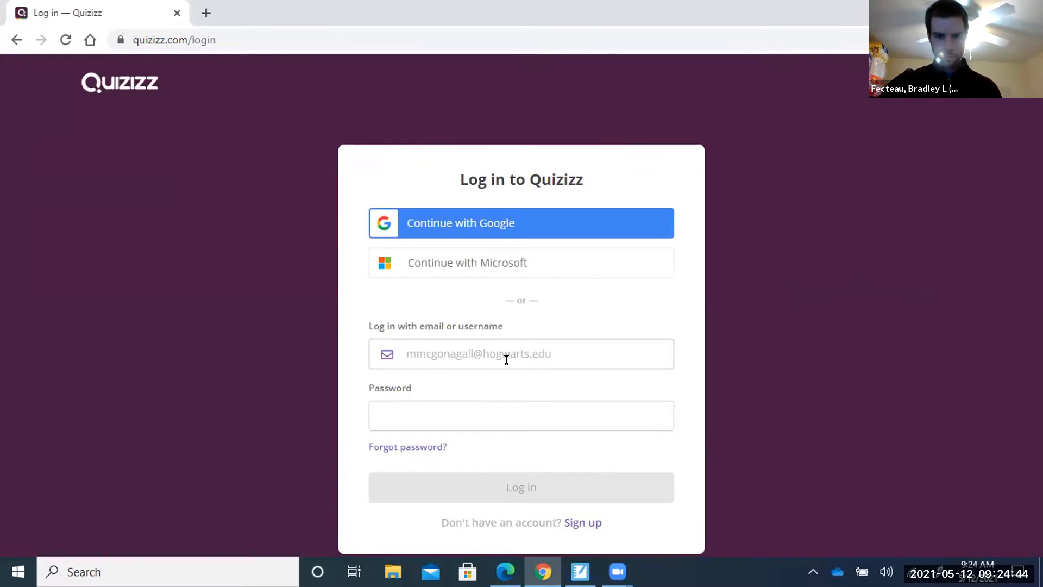
# Log in with the first account's e-mail and password, retrying once with an edited password.
pyautogui.click(507, 359)
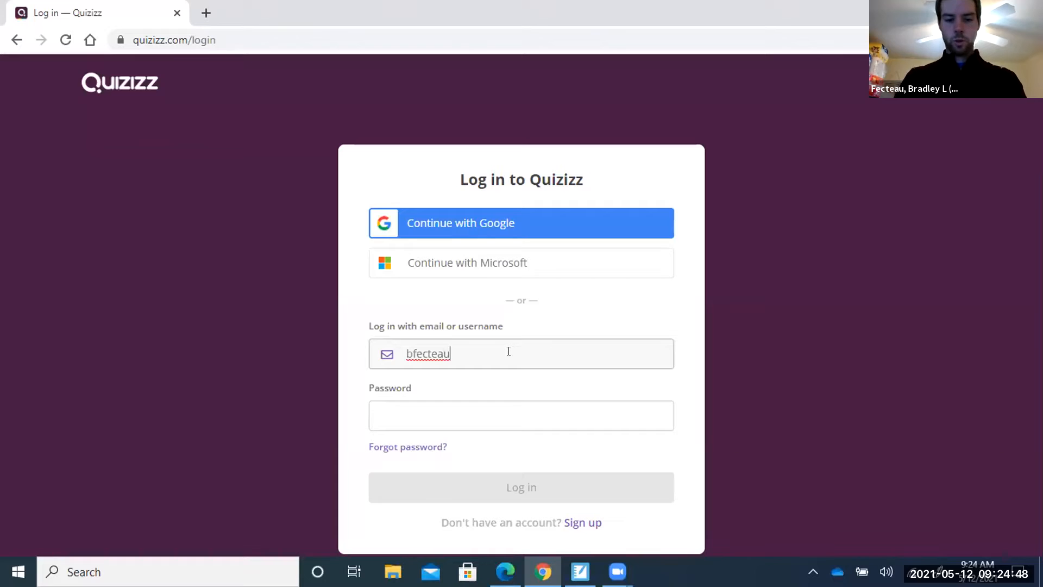
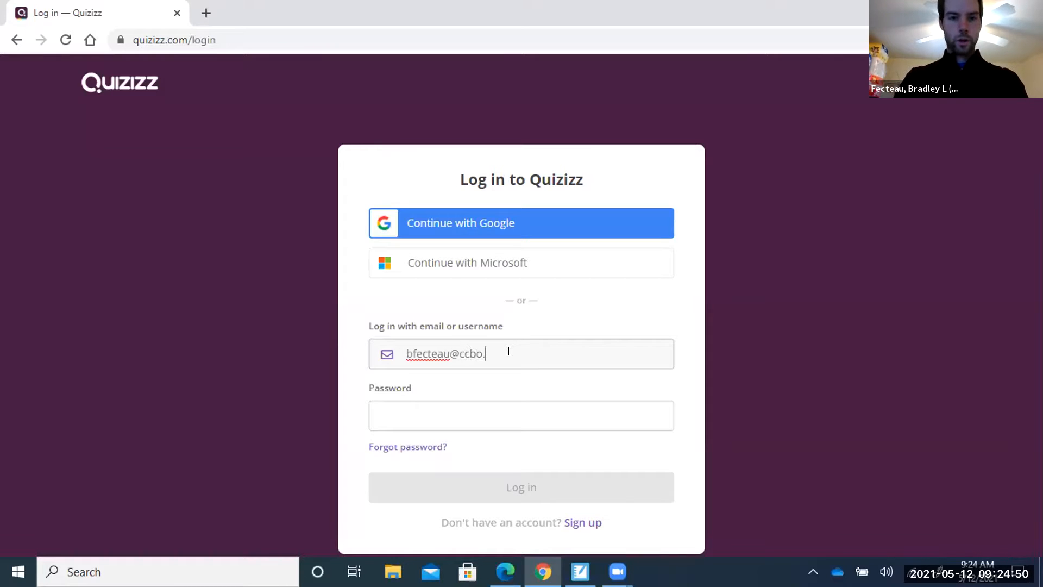
pyautogui.press('Tab')
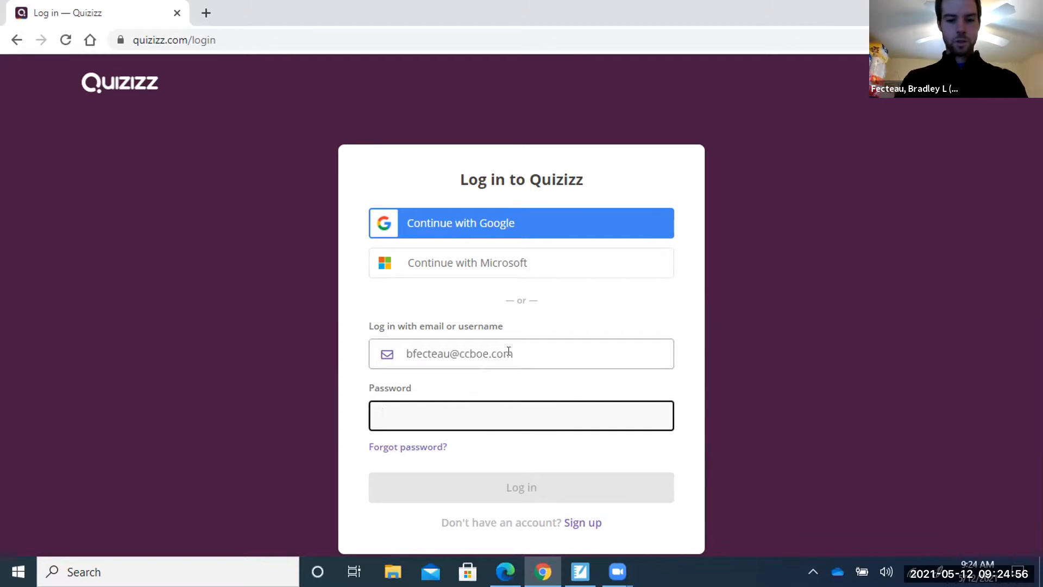
pyautogui.write('••••••••••')
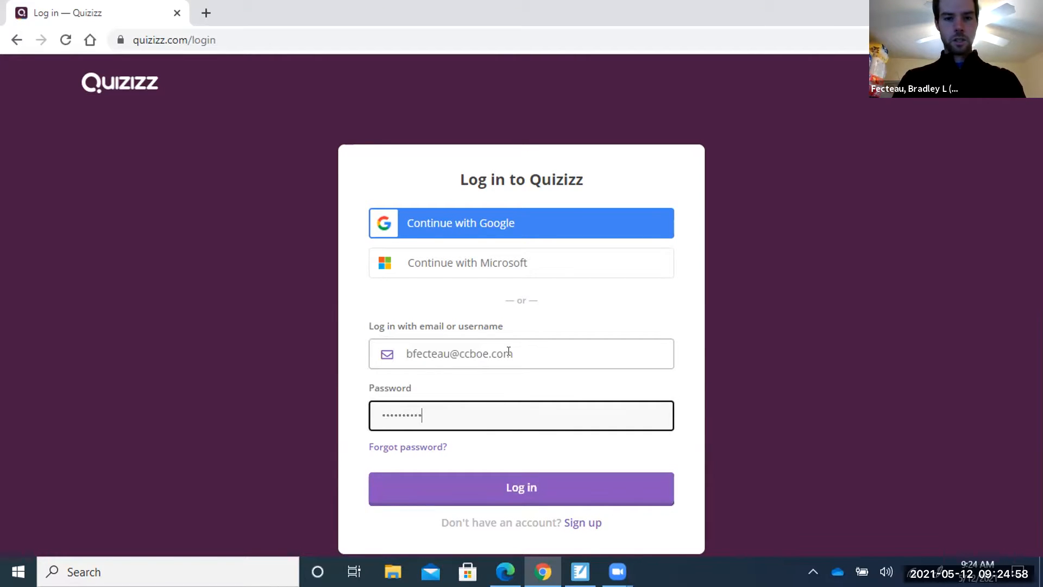
pyautogui.press('Return')
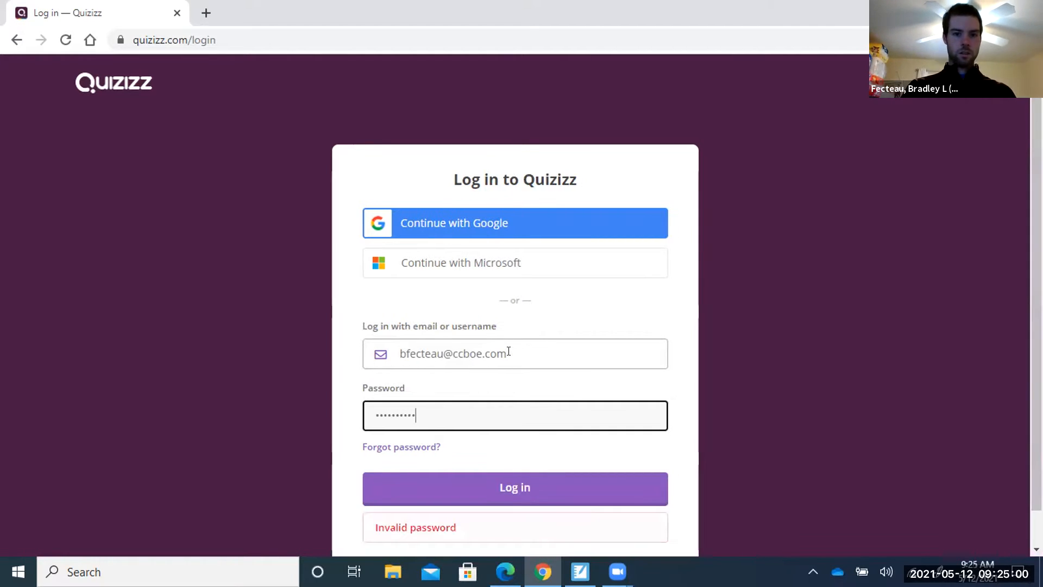
pyautogui.scroll(-1, 571, 342)
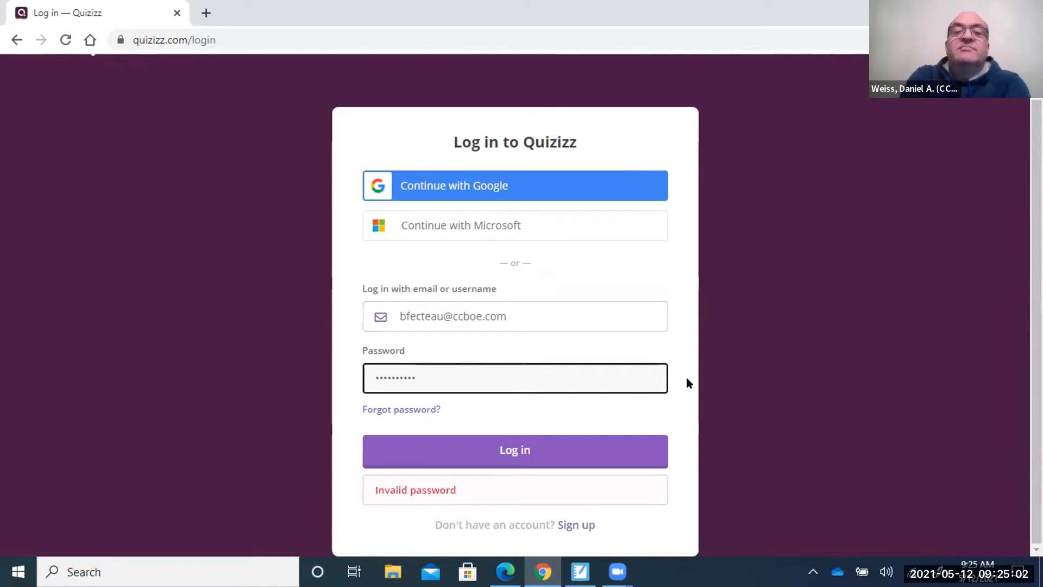
pyautogui.press('BackSpace')
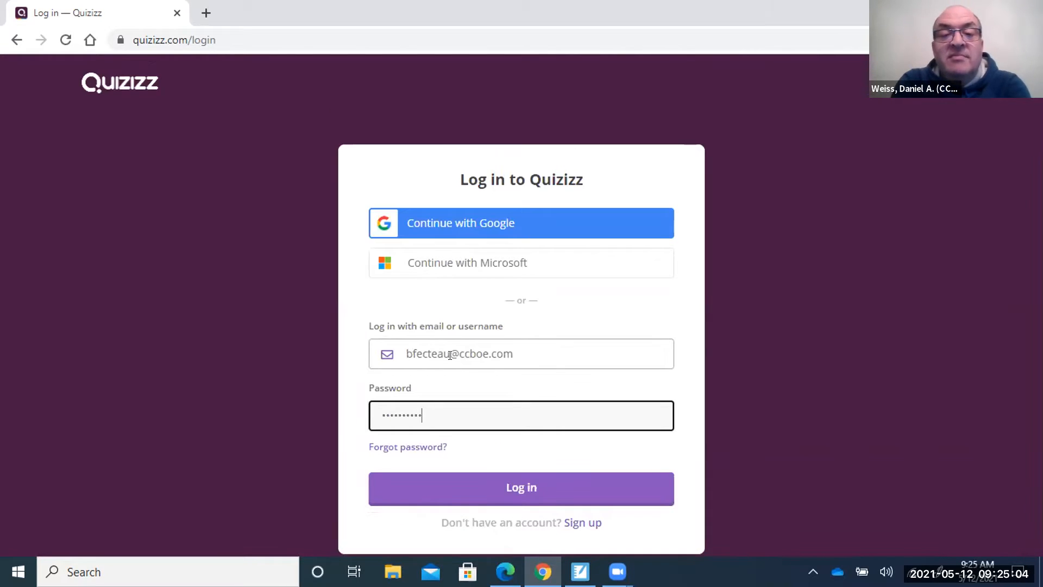
pyautogui.press('Return')
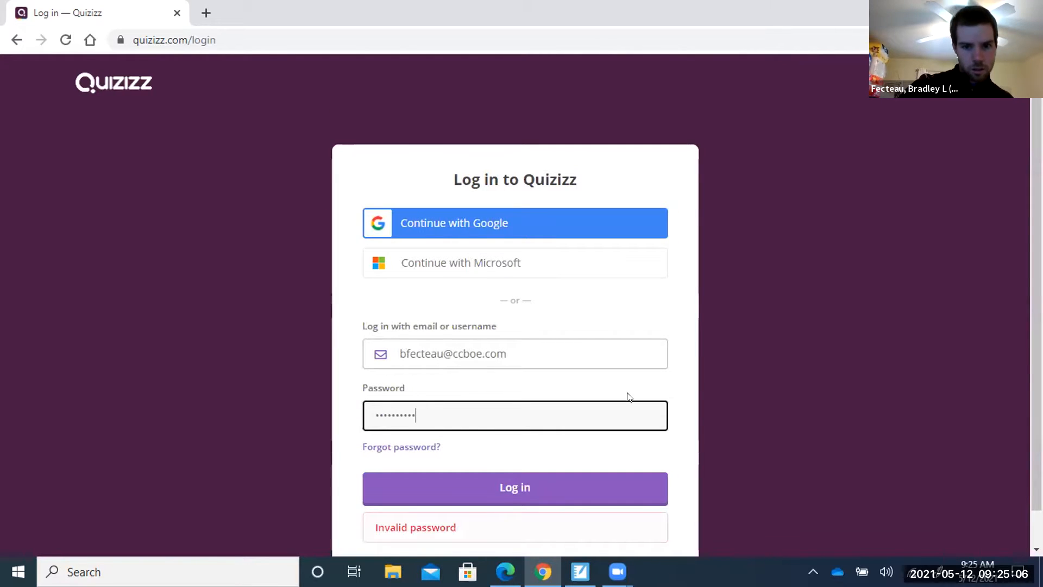
pyautogui.scroll(-1, 629, 397)
# Replace the e-mail with the Gmail account's address, fix its missing dot, and re-enter the password.
pyautogui.click(531, 316)
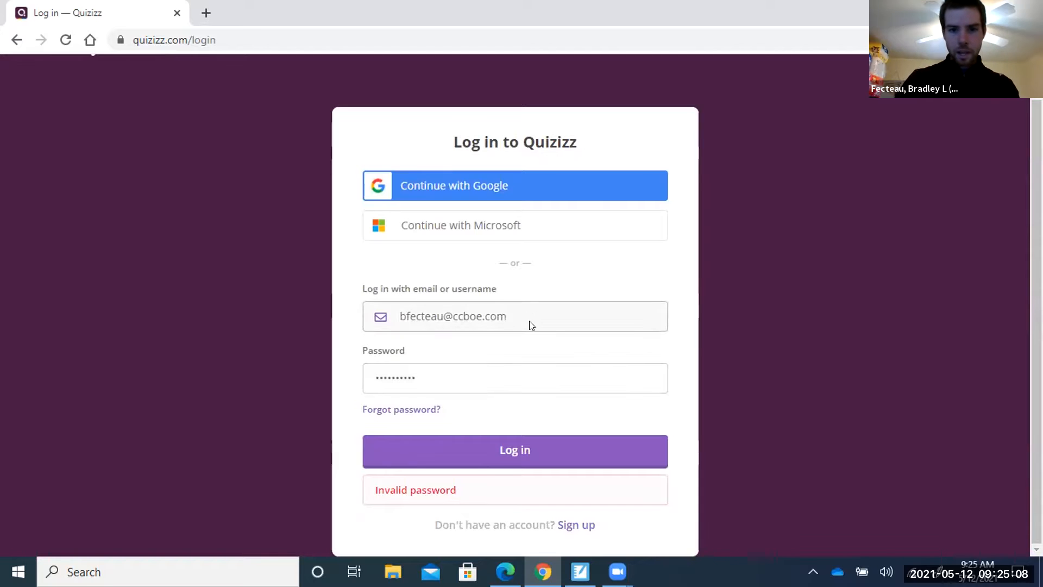
pyautogui.press('BackSpace')
pyautogui.press('BackSpace')
pyautogui.press('BackSpace')
pyautogui.press('BackSpace')
pyautogui.press('BackSpace')
pyautogui.press('BackSpace')
pyautogui.press('BackSpace')
pyautogui.press('BackSpace')
pyautogui.press('BackSpace')
pyautogui.press('BackSpace')
pyautogui.press('BackSpace')
pyautogui.press('BackSpace')
pyautogui.press('BackSpace')
pyautogui.press('BackSpace')
pyautogui.press('BackSpace')
pyautogui.press('BackSpace')
pyautogui.press('BackSpace')
pyautogui.press('BackSpace')
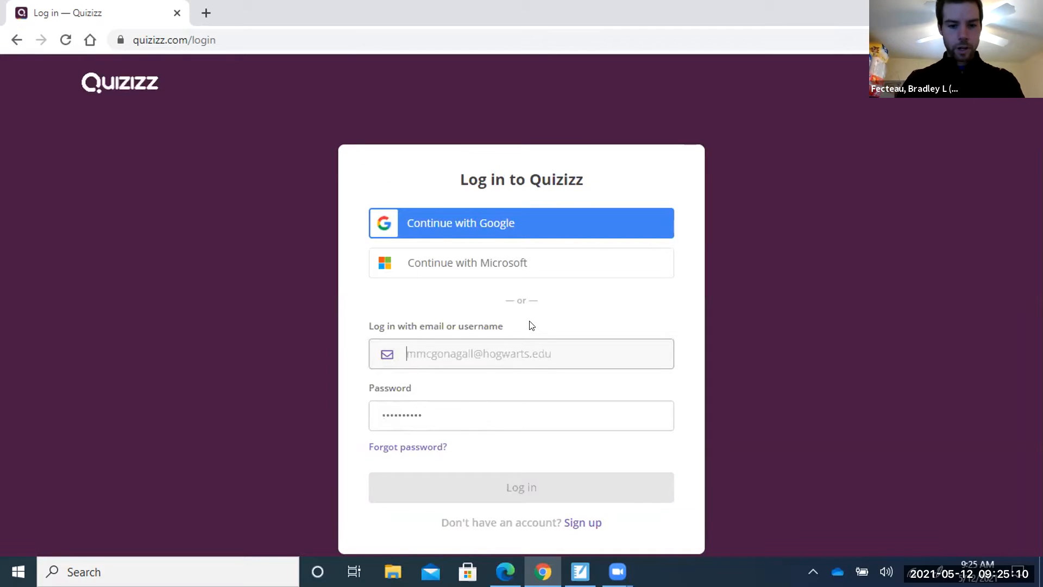
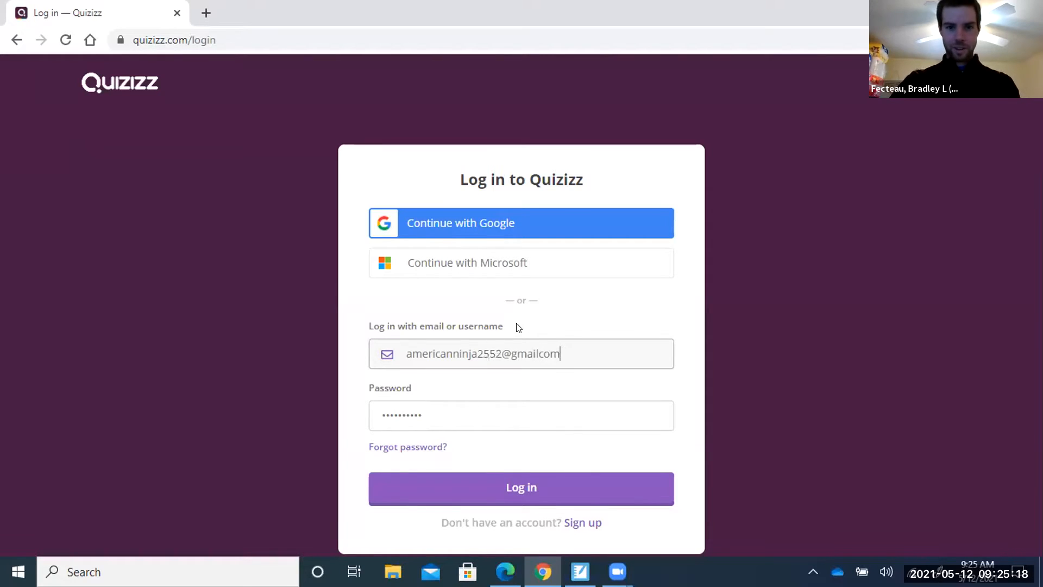
pyautogui.click(471, 422)
pyautogui.press('BackSpace')
pyautogui.press('BackSpace')
pyautogui.press('BackSpace')
pyautogui.press('BackSpace')
pyautogui.press('BackSpace')
pyautogui.press('BackSpace')
pyautogui.press('BackSpace')
pyautogui.press('BackSpace')
pyautogui.press('BackSpace')
pyautogui.press('BackSpace')
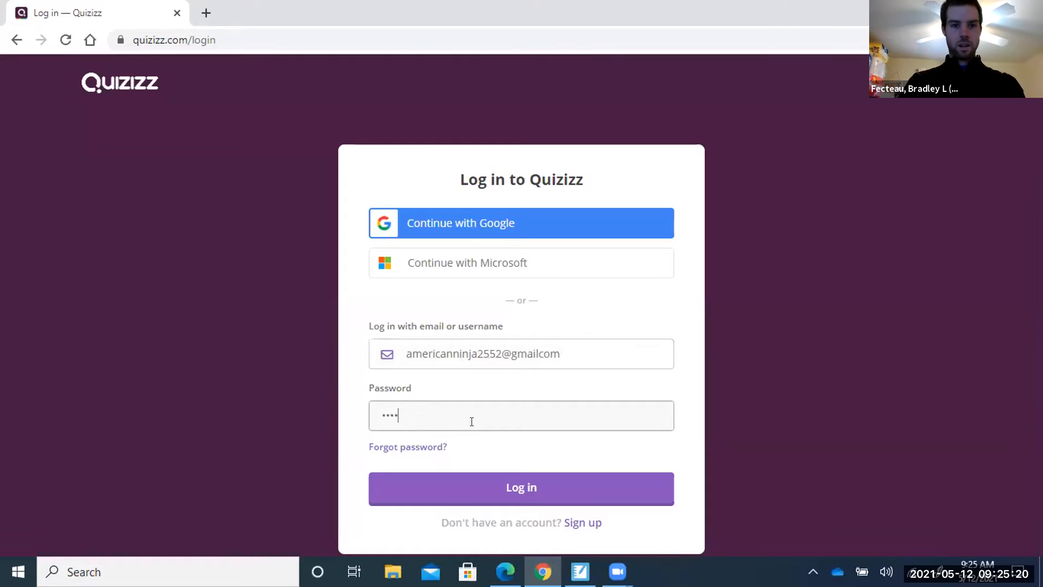
pyautogui.write('••••••••')
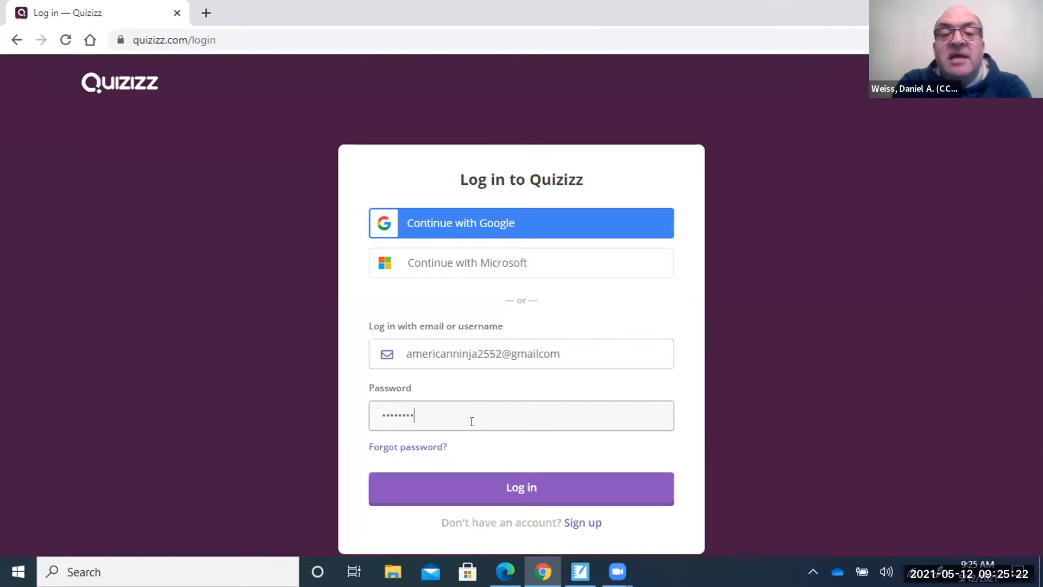
pyautogui.click(534, 352)
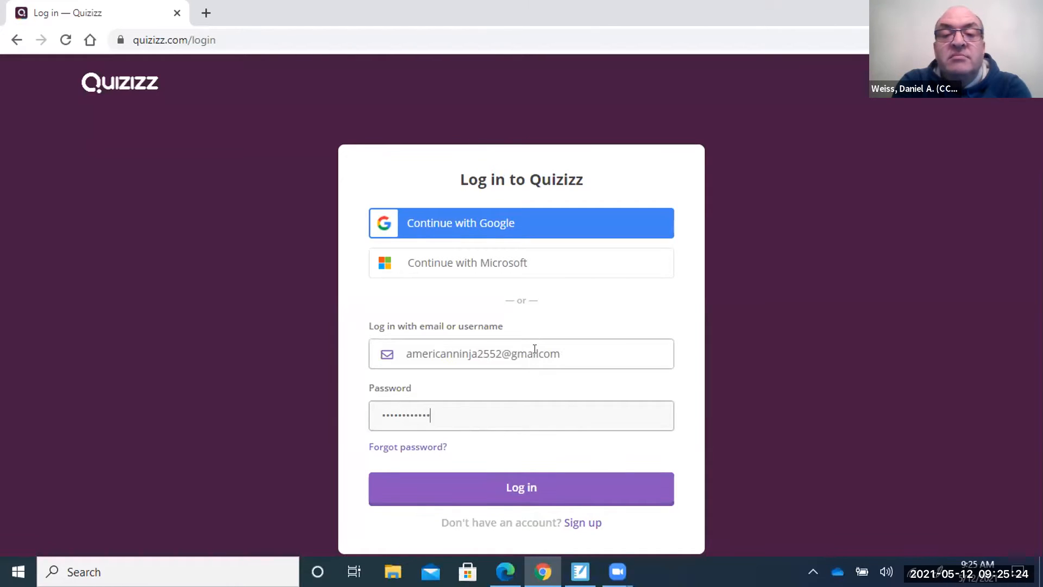
pyautogui.write('.')
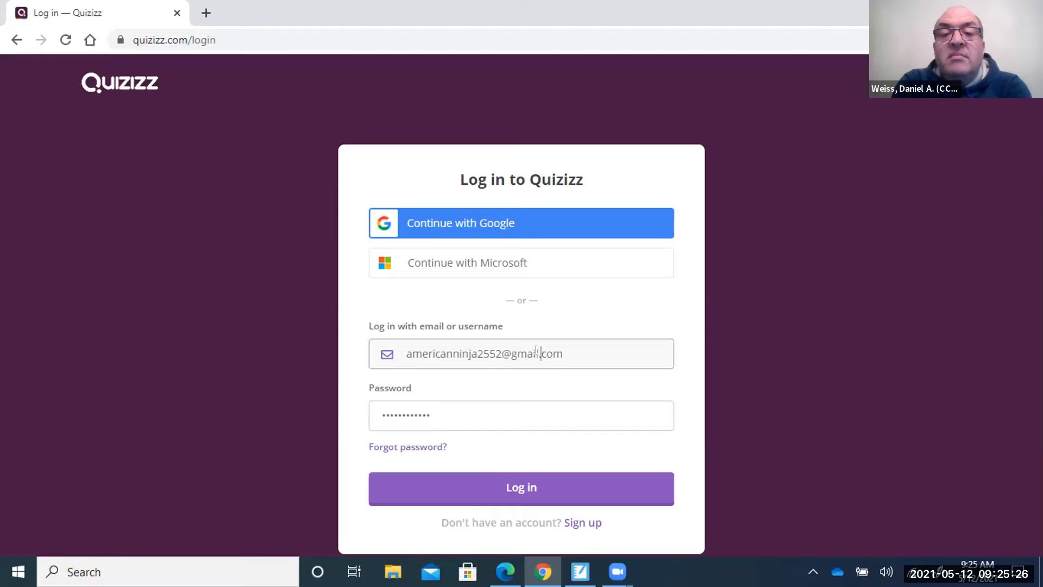
pyautogui.click(450, 402)
pyautogui.press('BackSpace')
pyautogui.press('BackSpace')
pyautogui.press('BackSpace')
pyautogui.press('BackSpace')
pyautogui.press('BackSpace')
pyautogui.press('BackSpace')
pyautogui.press('BackSpace')
pyautogui.press('BackSpace')
pyautogui.press('BackSpace')
pyautogui.press('BackSpace')
pyautogui.press('BackSpace')
pyautogui.write('************')
# Submit the log-in, then choose Quiz from the dashboard's Create menu.
pyautogui.press('Return')
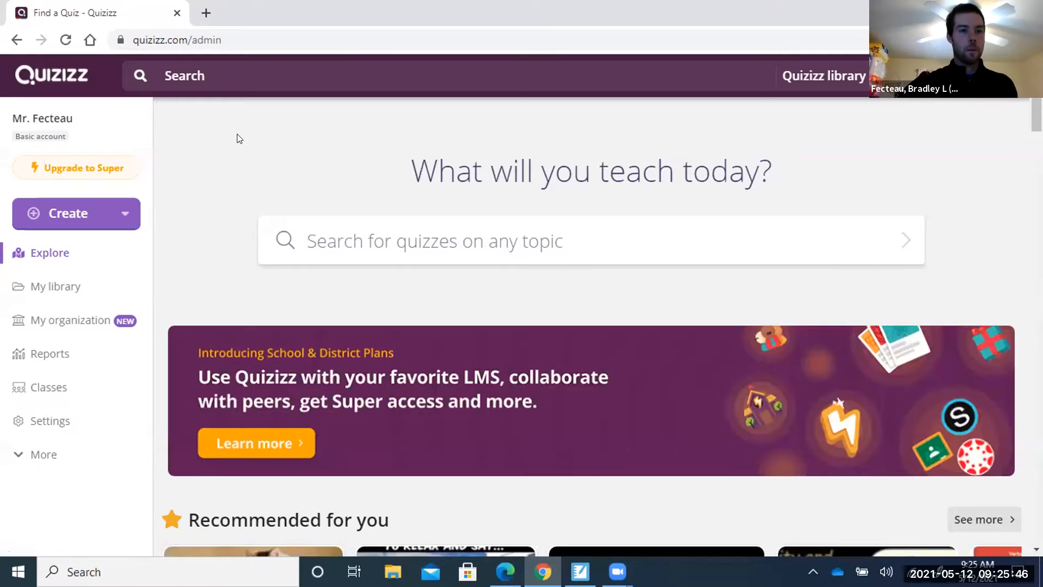
pyautogui.click(68, 216)
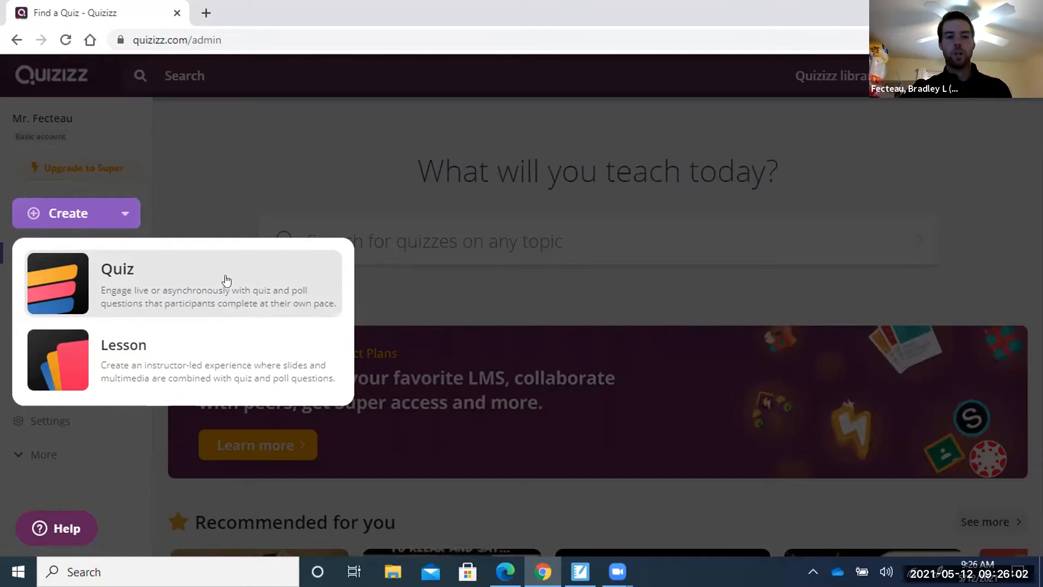
pyautogui.click(227, 280)
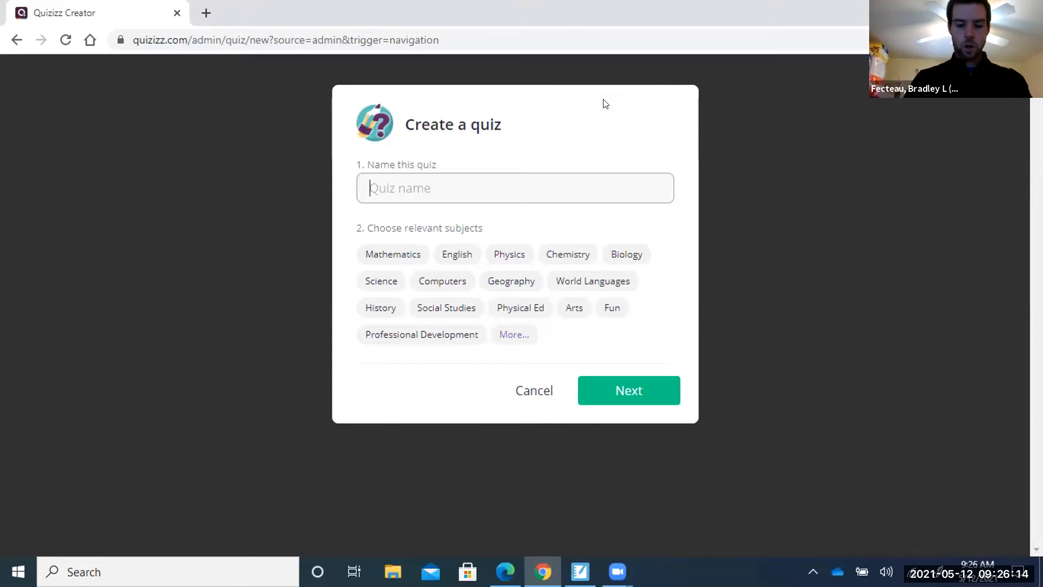
# Name the quiz 'PD #1 Quiz', tag it with Mathematics, and confirm.
pyautogui.write('PD #1 Quiz')
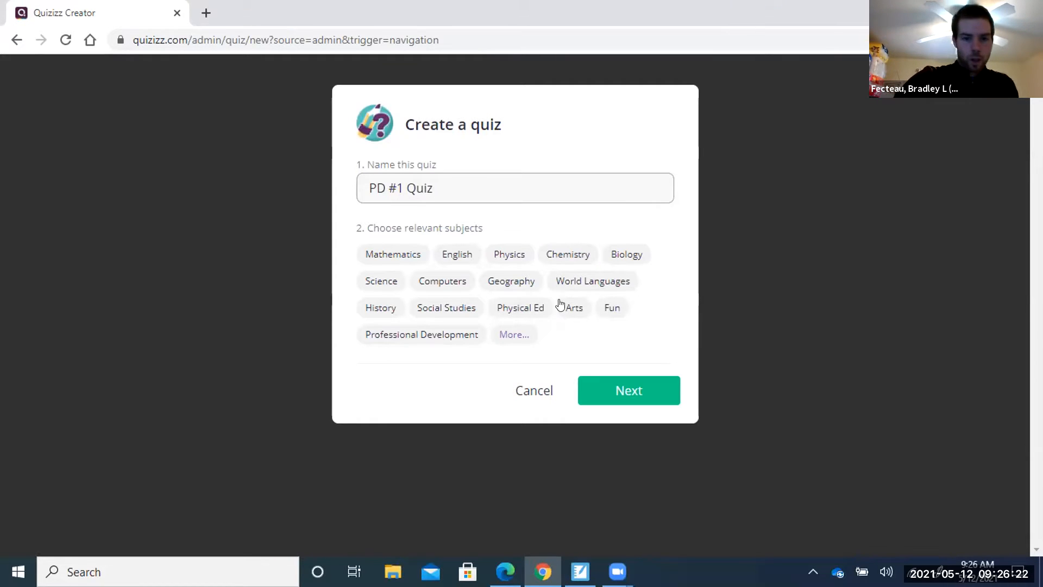
pyautogui.click(515, 335)
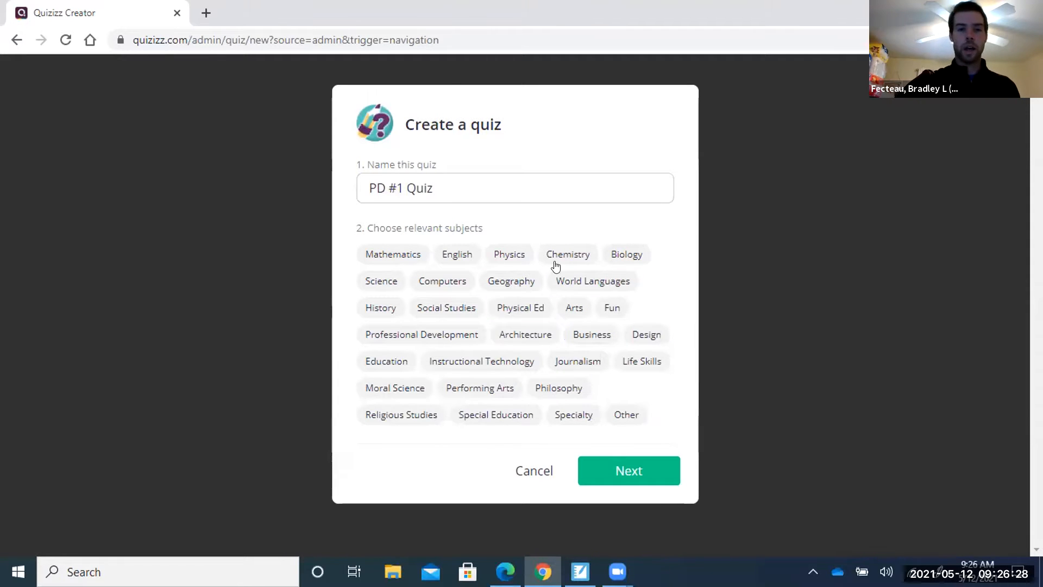
pyautogui.click(387, 254)
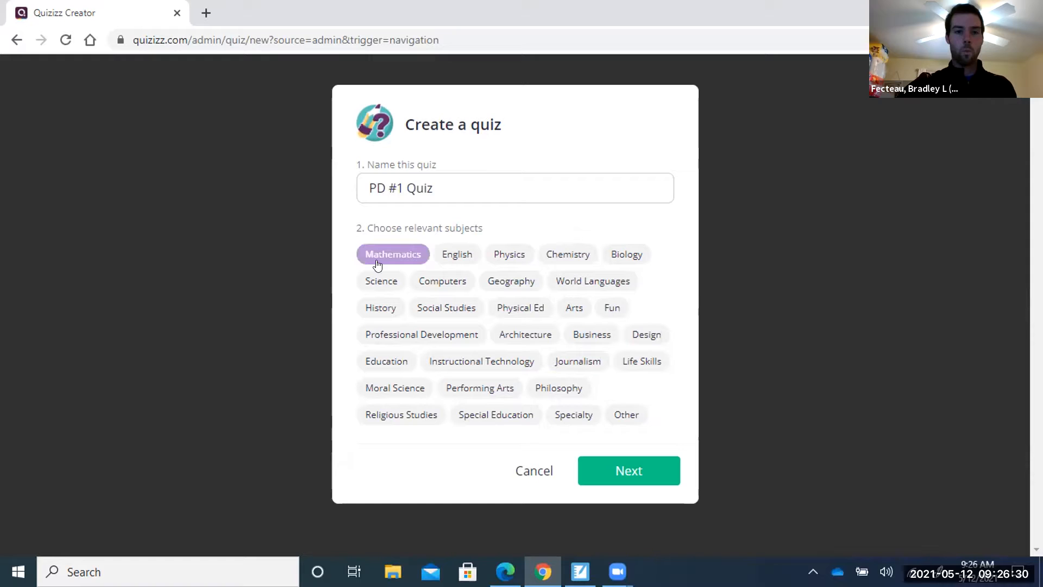
pyautogui.click(654, 477)
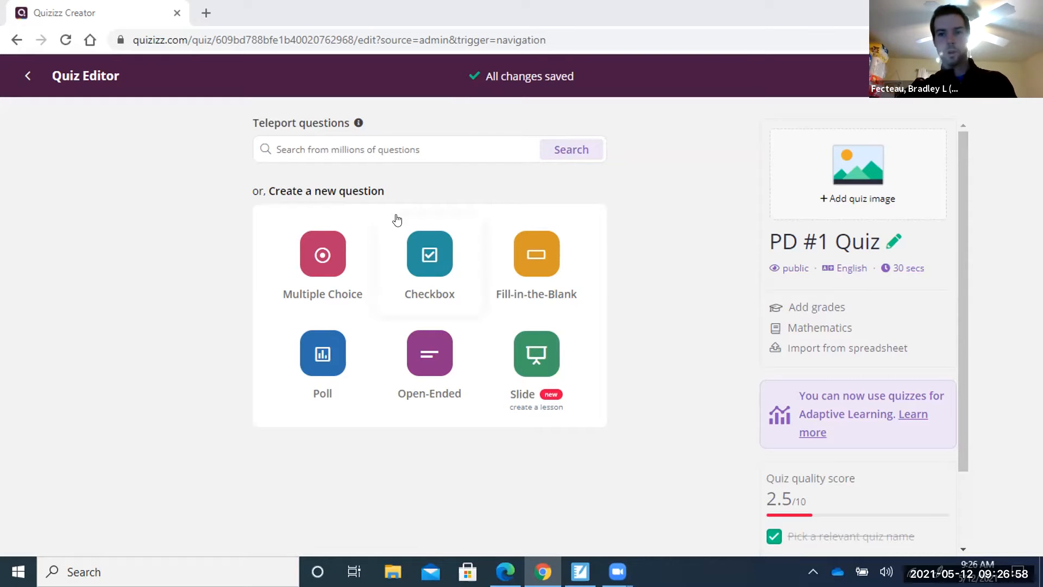
# Add a multiple-choice question asking 'Who played Iron Man in the Avengers?'.
pyautogui.click(334, 253)
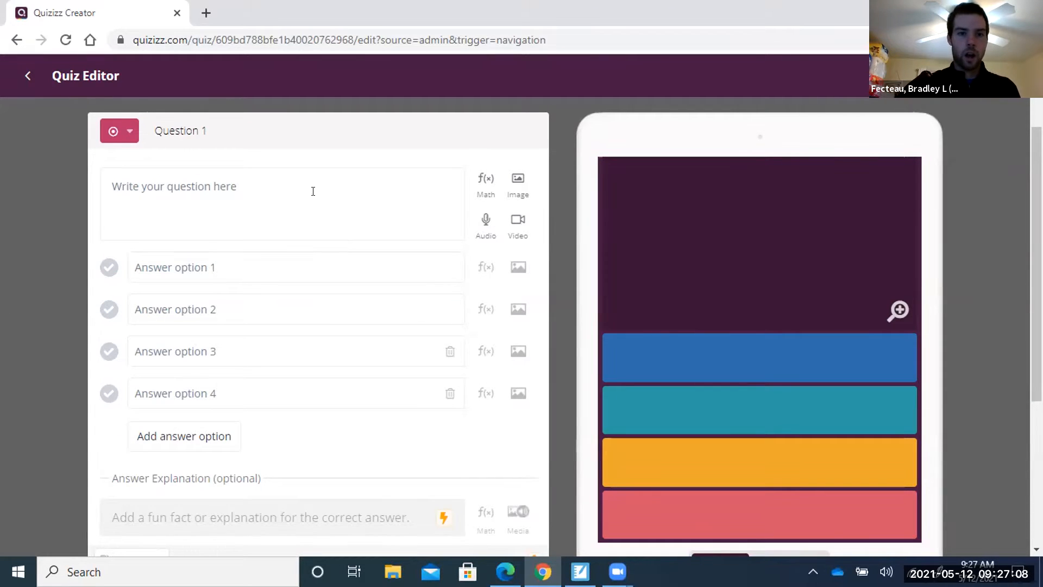
pyautogui.click(267, 181)
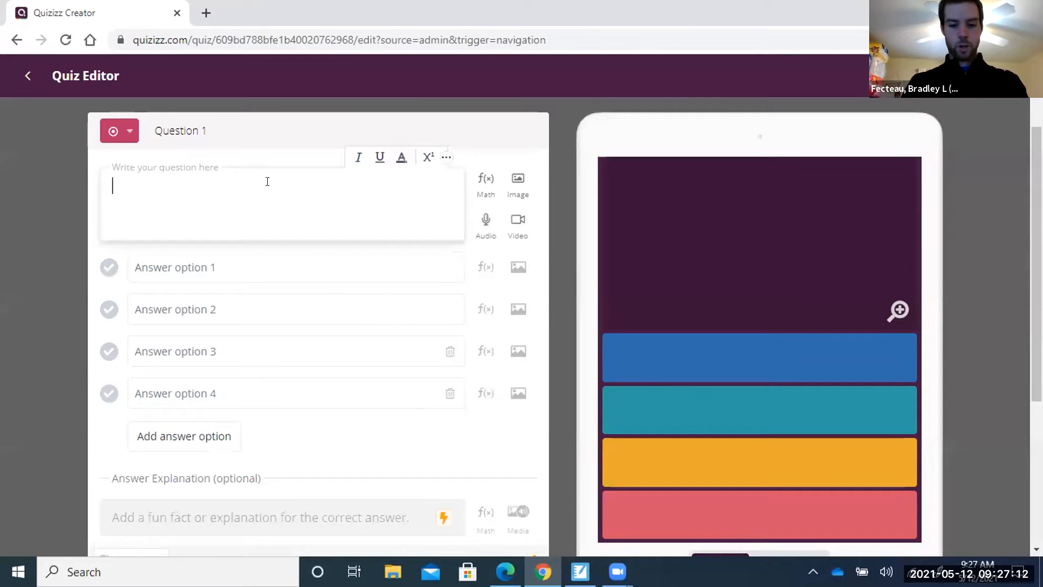
pyautogui.write('Who')
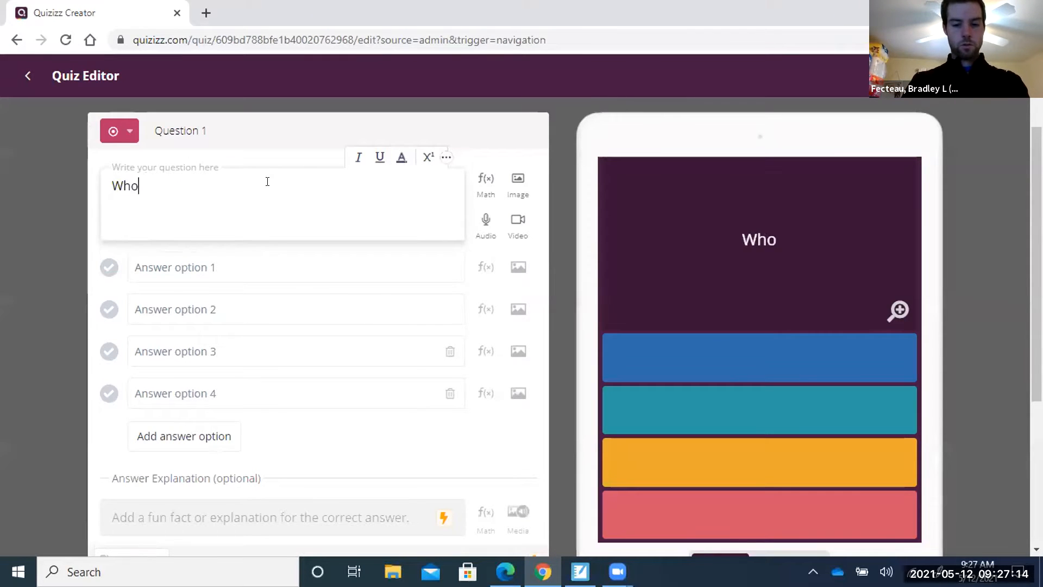
pyautogui.write(' played Iron')
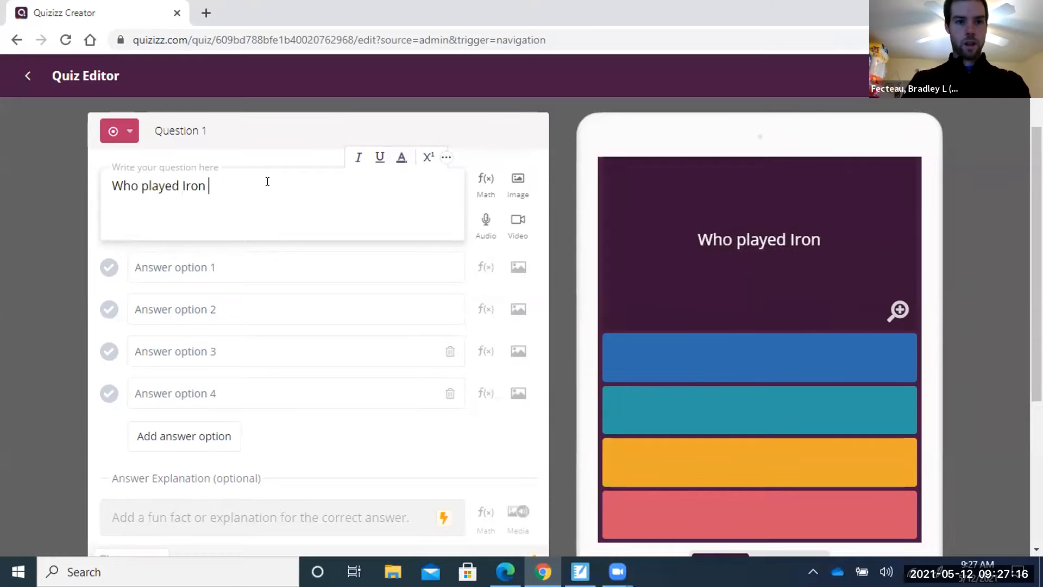
pyautogui.write(' Man in the Avengers?')
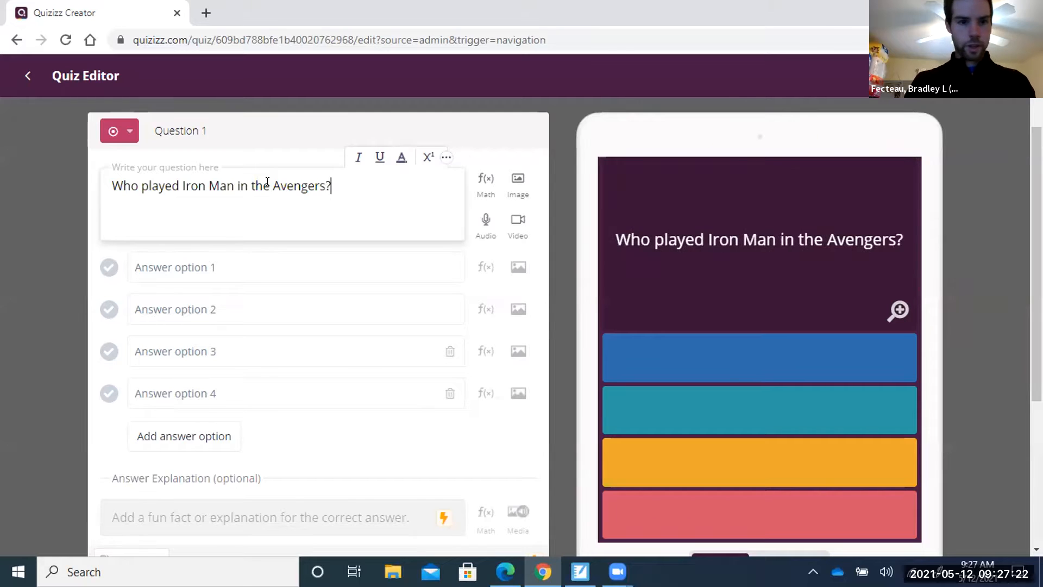
# Enter answers Brad Pitt, George Clooney, Robert Downey Jr., Dan Weiss, marking Robert Downey Jr. correct.
pyautogui.click(227, 263)
pyautogui.write('Brad Pitt')
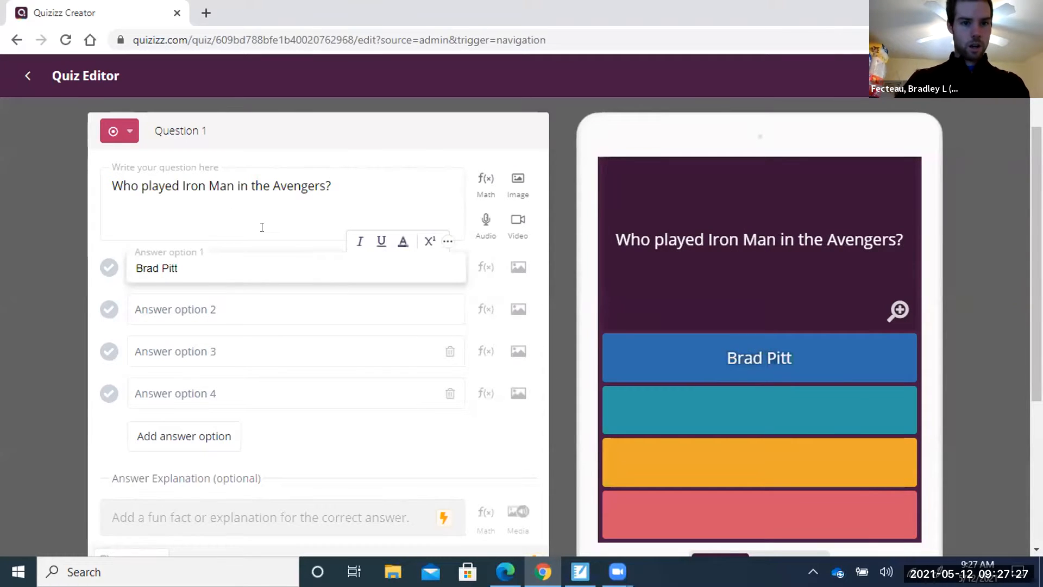
pyautogui.click(193, 310)
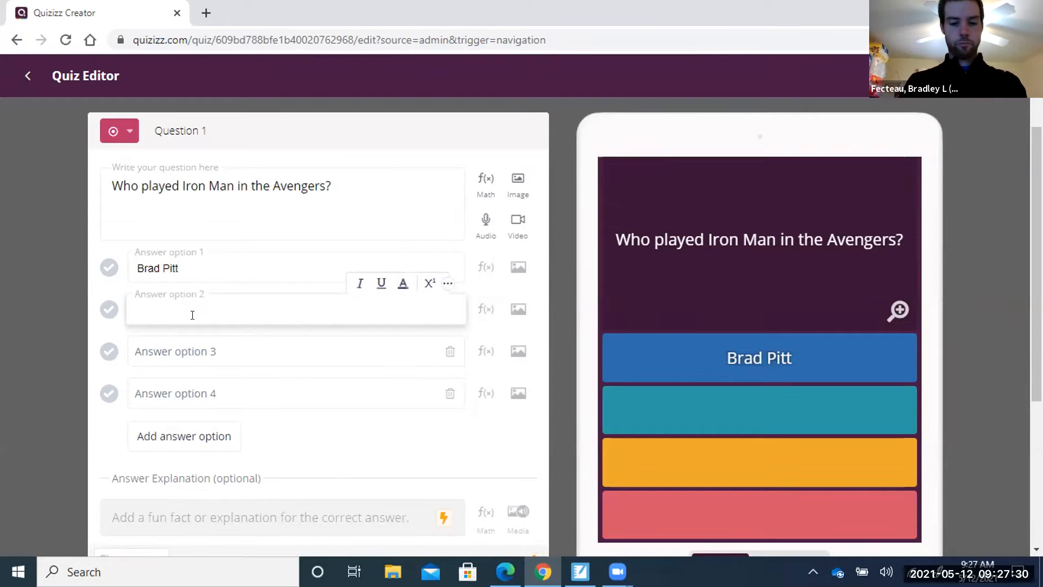
pyautogui.write('George ')
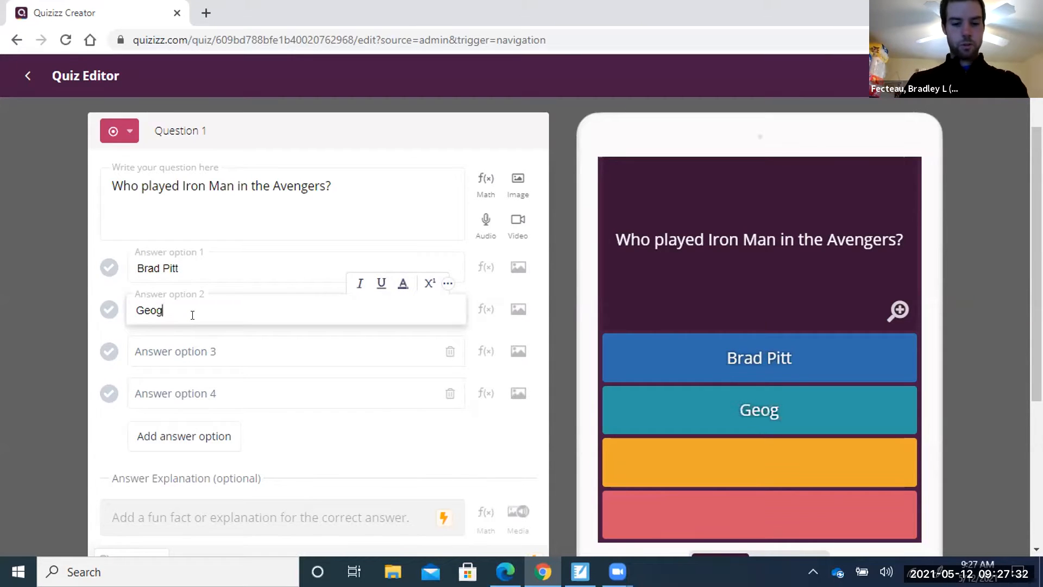
pyautogui.write('Clooney')
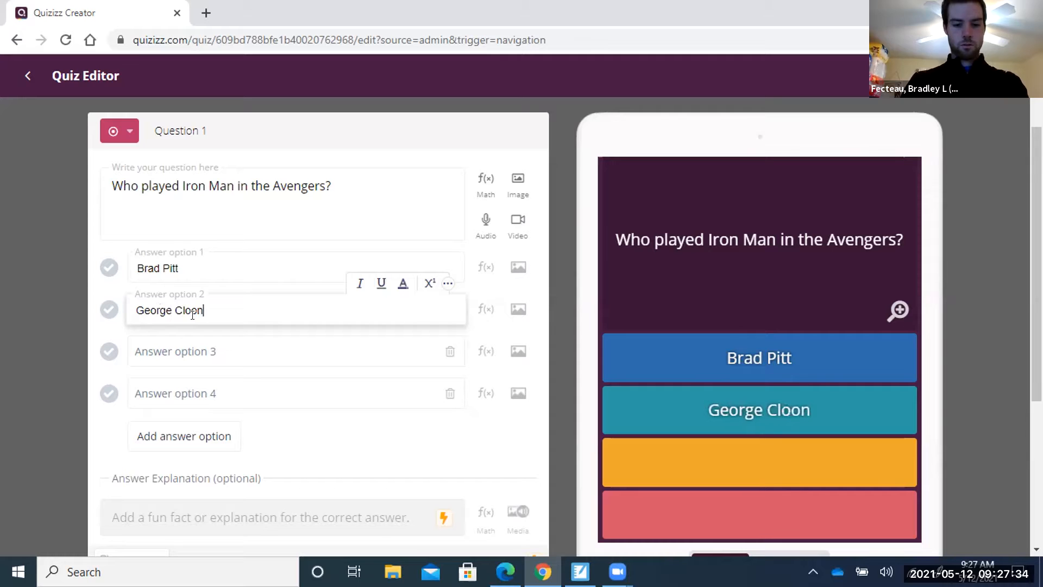
pyautogui.click(206, 350)
pyautogui.write('Robert Dow')
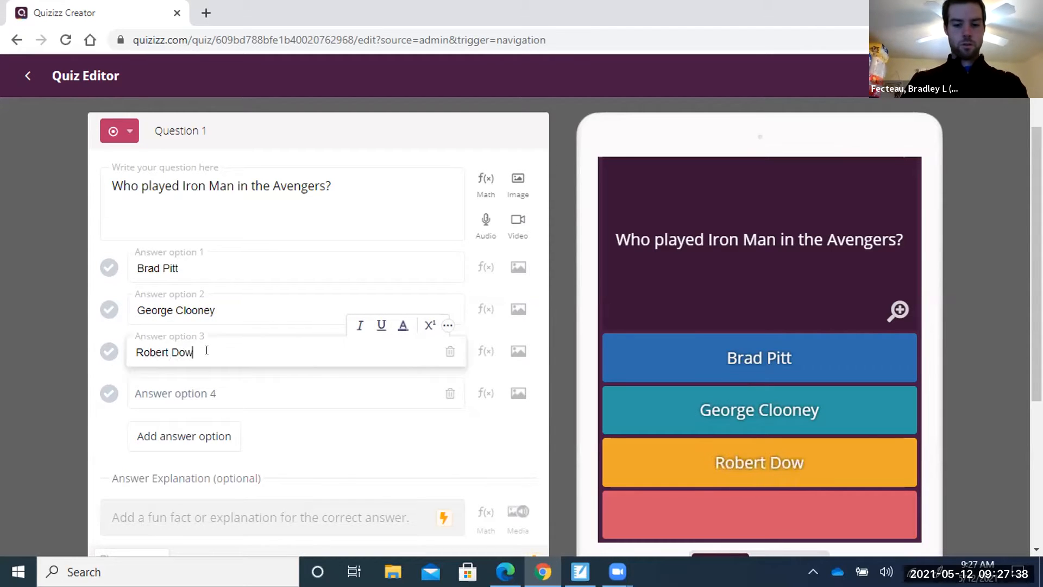
pyautogui.write('ney Jr.')
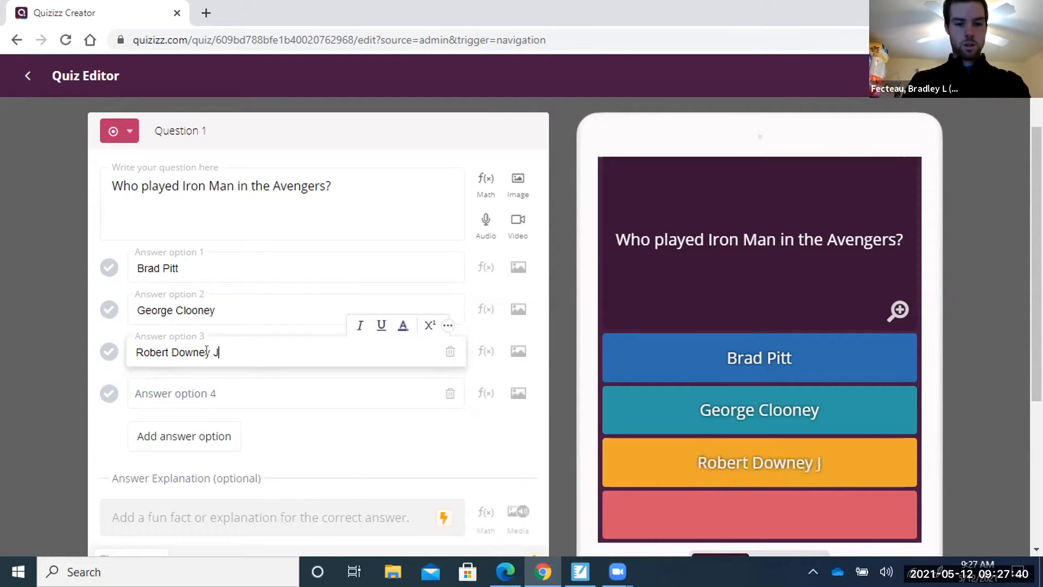
pyautogui.press('Tab')
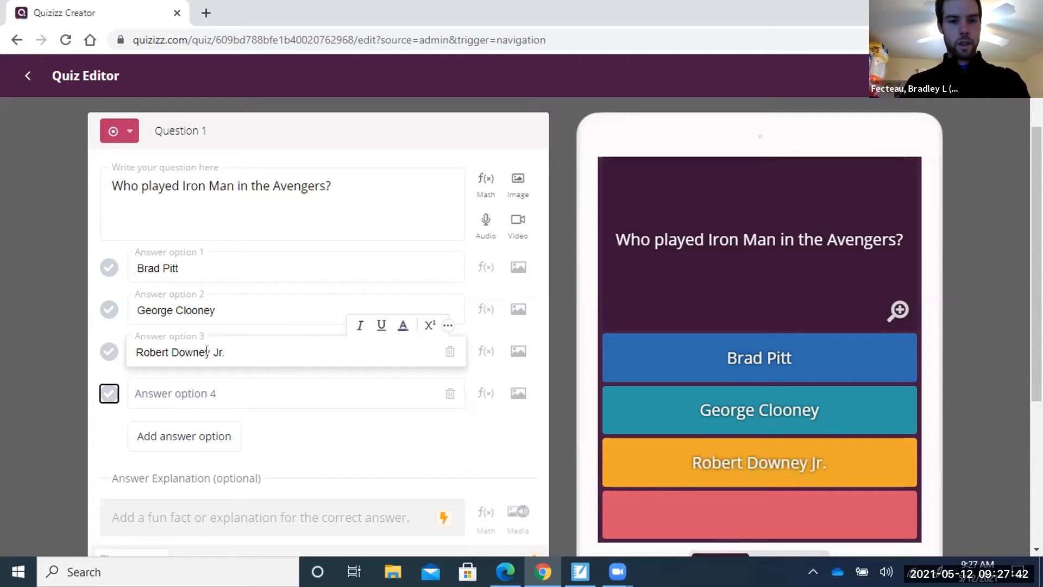
pyautogui.press('Tab')
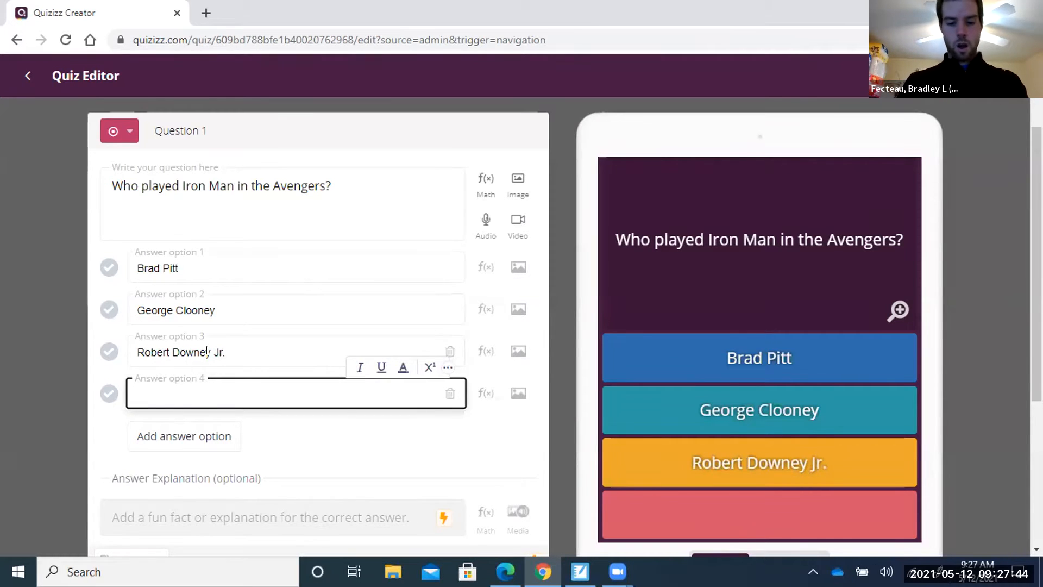
pyautogui.write('D')
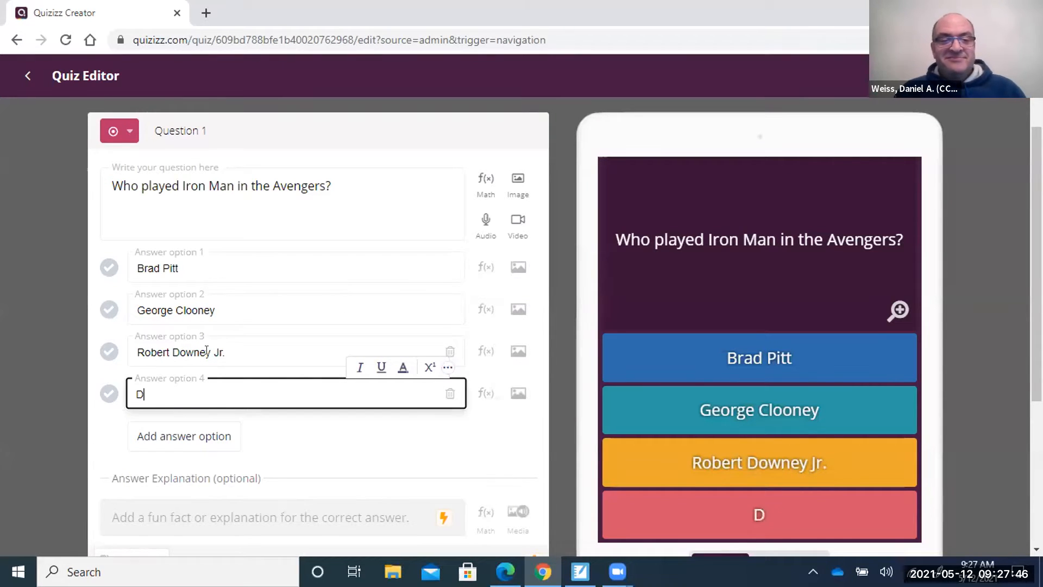
pyautogui.write('an Weiss')
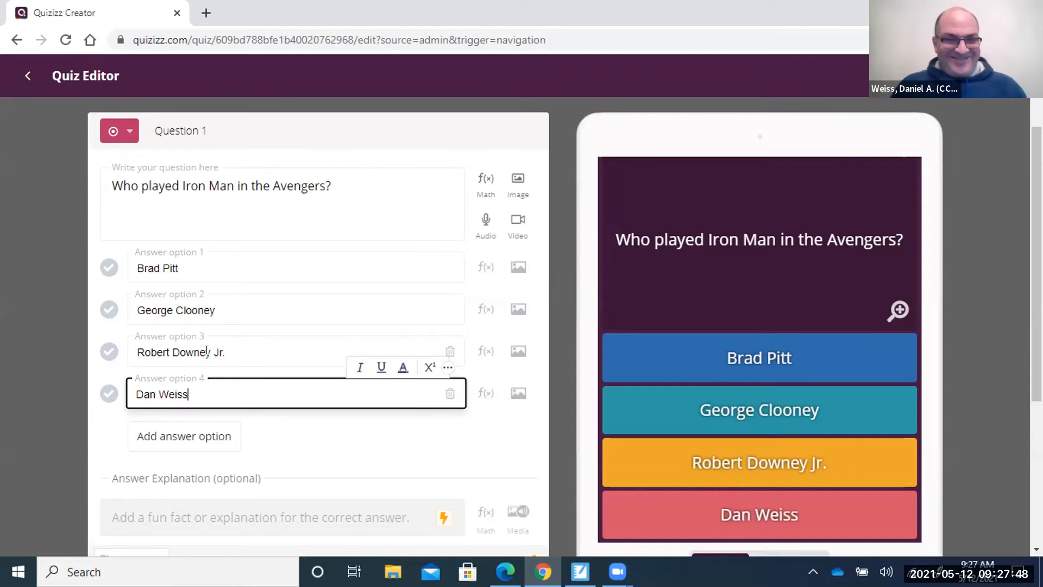
pyautogui.click(368, 449)
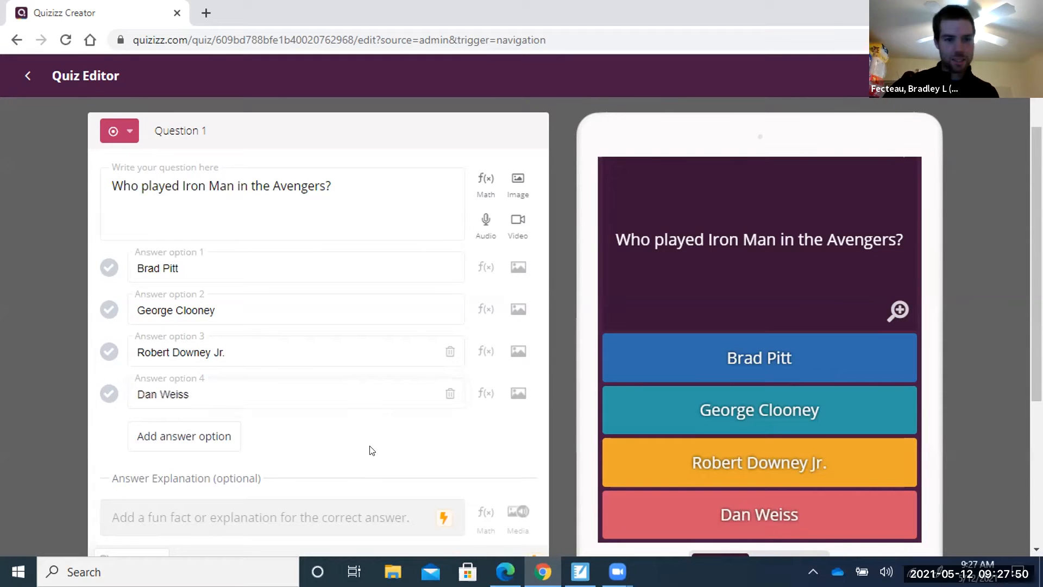
pyautogui.click(109, 393)
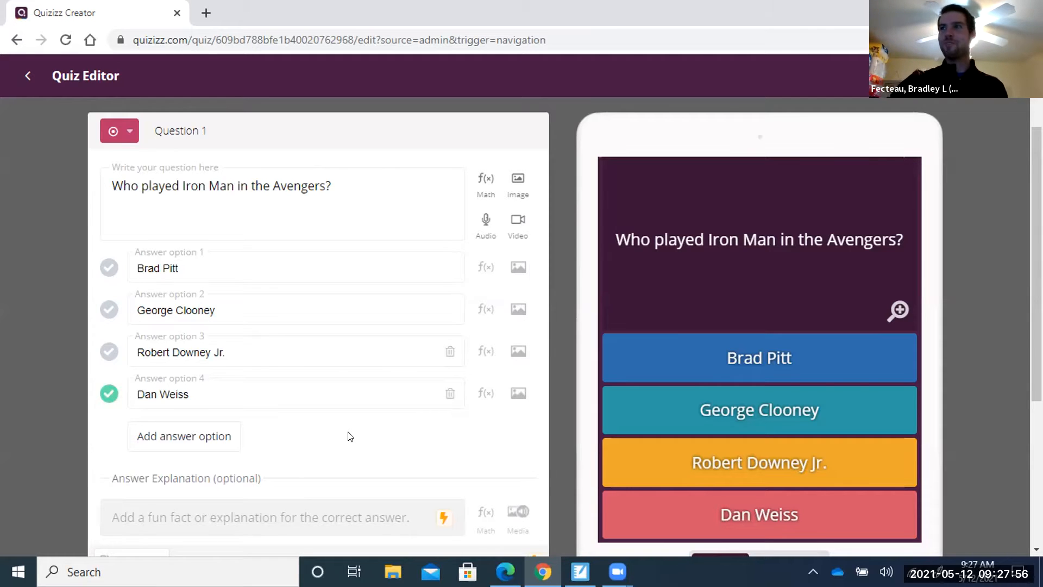
pyautogui.click(103, 357)
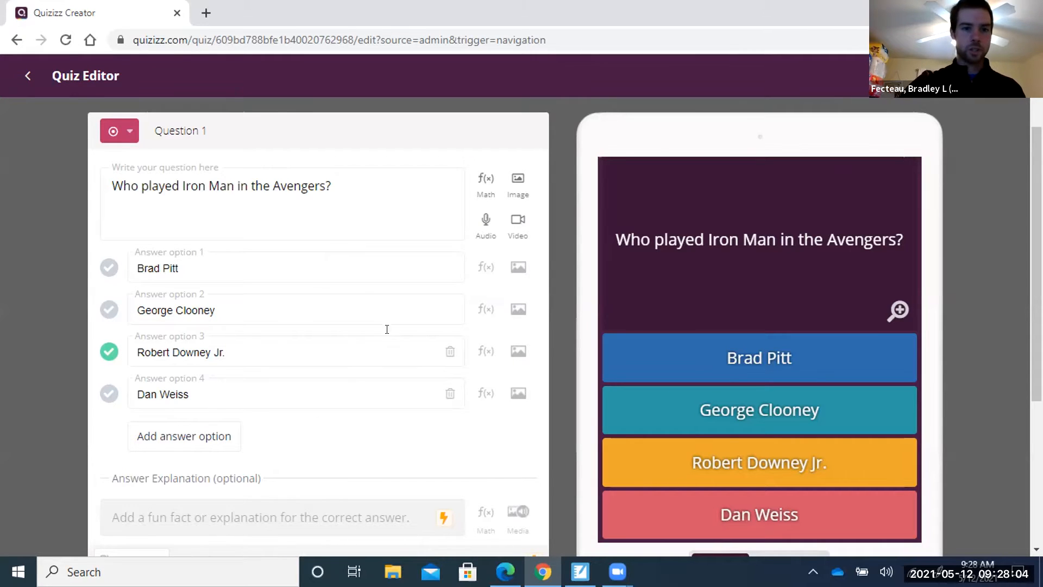
pyautogui.scroll(-2, 379, 314)
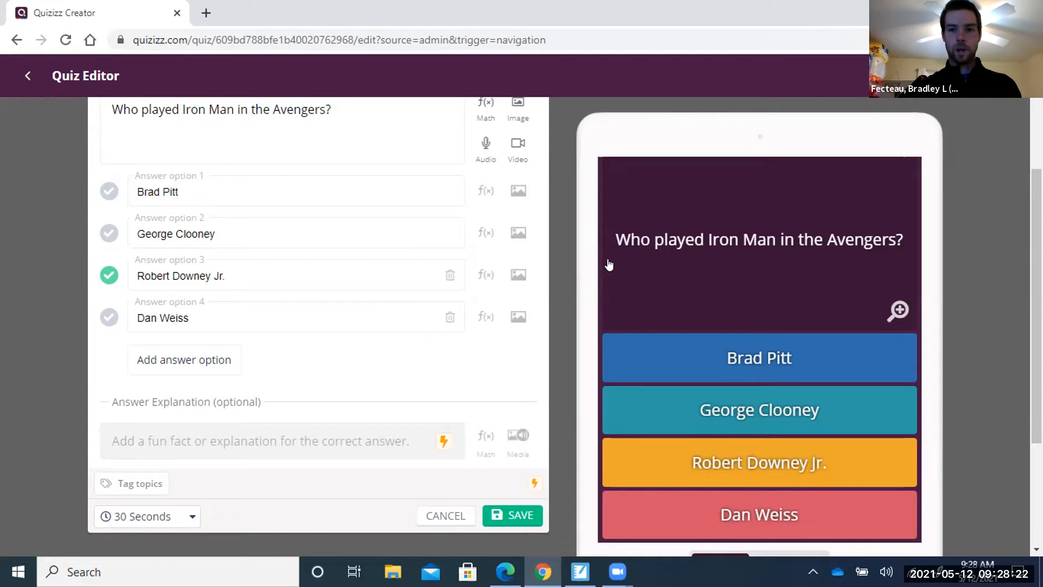
pyautogui.scroll(-3, 820, 264)
pyautogui.scroll(5, 819, 261)
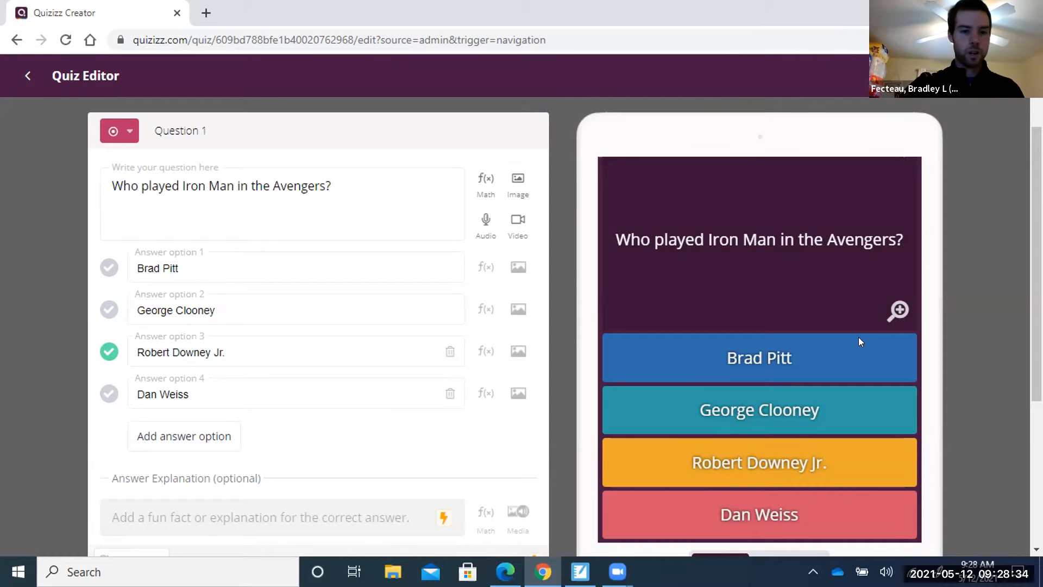
pyautogui.scroll(-4, 419, 284)
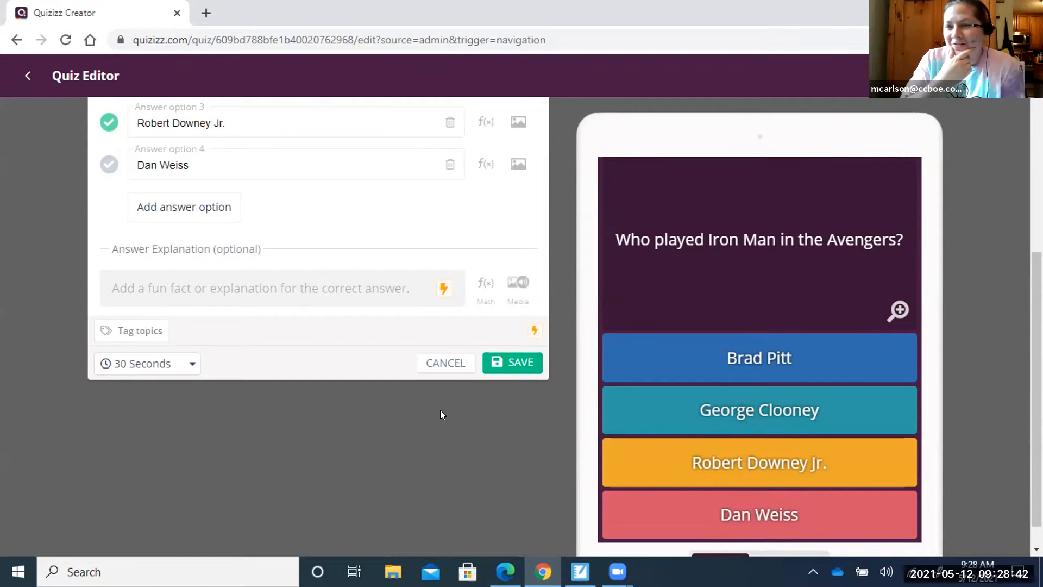
pyautogui.click(190, 364)
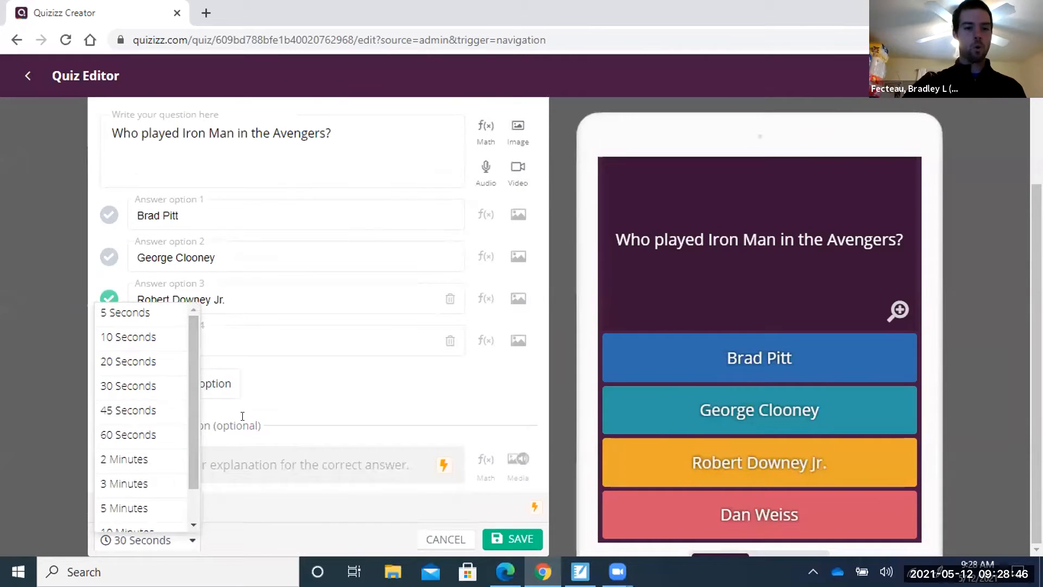
pyautogui.scroll(-1, 143, 440)
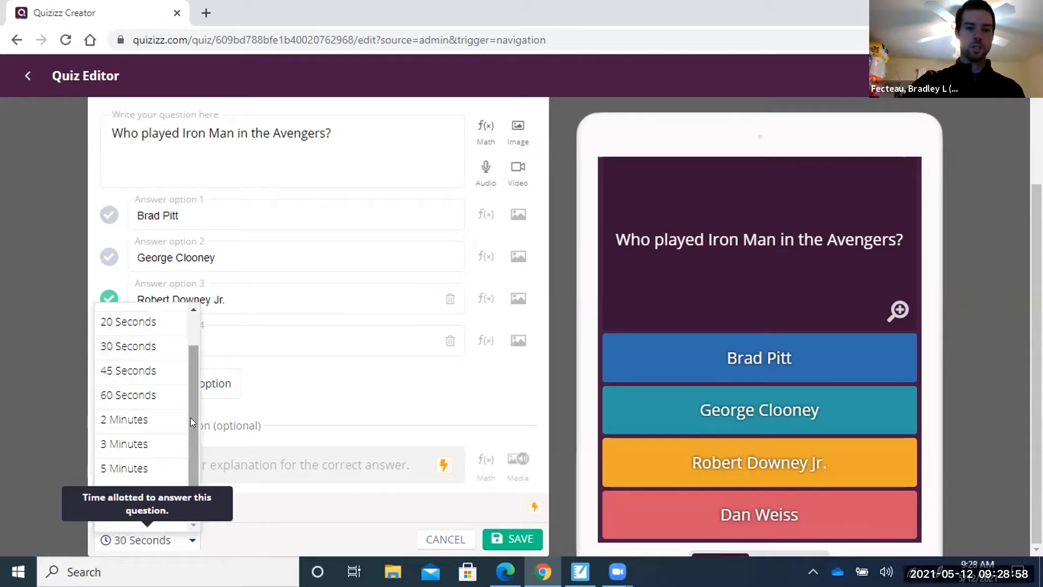
pyautogui.moveTo(190, 417); pyautogui.dragTo(195, 381)
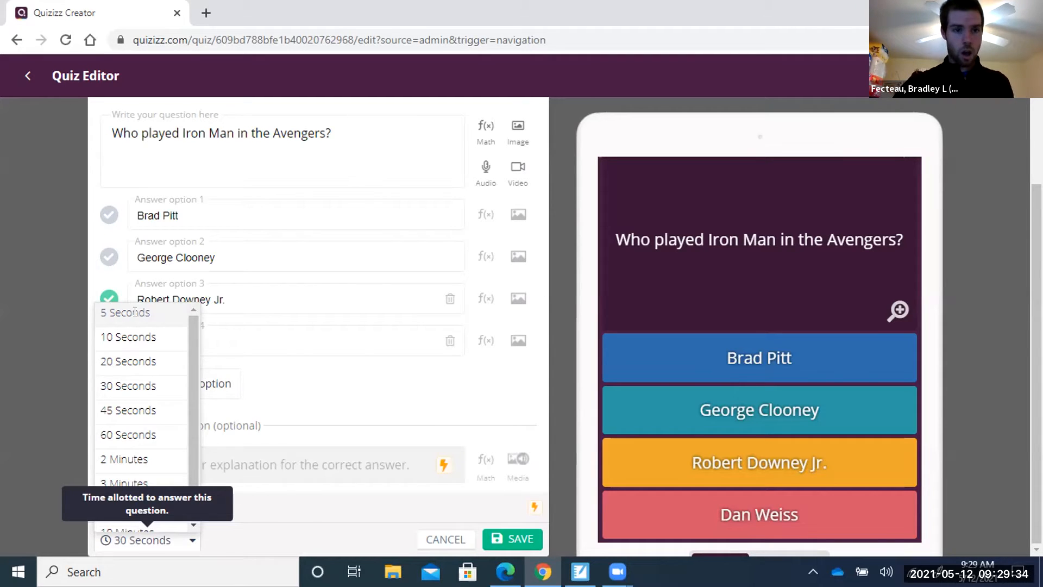
pyautogui.click(139, 385)
pyautogui.scroll(-4, 380, 389)
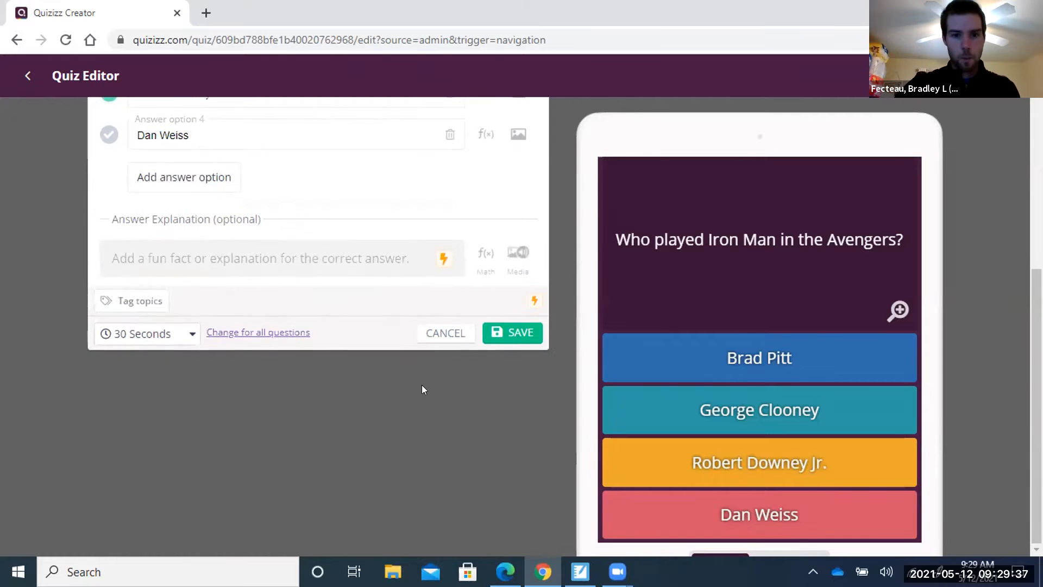
# Save the Iron Man question to the quiz.
pyautogui.click(512, 330)
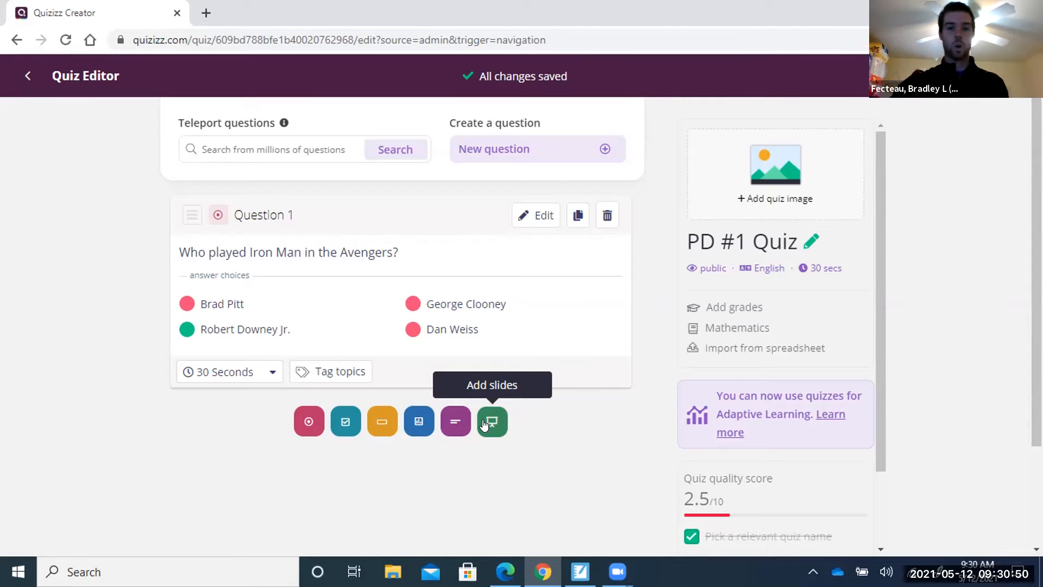
# Add a fill-in-the-blank Question 2 reading 'Who Played Captain America in the Avenger?'.
pyautogui.click(377, 423)
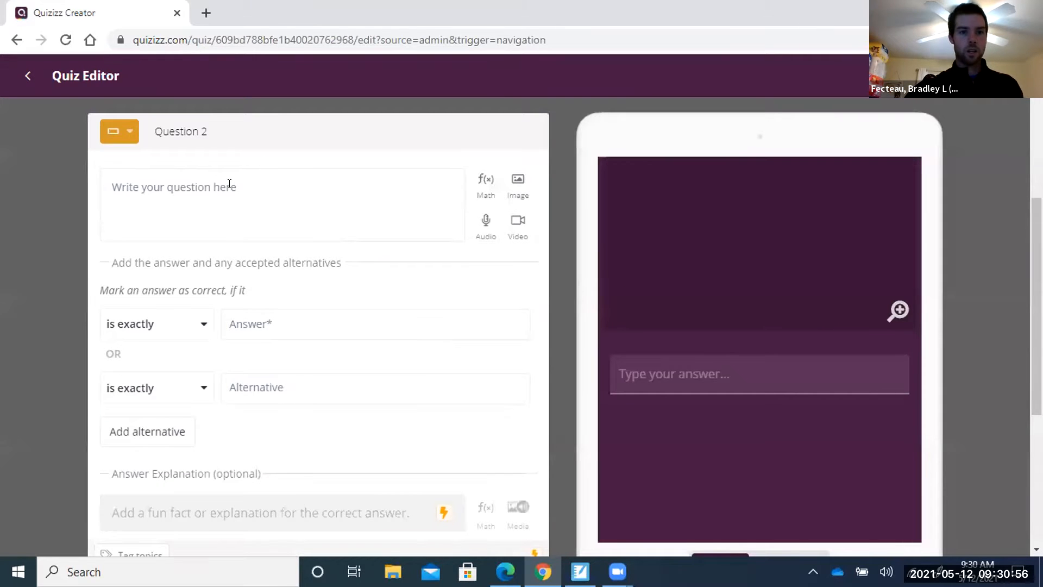
pyautogui.click(251, 183)
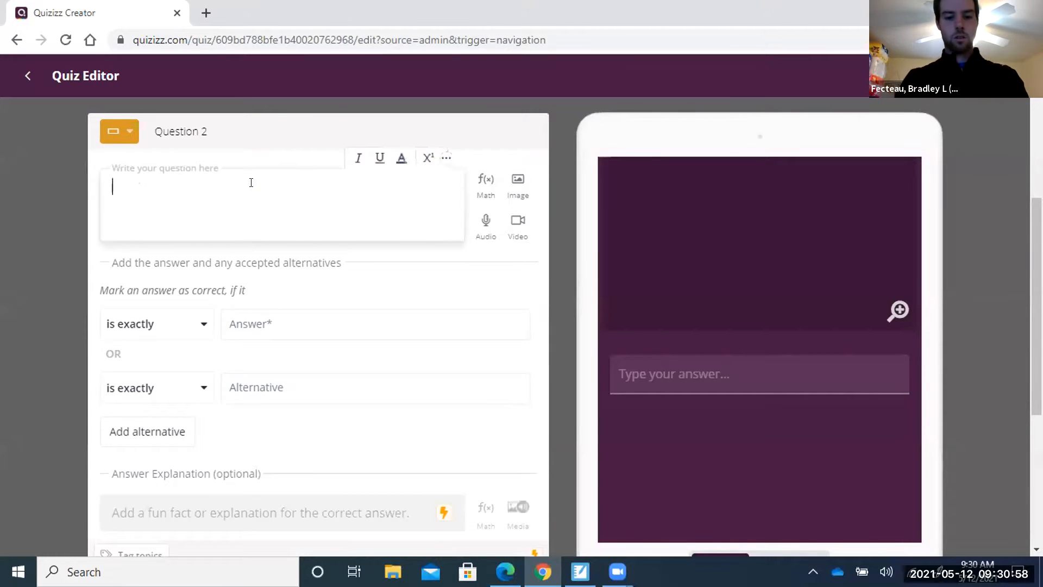
pyautogui.write('WQho')
pyautogui.press('BackSpace')
pyautogui.press('BackSpace')
pyautogui.press('BackSpace')
pyautogui.press('BackSpace')
pyautogui.write('ho Played ')
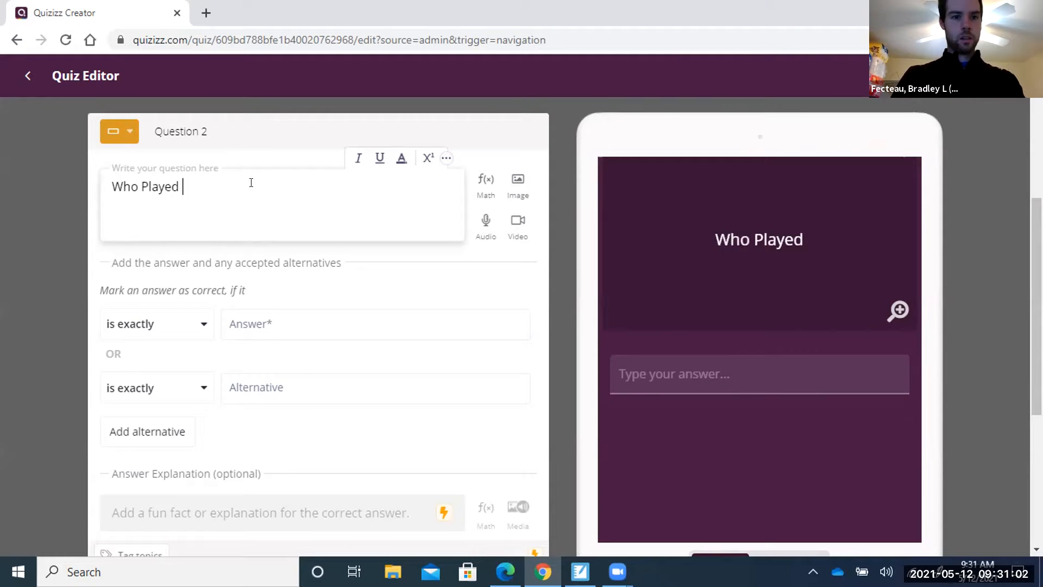
pyautogui.write('captain')
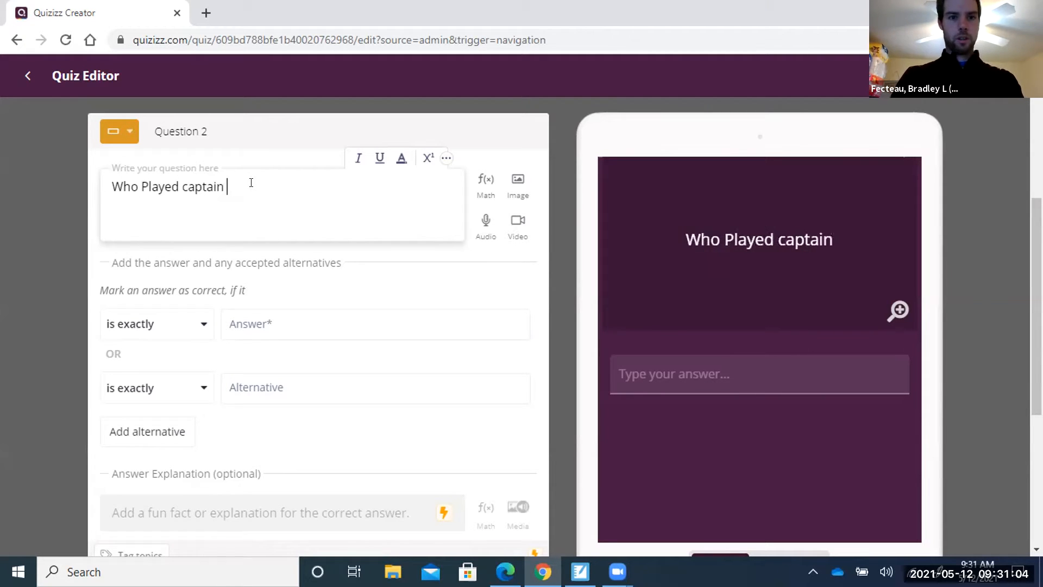
pyautogui.press('BackSpace')
pyautogui.press('BackSpace')
pyautogui.press('BackSpace')
pyautogui.press('BackSpace')
pyautogui.press('BackSpace')
pyautogui.press('BackSpace')
pyautogui.press('BackSpace')
pyautogui.write('C')
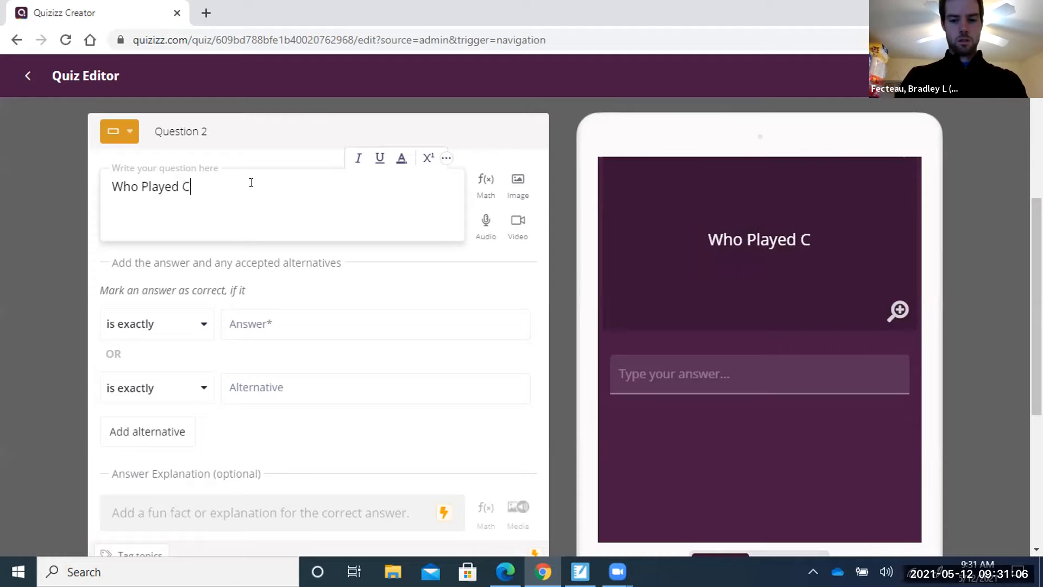
pyautogui.write('aptain Americ')
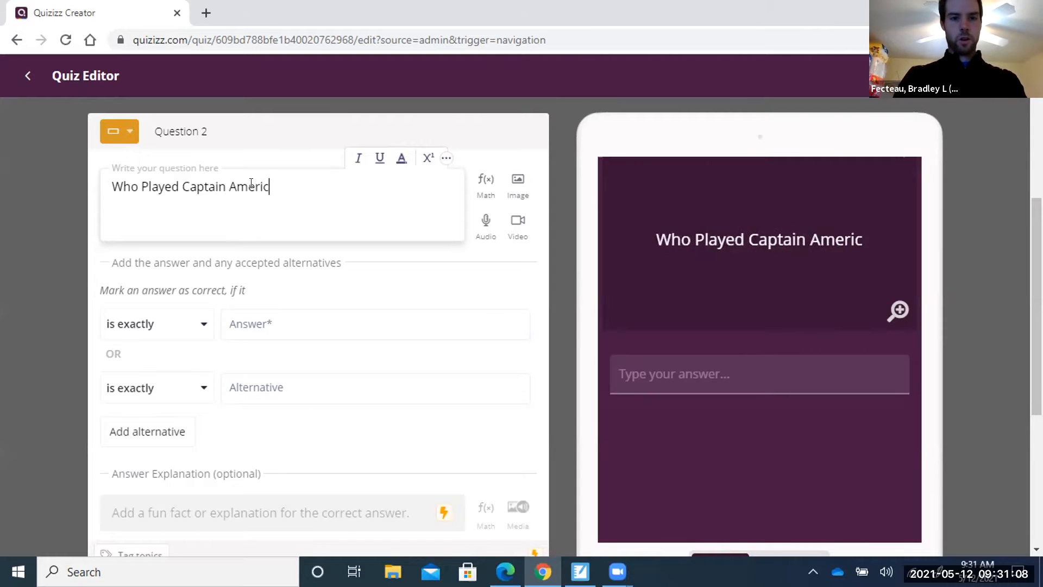
pyautogui.write('a in the Avenrger')
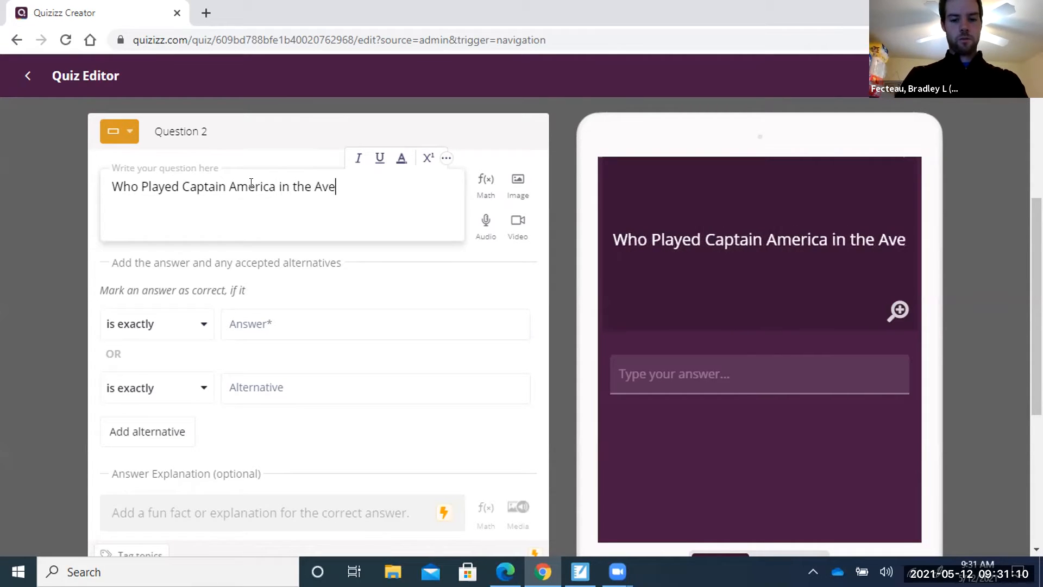
pyautogui.press('BackSpace')
pyautogui.press('BackSpace')
pyautogui.press('BackSpace')
pyautogui.press('BackSpace')
pyautogui.write('gers')
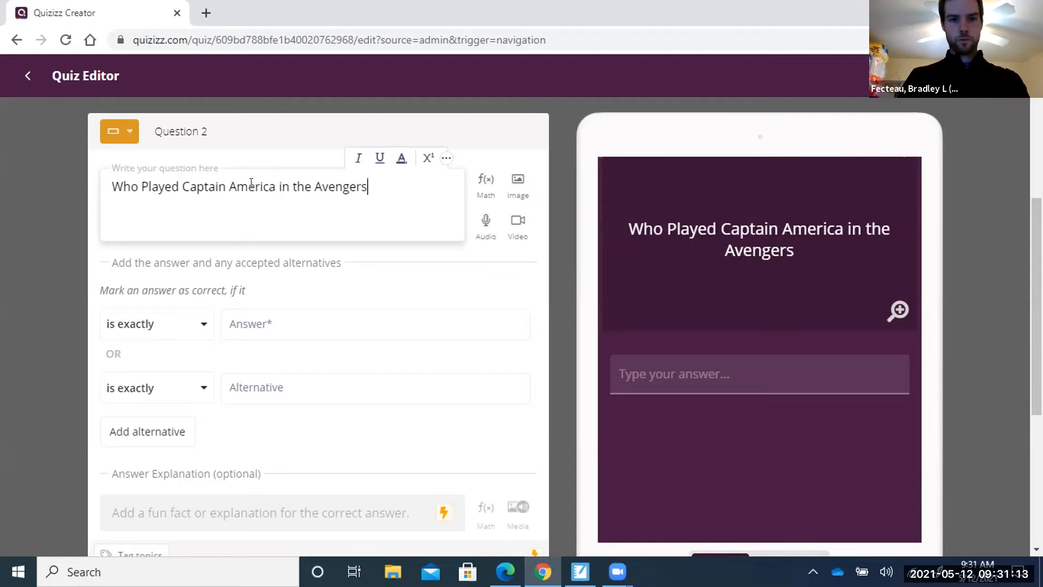
pyautogui.press('BackSpace')
pyautogui.write('!')
pyautogui.press('BackSpace')
pyautogui.write('?')
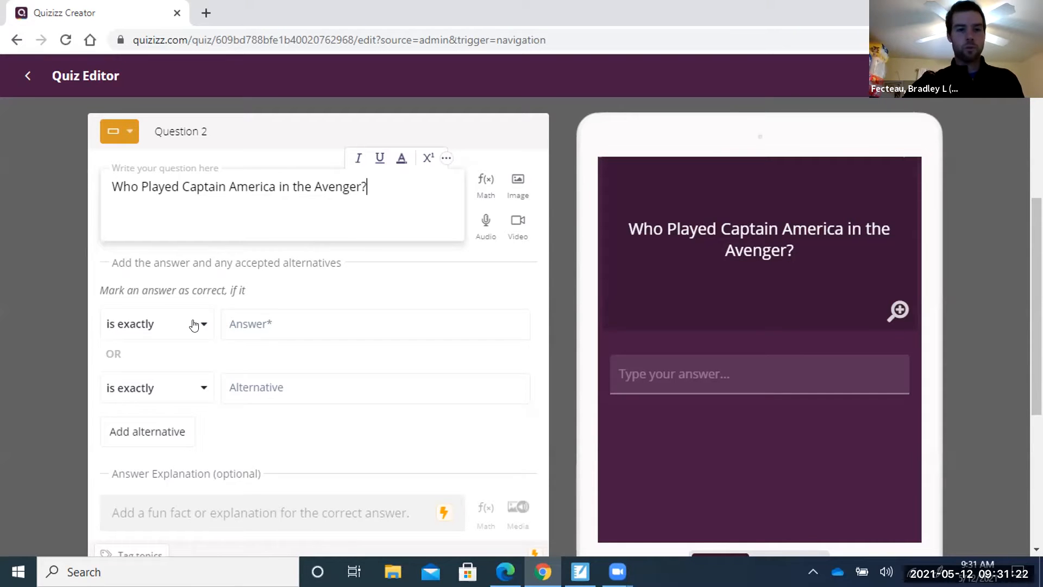
# Enter 'Chris Evans' as the accepted answer, leave matching options unchanged, and save Question 2.
pyautogui.click(278, 321)
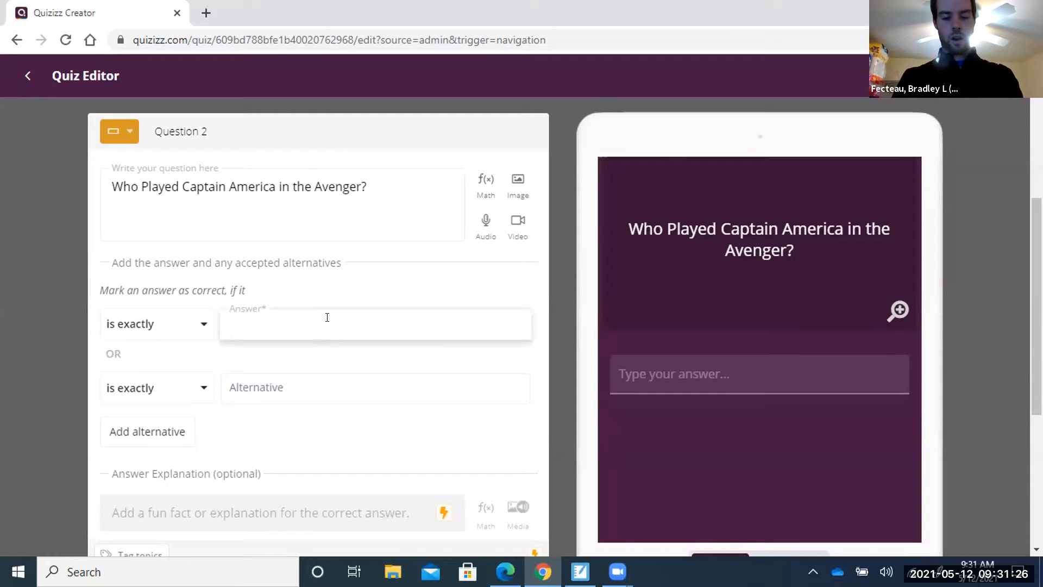
pyautogui.write('Chri')
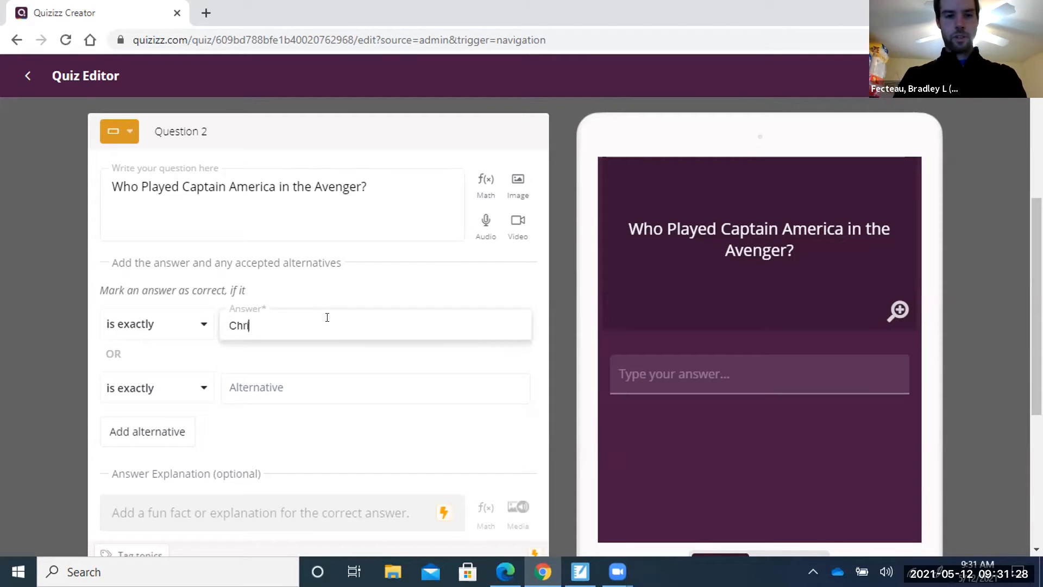
pyautogui.write('s Evans')
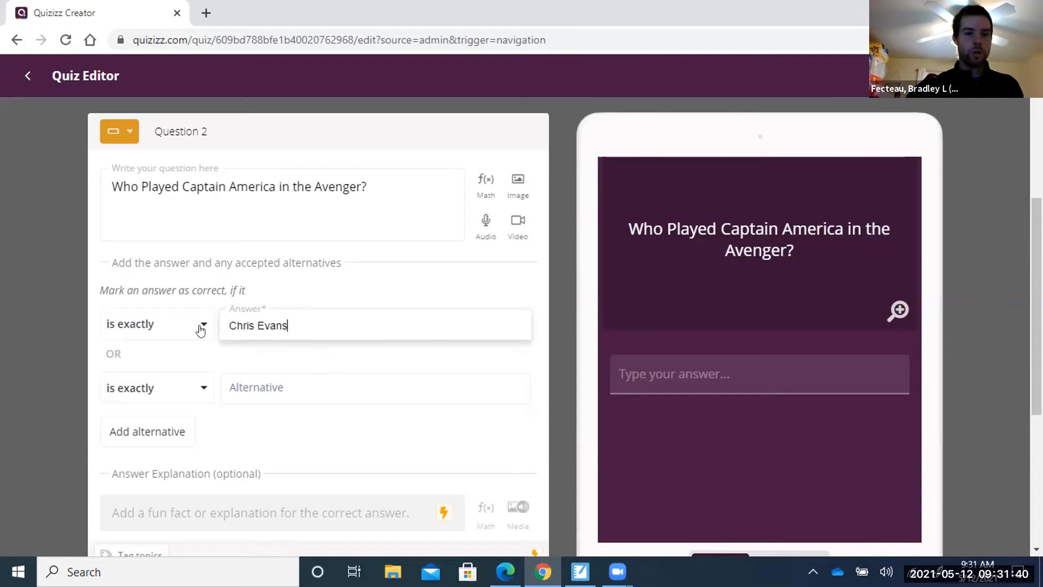
pyautogui.click(201, 389)
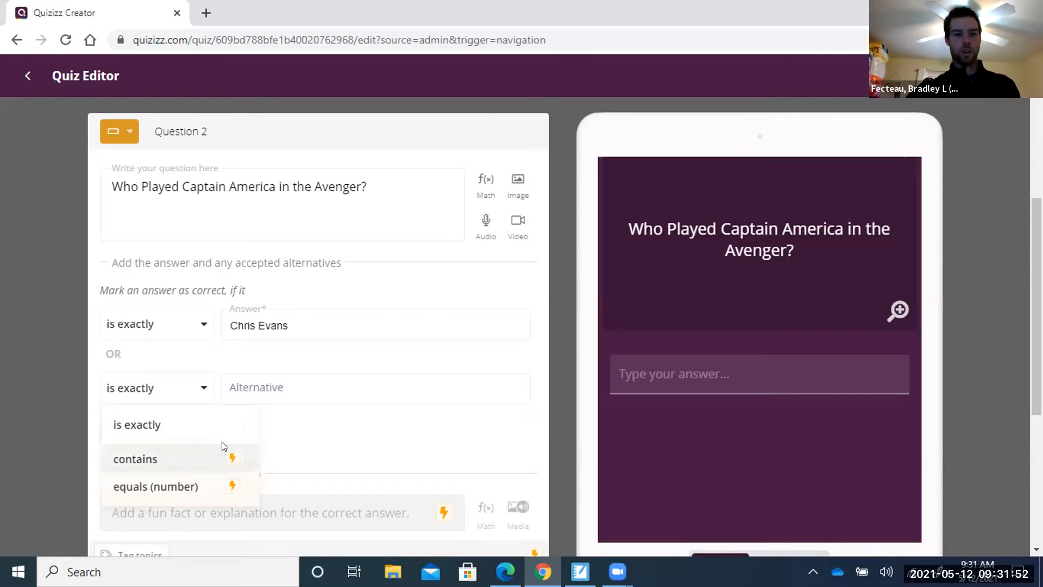
pyautogui.click(252, 359)
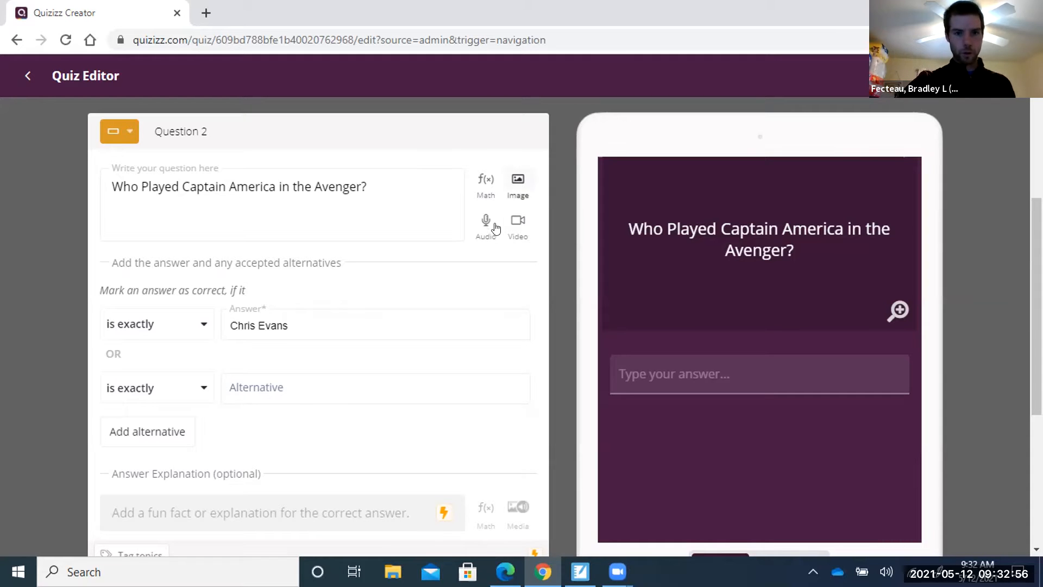
pyautogui.scroll(-3, 407, 320)
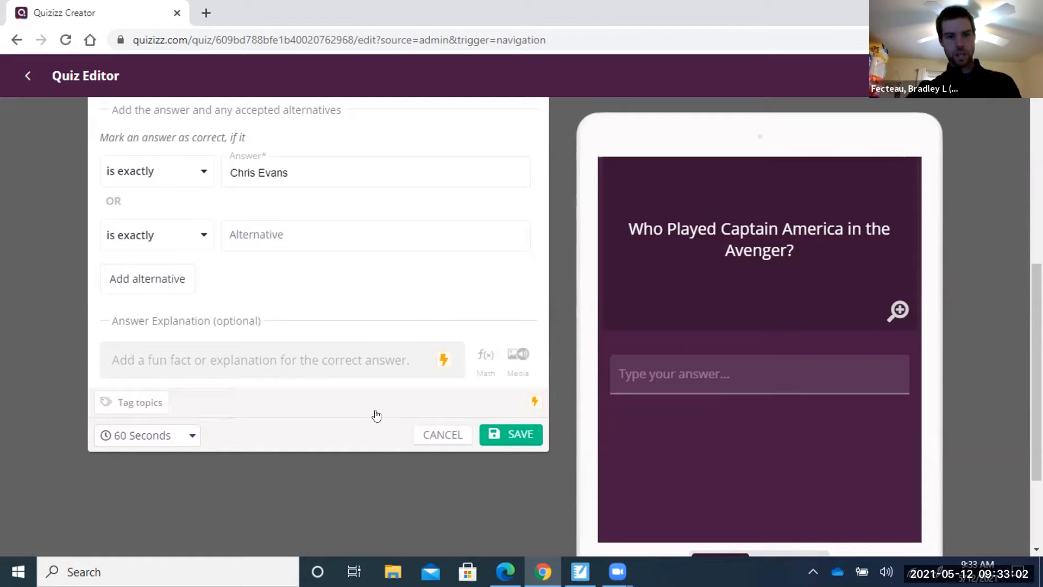
pyautogui.click(508, 431)
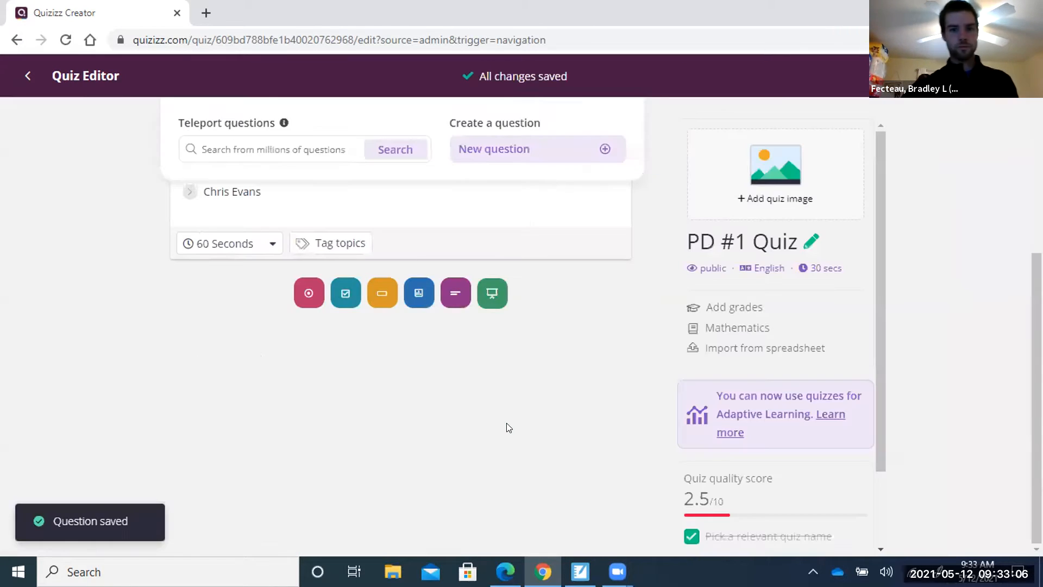
pyautogui.scroll(4, 527, 361)
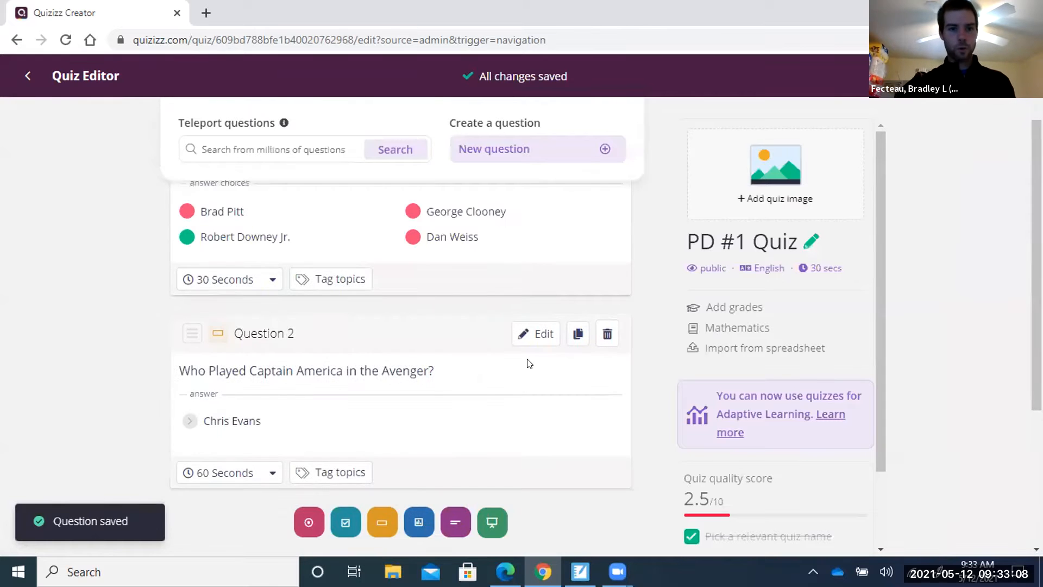
pyautogui.scroll(-2, 526, 362)
pyautogui.scroll(-1, 530, 363)
pyautogui.scroll(4, 529, 363)
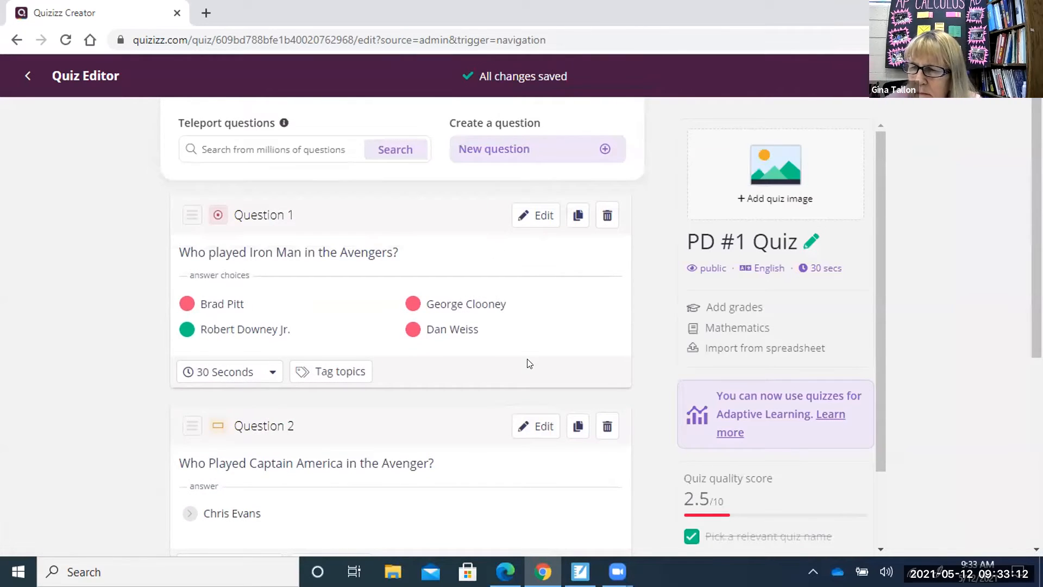
pyautogui.scroll(-1, 546, 328)
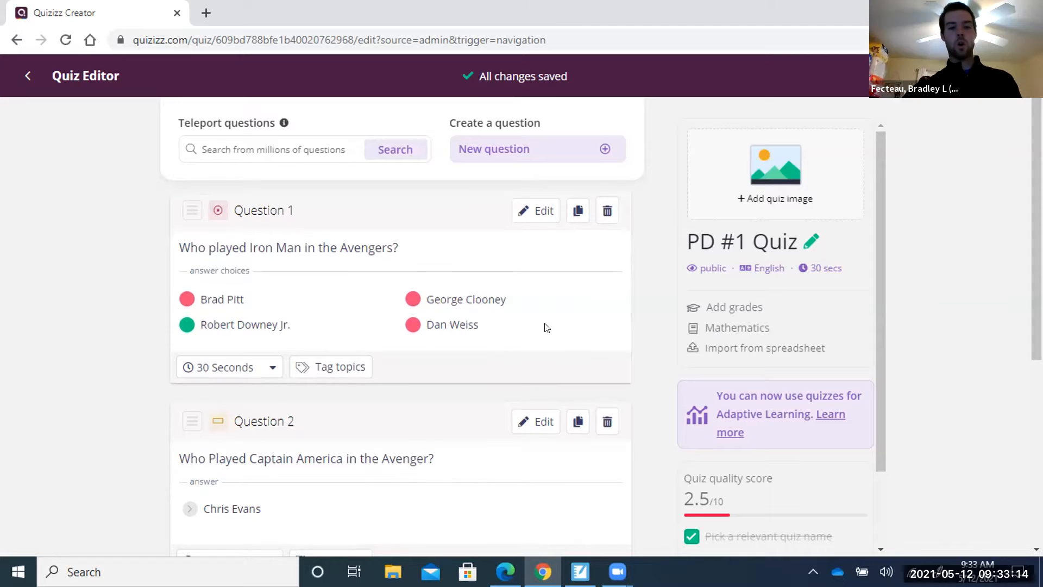
pyautogui.scroll(-3, 546, 328)
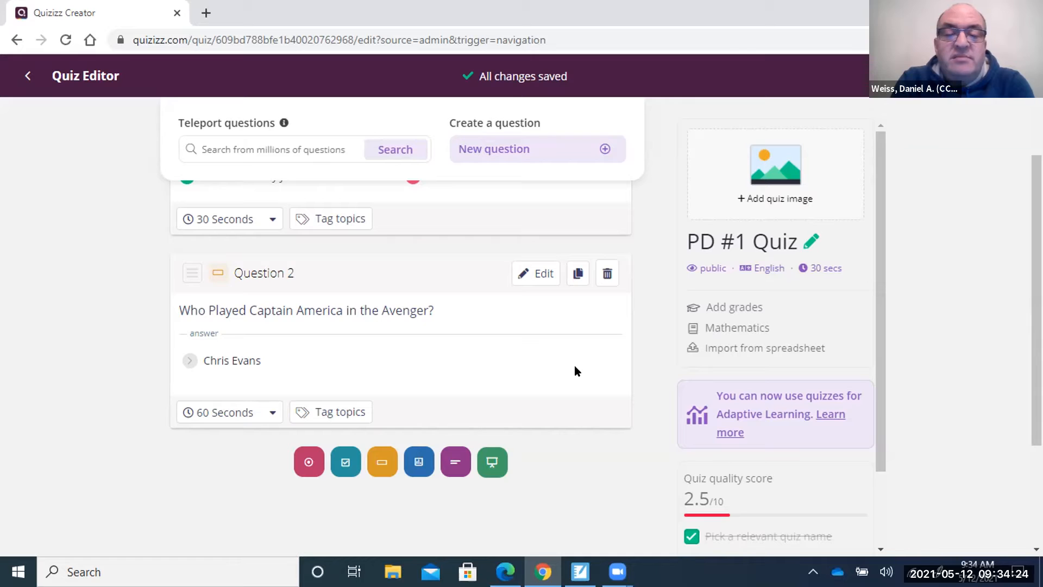
pyautogui.scroll(-1, 575, 366)
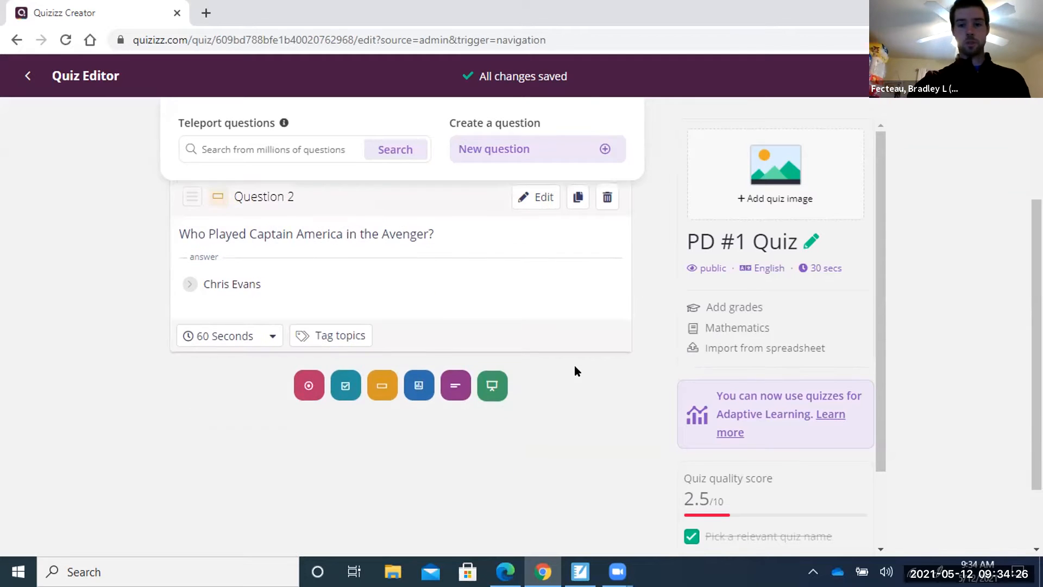
pyautogui.scroll(2, 575, 366)
pyautogui.scroll(1, 575, 365)
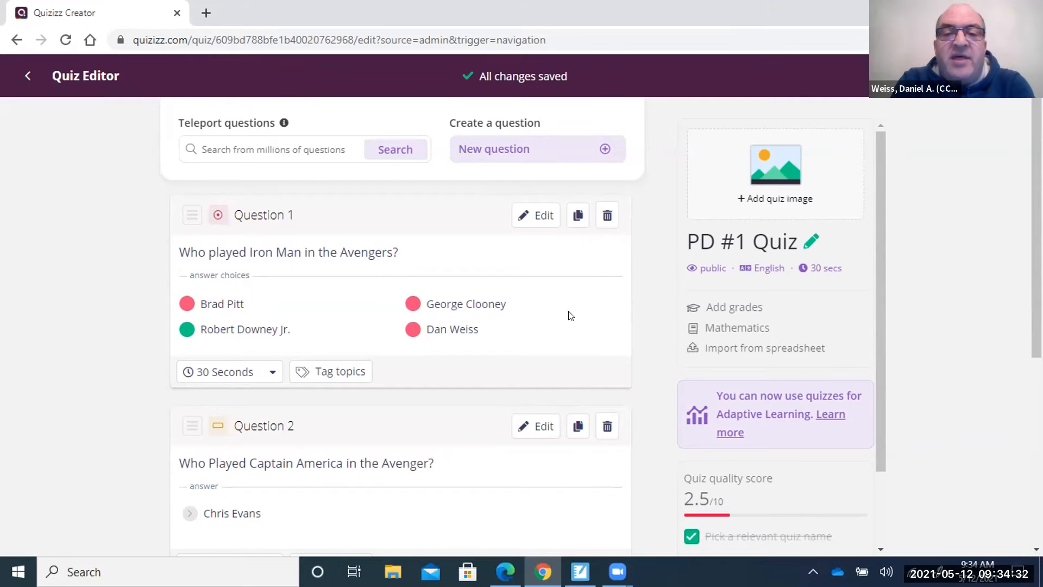
pyautogui.scroll(-5, 571, 315)
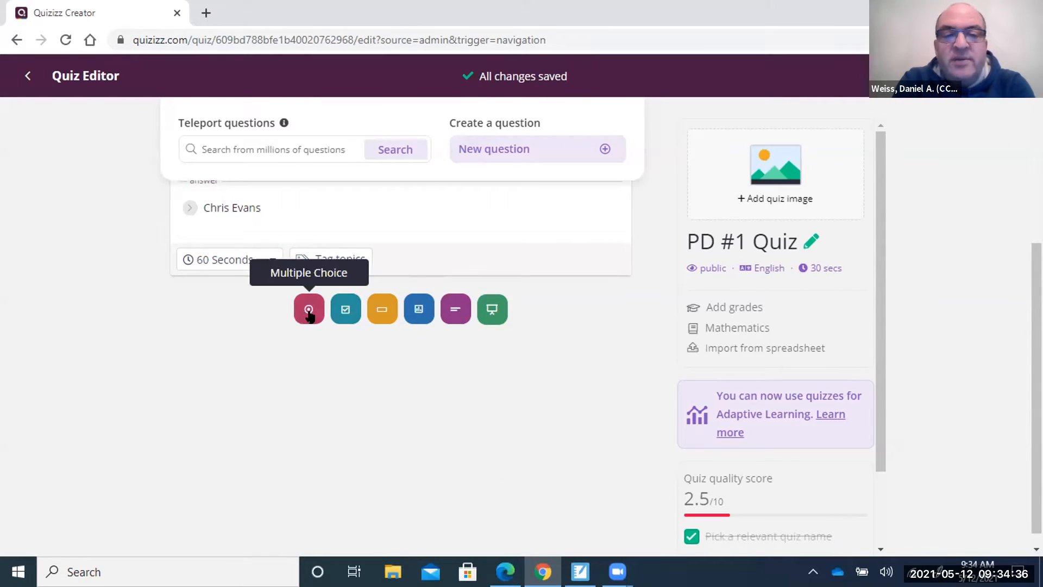
# Create fill-in-the-blank Question 3 'What is 2 + 2?' with accepted answer 4.
pyautogui.click(375, 311)
pyautogui.click(313, 208)
pyautogui.write('W')
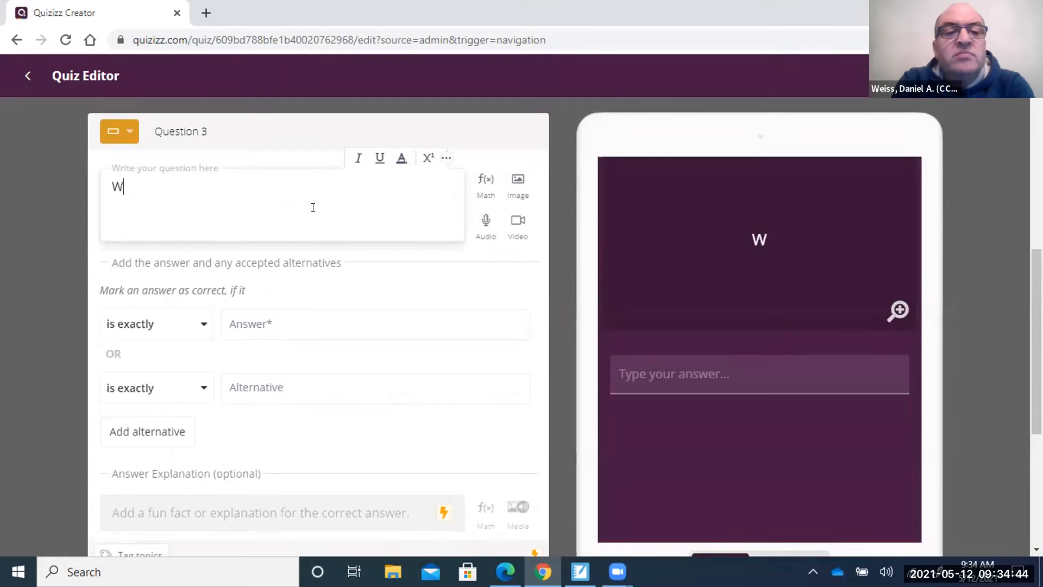
pyautogui.write('hat is 2 + 2')
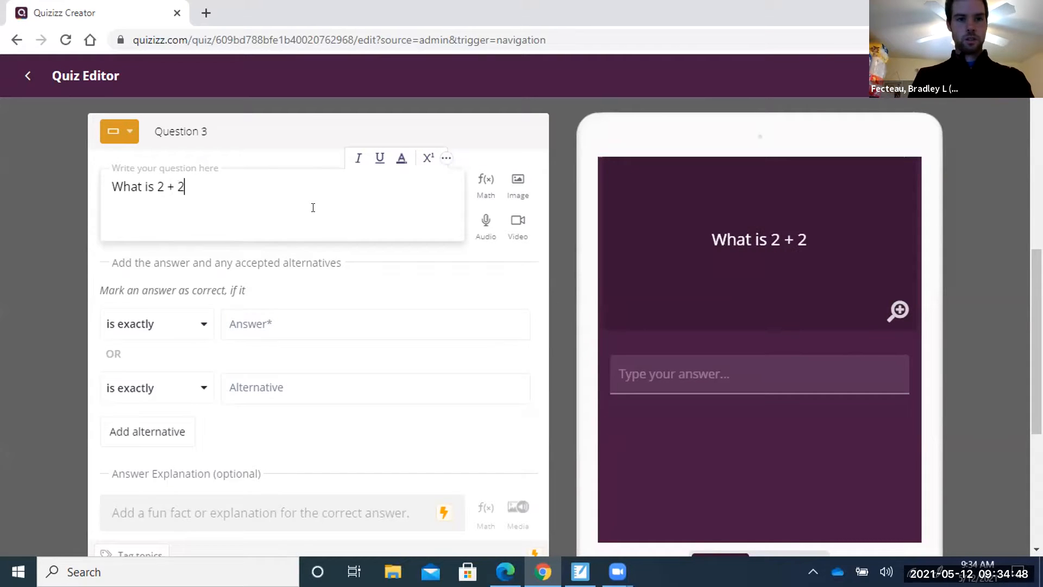
pyautogui.write('?')
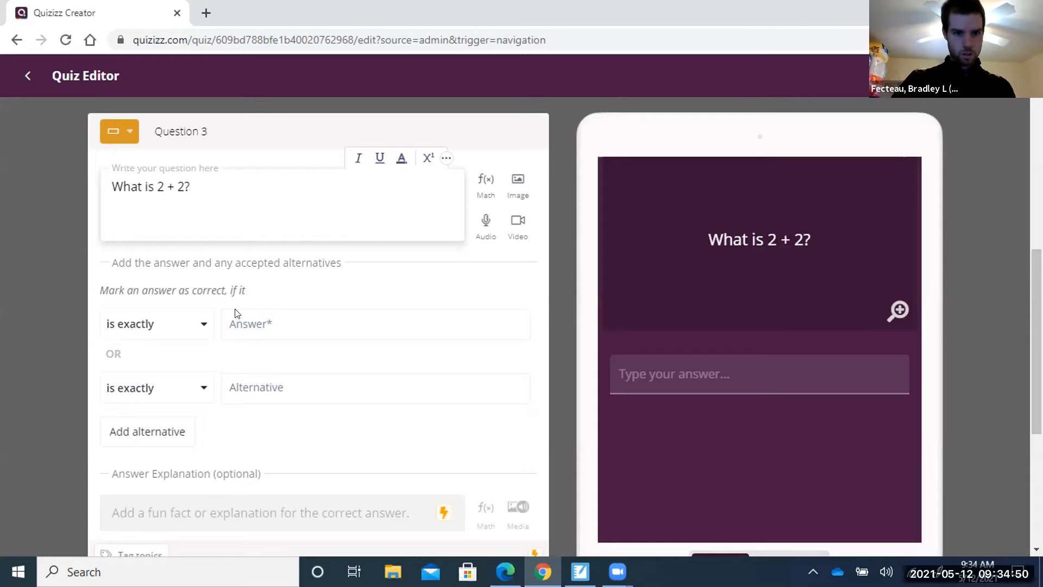
pyautogui.click(317, 315)
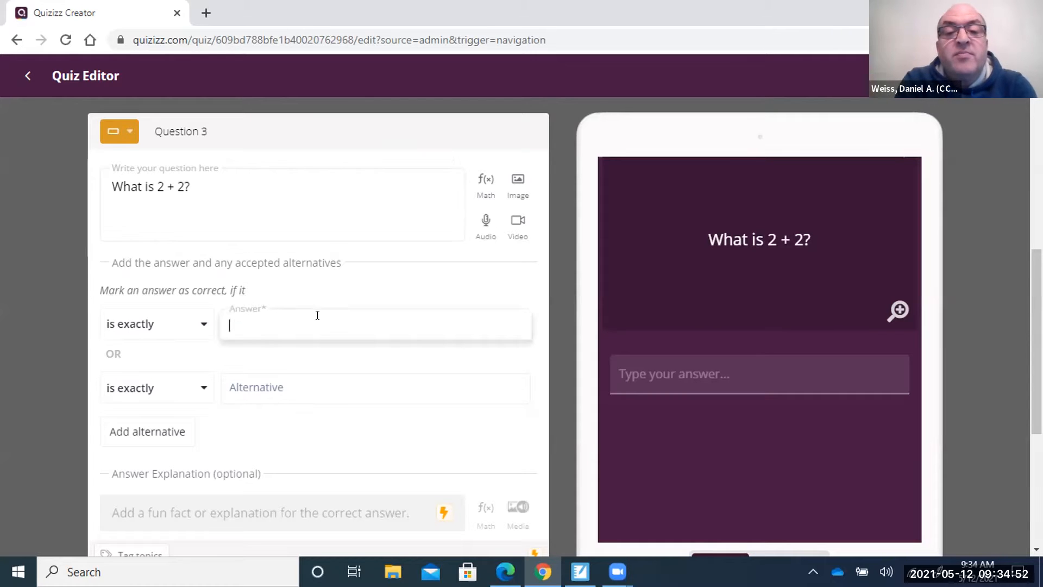
pyautogui.write('4')
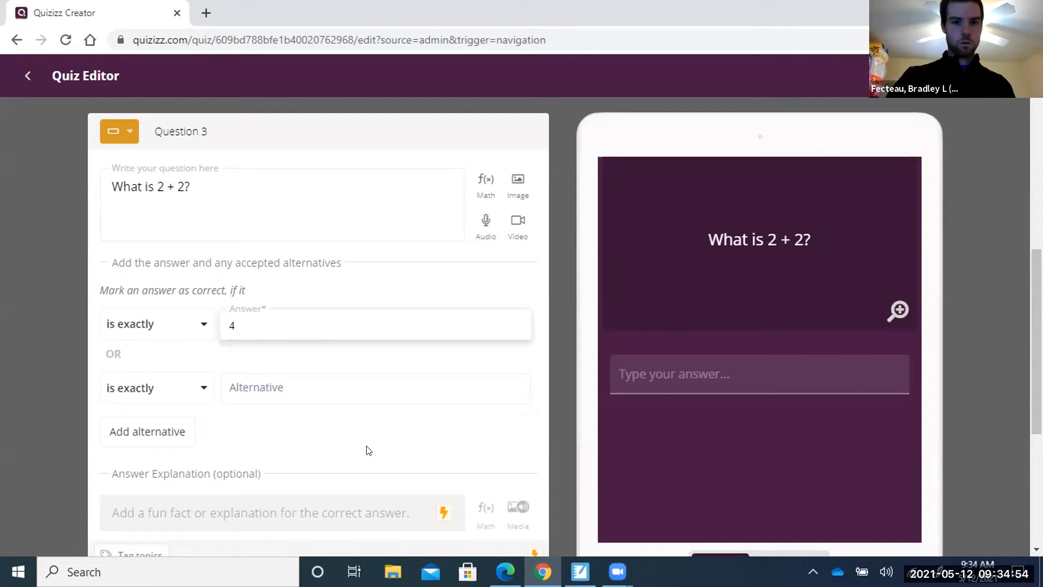
pyautogui.scroll(-4, 366, 449)
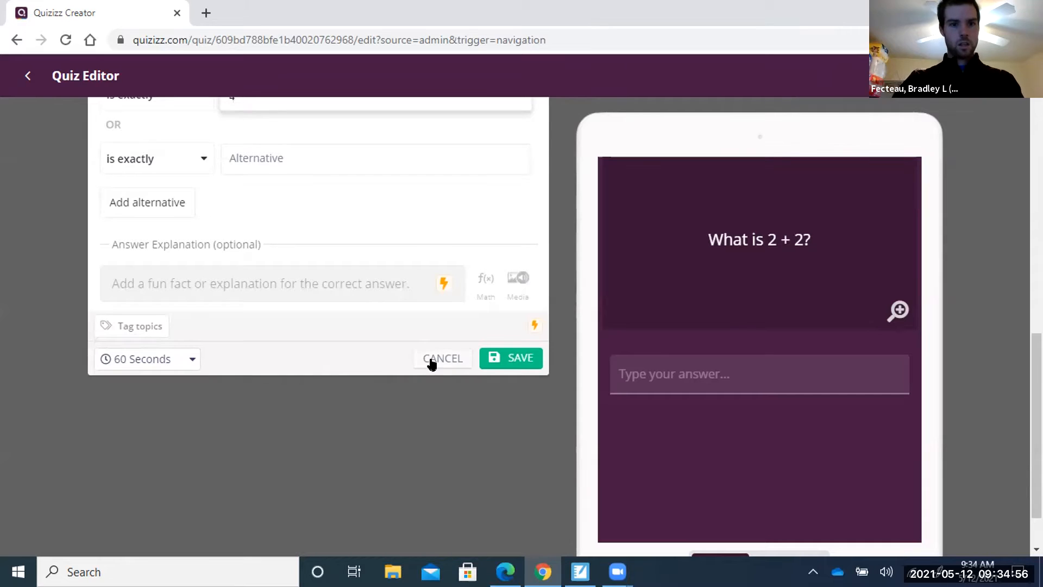
pyautogui.scroll(4, 406, 365)
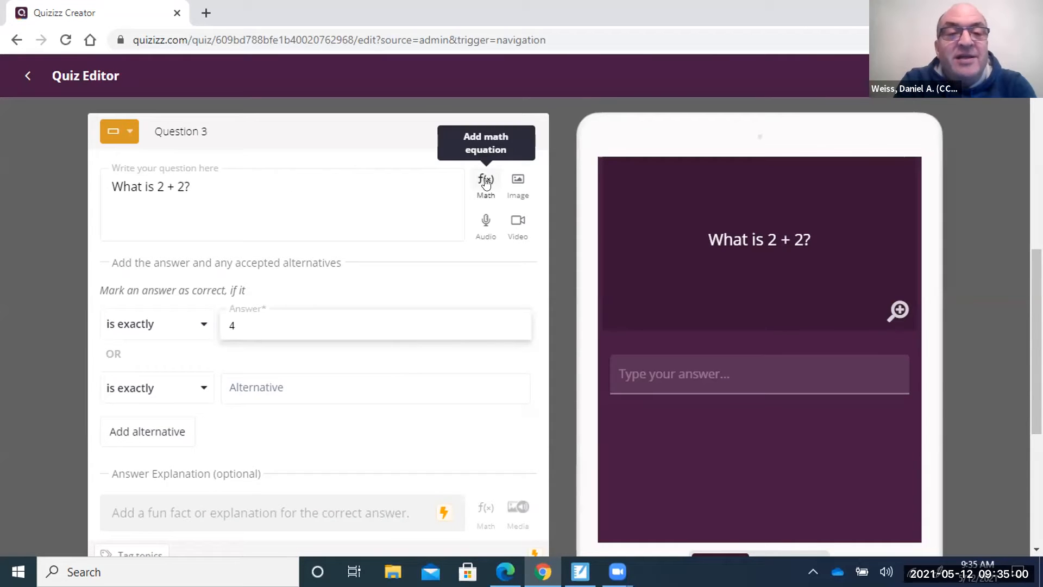
# Open the Math f(x) equation editor and browse its Greek, Advanced and Basic symbol tabs.
pyautogui.click(485, 177)
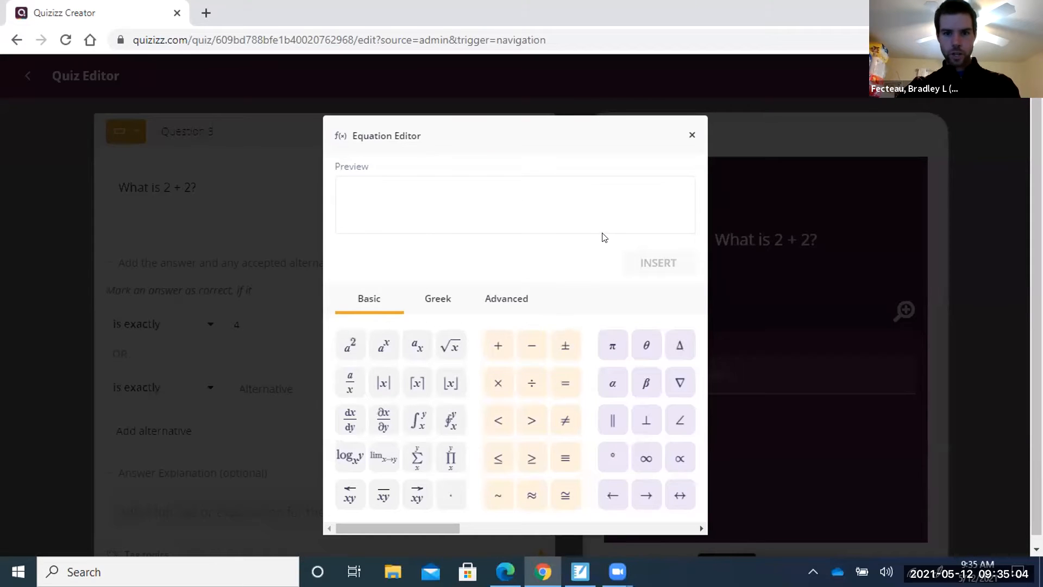
pyautogui.scroll(-1, 558, 277)
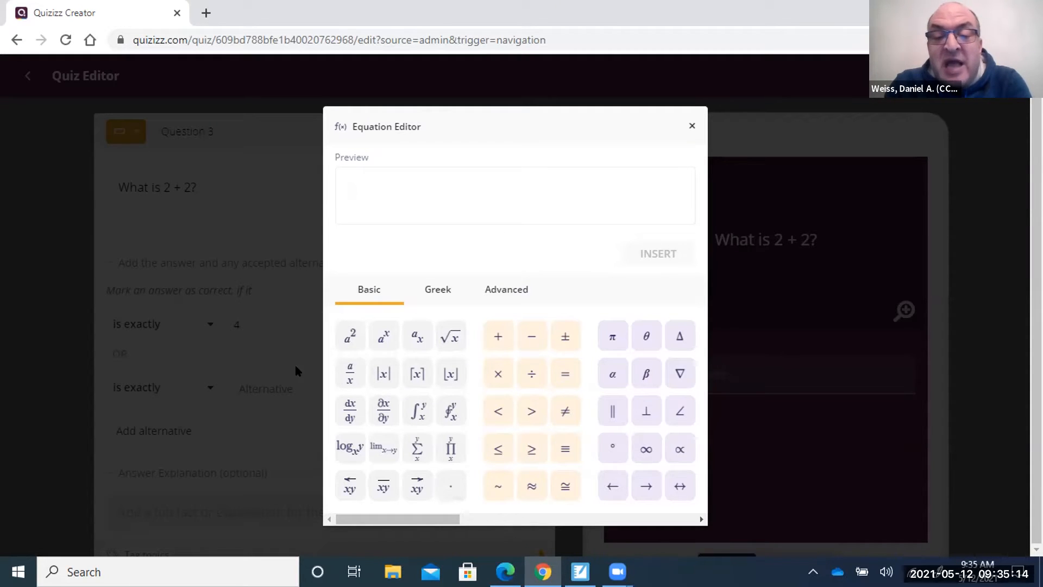
pyautogui.click(434, 289)
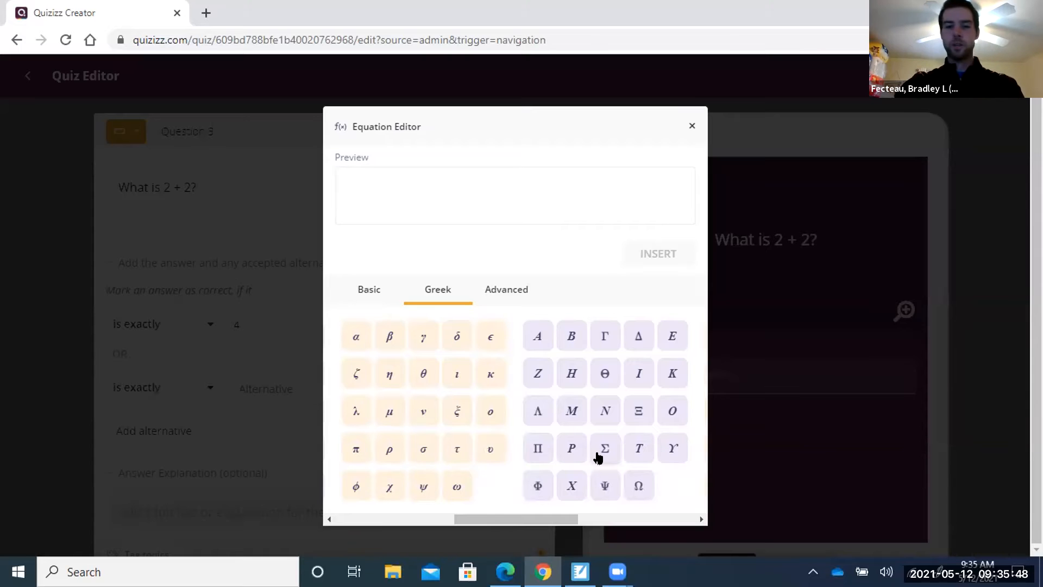
pyautogui.click(506, 291)
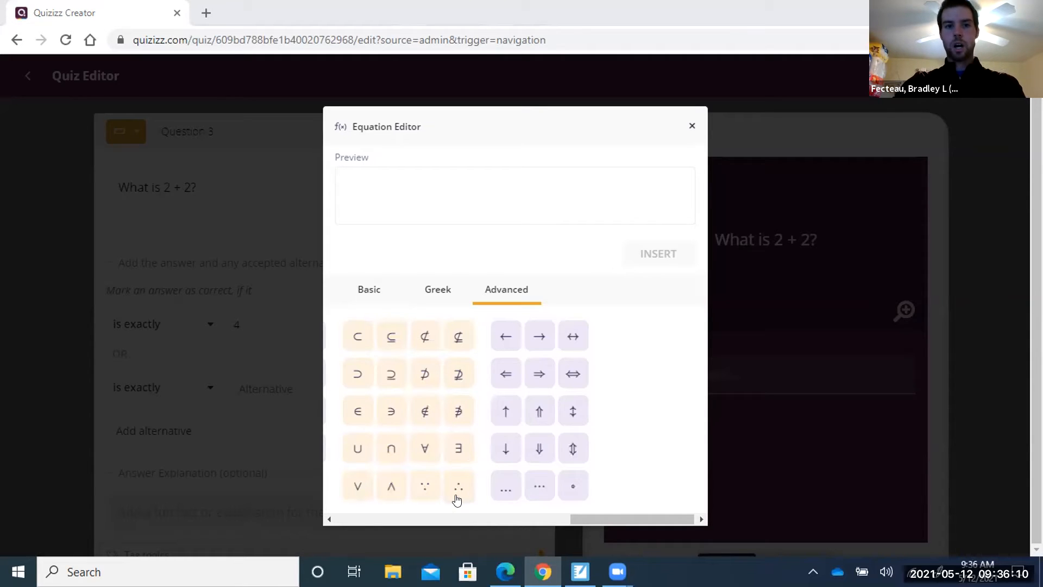
pyautogui.click(428, 290)
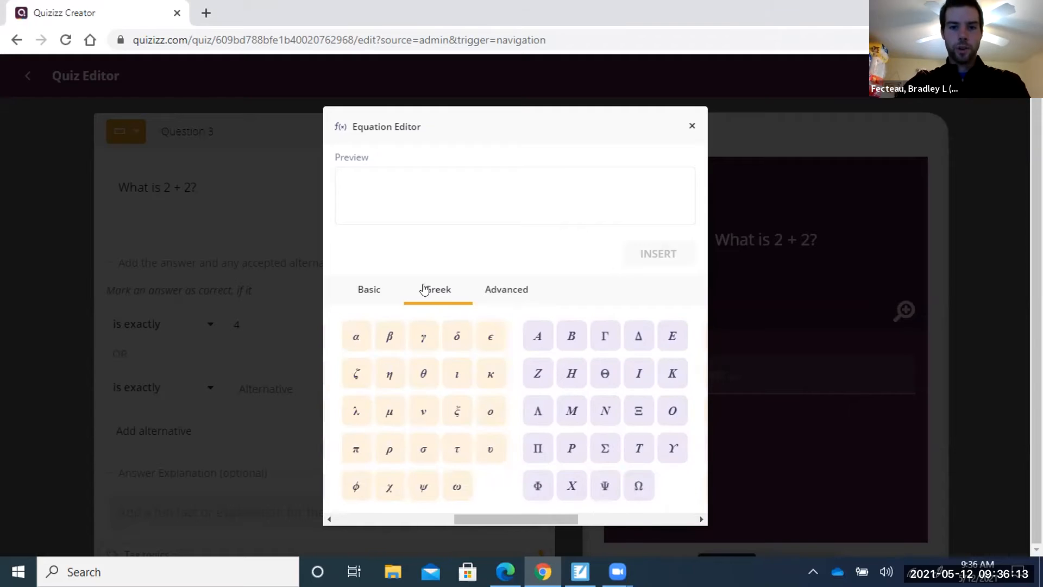
pyautogui.click(372, 289)
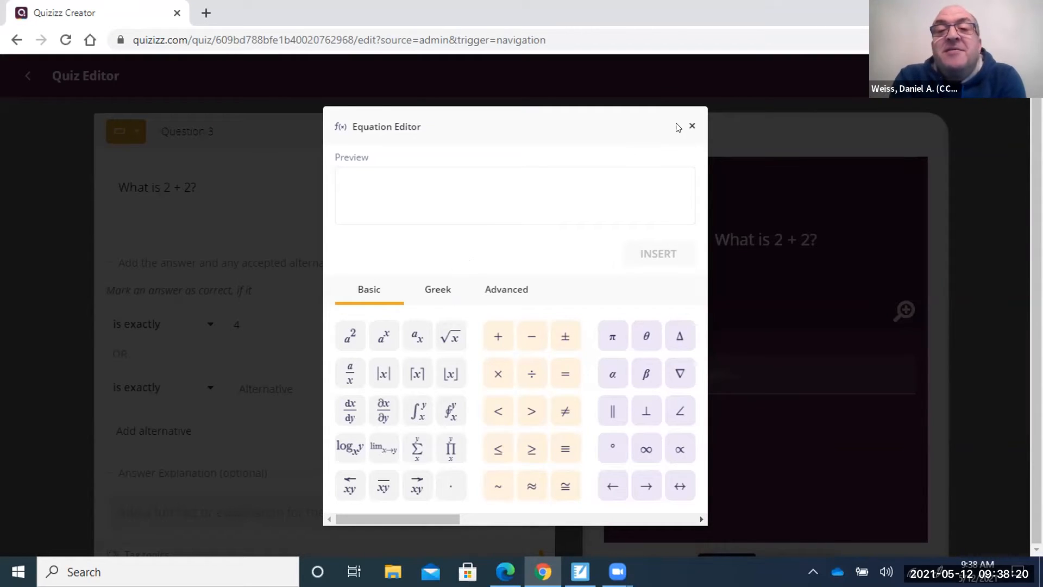
# Insert a math-formatted 2 + 2 equation into Question 3's text.
pyautogui.click(691, 126)
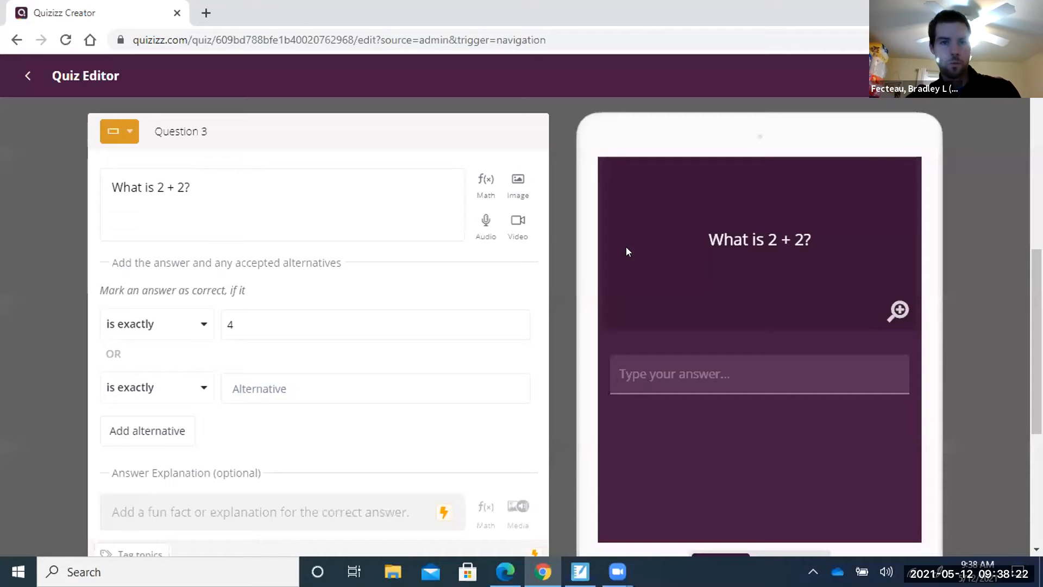
pyautogui.click(475, 180)
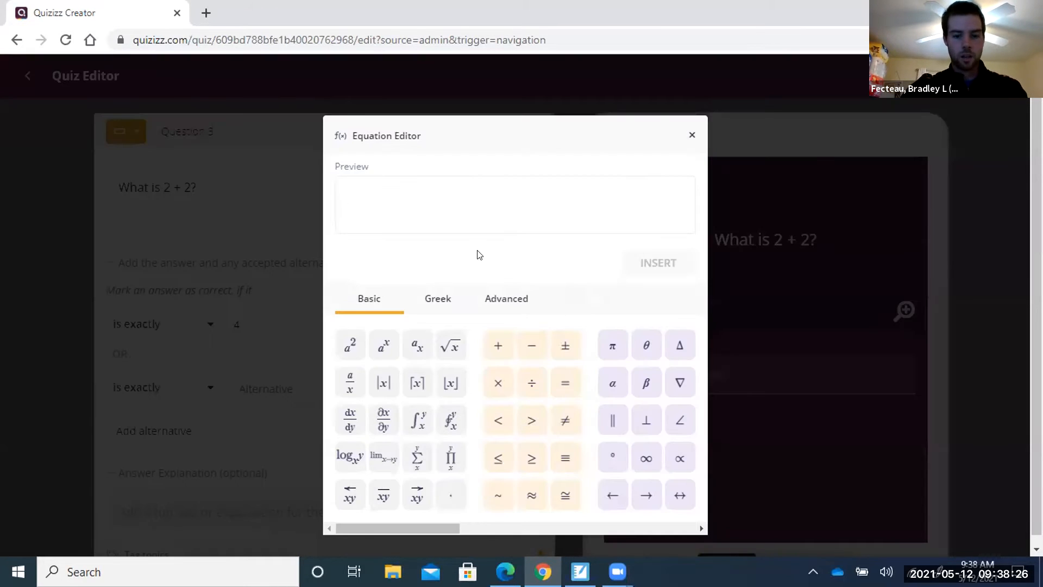
pyautogui.write('2+2')
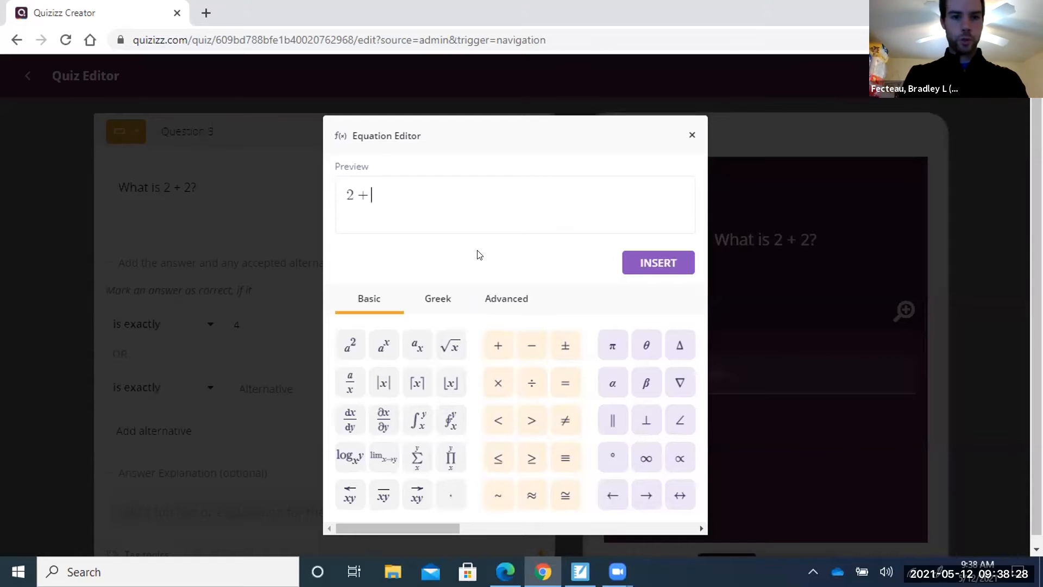
pyautogui.click(629, 264)
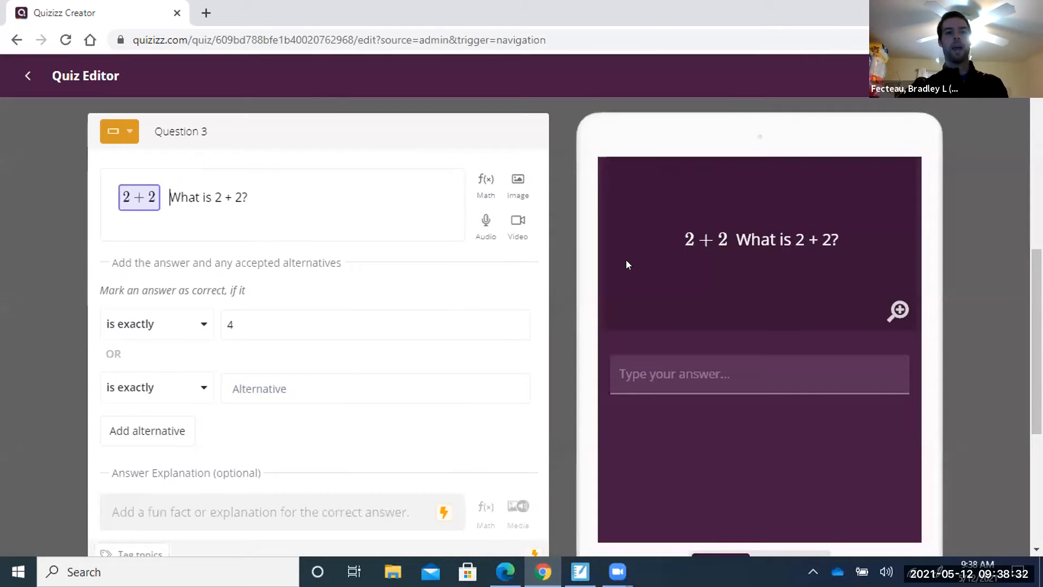
# Delete the plain 'What is 2 + 2?' wording so only the equation remains.
pyautogui.doubleClick(151, 202)
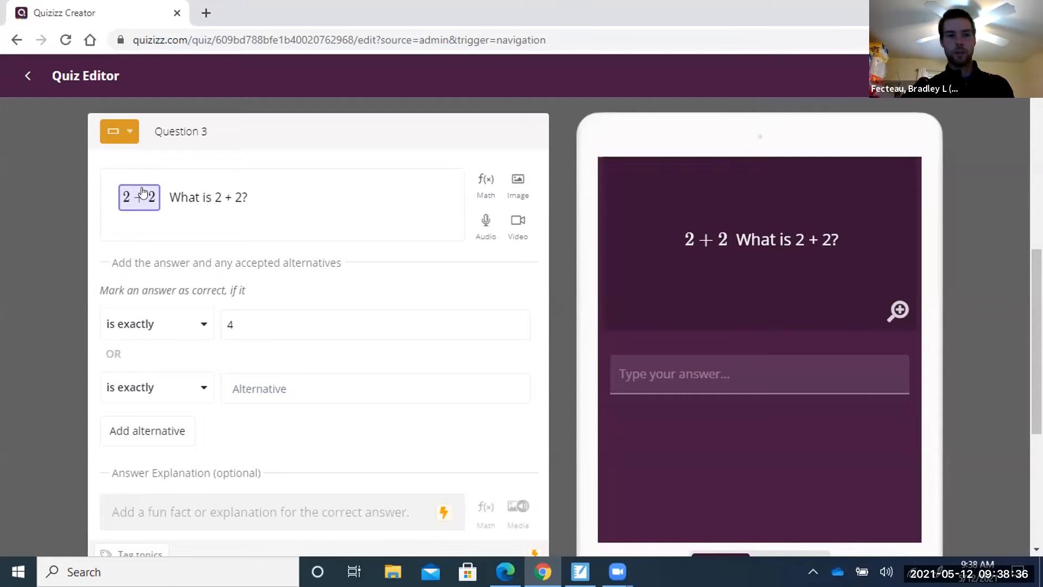
pyautogui.click(256, 197)
pyautogui.moveTo(256, 191); pyautogui.dragTo(170, 208)
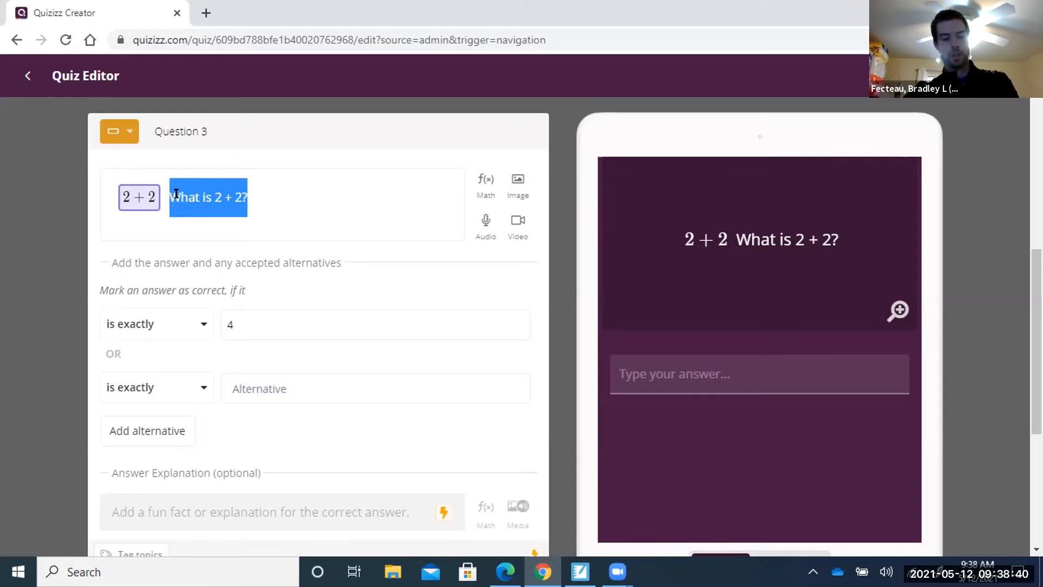
pyautogui.press('BackSpace')
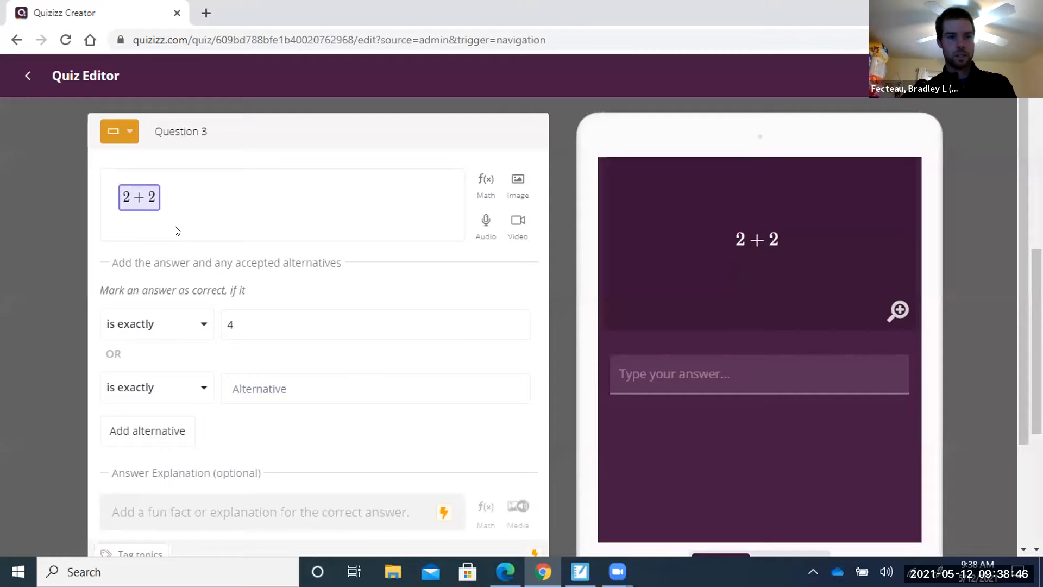
pyautogui.click(177, 209)
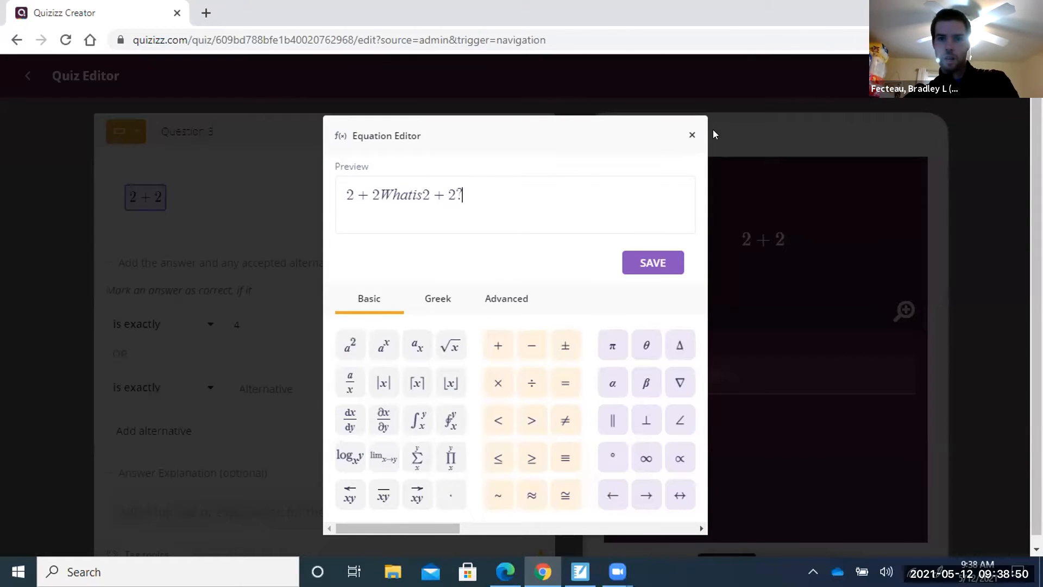
pyautogui.click(691, 134)
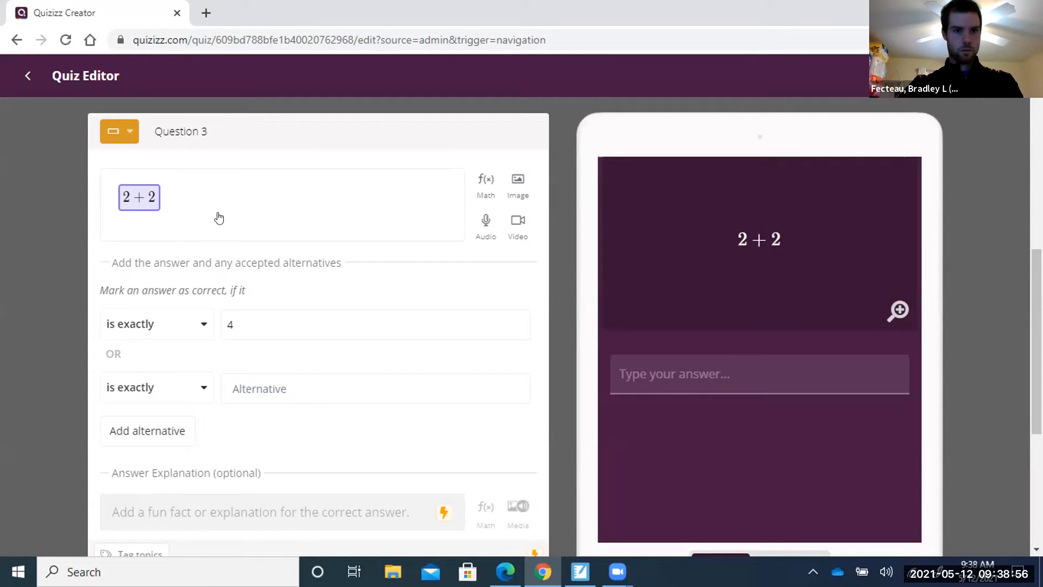
pyautogui.press('BackSpace')
pyautogui.press('BackSpace')
pyautogui.press('BackSpace')
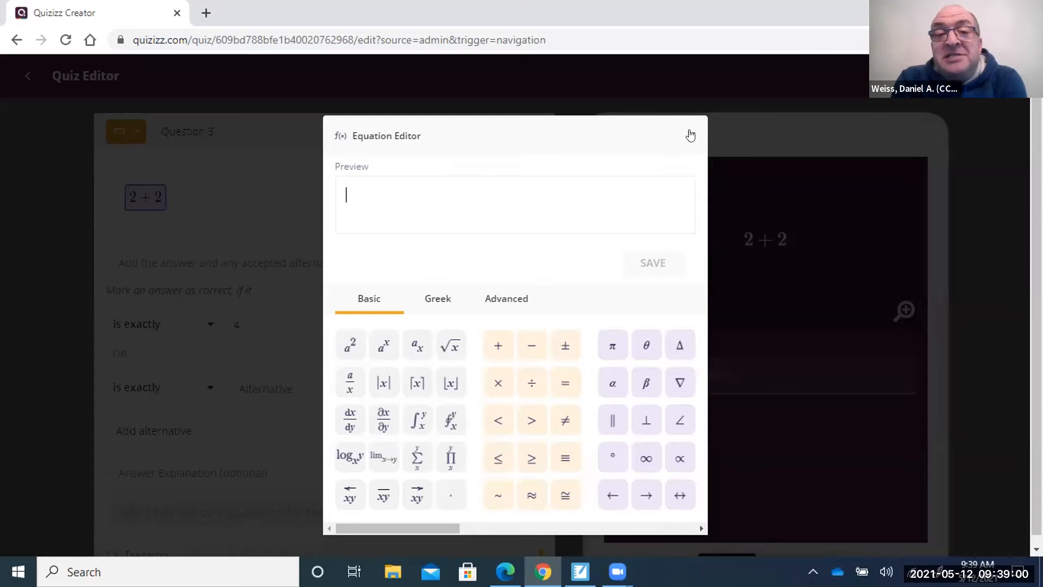
pyautogui.click(690, 136)
pyautogui.click(192, 207)
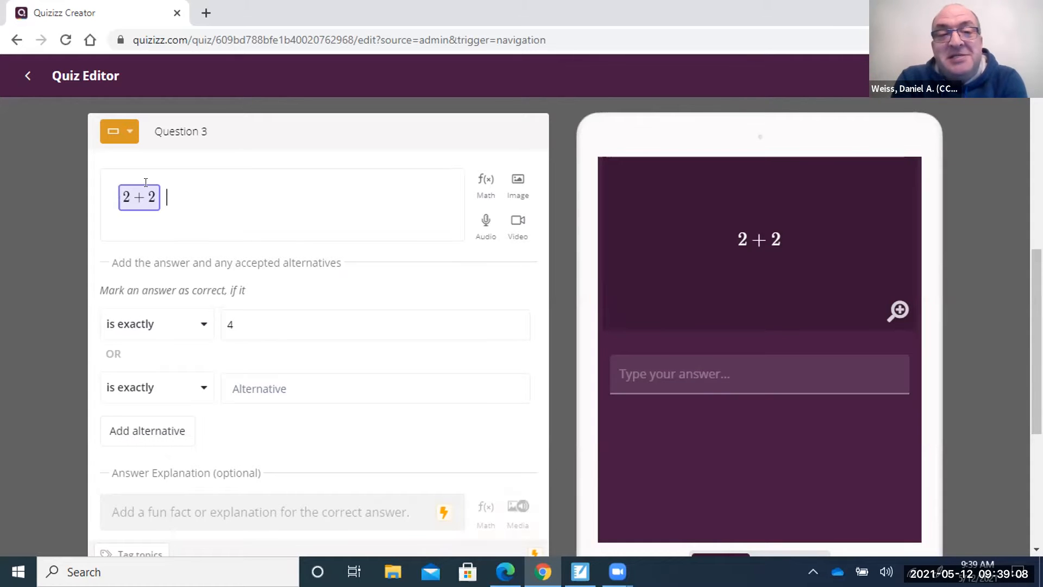
pyautogui.rightClick(137, 200)
# Dismiss the context menu and open the 2 + 2 block in the Equation Editor.
pyautogui.press('Escape')
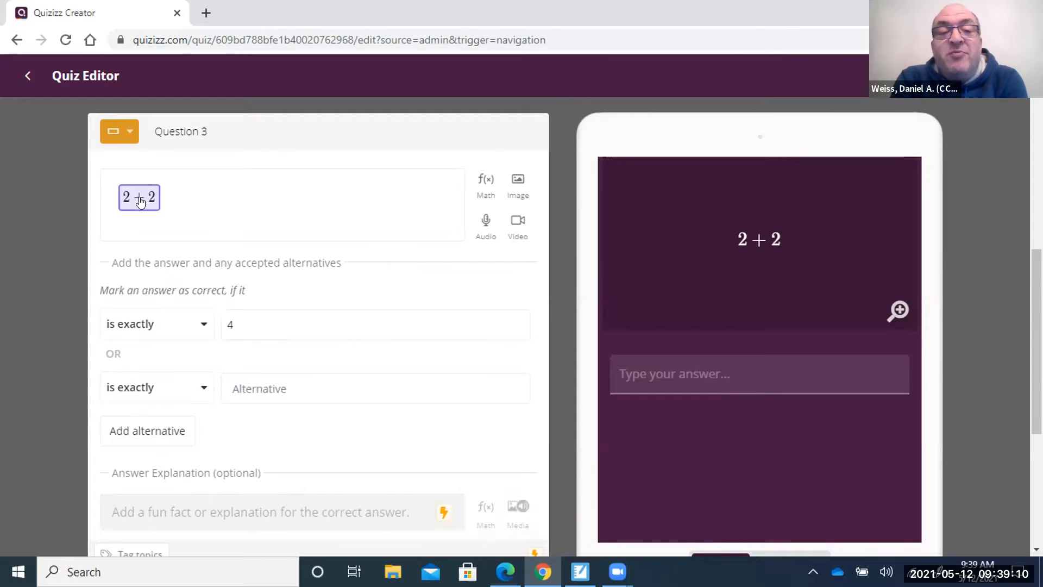
pyautogui.doubleClick(190, 199)
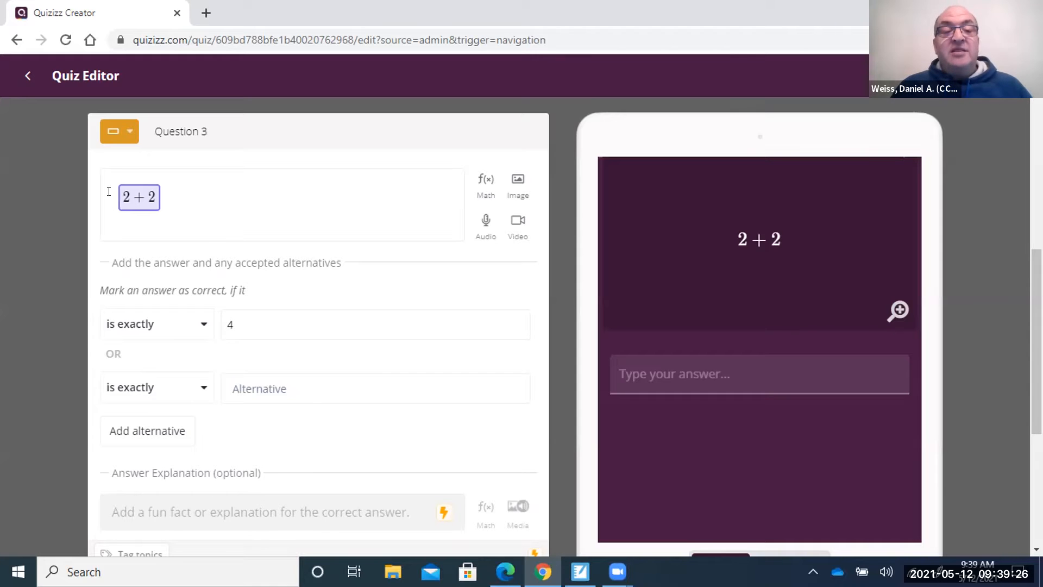
# Type 'What is' before the 2 + 2 equation and '?' after it.
pyautogui.click(149, 201)
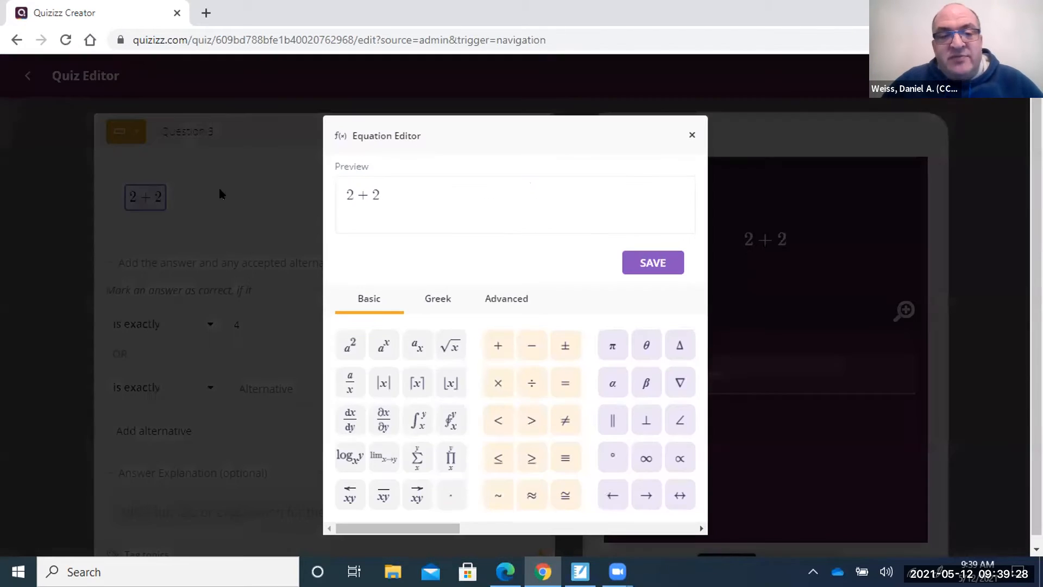
pyautogui.click(263, 195)
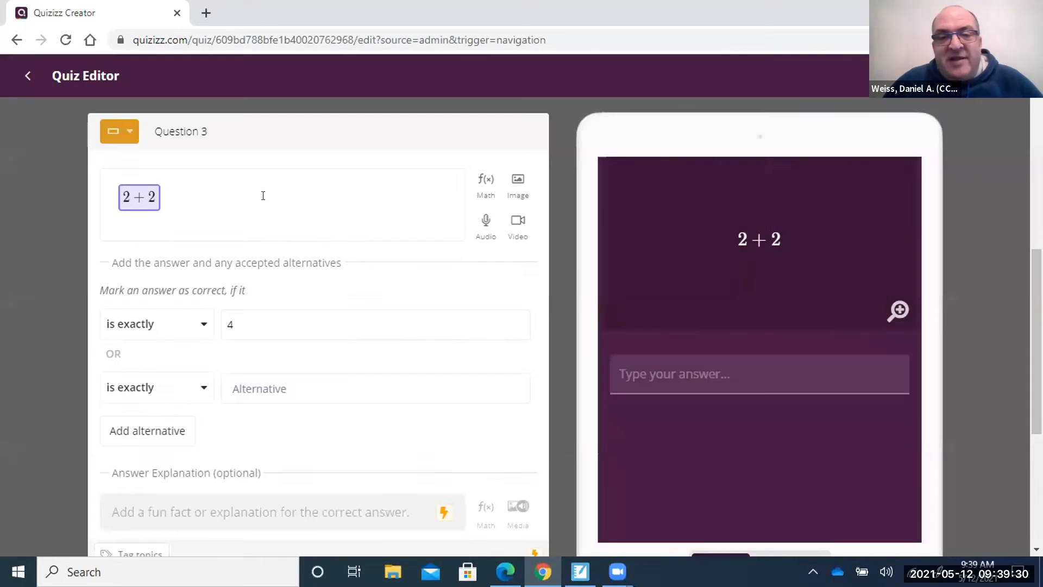
pyautogui.press('Left')
pyautogui.write('w')
pyautogui.press('BackSpace')
pyautogui.write('What is')
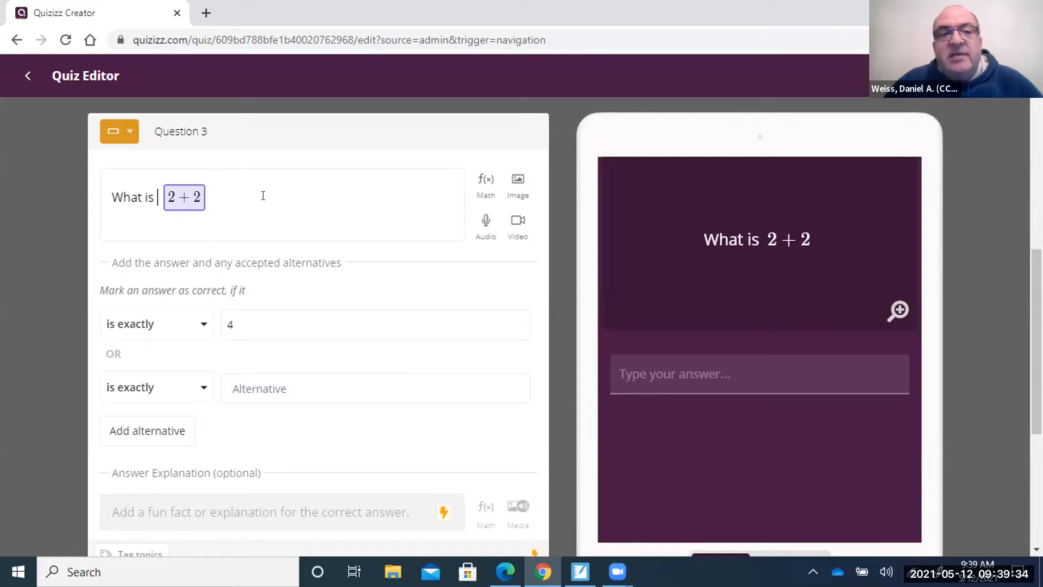
pyautogui.press('Right')
pyautogui.write('?')
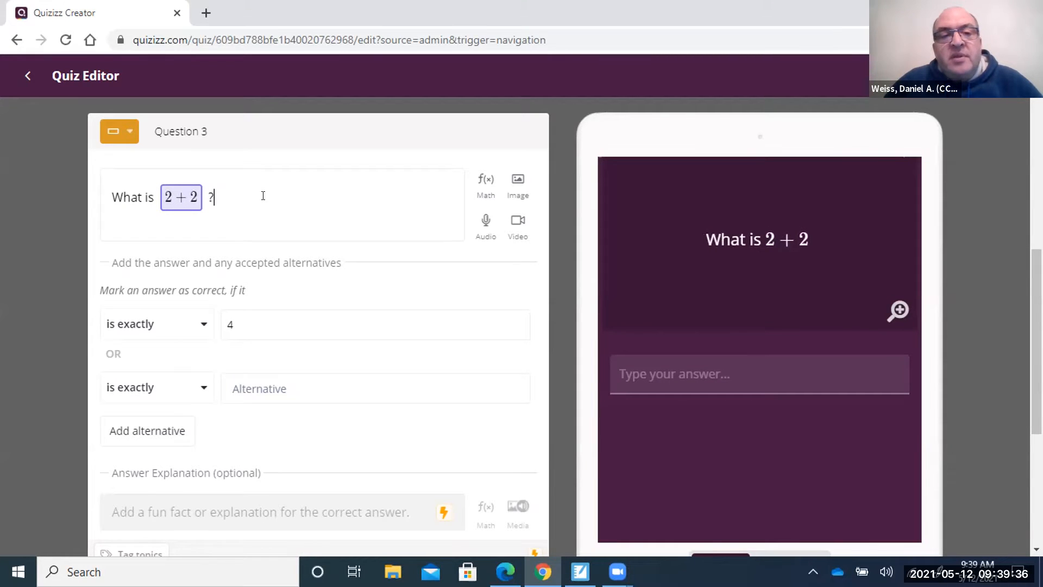
pyautogui.scroll(-3, 459, 415)
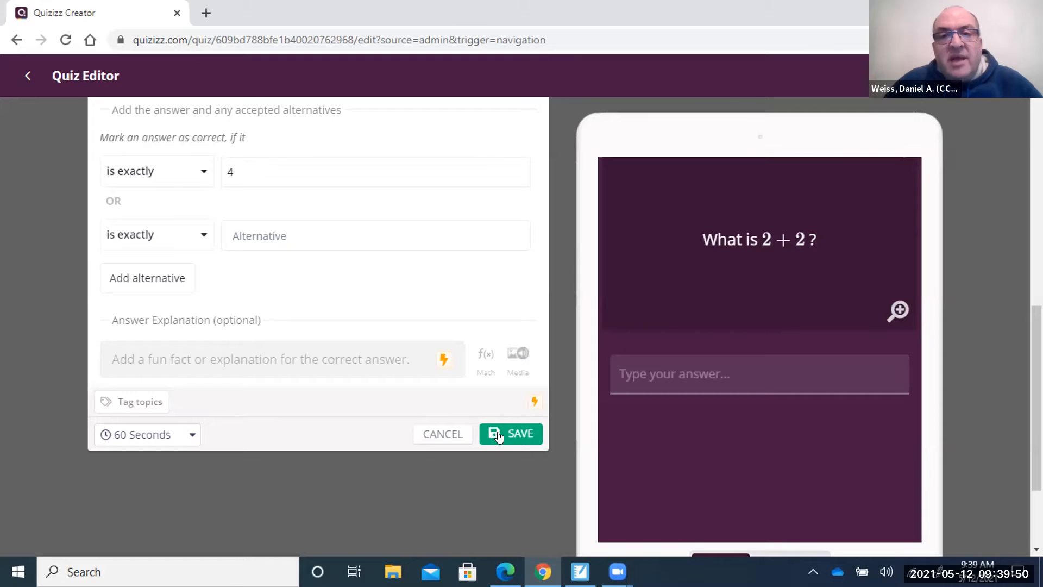
# Save Question 3 into PD #1 Quiz.
pyautogui.click(499, 436)
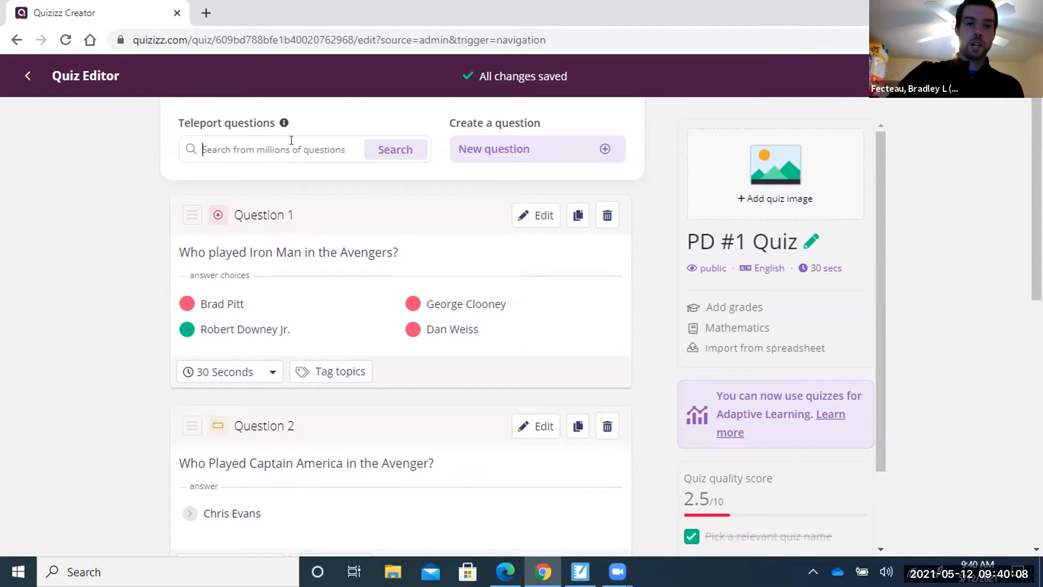
pyautogui.press('Return')
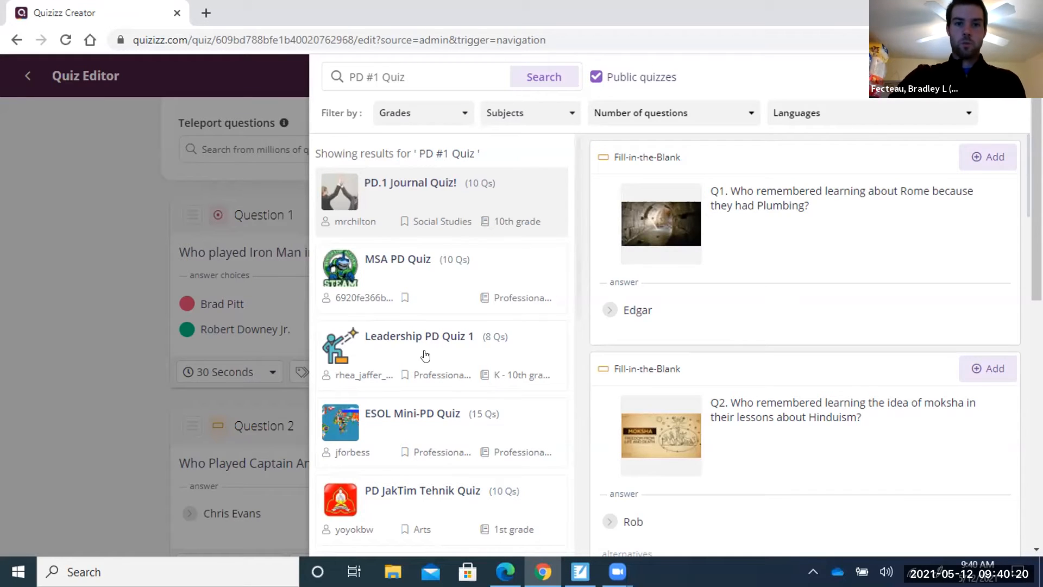
pyautogui.scroll(-3, 410, 409)
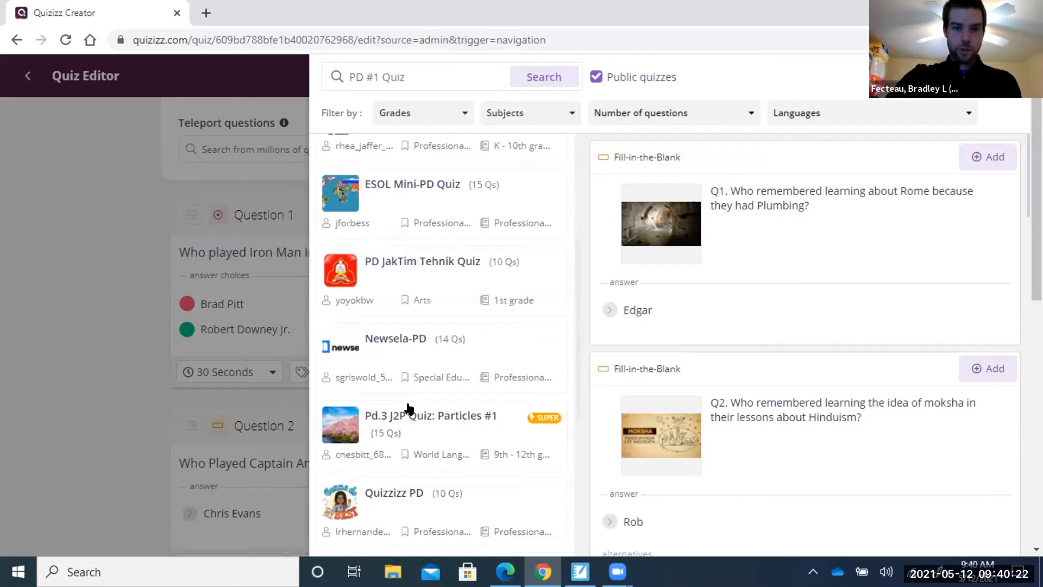
pyautogui.scroll(1, 444, 421)
pyautogui.scroll(3, 445, 421)
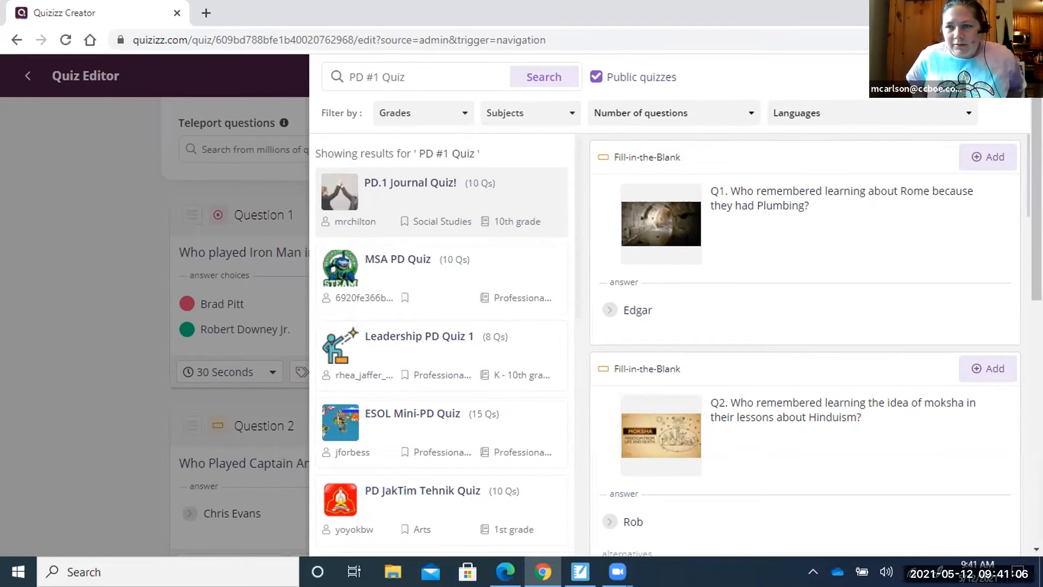
pyautogui.click(1012, 77)
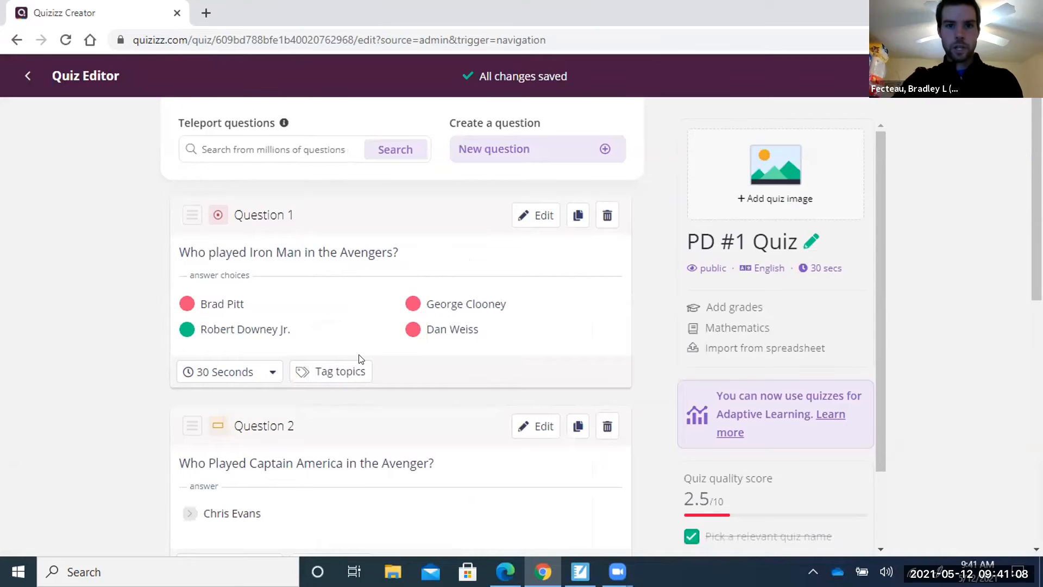
# Open the Quiz details dialog from the pencil beside the PD #1 Quiz title.
pyautogui.scroll(-4, 296, 326)
pyautogui.scroll(4, 296, 324)
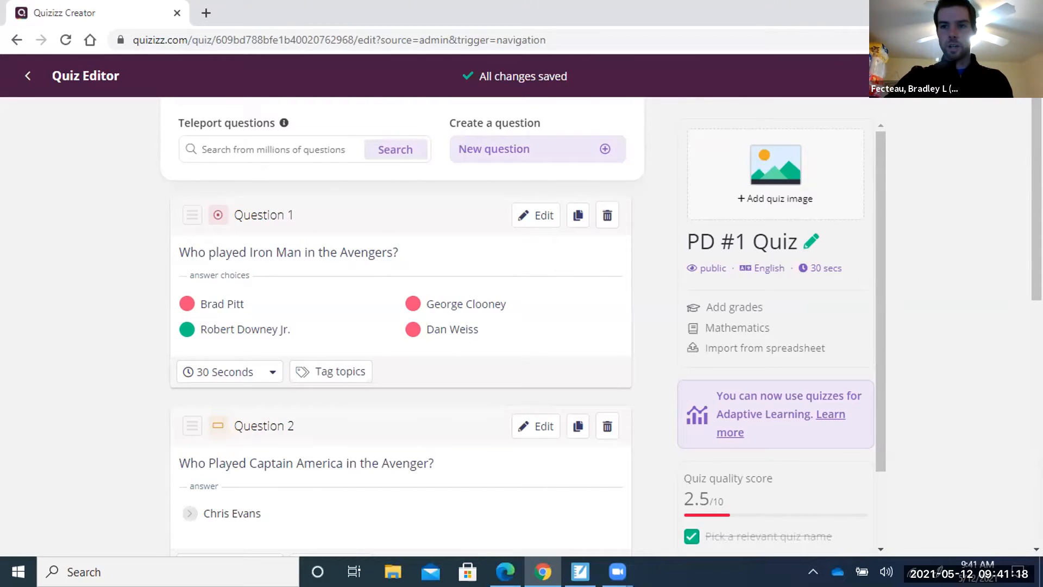
pyautogui.click(775, 175)
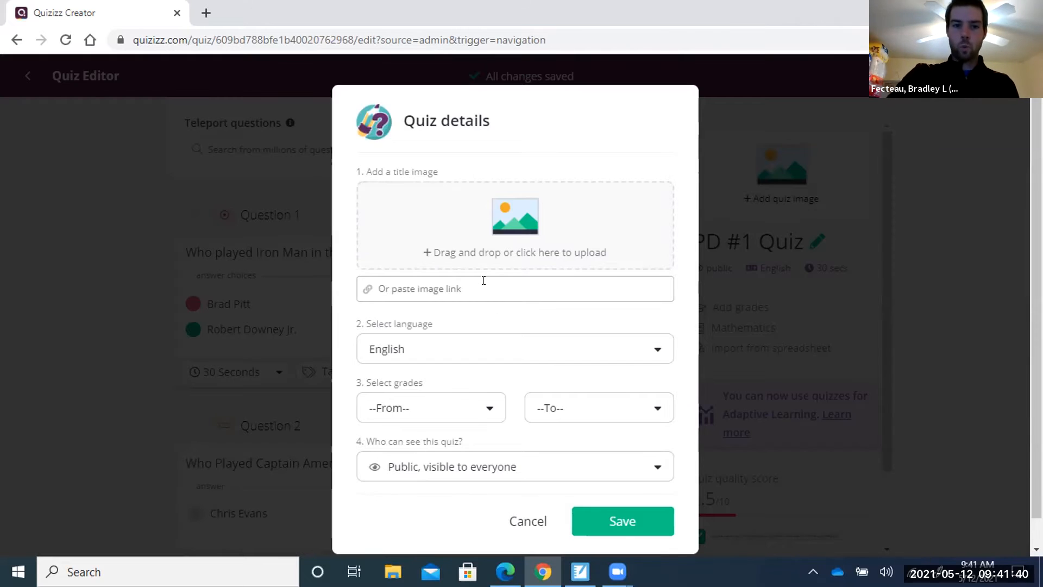
# Keep English as the quiz language.
pyautogui.click(665, 353)
pyautogui.scroll(-5, 531, 410)
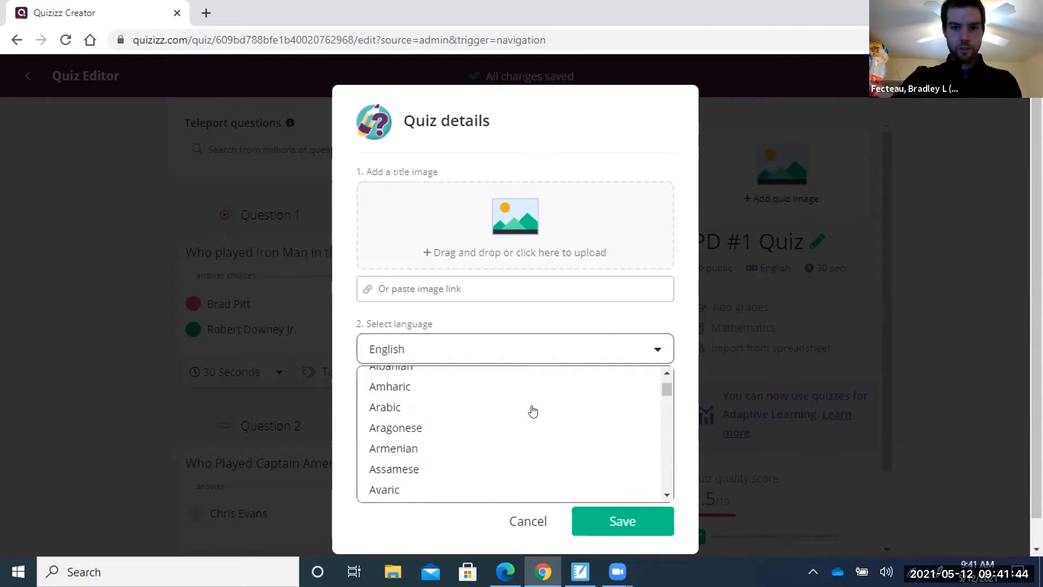
pyautogui.scroll(-10, 532, 411)
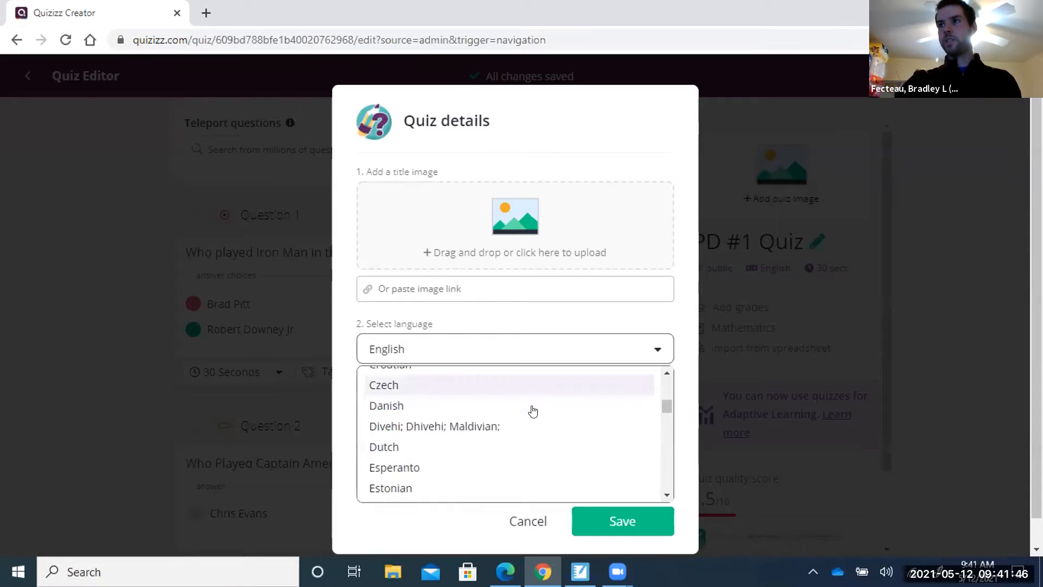
pyautogui.scroll(15, 533, 411)
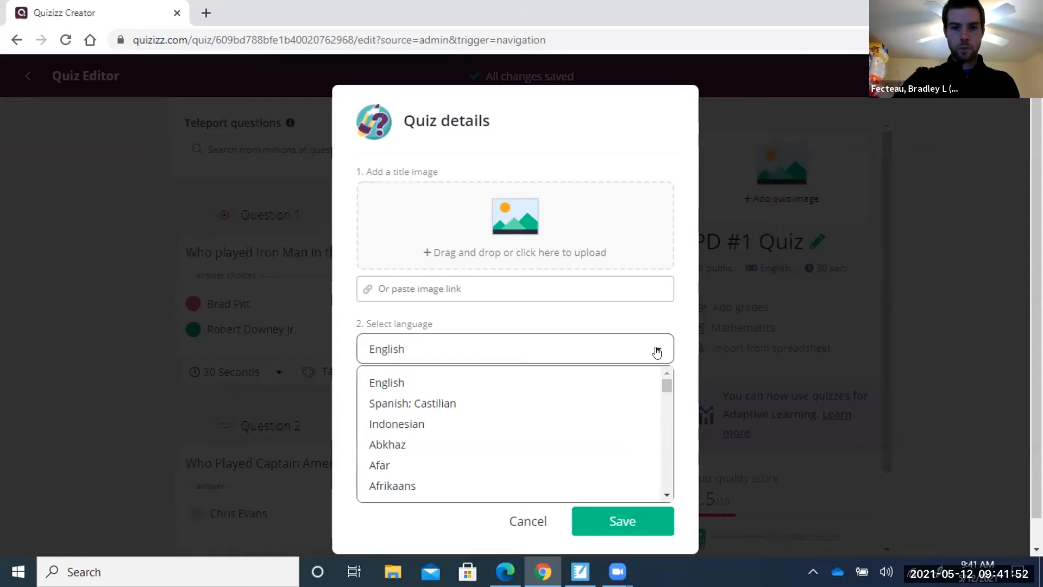
pyautogui.click(535, 385)
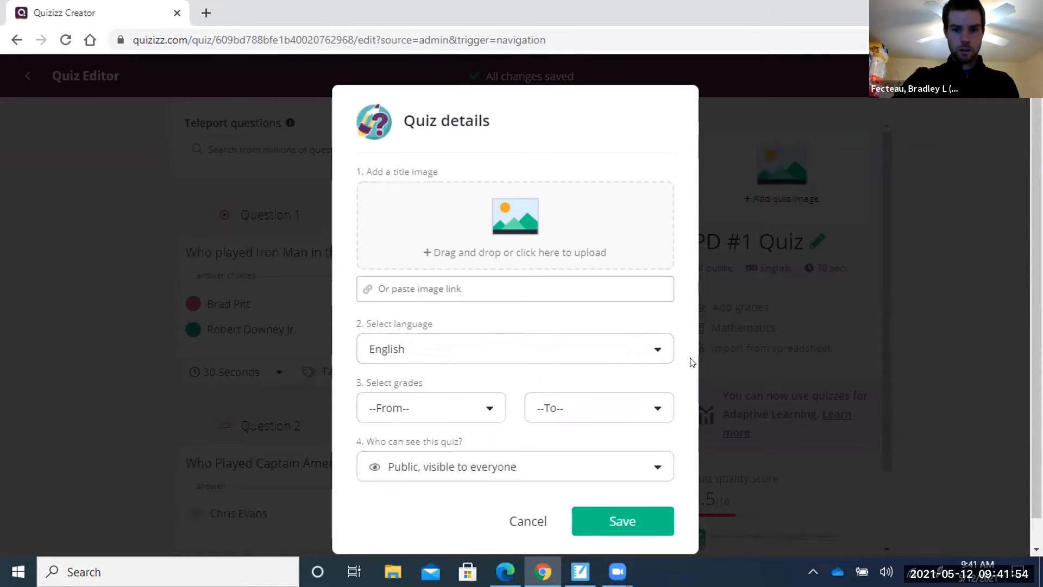
# Set the grade range from 3rd to Professional Development.
pyautogui.click(486, 407)
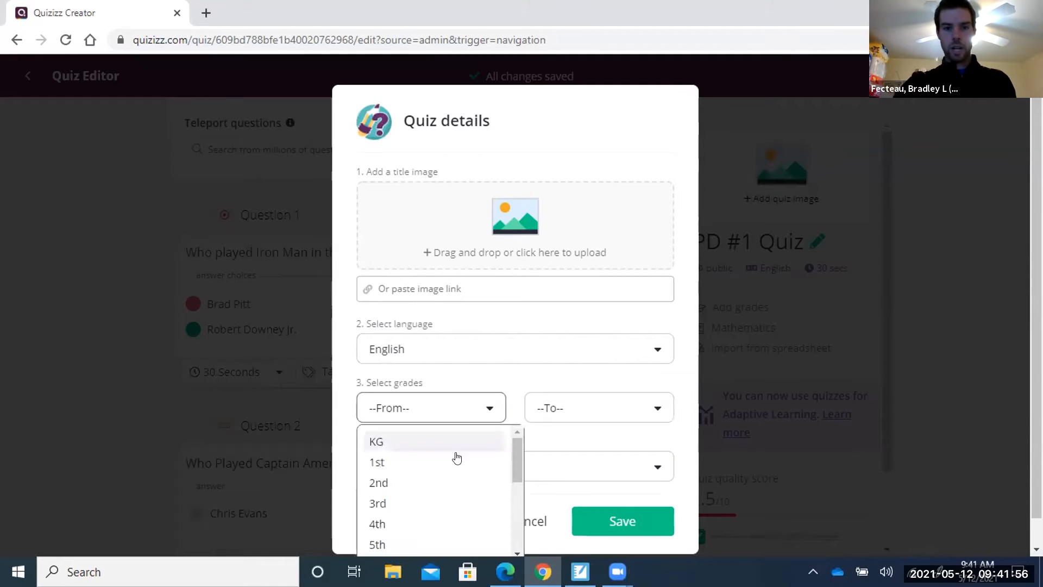
pyautogui.scroll(-4, 454, 459)
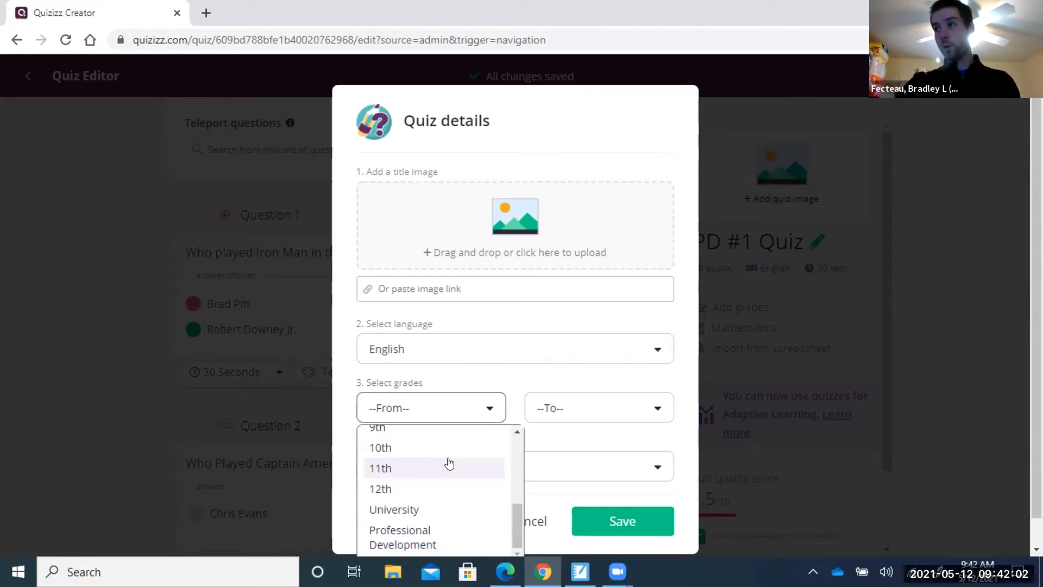
pyautogui.scroll(1, 449, 460)
pyautogui.scroll(-1, 449, 461)
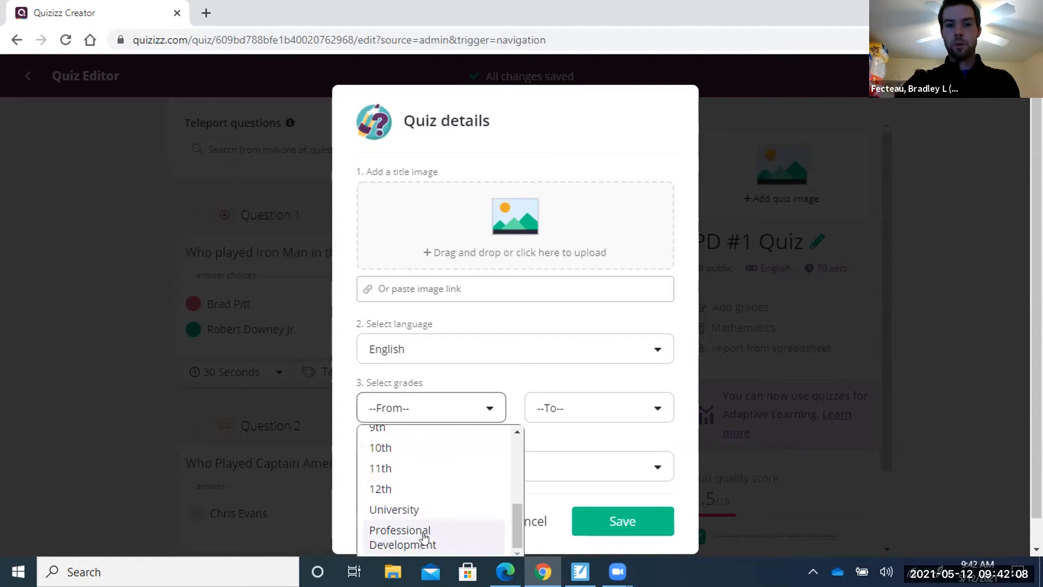
pyautogui.scroll(4, 473, 489)
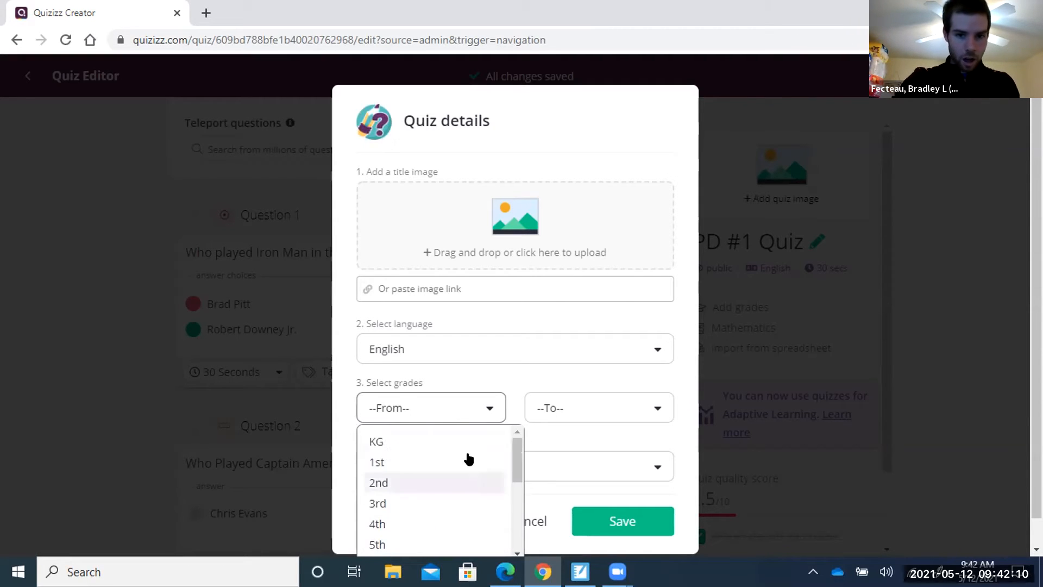
pyautogui.click(410, 507)
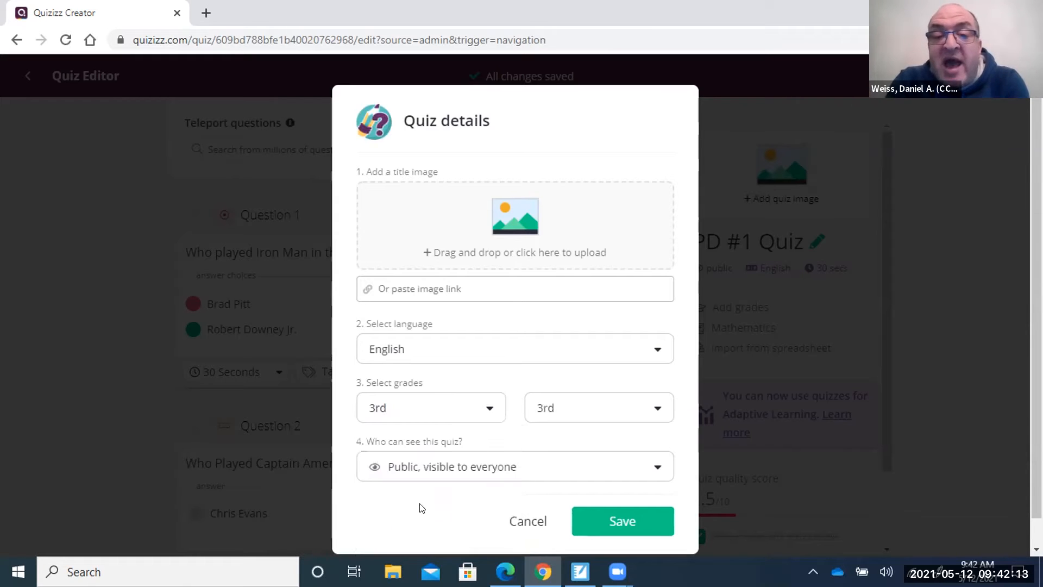
pyautogui.click(659, 414)
pyautogui.scroll(-3, 572, 486)
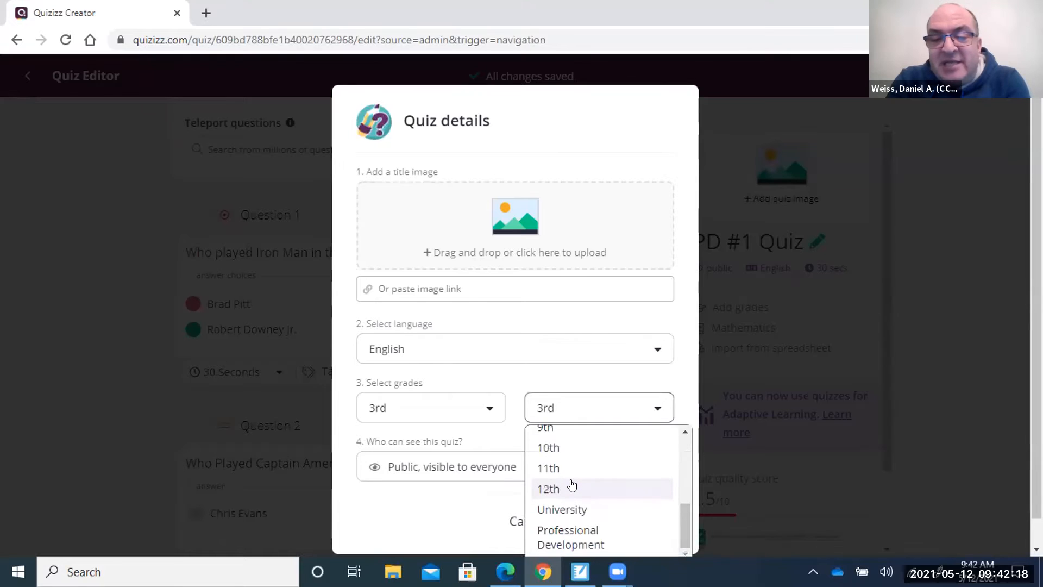
pyautogui.click(567, 487)
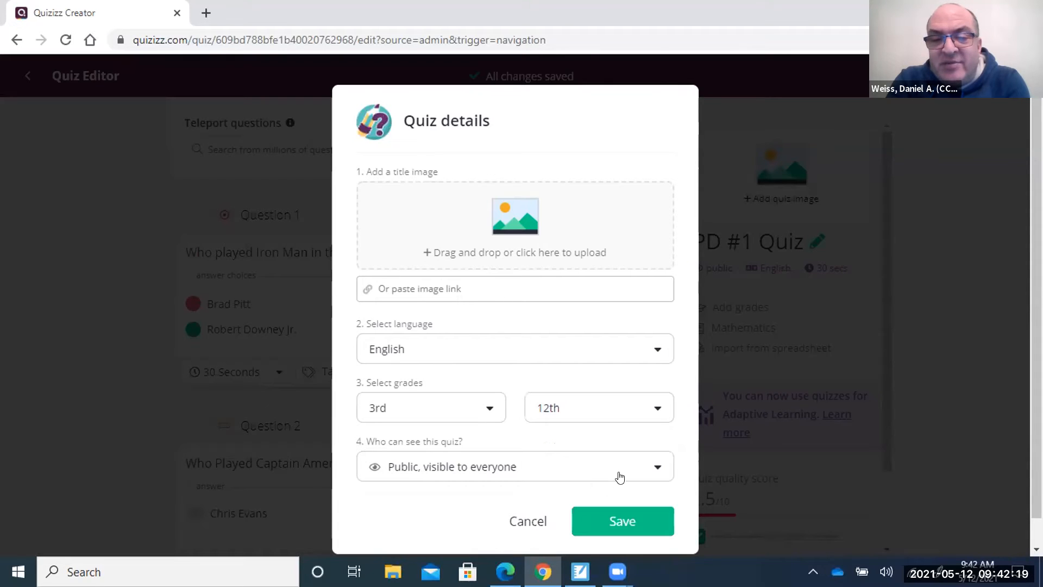
pyautogui.click(657, 412)
pyautogui.click(603, 545)
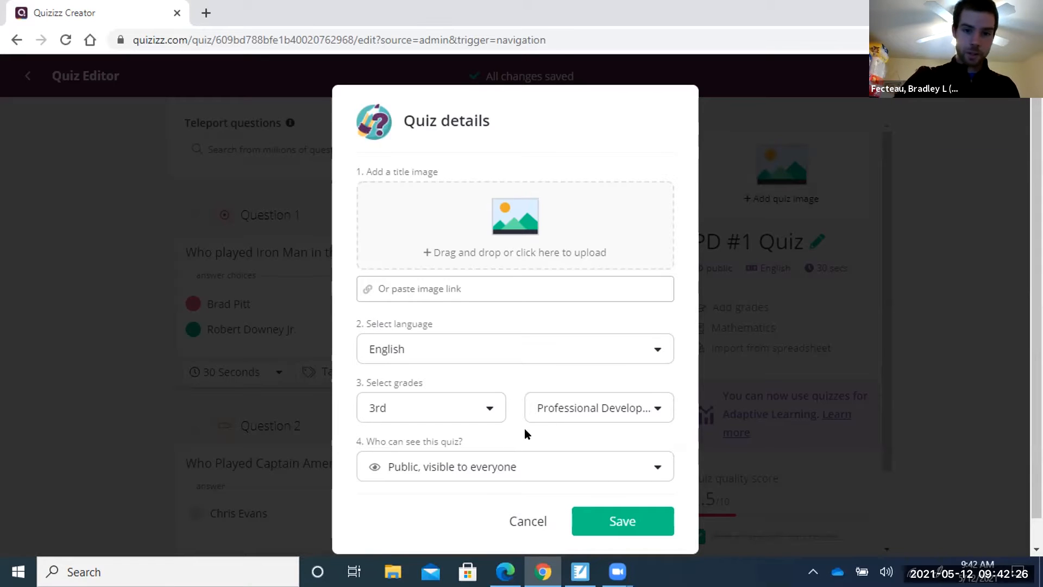
# Set visibility to 'Private, visible to you' and save the quiz details.
pyautogui.click(657, 472)
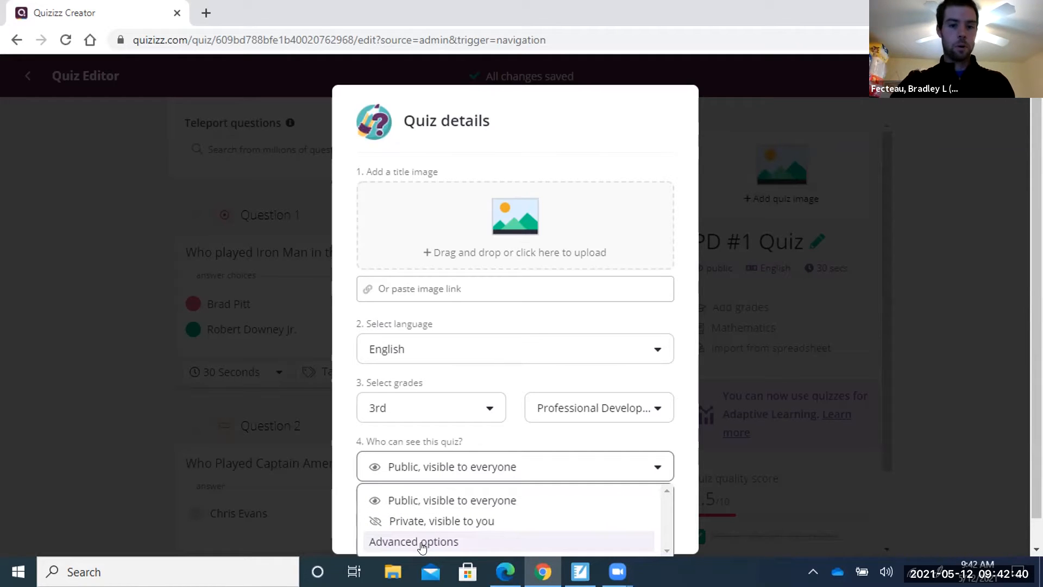
pyautogui.click(438, 505)
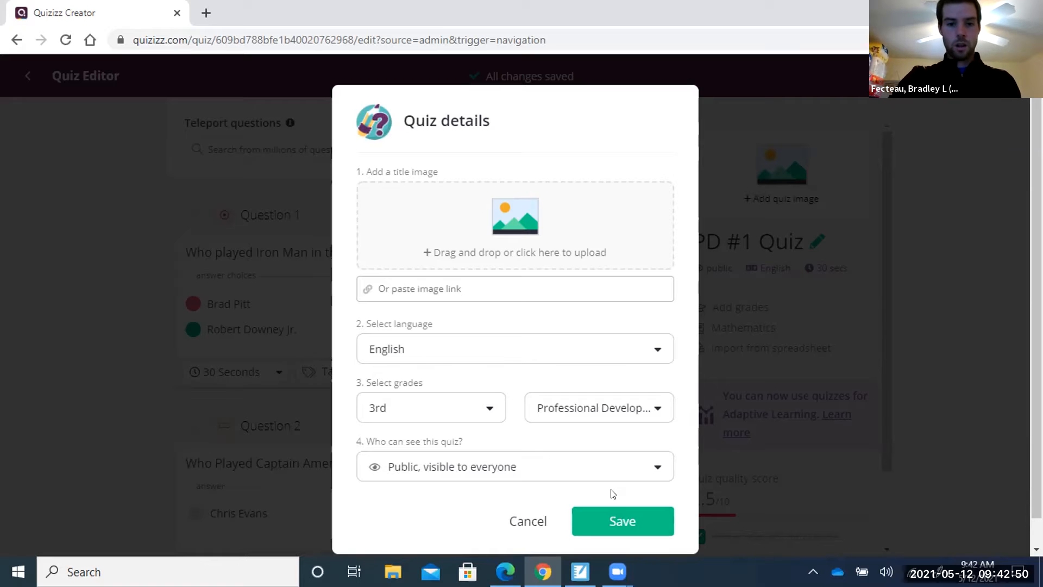
pyautogui.click(654, 467)
pyautogui.click(505, 520)
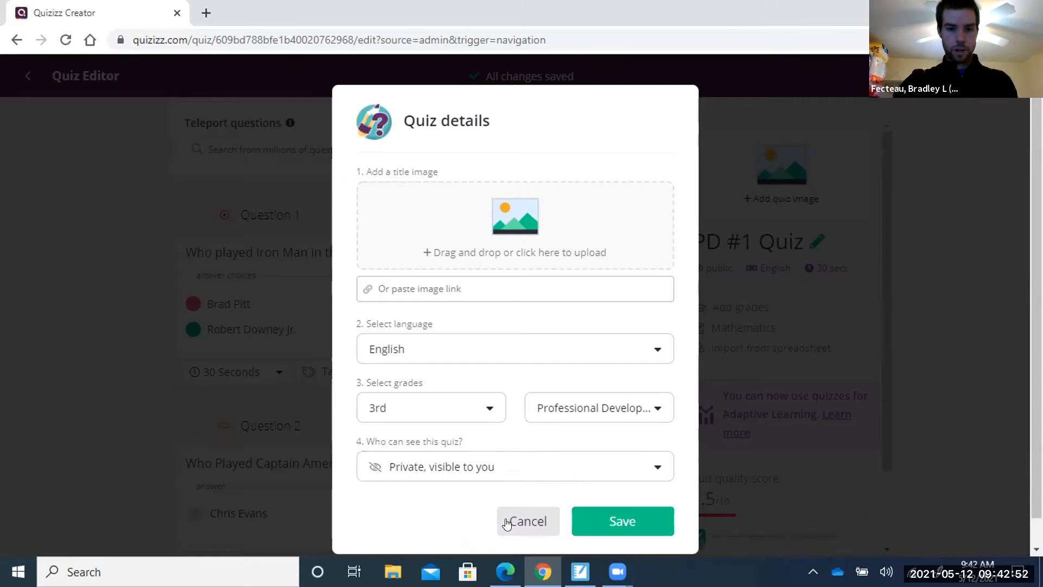
pyautogui.click(646, 523)
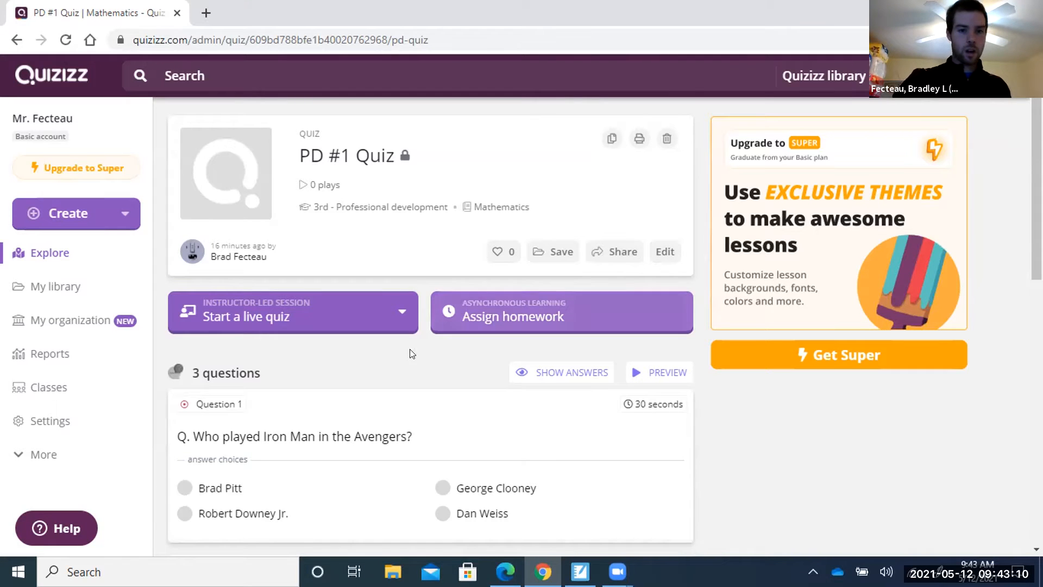
# Look over the three questions, then open the quiz's printable worksheet in a new tab.
pyautogui.scroll(-8, 394, 386)
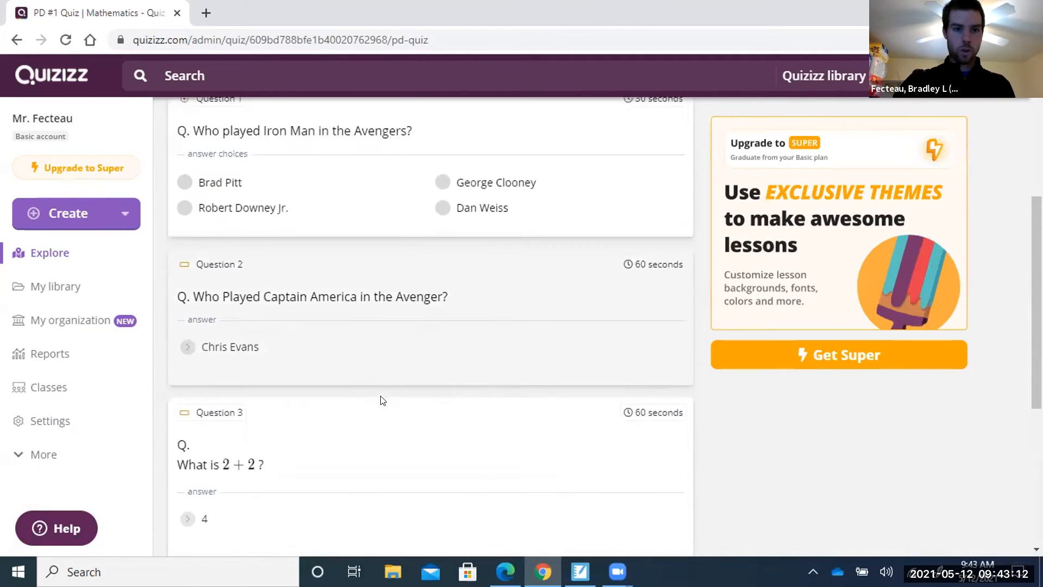
pyautogui.scroll(-3, 379, 401)
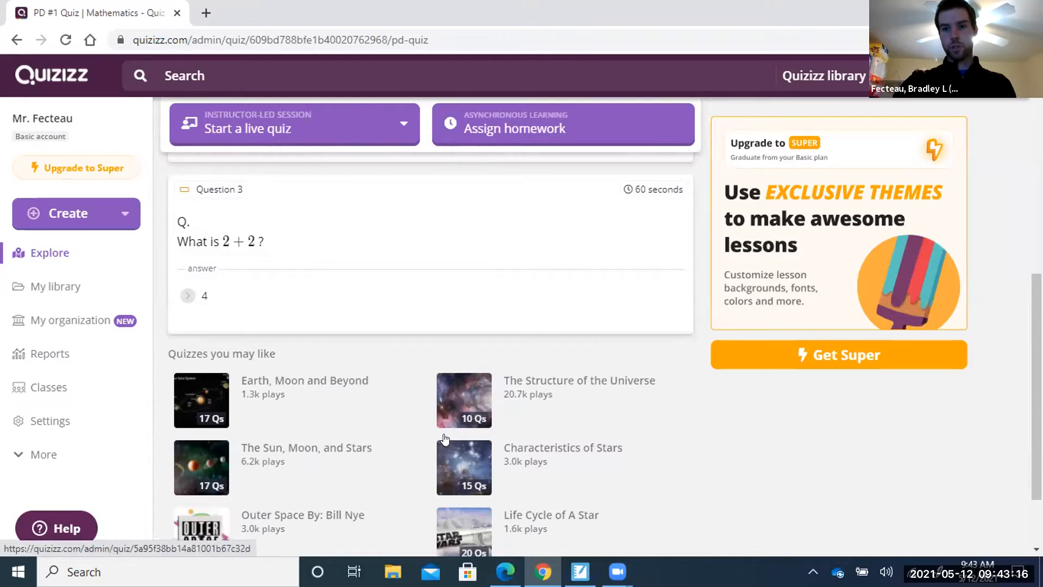
pyautogui.scroll(9, 443, 451)
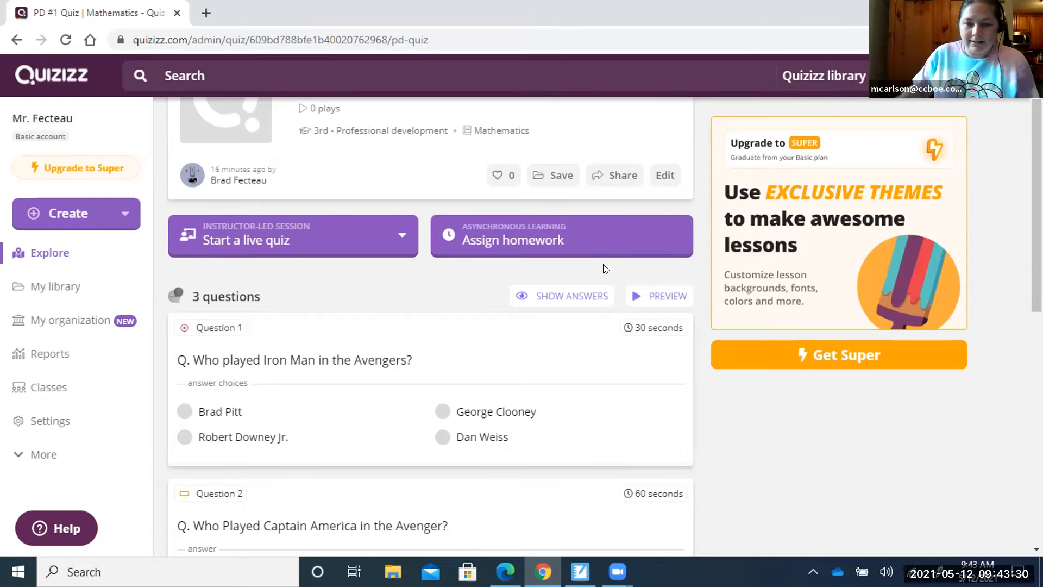
pyautogui.scroll(2, 606, 269)
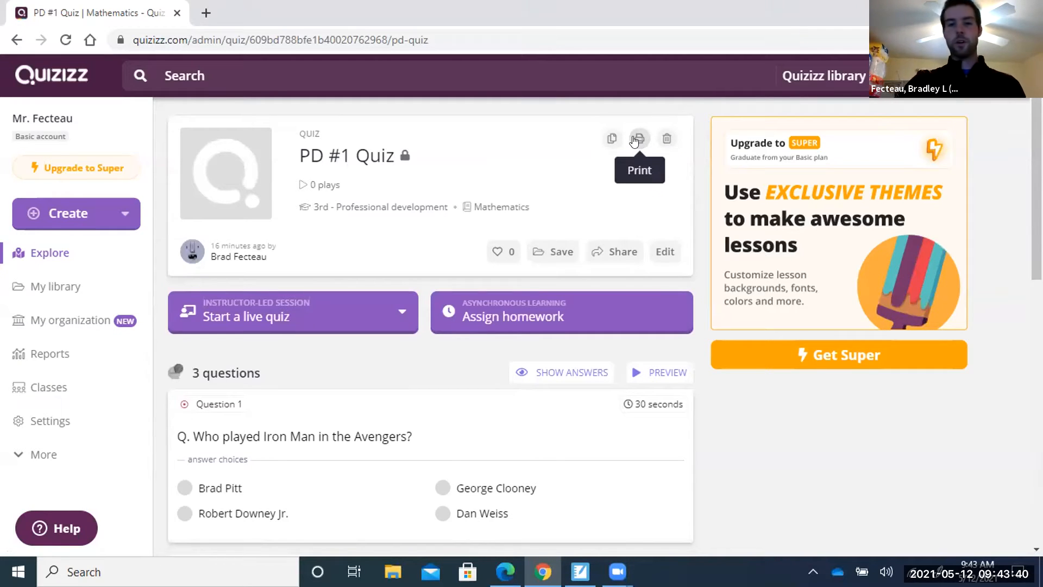
pyautogui.click(634, 139)
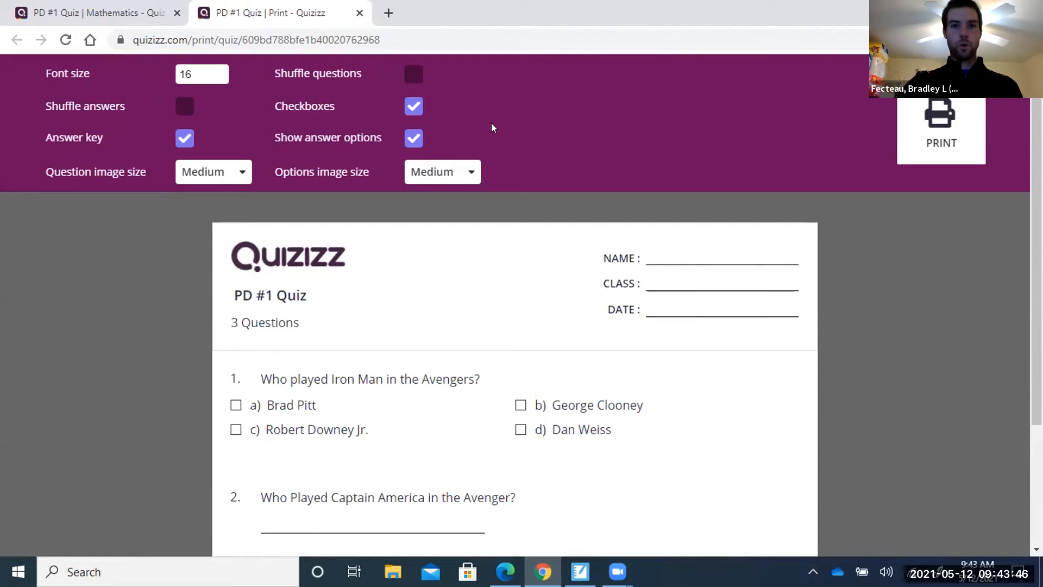
# Keep answer checkboxes on and enable Shuffle questions on the worksheet.
pyautogui.scroll(-3, 458, 313)
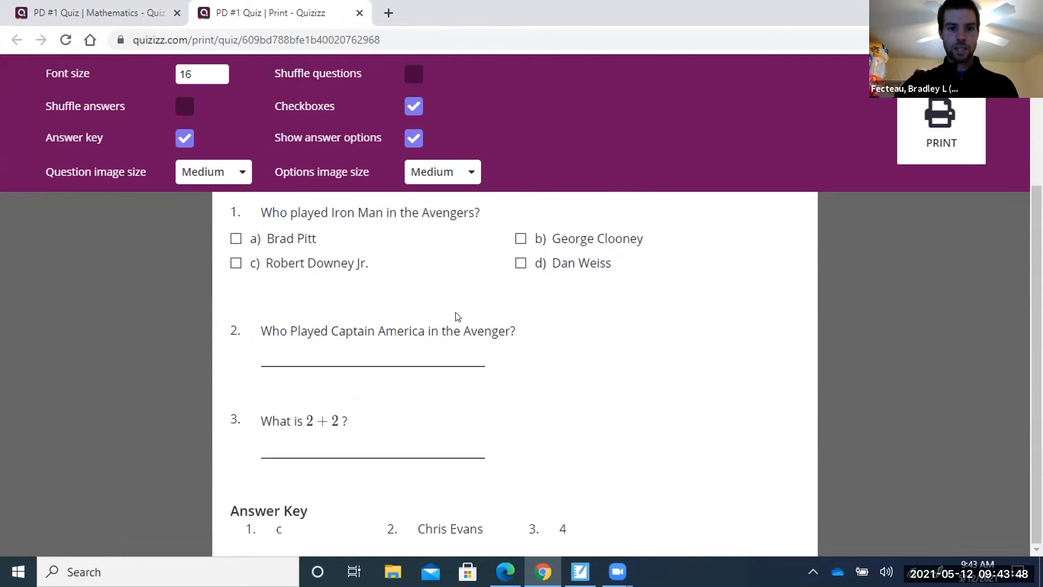
pyautogui.scroll(3, 458, 317)
pyautogui.scroll(-3, 458, 317)
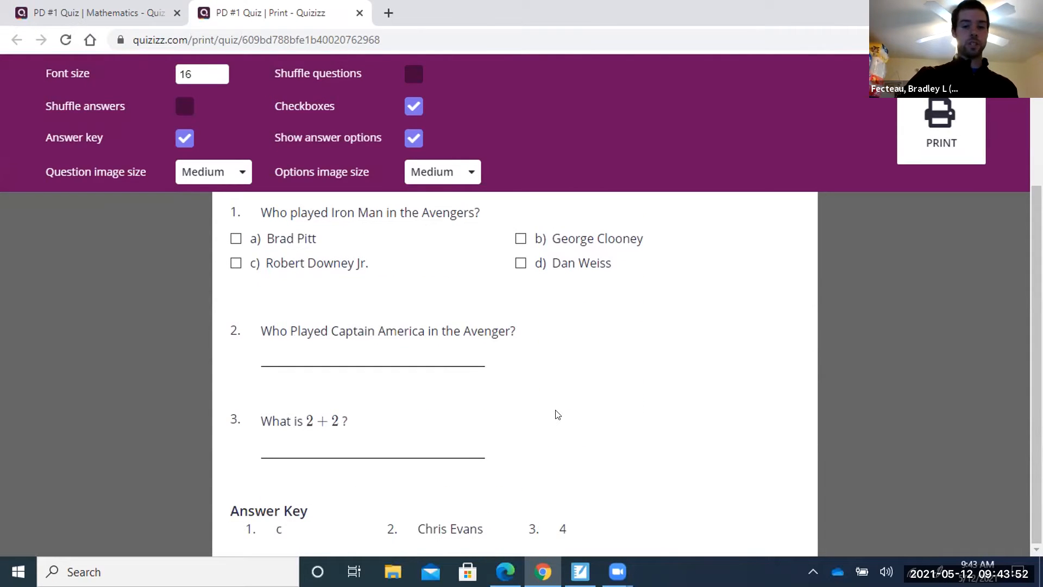
pyautogui.scroll(3, 557, 415)
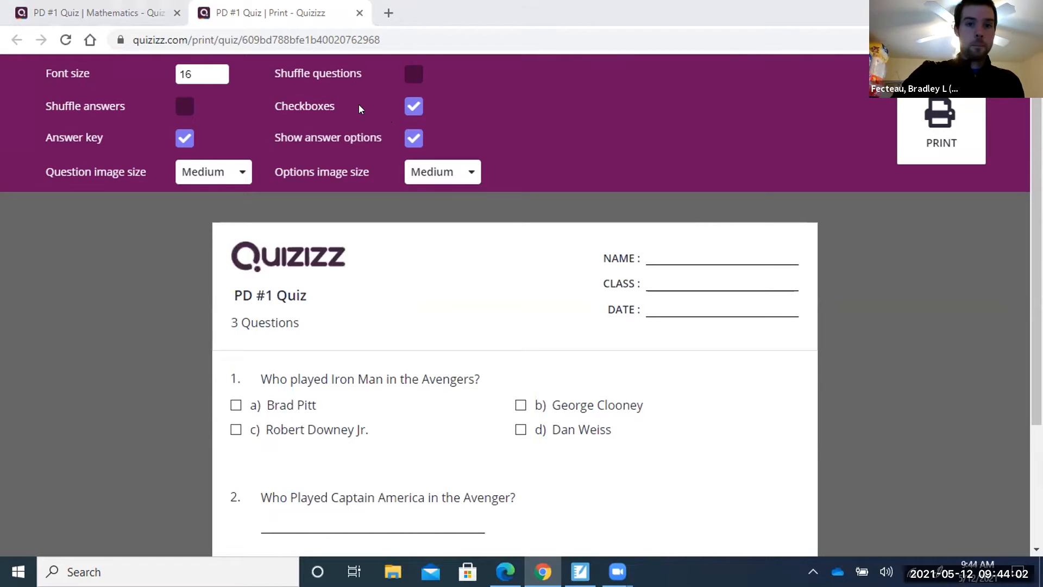
pyautogui.click(411, 108)
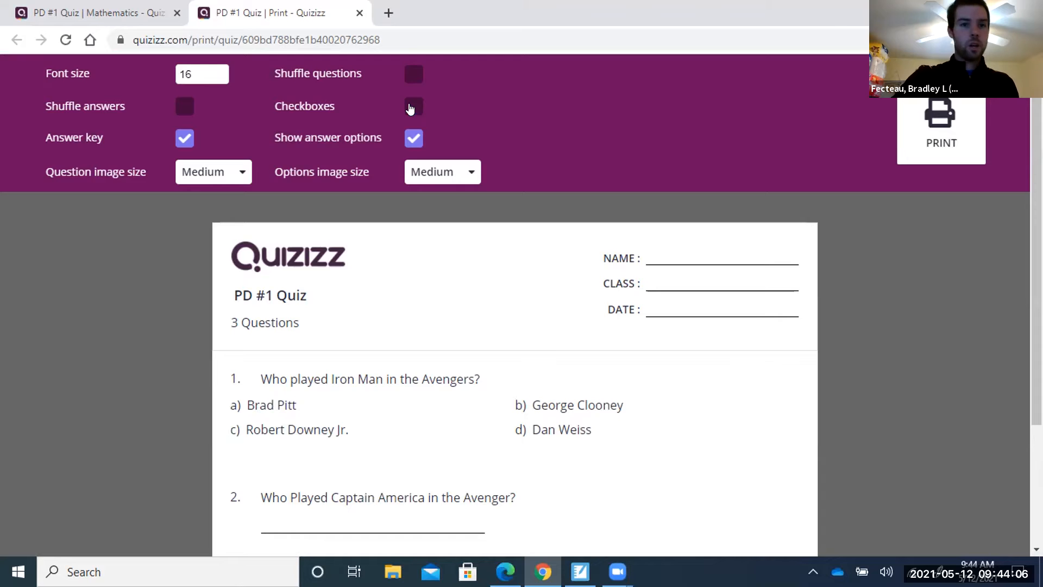
pyautogui.click(411, 107)
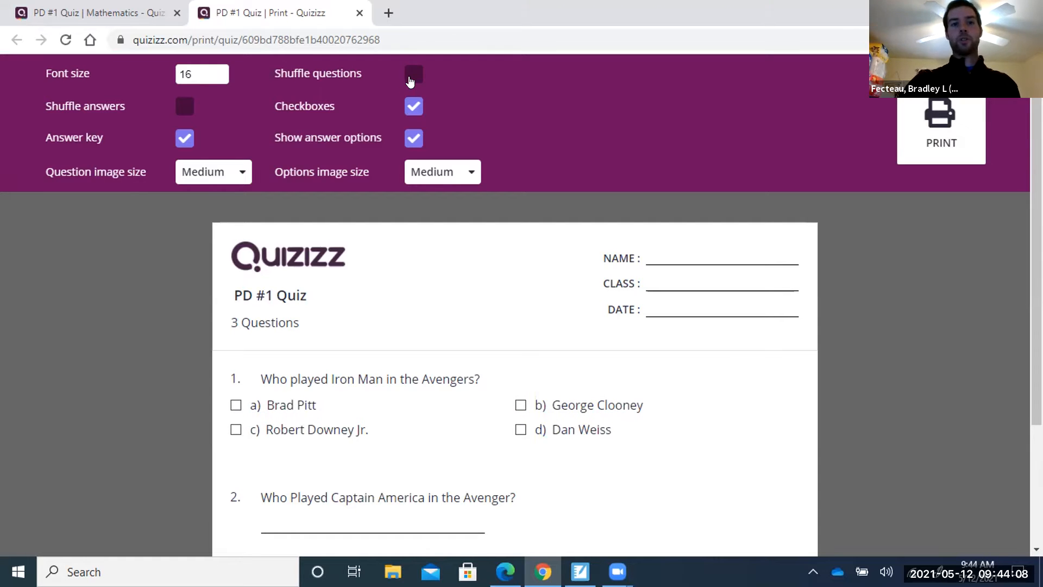
pyautogui.click(411, 82)
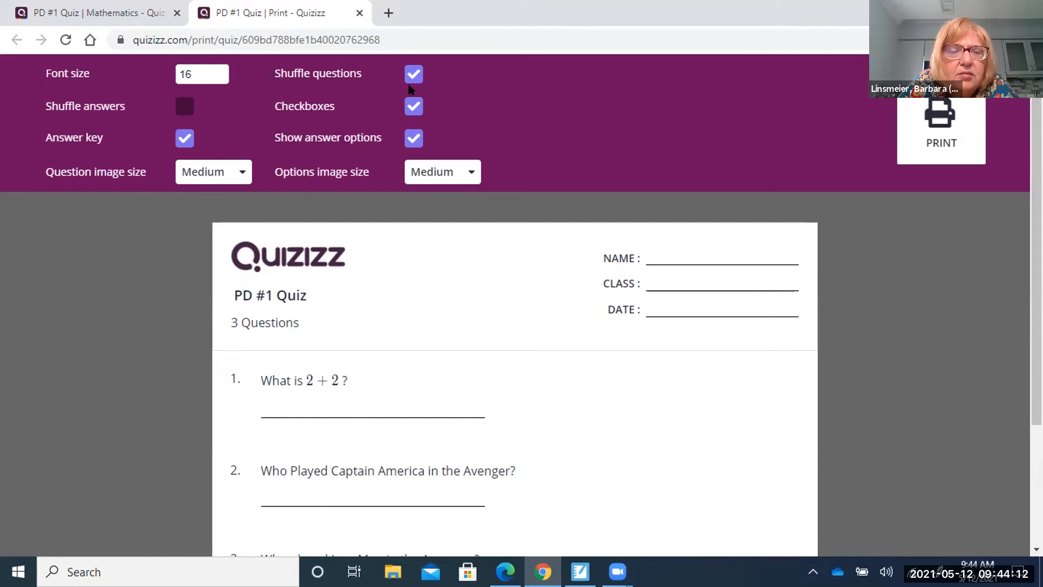
# Hide answer options, keep the answer key, and enable Shuffle answers.
pyautogui.click(413, 140)
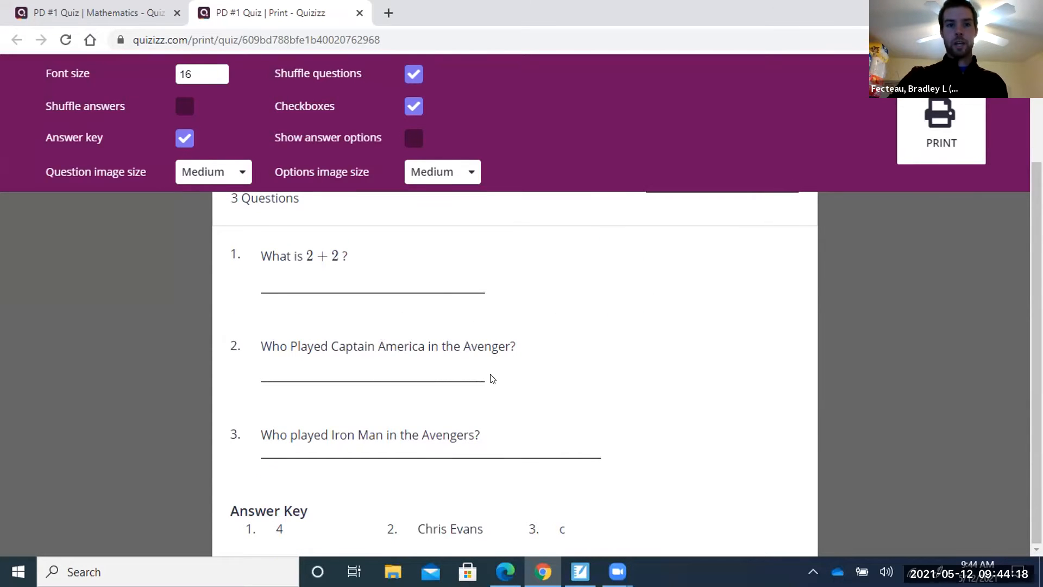
pyautogui.click(414, 140)
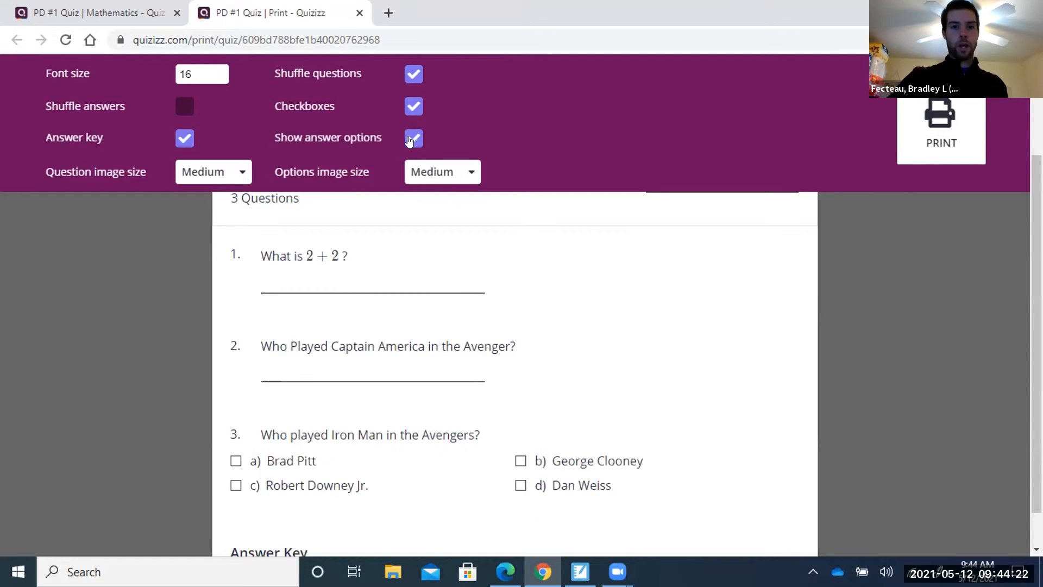
pyautogui.click(410, 140)
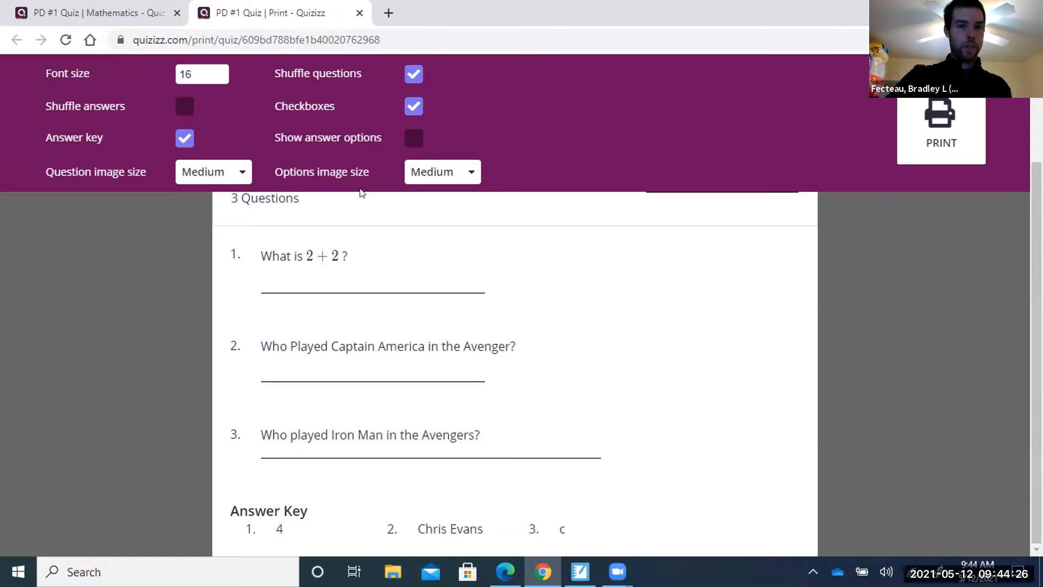
pyautogui.click(178, 140)
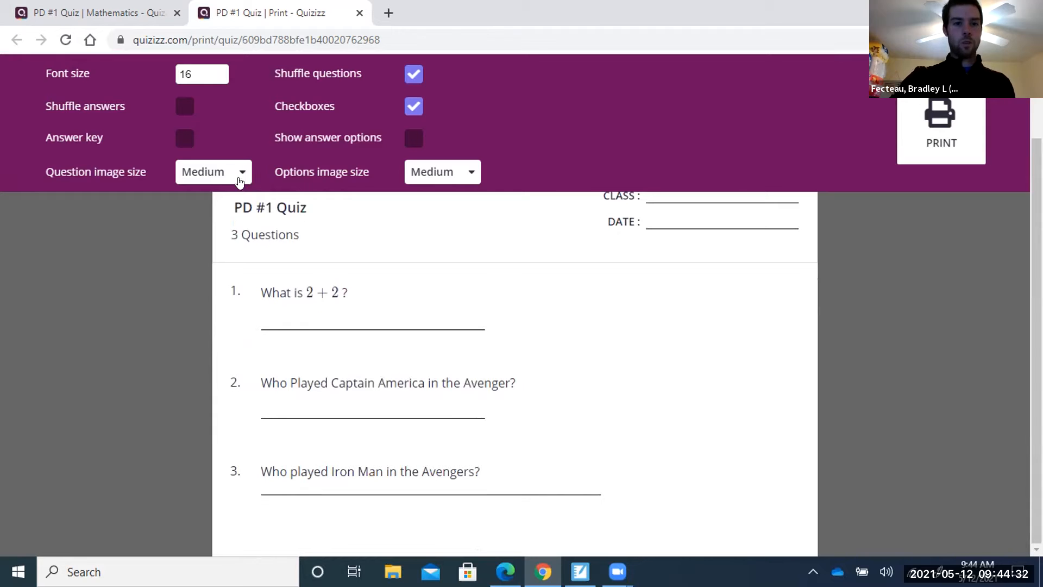
pyautogui.click(186, 141)
pyautogui.click(189, 107)
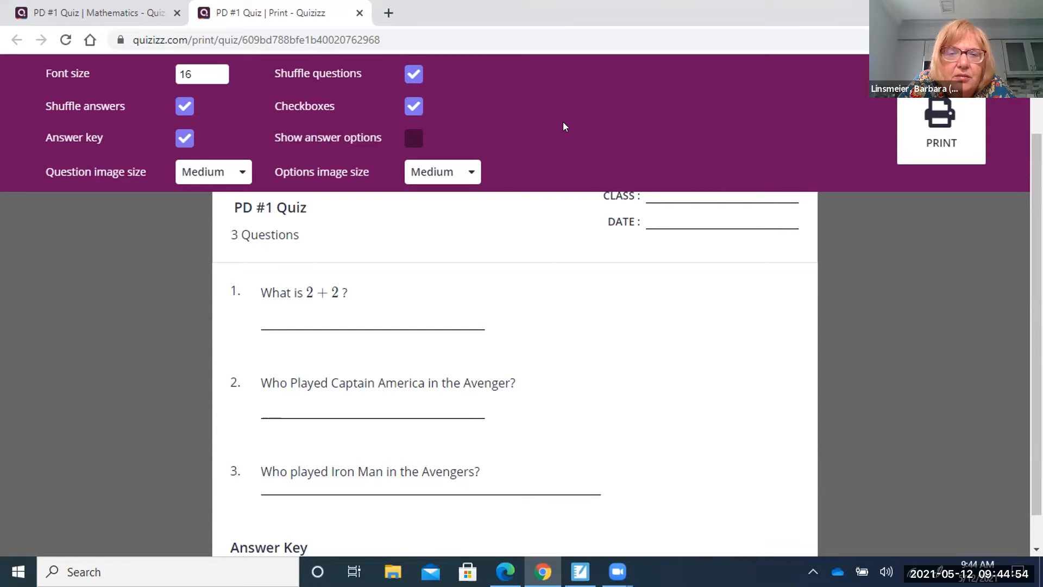
pyautogui.scroll(-1, 662, 362)
# Set question image size to X-Large and option image size to Large.
pyautogui.scroll(3, 652, 326)
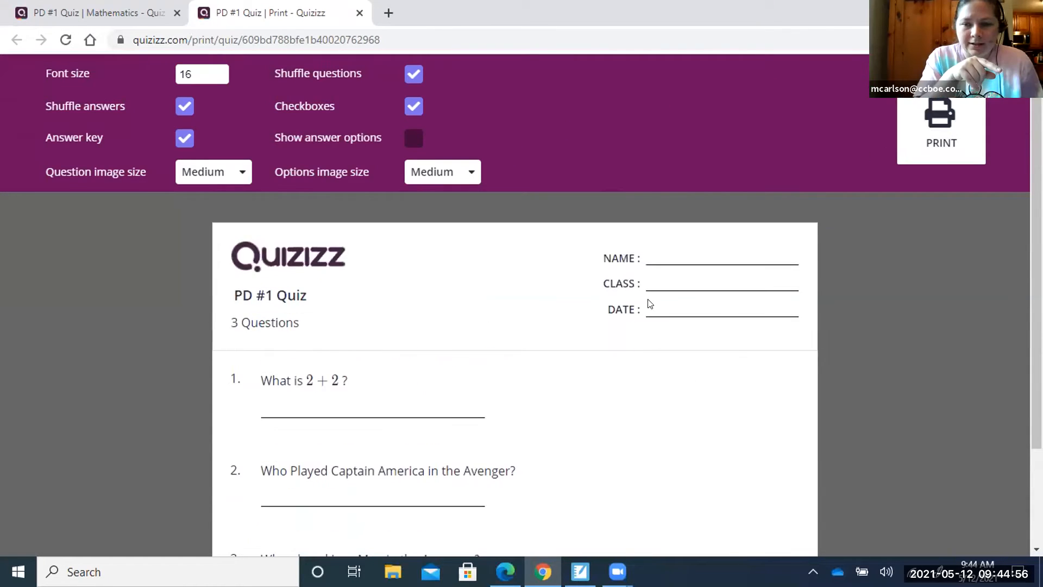
pyautogui.click(238, 177)
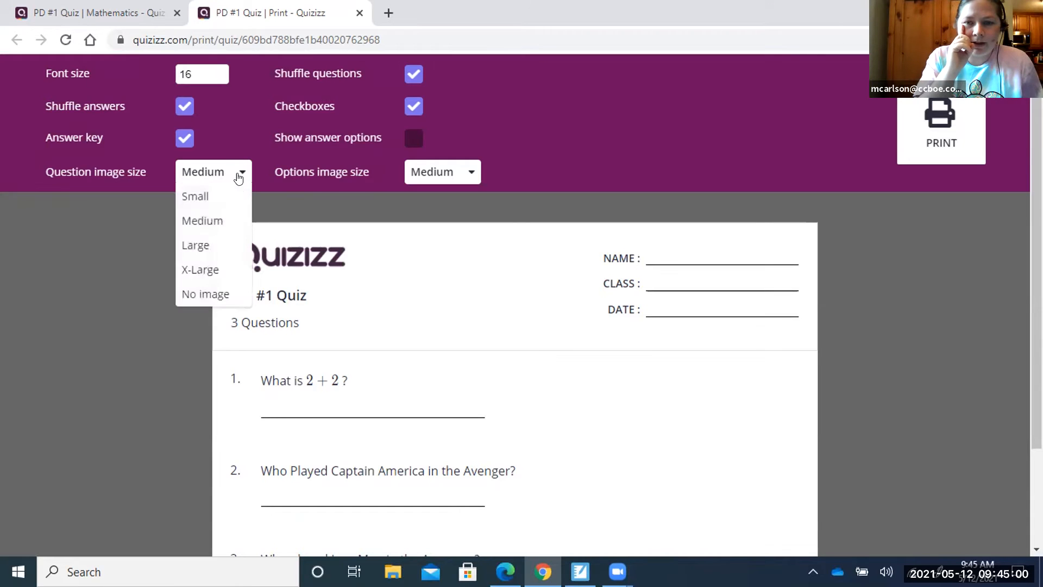
pyautogui.click(227, 272)
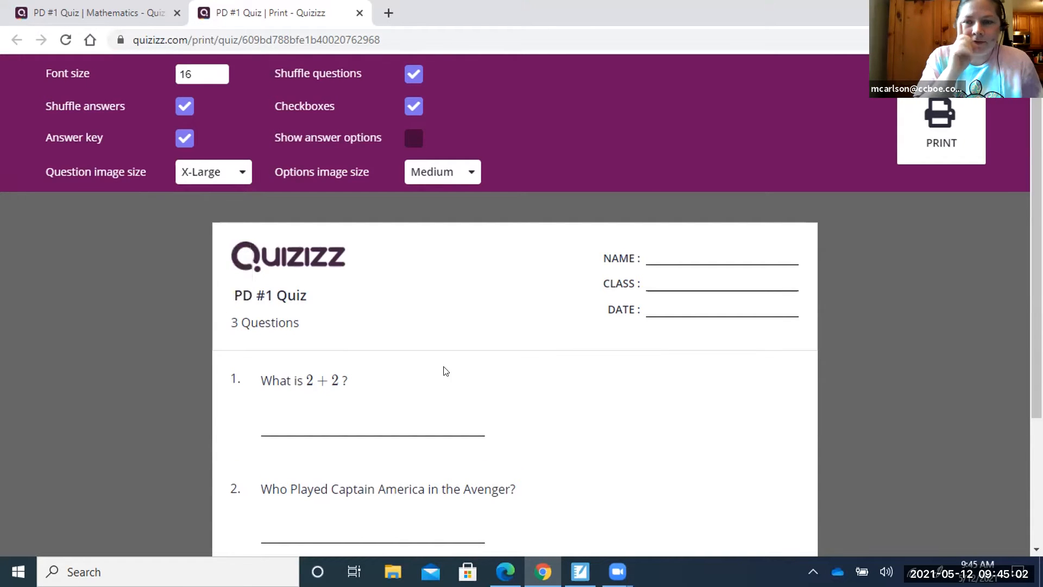
pyautogui.click(242, 172)
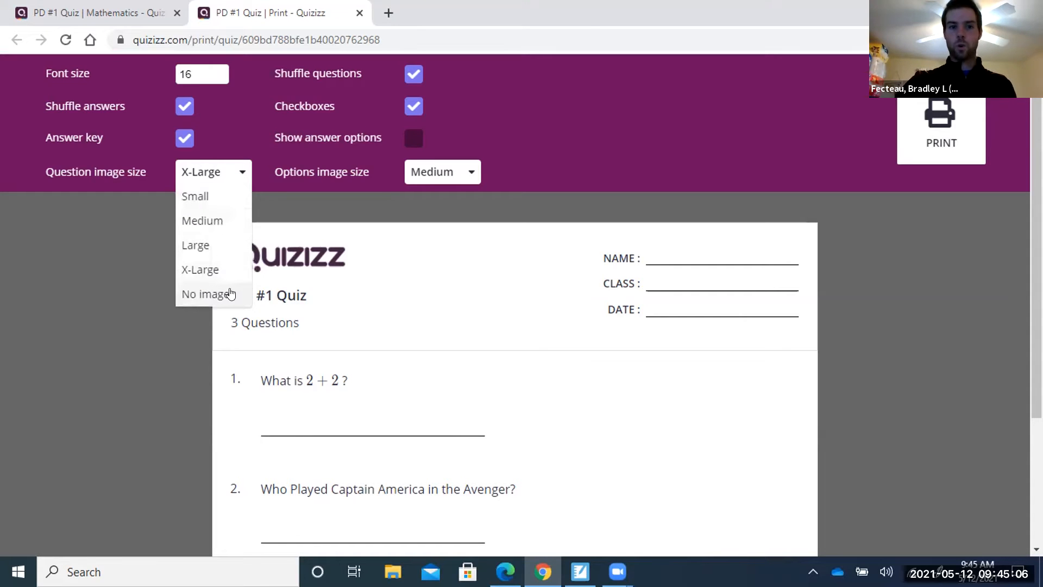
pyautogui.click(240, 170)
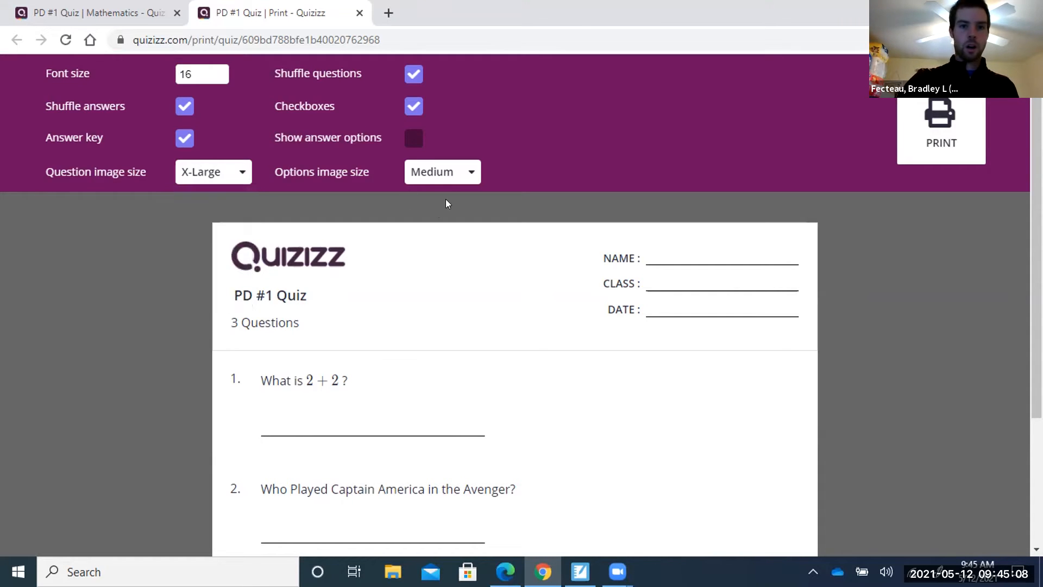
pyautogui.click(468, 171)
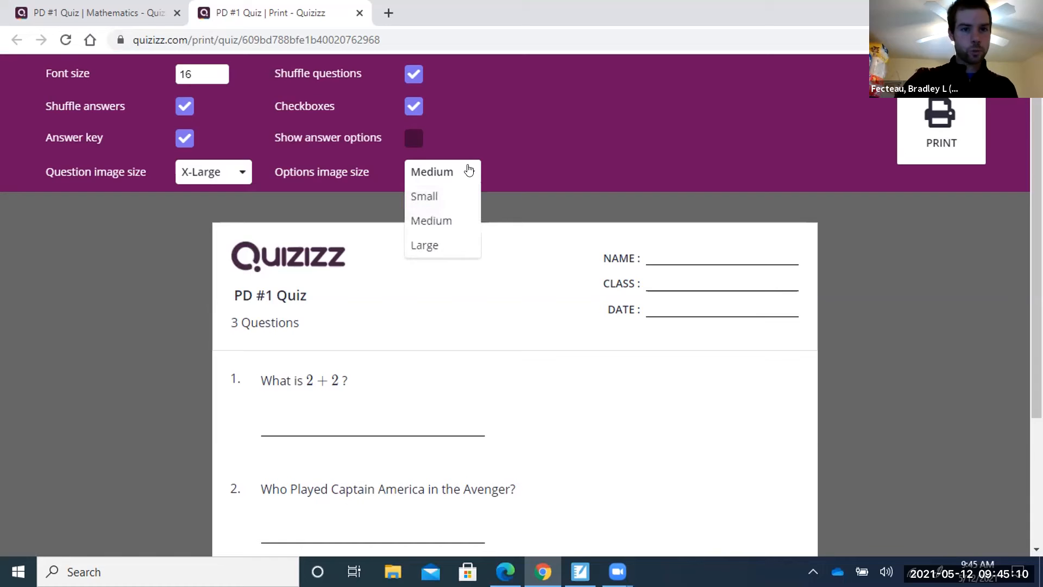
pyautogui.click(429, 244)
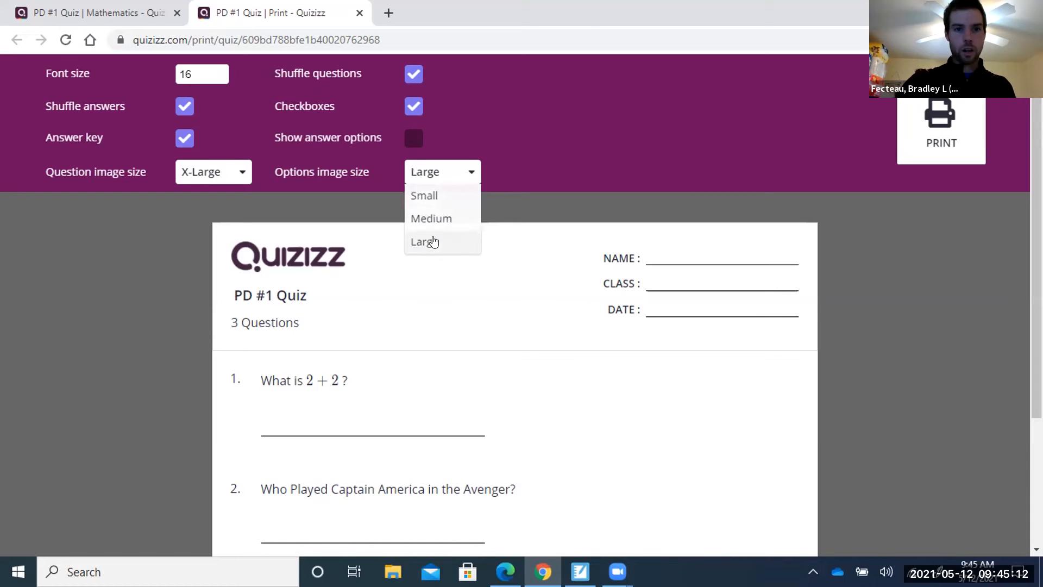
# Change the worksheet font size to 48.
pyautogui.click(193, 68)
pyautogui.press('BackSpace')
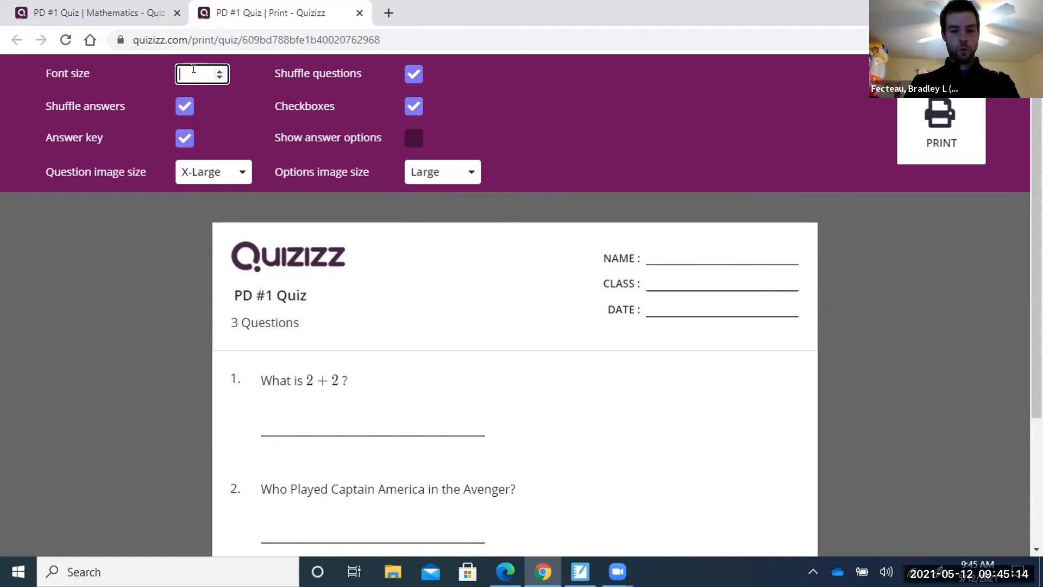
pyautogui.write('48')
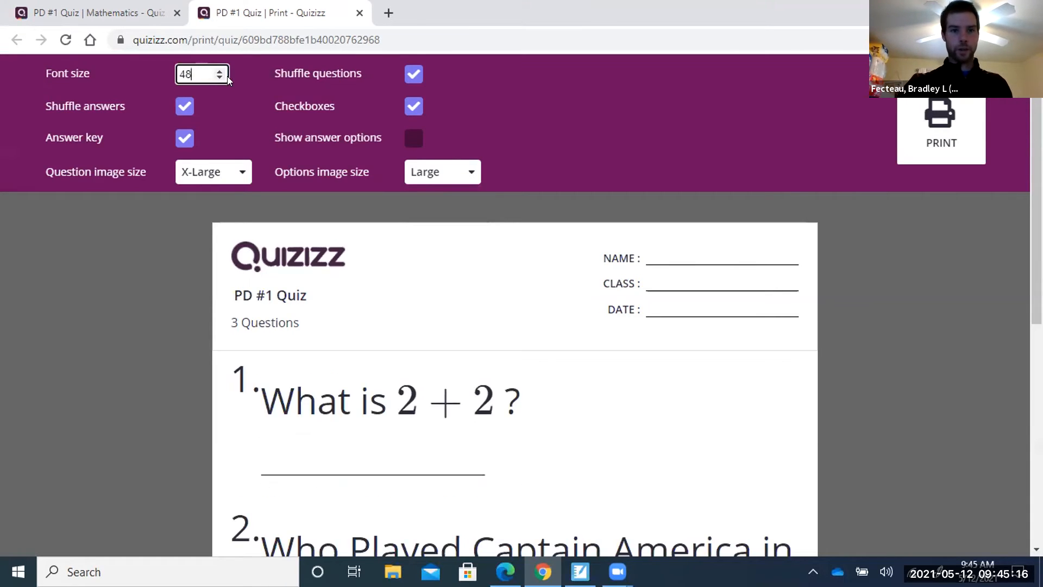
pyautogui.click(766, 312)
# Turn Show answer options back on for the worksheet.
pyautogui.scroll(-7, 589, 366)
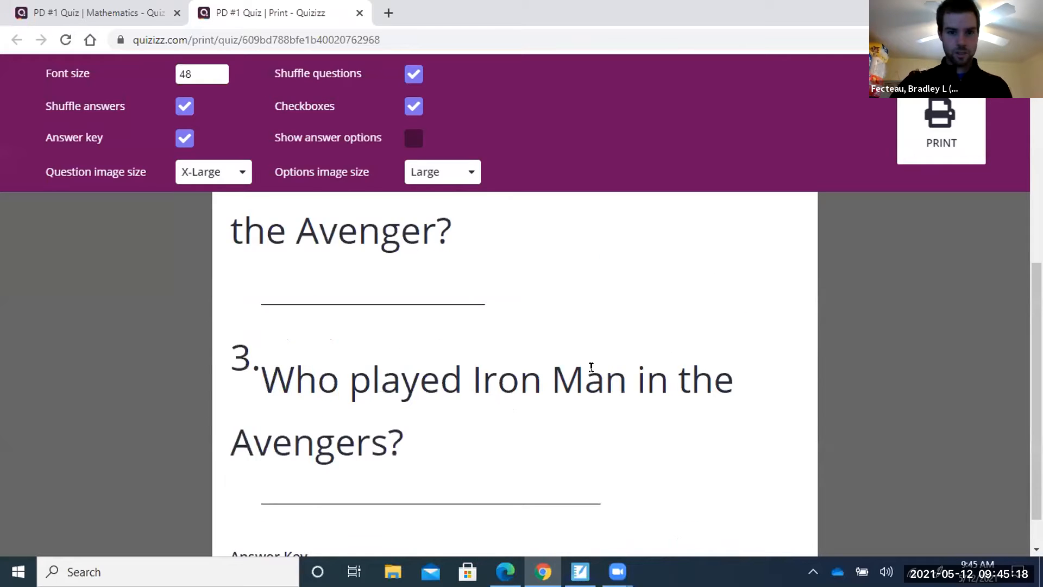
pyautogui.scroll(-1, 591, 366)
pyautogui.scroll(5, 591, 365)
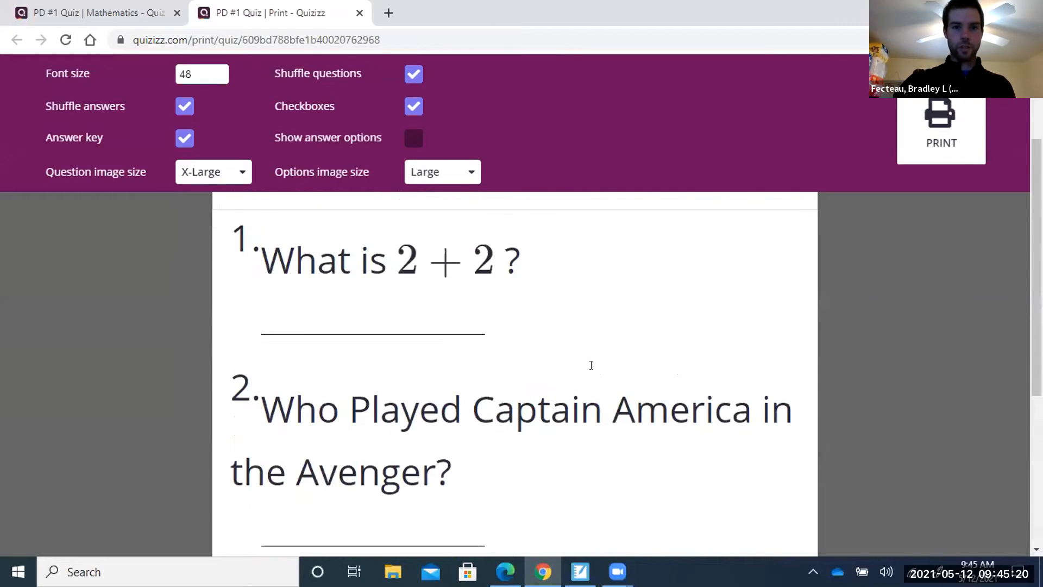
pyautogui.scroll(-4, 482, 227)
pyautogui.click(413, 138)
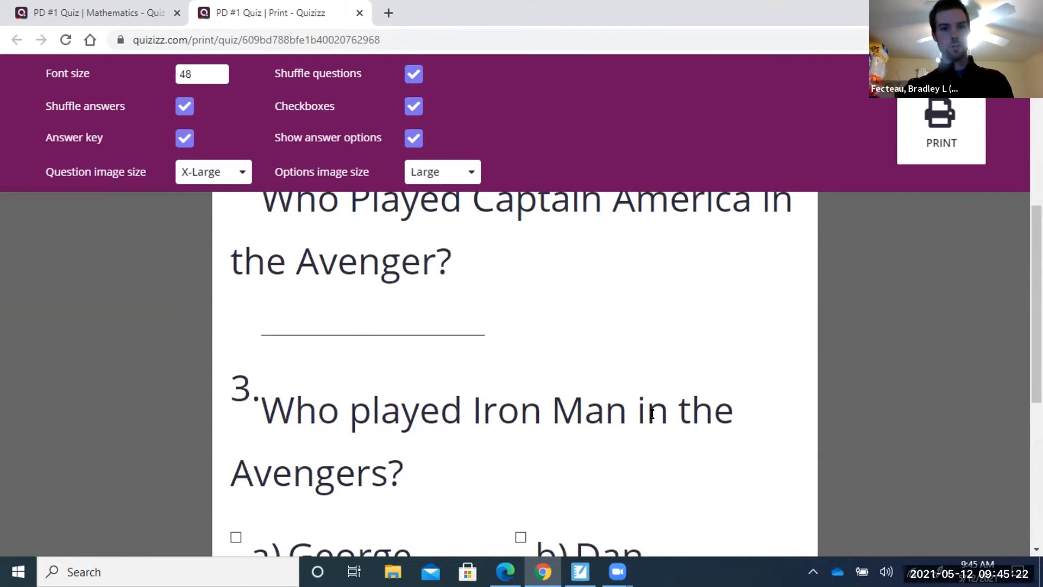
pyautogui.scroll(-6, 618, 360)
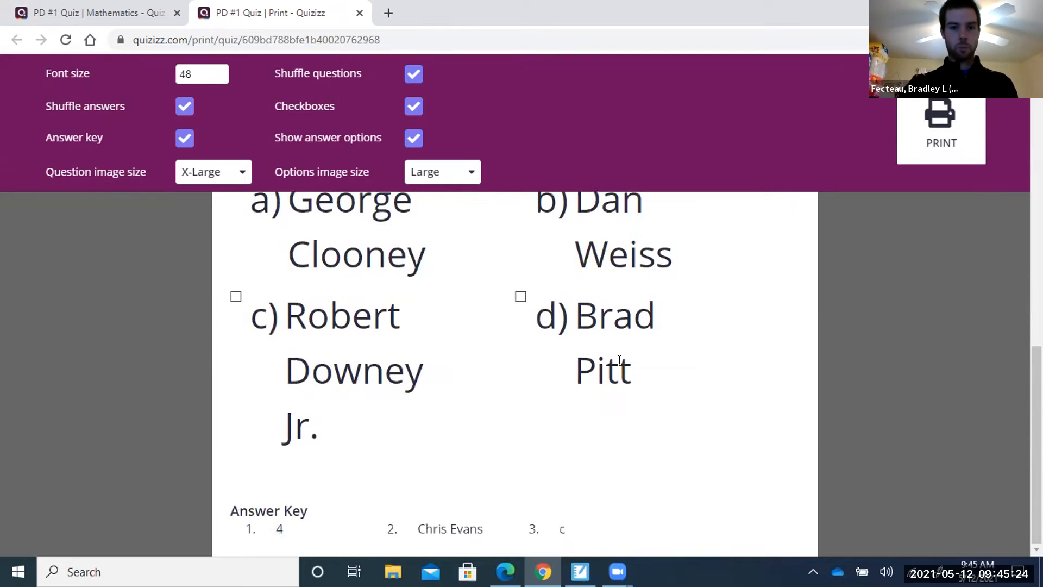
pyautogui.scroll(10, 620, 360)
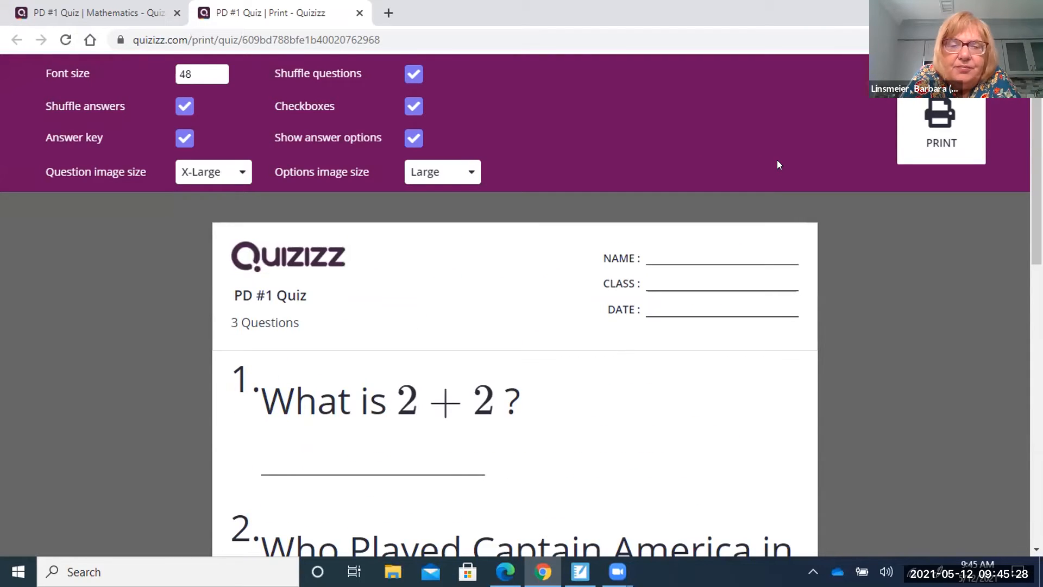
# Return to the PD #1 Quiz page and start assigning it as homework.
pyautogui.click(99, 21)
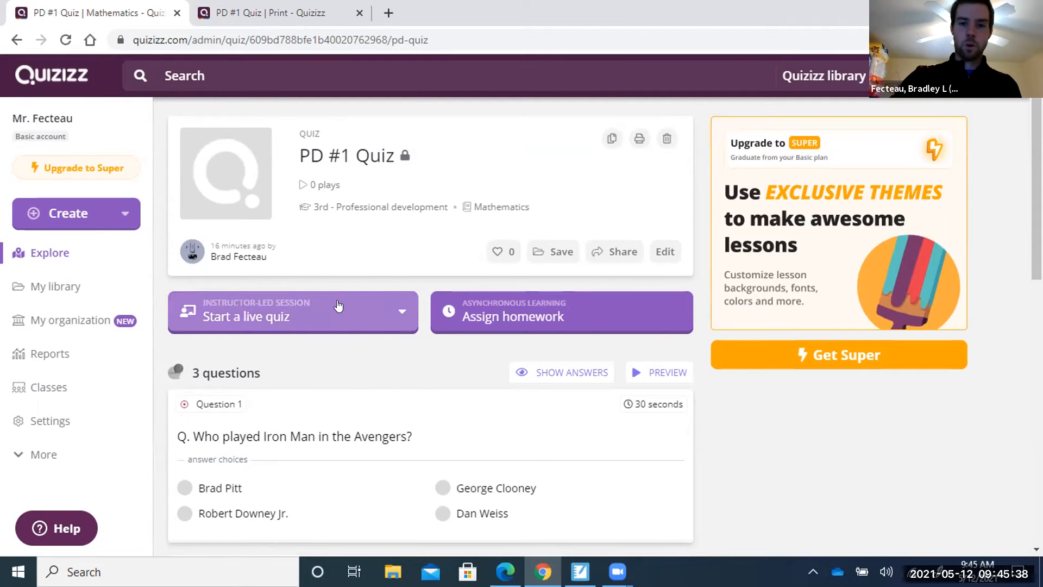
pyautogui.click(602, 311)
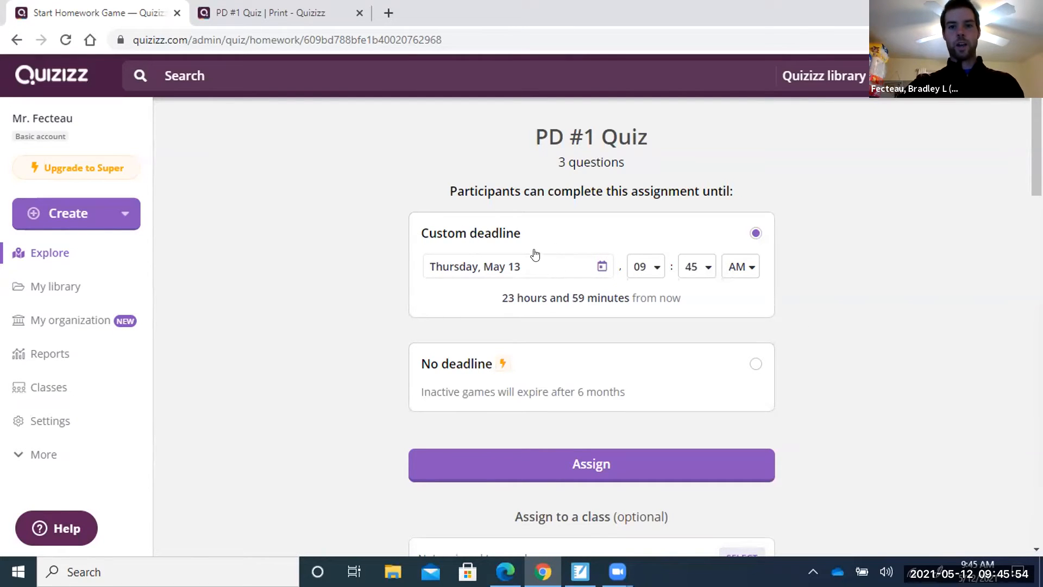
# Pick May 26 as the deadline date, then correct it to Wednesday, May 12.
pyautogui.click(602, 268)
pyautogui.scroll(-1, 603, 386)
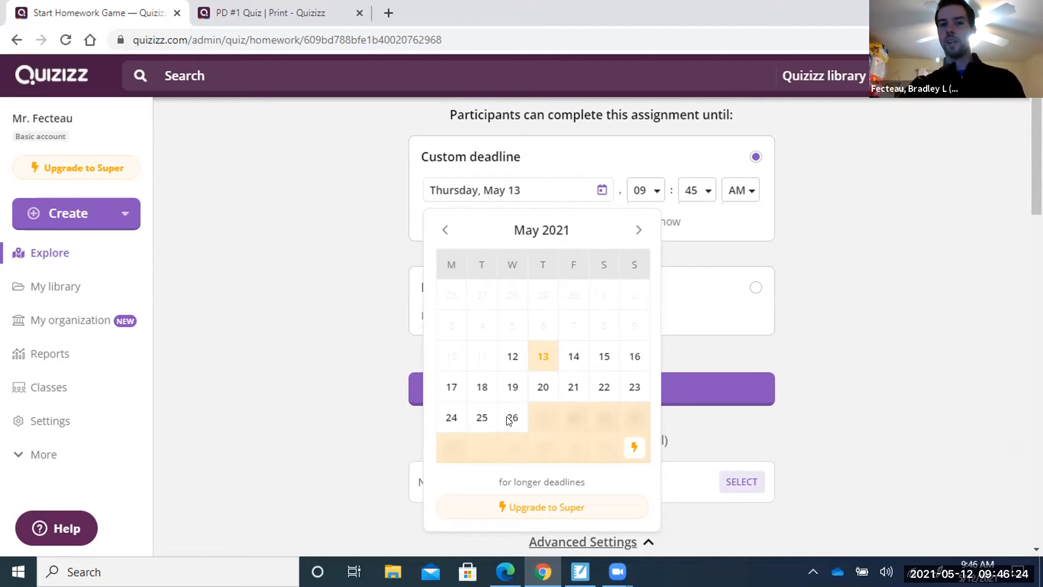
pyautogui.click(509, 417)
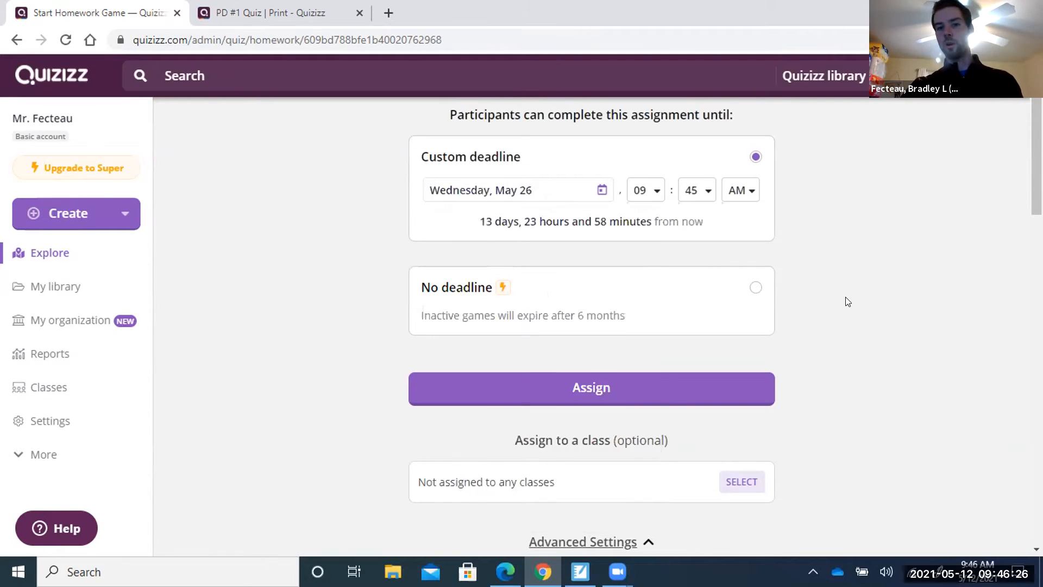
pyautogui.click(599, 191)
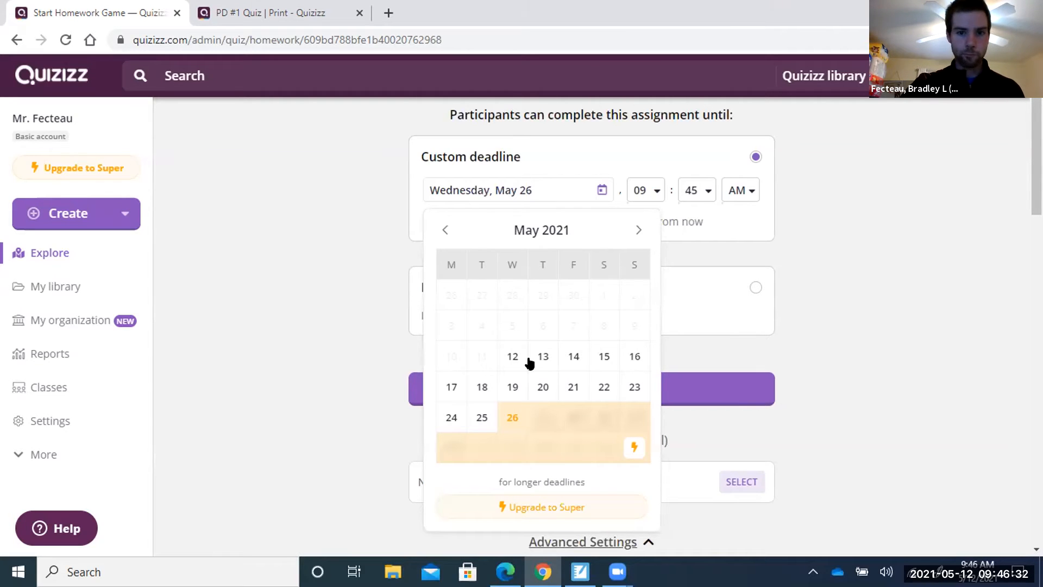
pyautogui.click(511, 356)
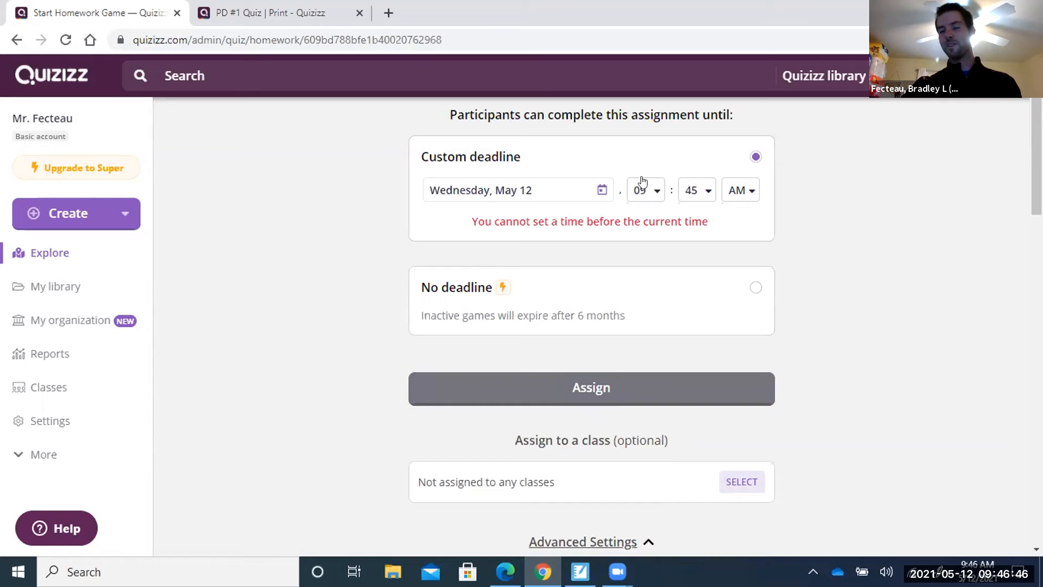
# Set the deadline time to 10:15 AM, choosing hour 10 and minutes 15.
pyautogui.click(655, 195)
pyautogui.scroll(-2, 651, 348)
pyautogui.scroll(-1, 652, 354)
pyautogui.click(650, 353)
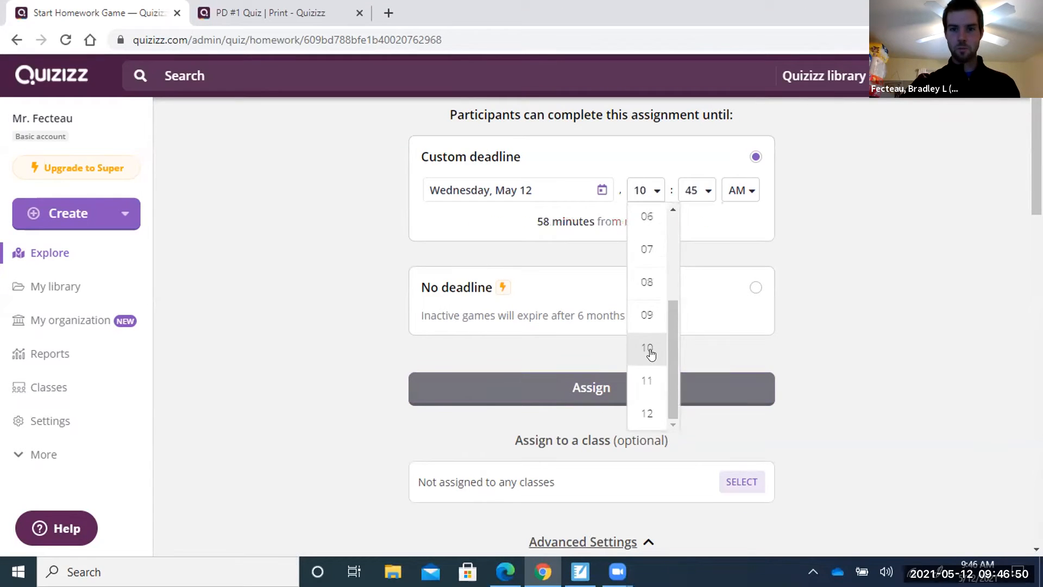
pyautogui.click(704, 193)
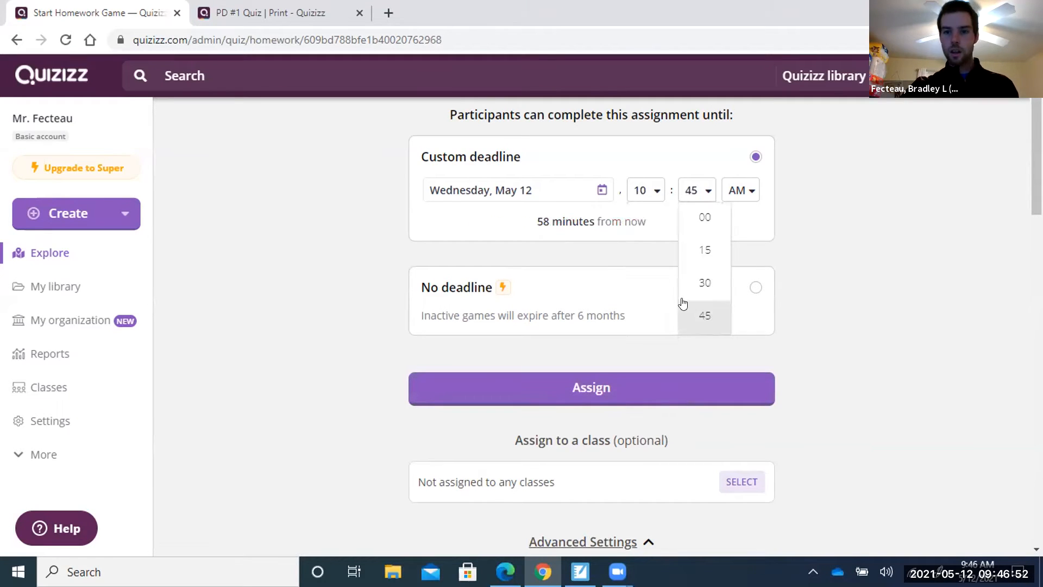
pyautogui.click(696, 254)
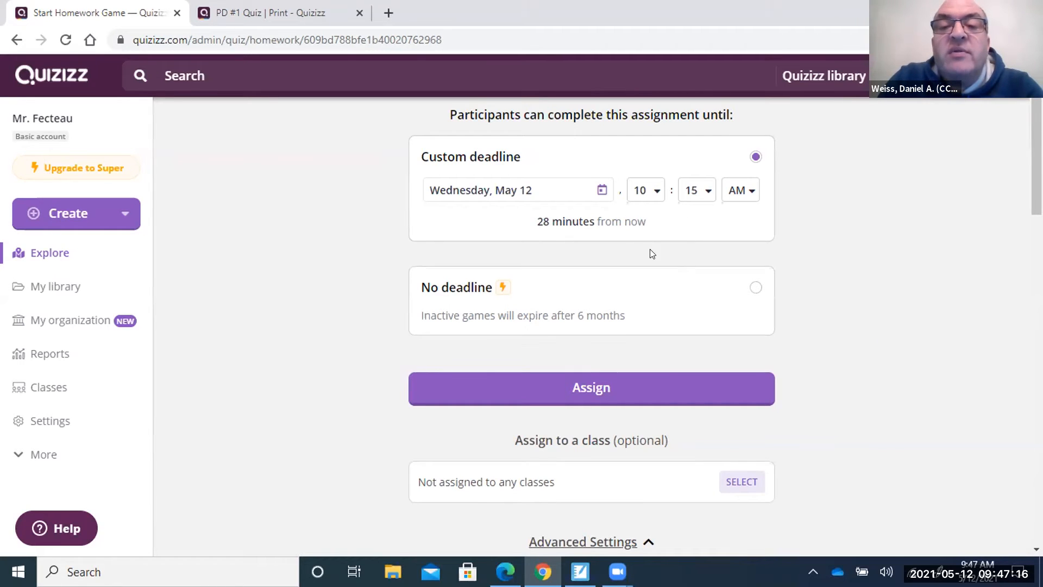
pyautogui.click(567, 191)
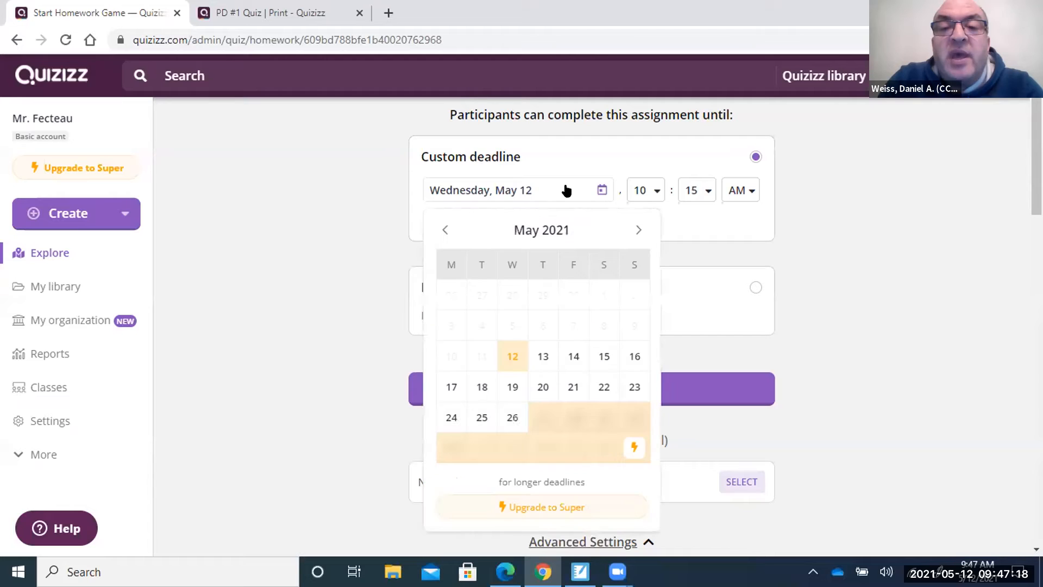
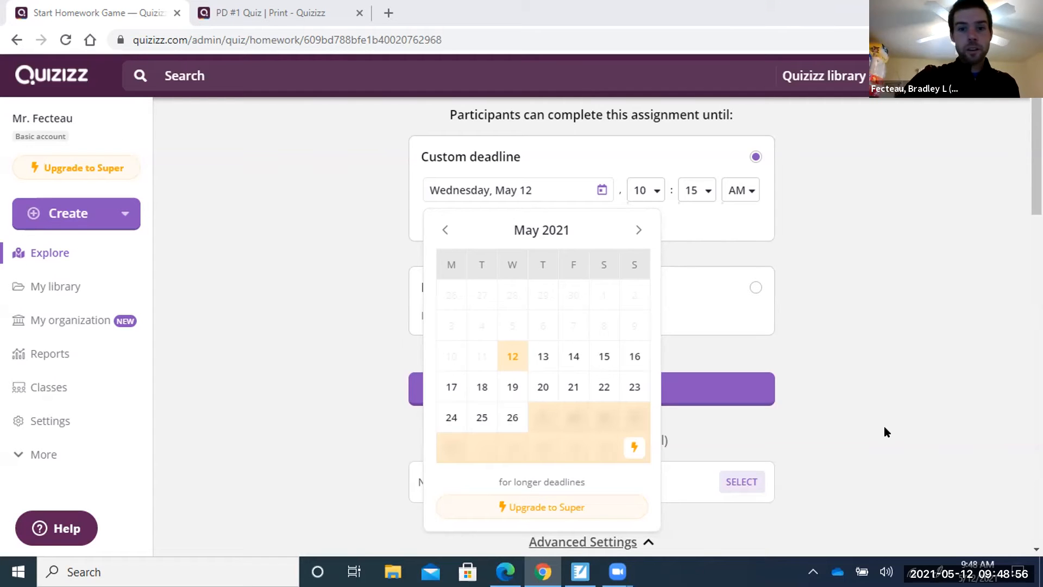
# Close the calendar, keeping the Wednesday, May 12, 10:15 AM deadline.
pyautogui.click(823, 438)
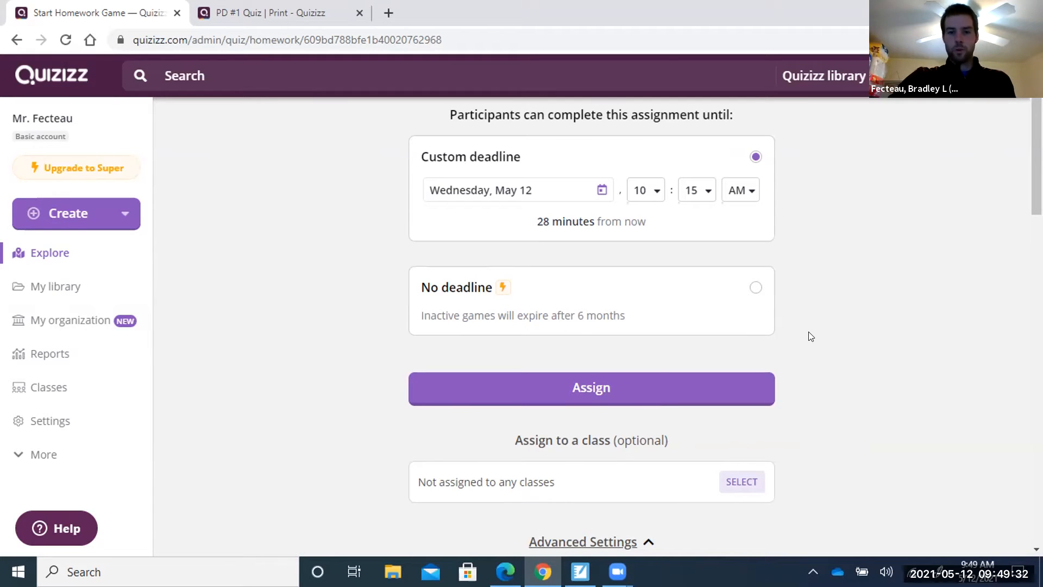
# Scroll down to the Advanced Settings showing adaptive mode off and unlimited attempts.
pyautogui.scroll(-1, 809, 332)
pyautogui.scroll(-2, 828, 341)
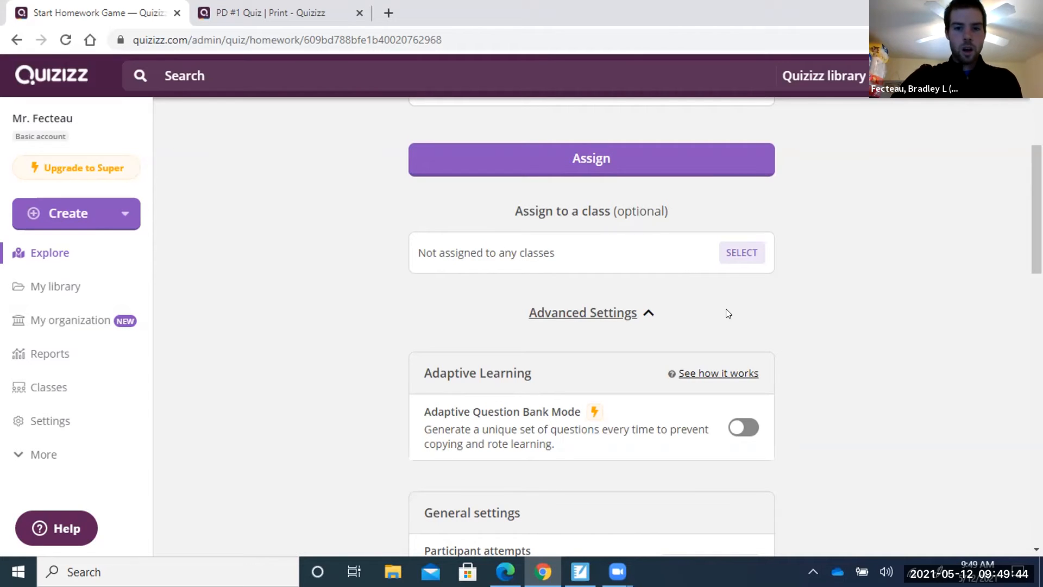
pyautogui.scroll(-4, 808, 318)
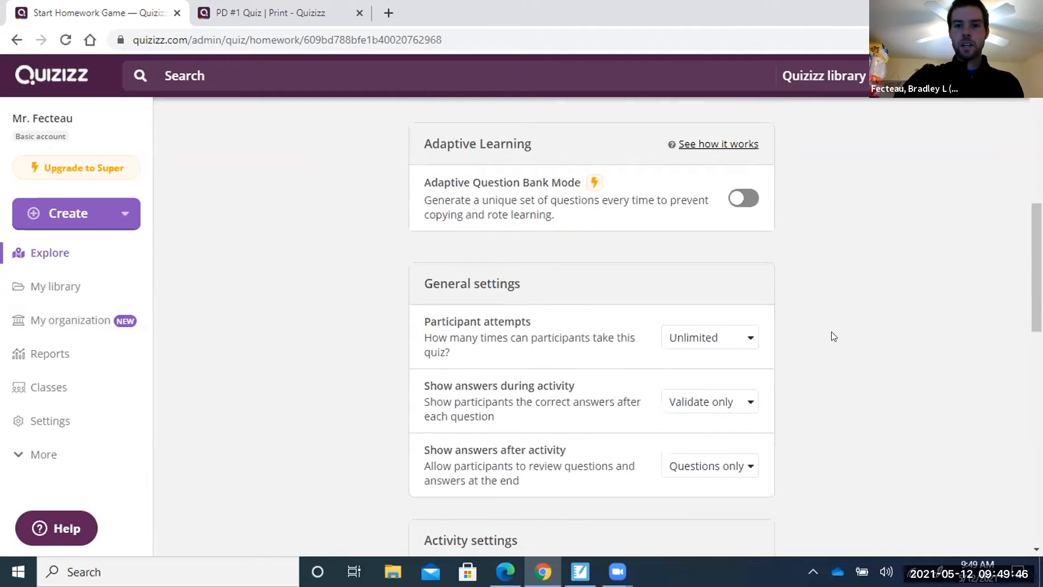
pyautogui.scroll(1, 834, 336)
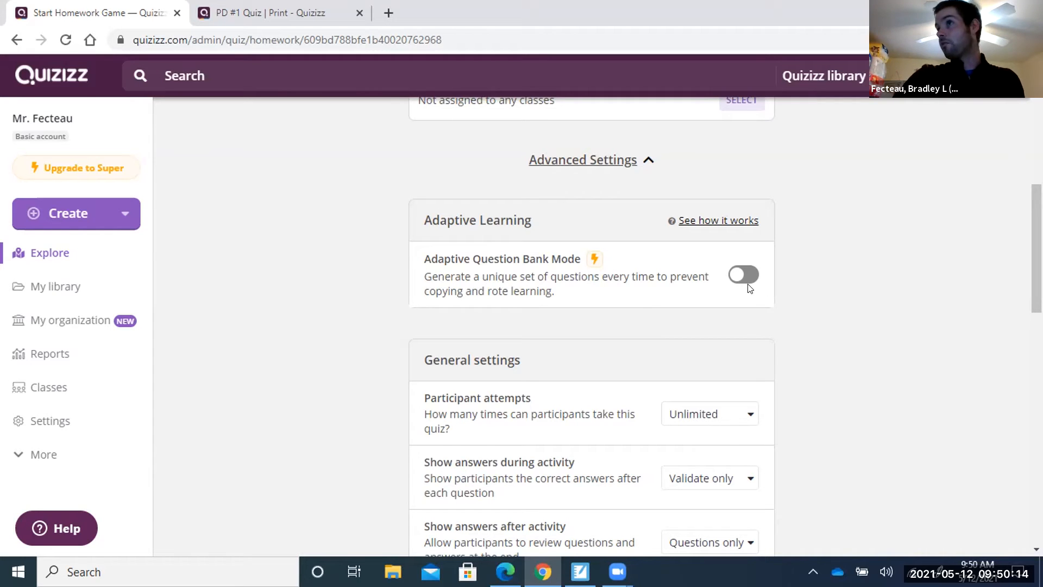
pyautogui.scroll(-3, 663, 341)
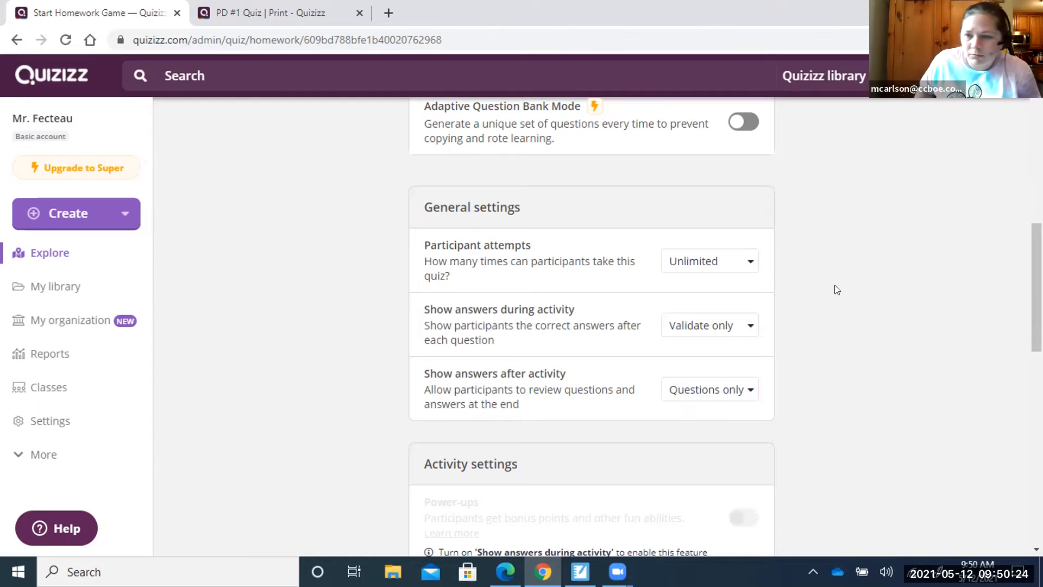
pyautogui.click(749, 263)
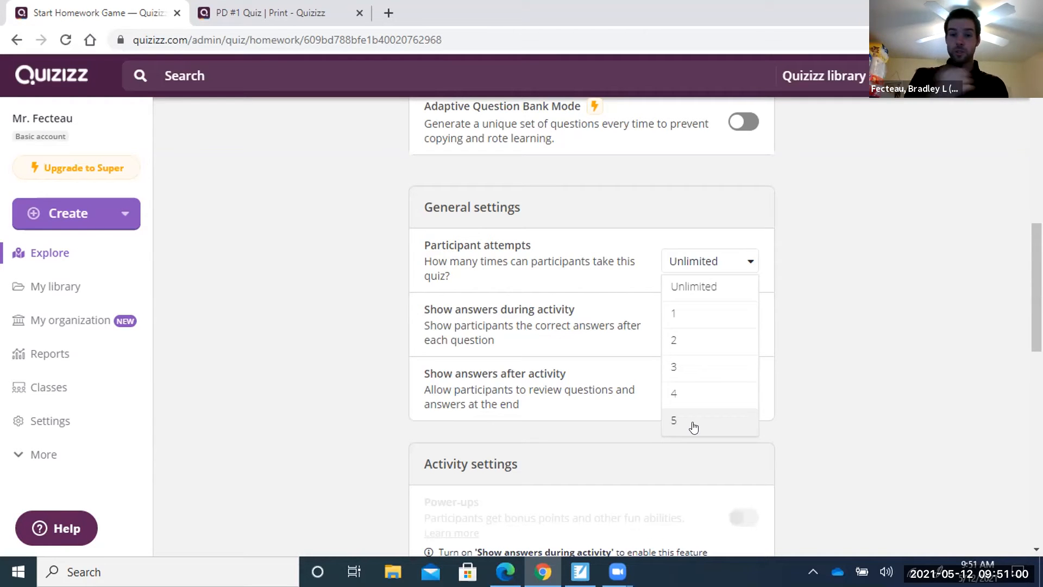
pyautogui.click(702, 287)
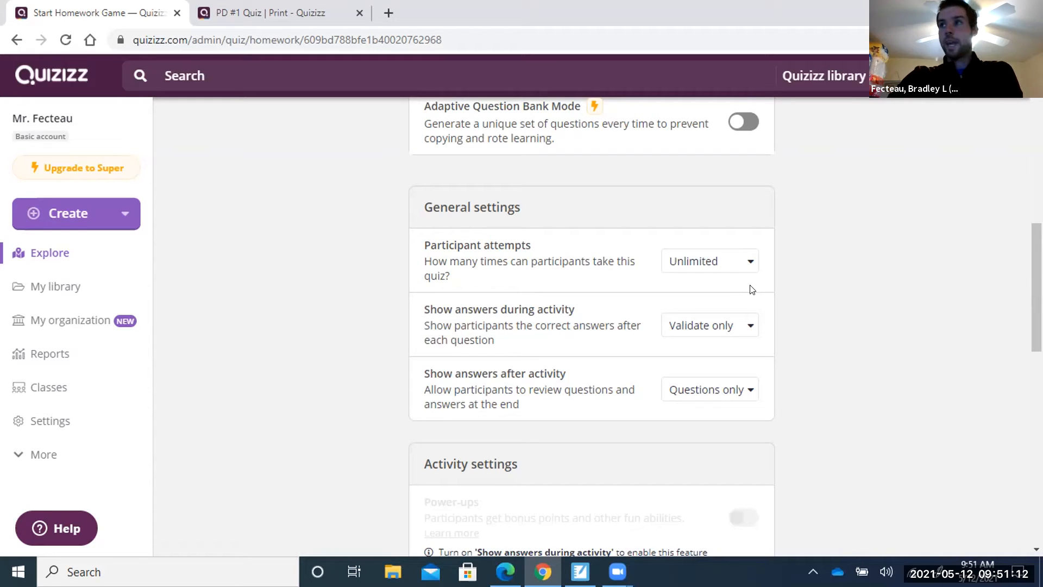
# Keep 'Show answers during activity' at Validate only, reselecting it twice.
pyautogui.click(745, 324)
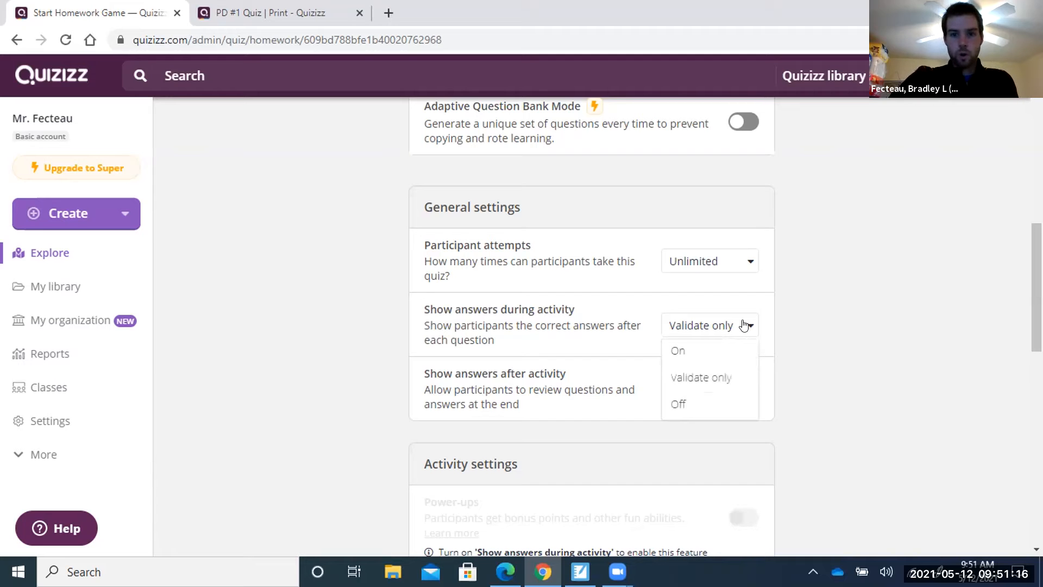
pyautogui.click(744, 325)
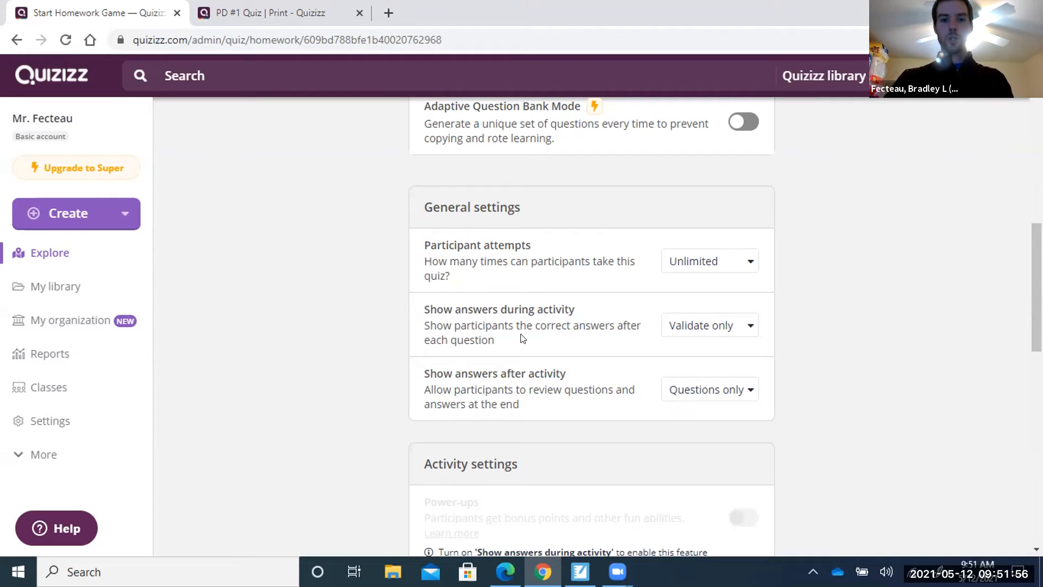
pyautogui.click(745, 326)
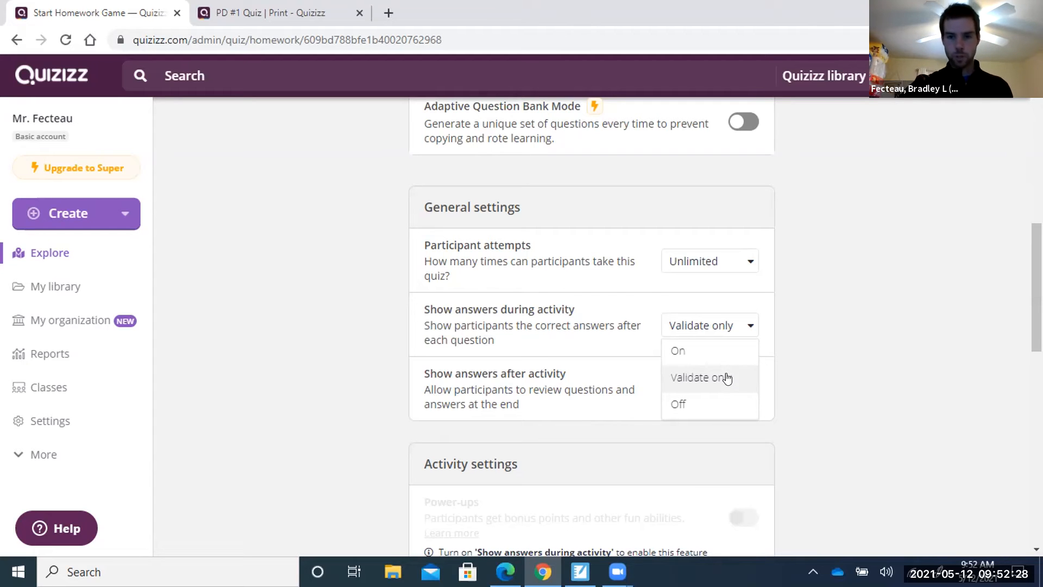
pyautogui.click(700, 377)
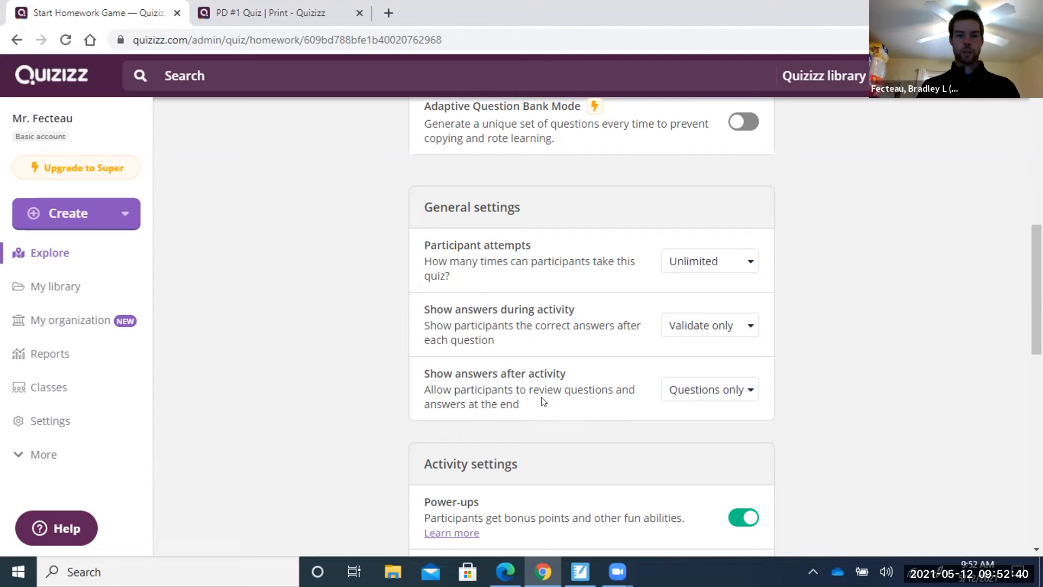
pyautogui.click(743, 390)
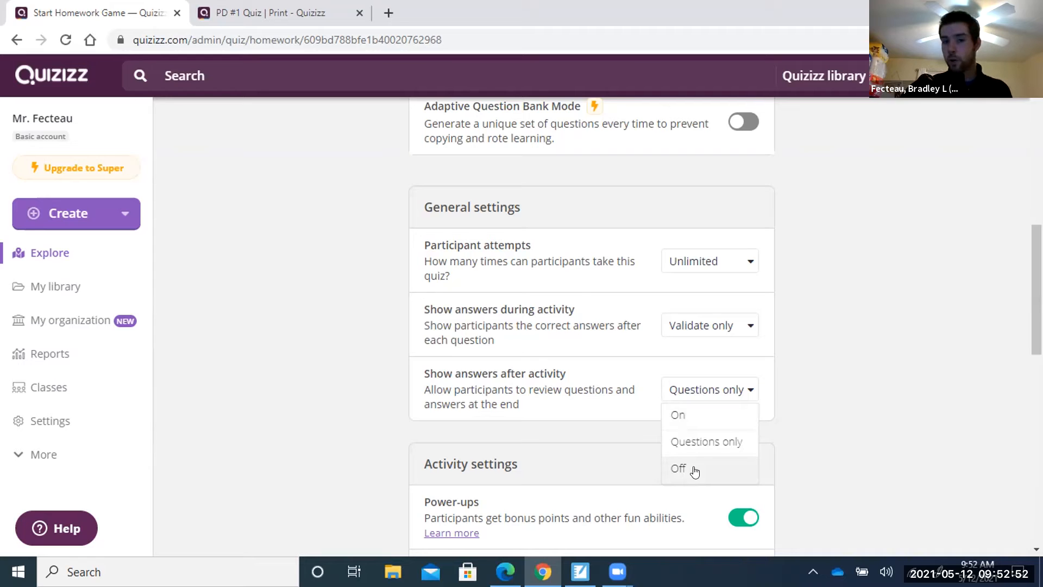
pyautogui.click(724, 441)
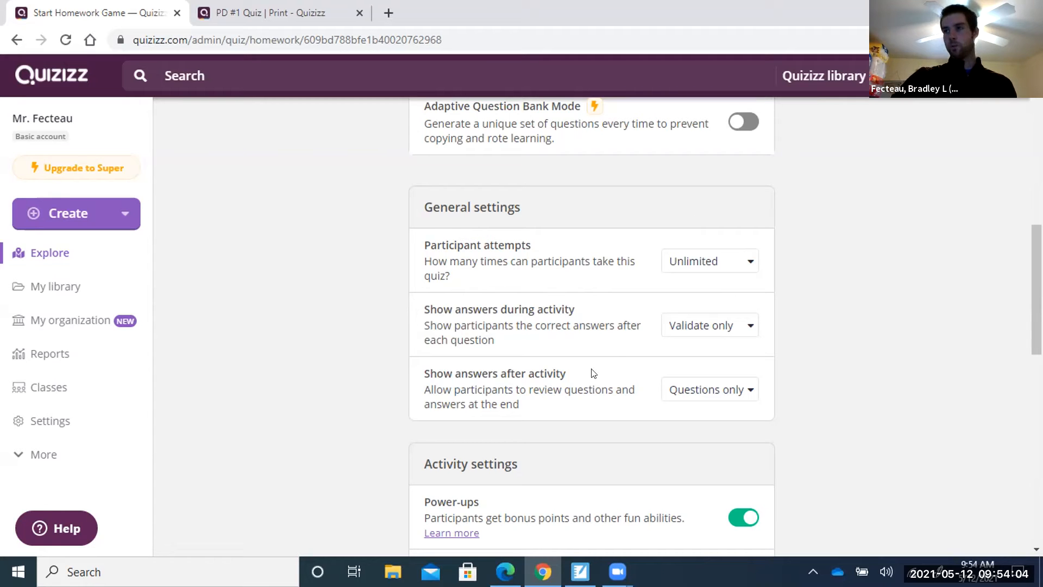
pyautogui.scroll(-5, 593, 373)
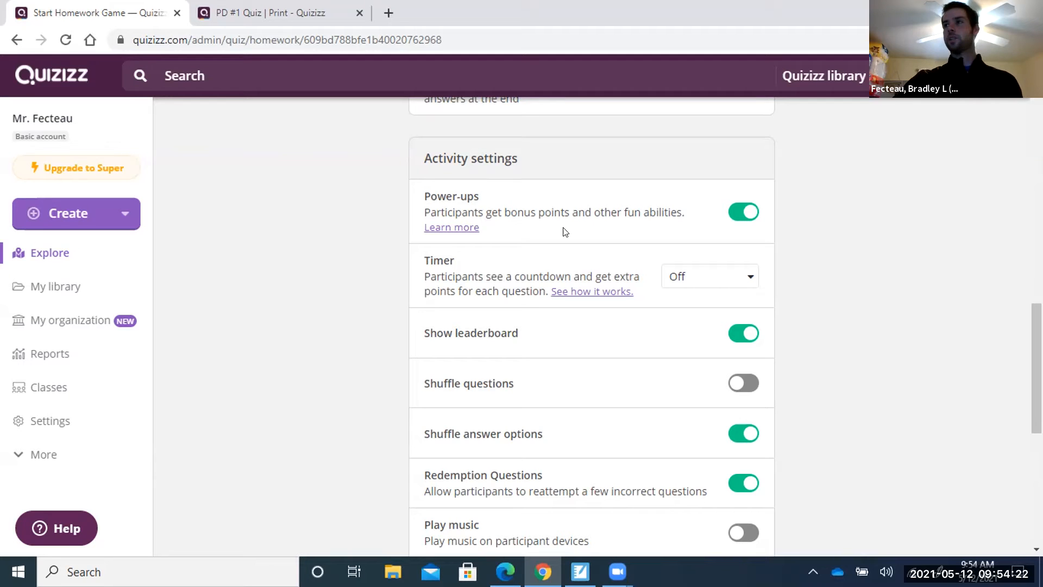
pyautogui.click(747, 213)
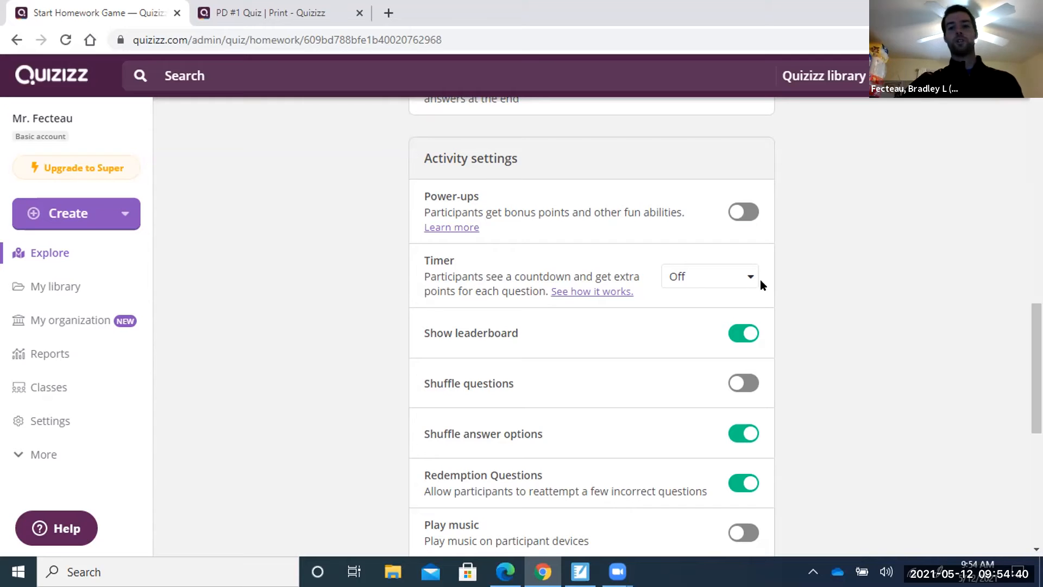
pyautogui.click(743, 277)
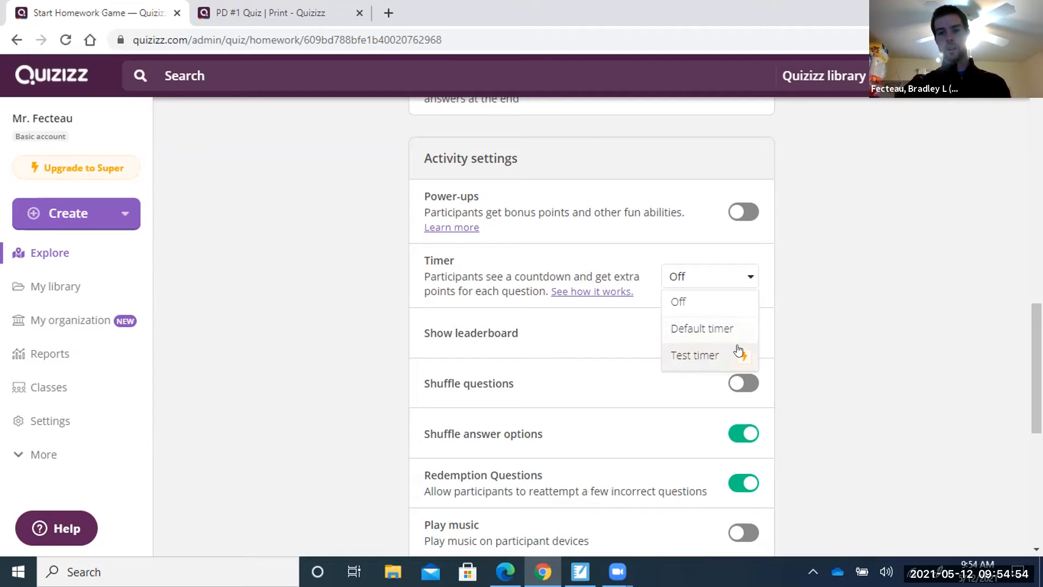
pyautogui.click(689, 301)
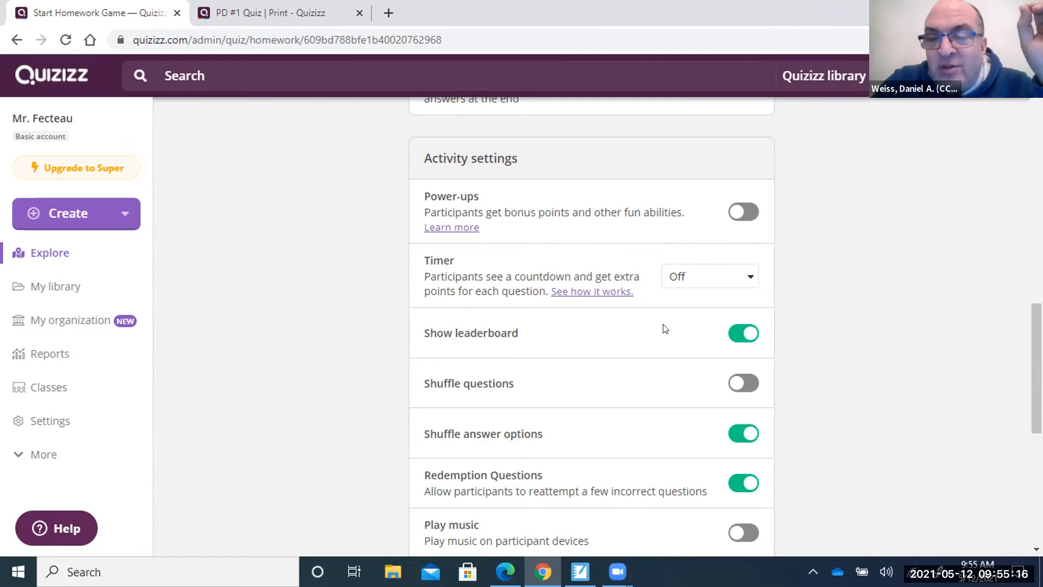
pyautogui.click(741, 271)
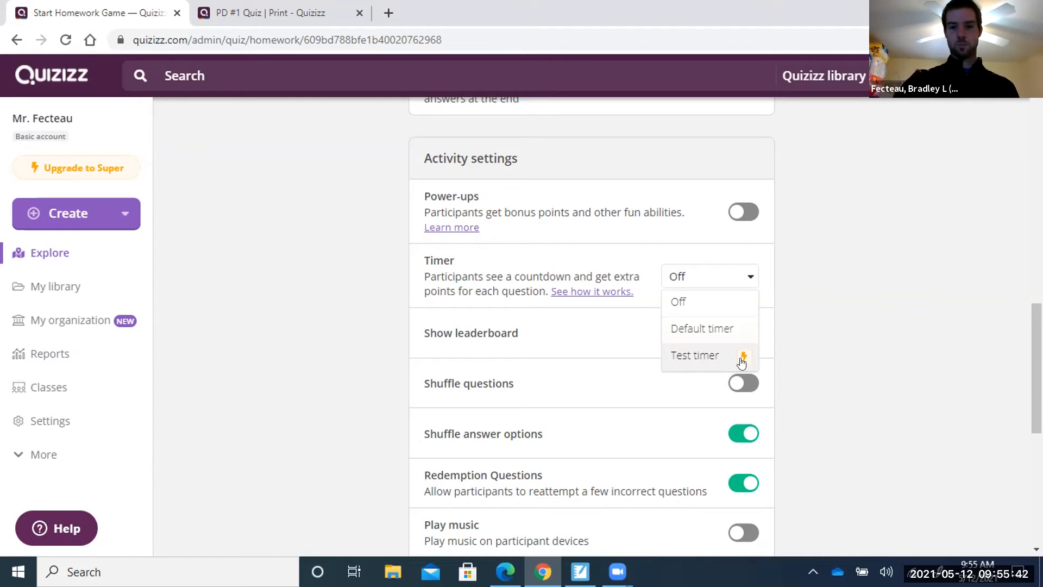
pyautogui.click(748, 276)
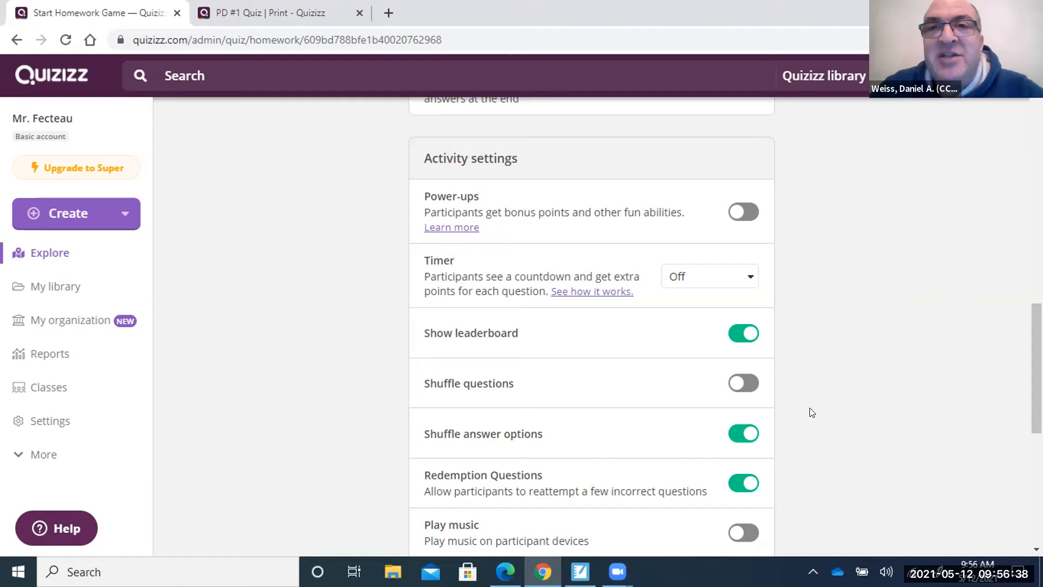
pyautogui.scroll(-1, 811, 412)
pyautogui.scroll(1, 811, 413)
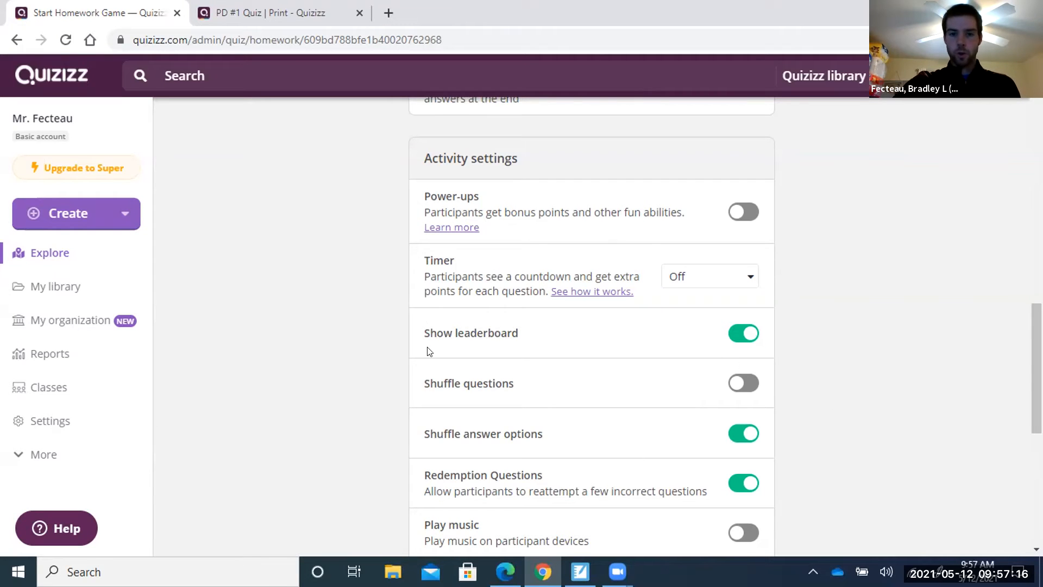
pyautogui.scroll(-1, 640, 411)
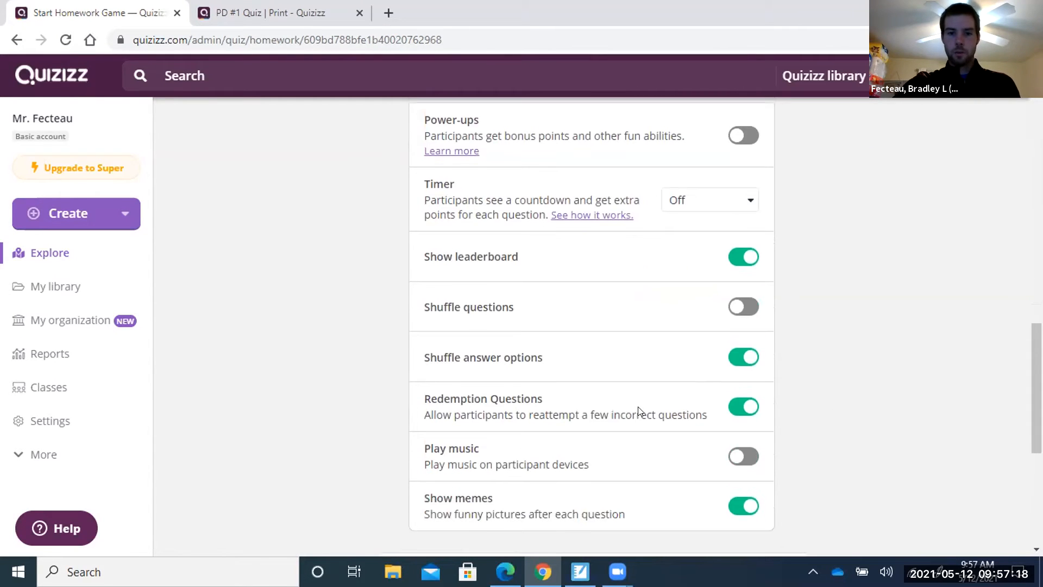
pyautogui.scroll(-1, 633, 410)
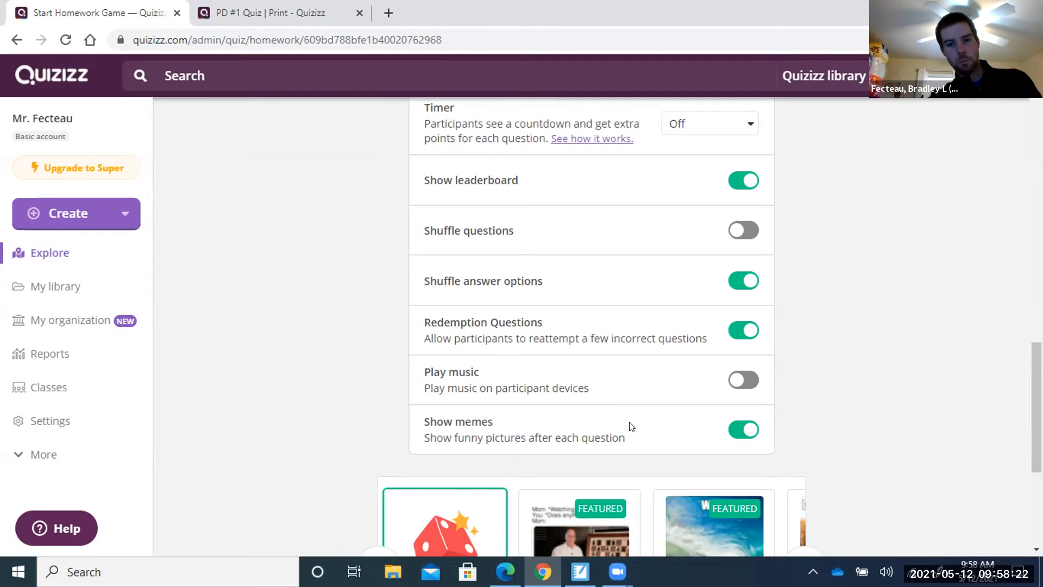
# Advance the meme carousel and preview the Puns of the Animal Kingdom II meme set.
pyautogui.scroll(-3, 634, 427)
pyautogui.scroll(1, 634, 426)
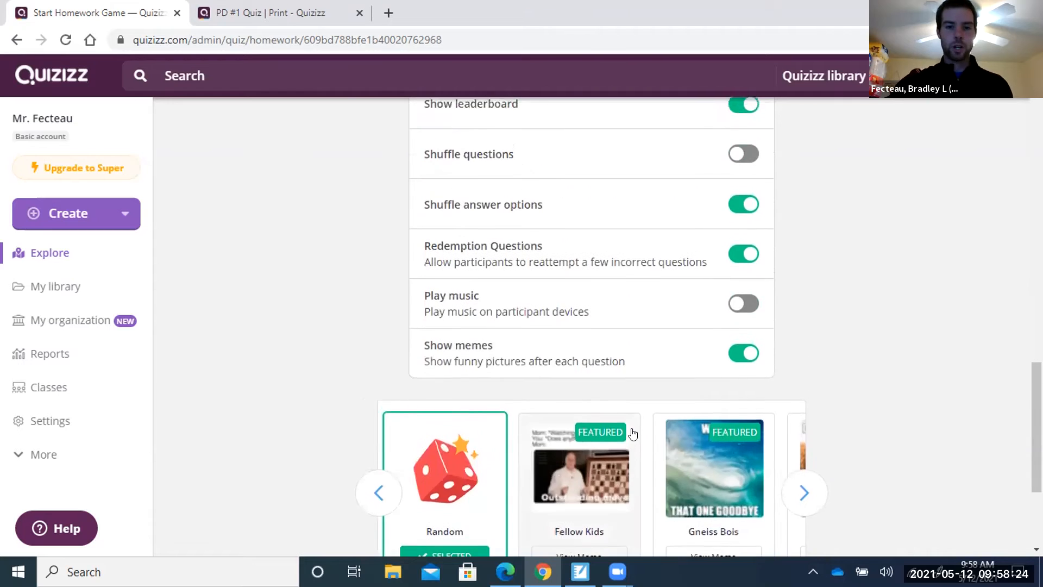
pyautogui.scroll(-3, 634, 427)
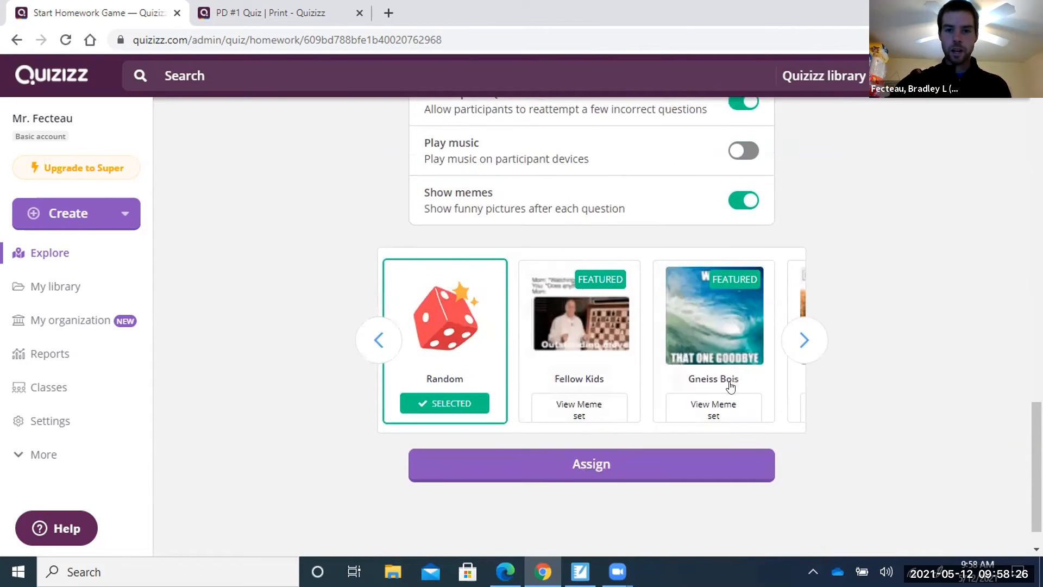
pyautogui.click(804, 340)
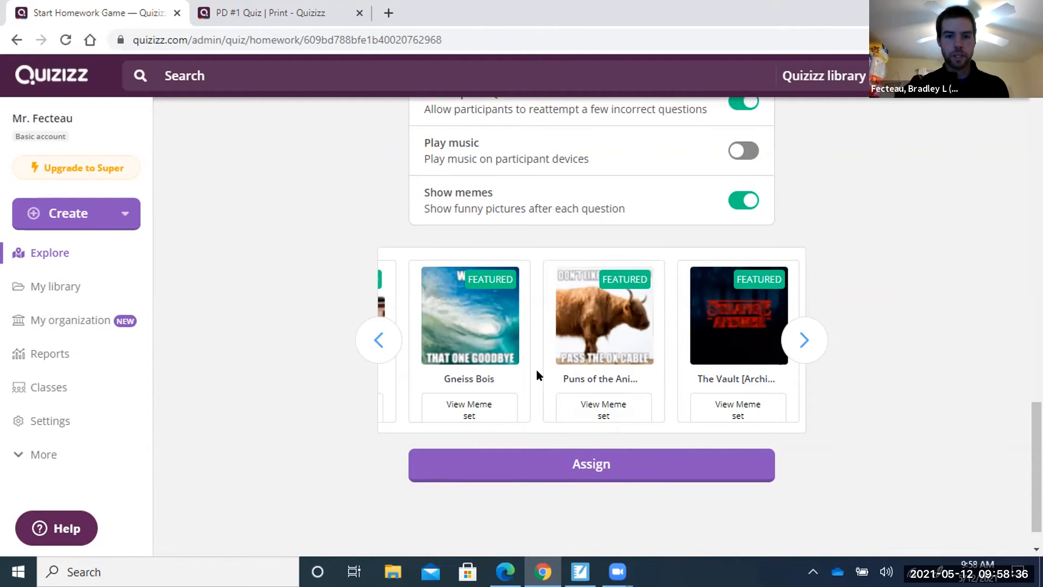
pyautogui.click(599, 408)
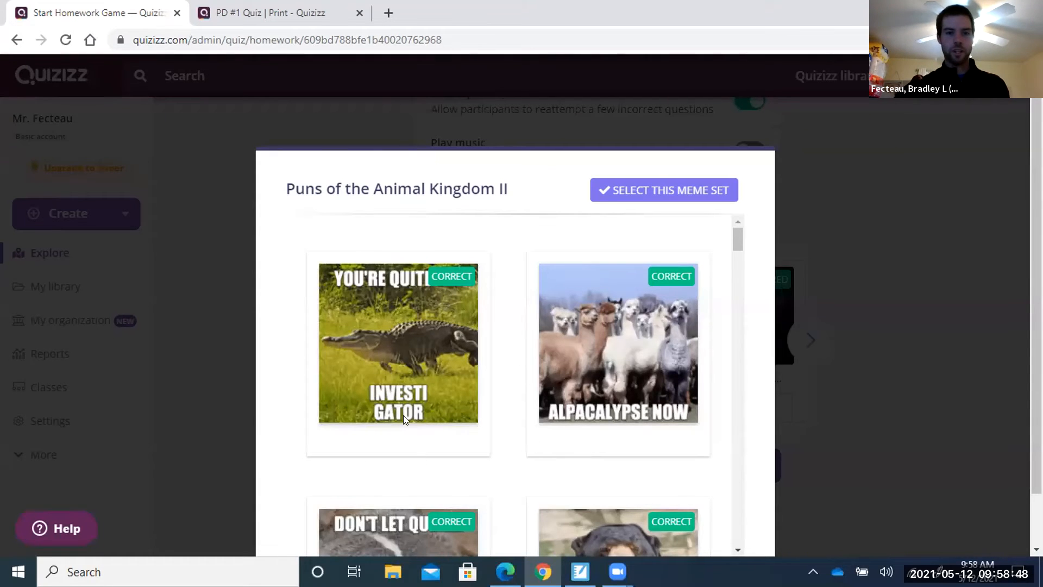
pyautogui.scroll(-2, 505, 346)
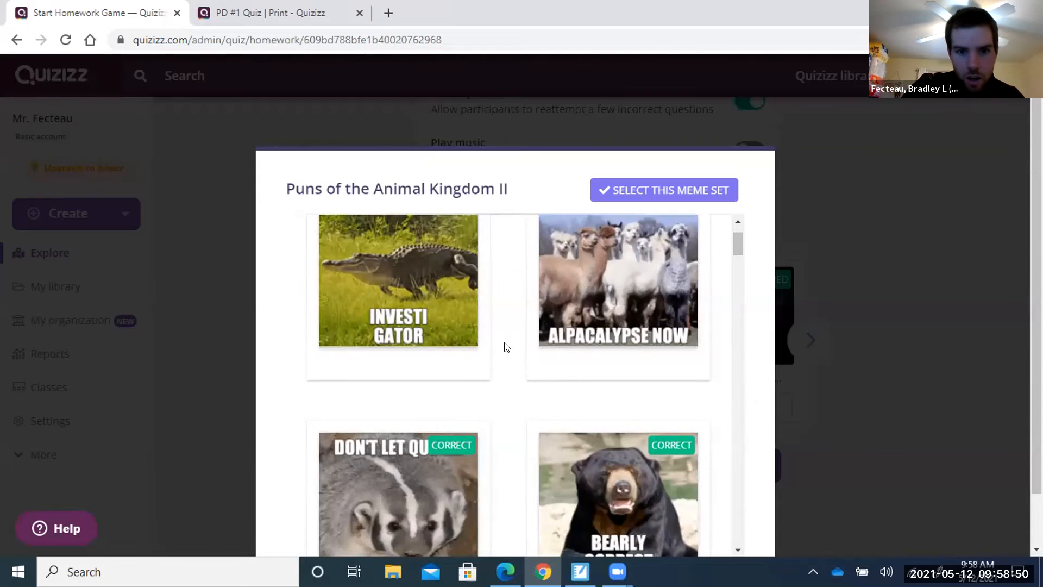
pyautogui.scroll(-2, 505, 346)
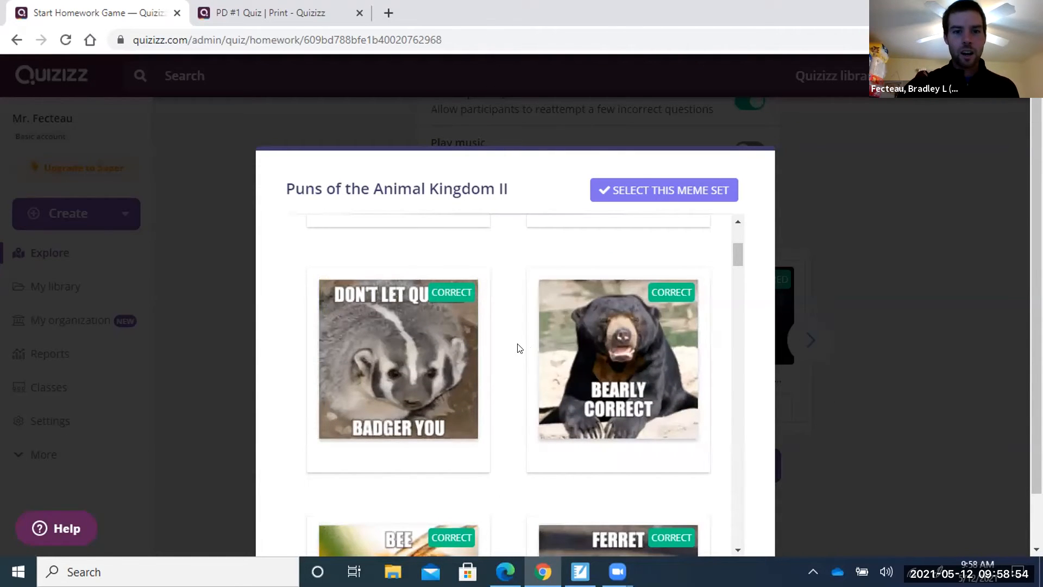
pyautogui.scroll(-3, 459, 332)
pyautogui.scroll(-1, 460, 335)
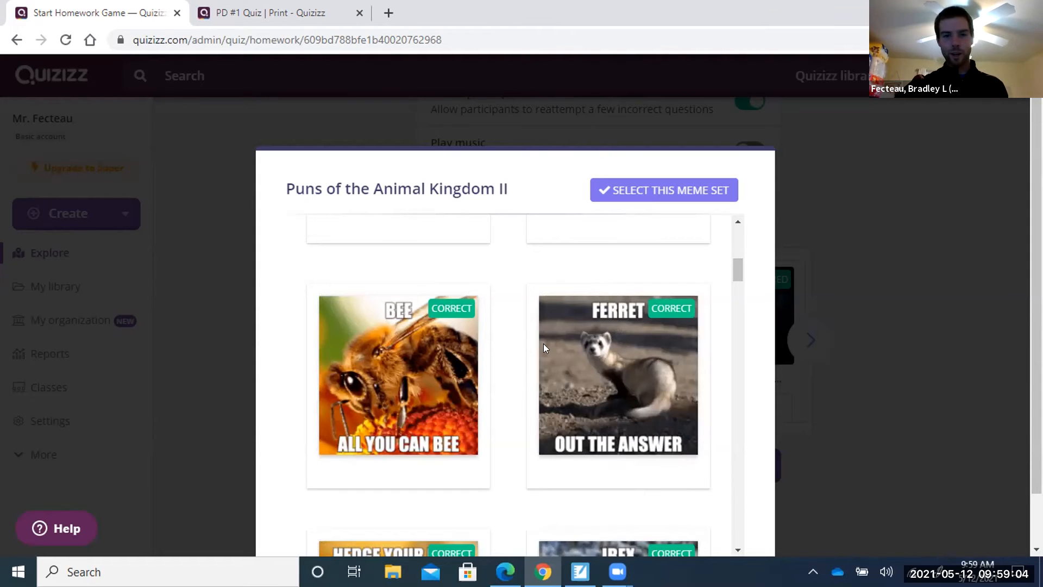
pyautogui.scroll(-4, 541, 336)
pyautogui.scroll(-2, 541, 335)
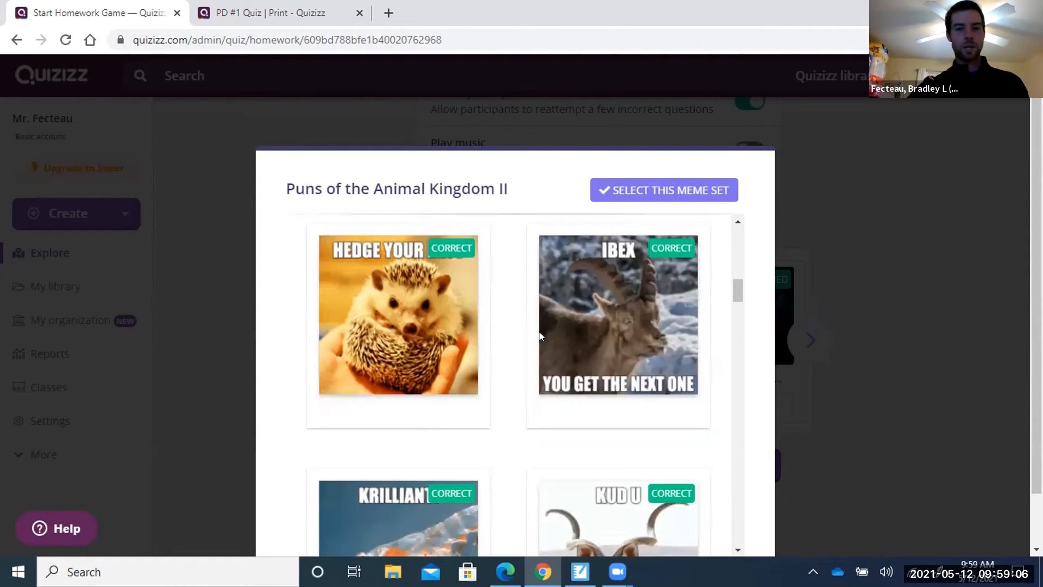
pyautogui.scroll(-4, 540, 336)
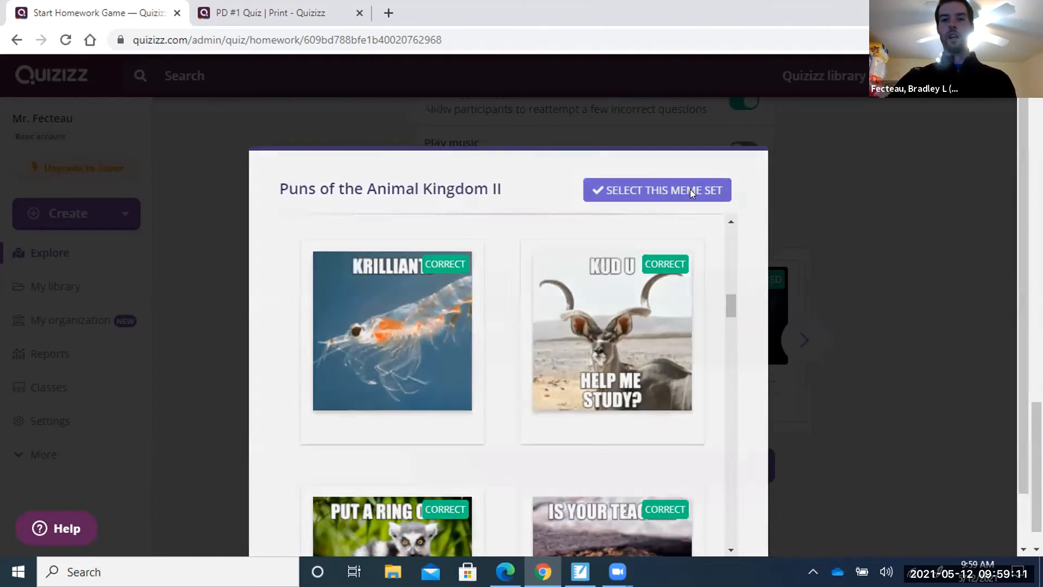
# Select the Puns of the Animal Kingdom II meme set.
pyautogui.click(690, 190)
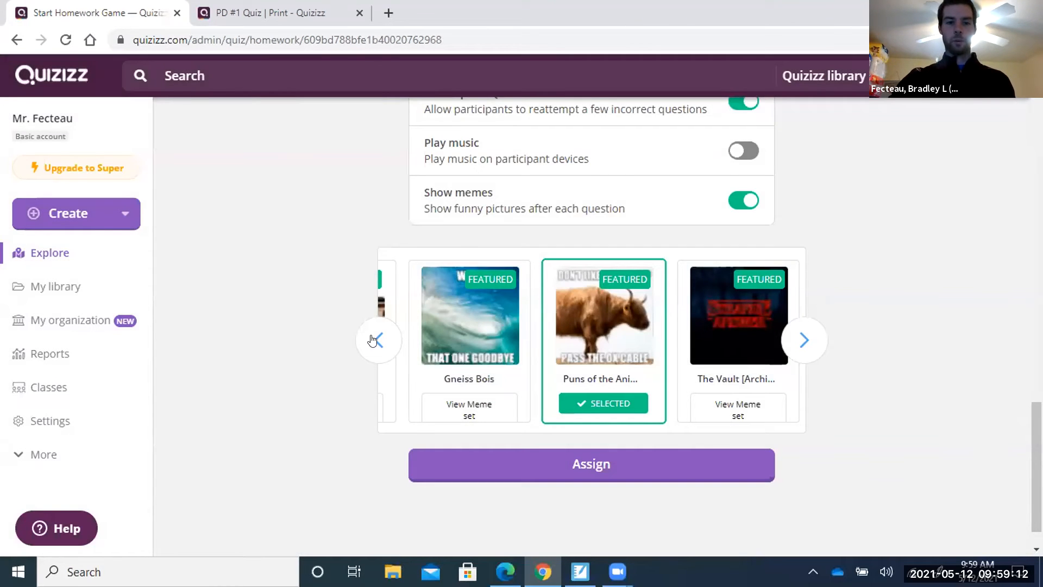
pyautogui.click(372, 339)
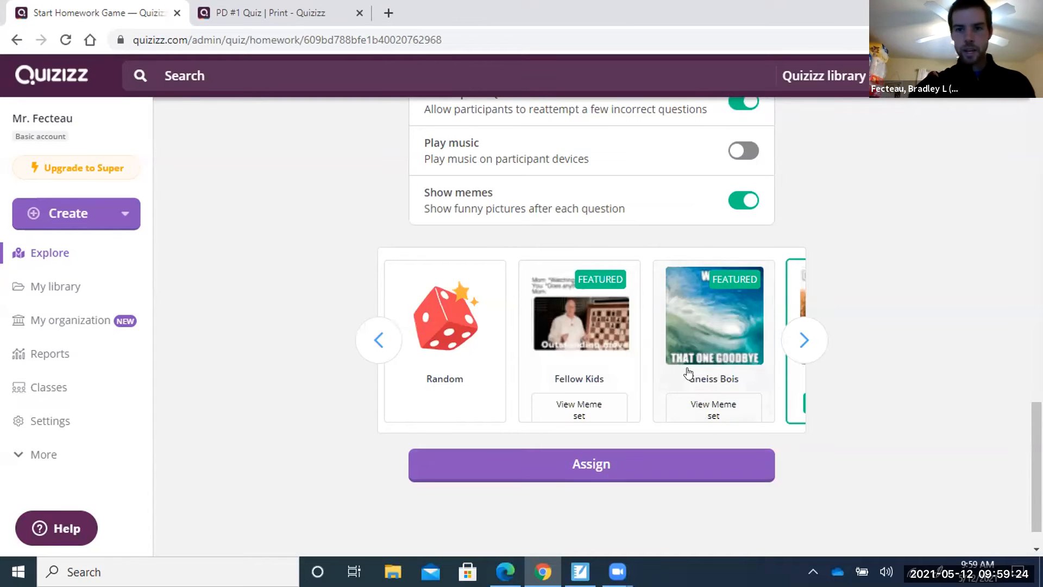
pyautogui.scroll(10, 907, 234)
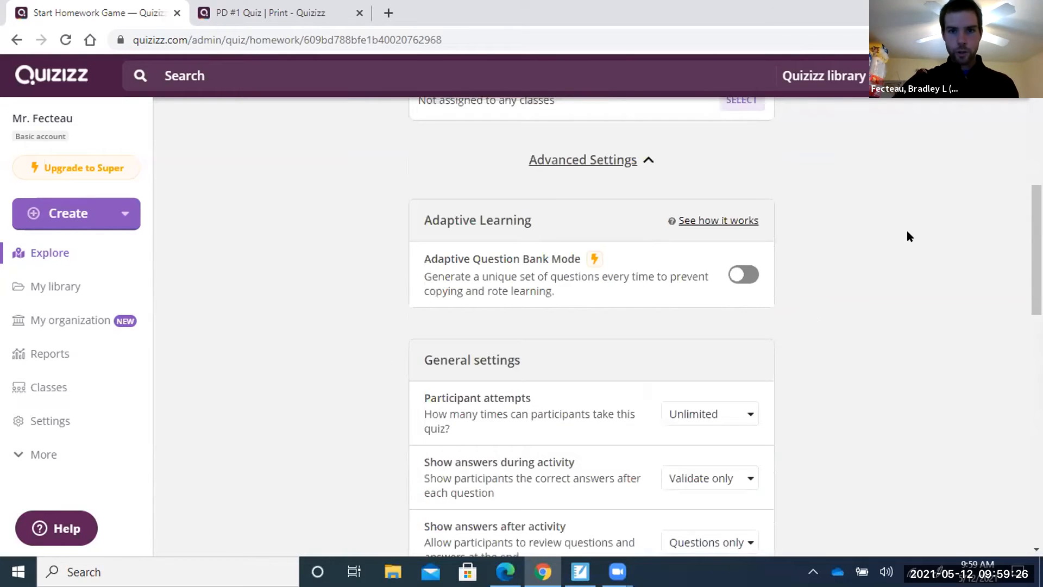
pyautogui.scroll(-8, 907, 230)
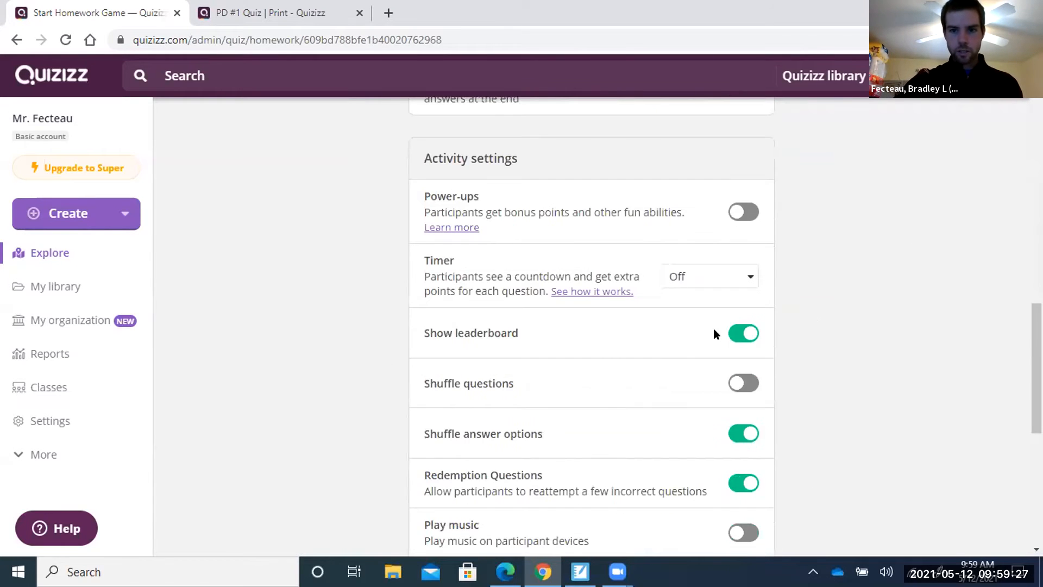
# Switch off Show leaderboard and assign the PD #1 Quiz as homework.
pyautogui.click(744, 333)
pyautogui.scroll(8, 859, 349)
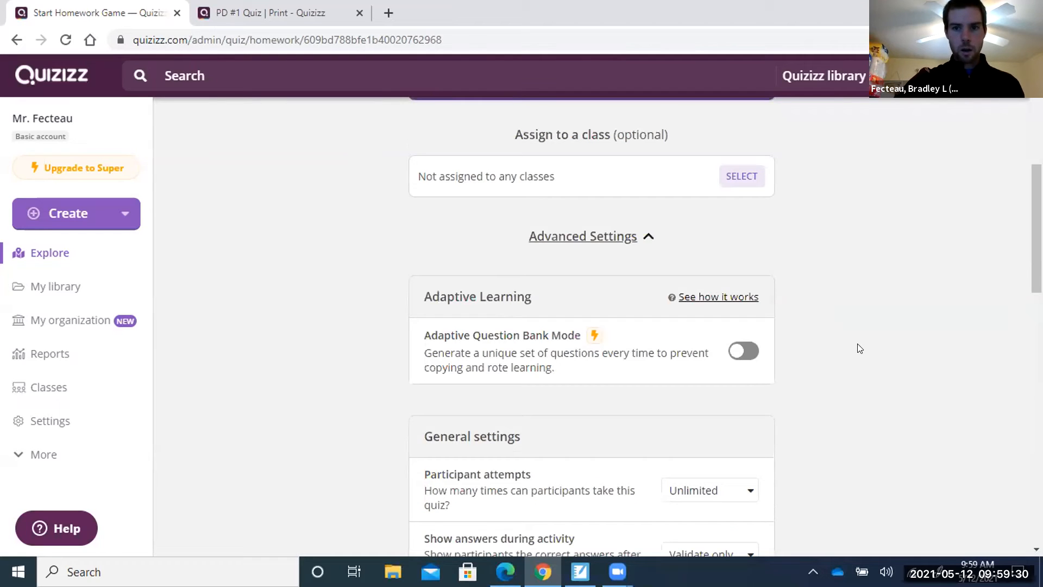
pyautogui.scroll(-6, 860, 349)
pyautogui.scroll(7, 859, 349)
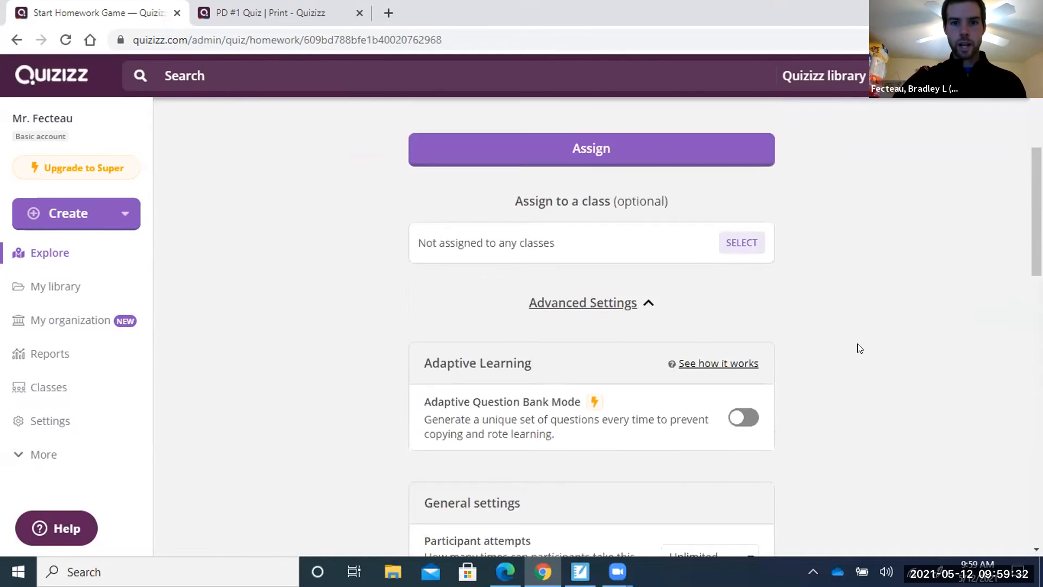
pyautogui.scroll(-10, 858, 348)
pyautogui.scroll(-1, 641, 413)
pyautogui.click(633, 422)
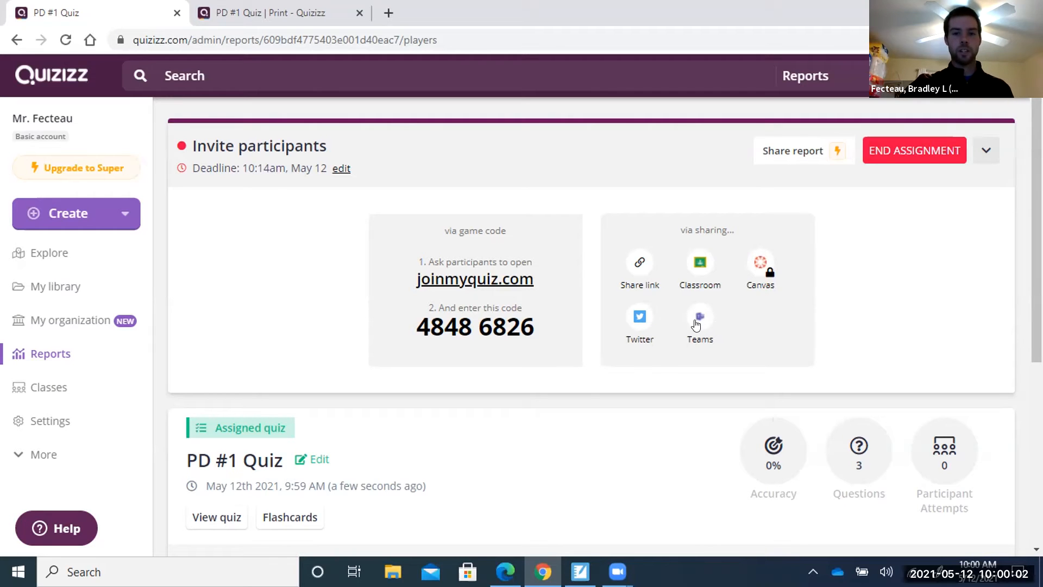
# Copy the PD #1 Quiz game link via the report's Share link icon.
pyautogui.scroll(-1, 556, 416)
pyautogui.scroll(-3, 556, 415)
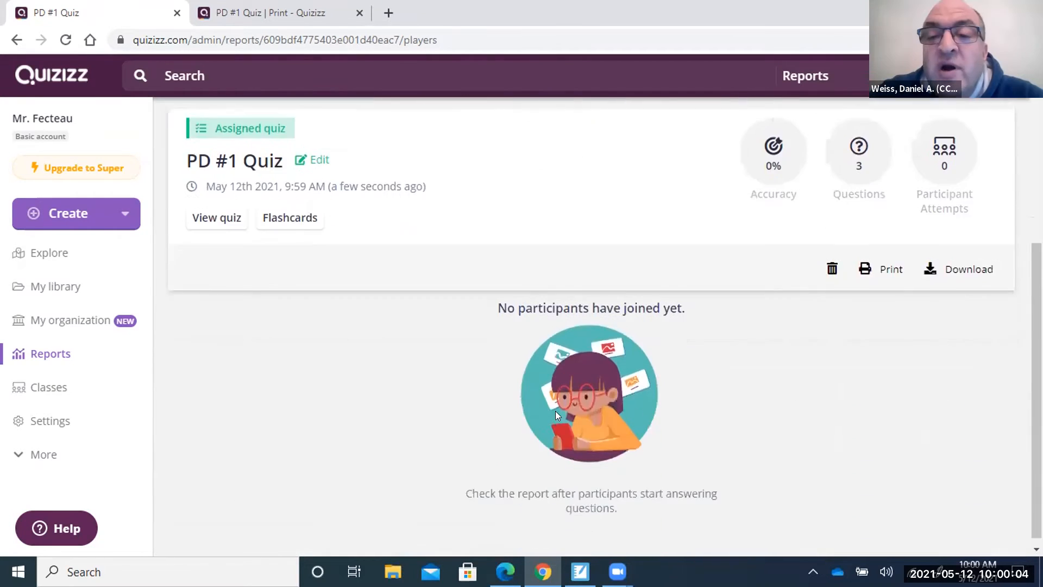
pyautogui.scroll(3, 555, 411)
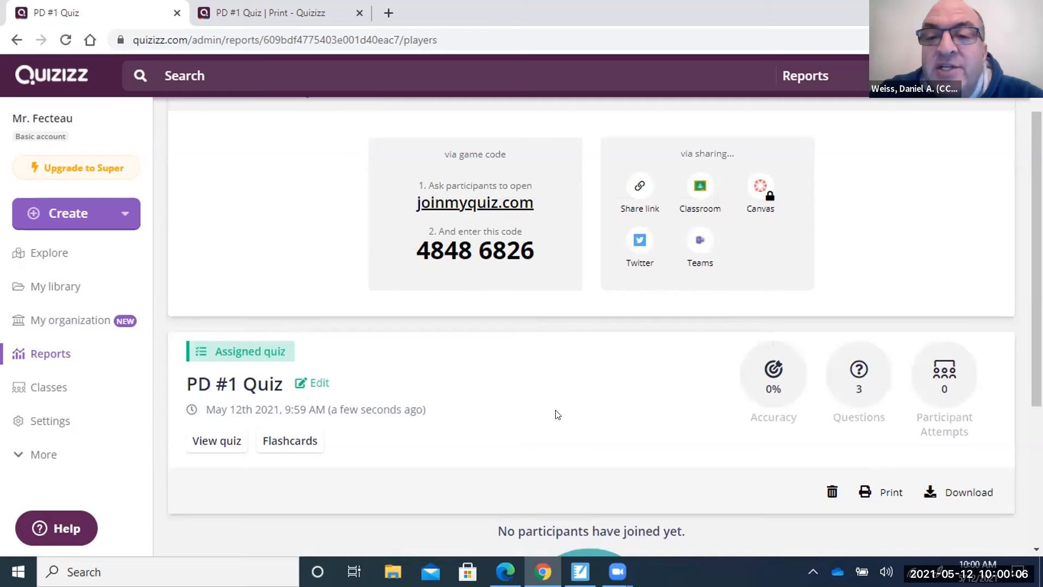
pyautogui.scroll(1, 556, 415)
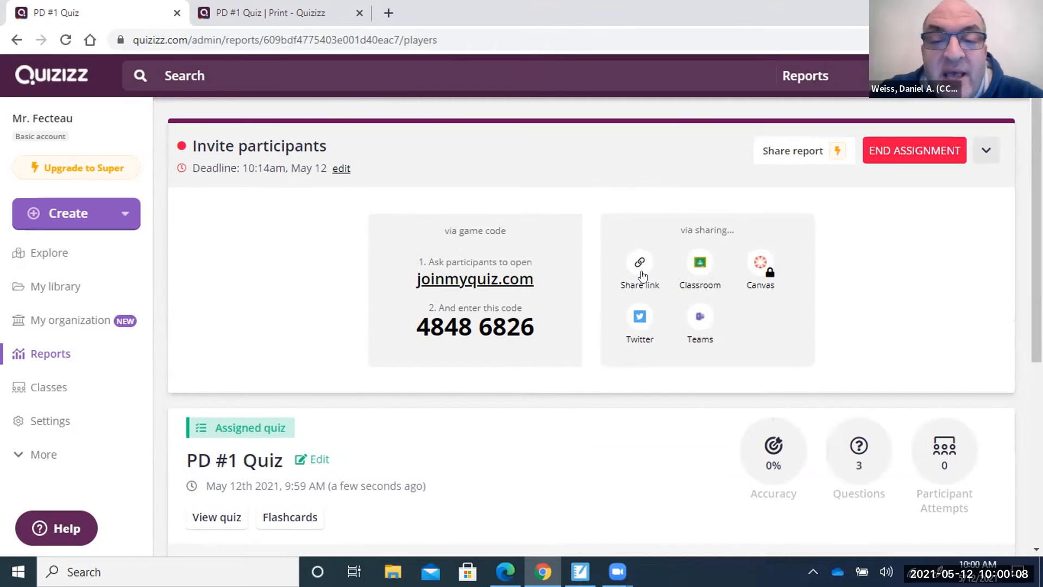
pyautogui.click(640, 262)
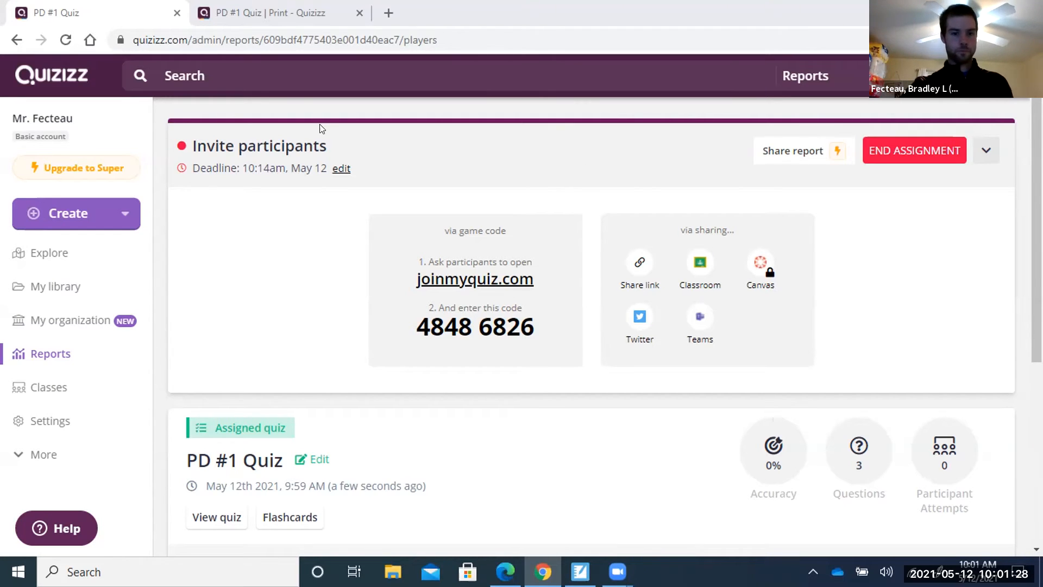
pyautogui.scroll(-4, 356, 439)
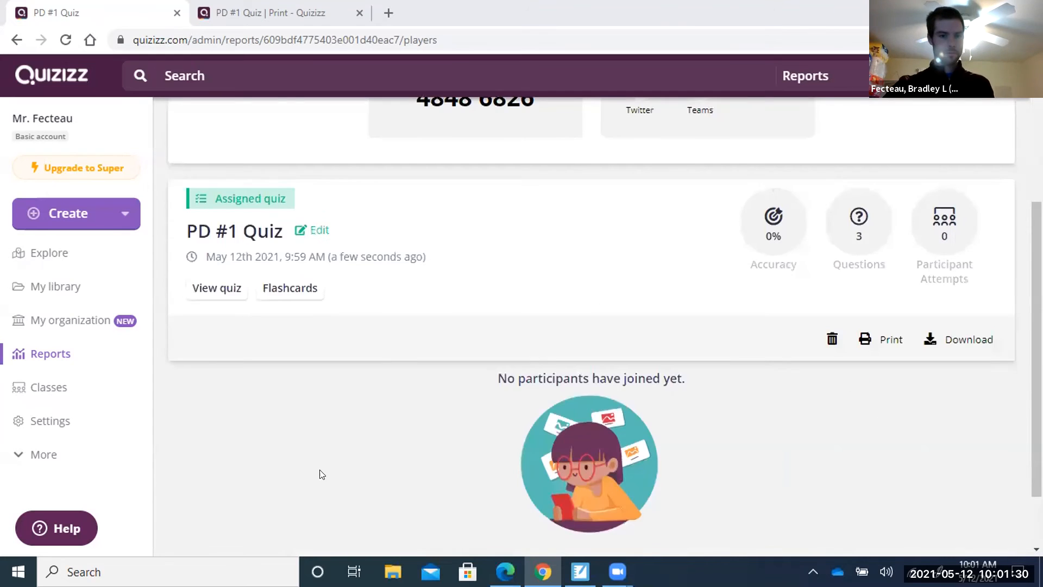
pyautogui.scroll(3, 510, 375)
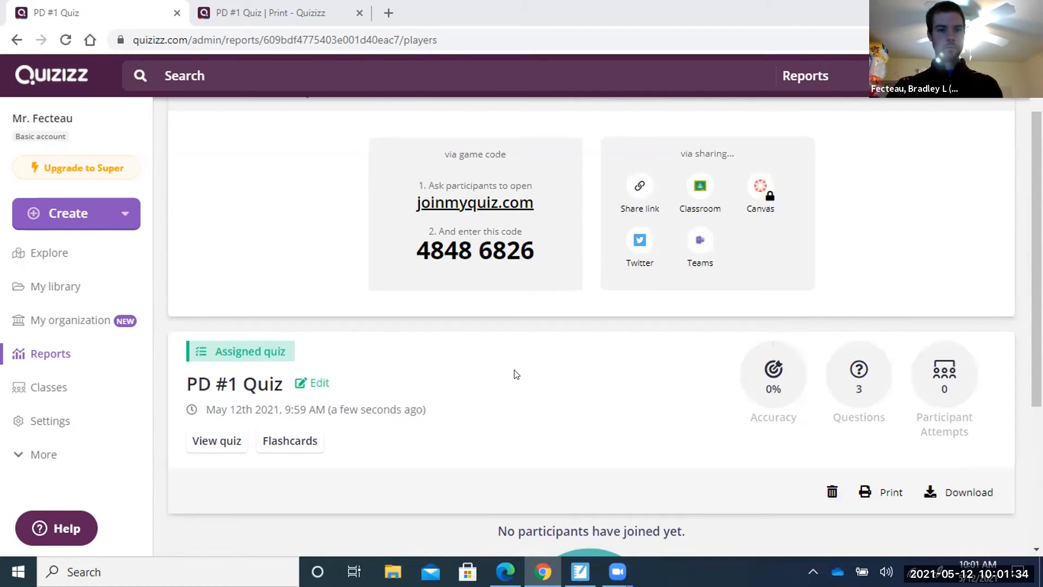
pyautogui.scroll(1, 517, 374)
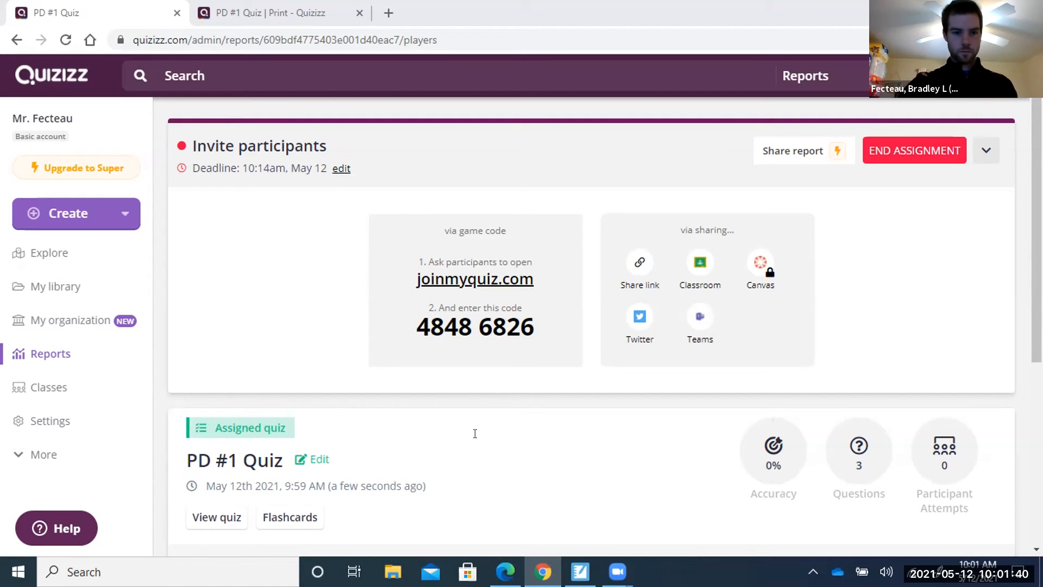
pyautogui.scroll(-3, 544, 413)
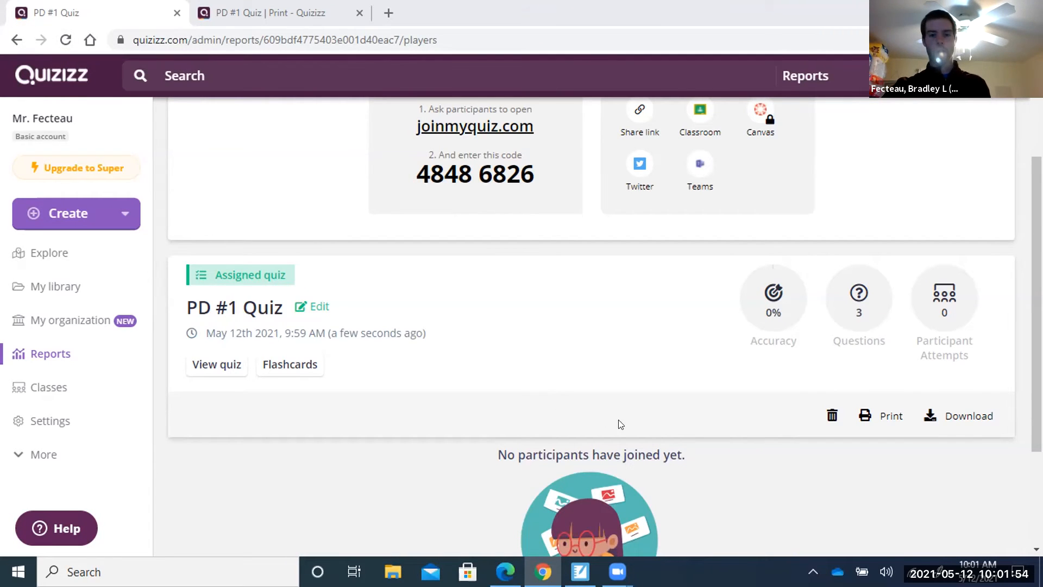
# Reload the PD #1 Quiz report and scroll through the first participant results.
pyautogui.click(65, 40)
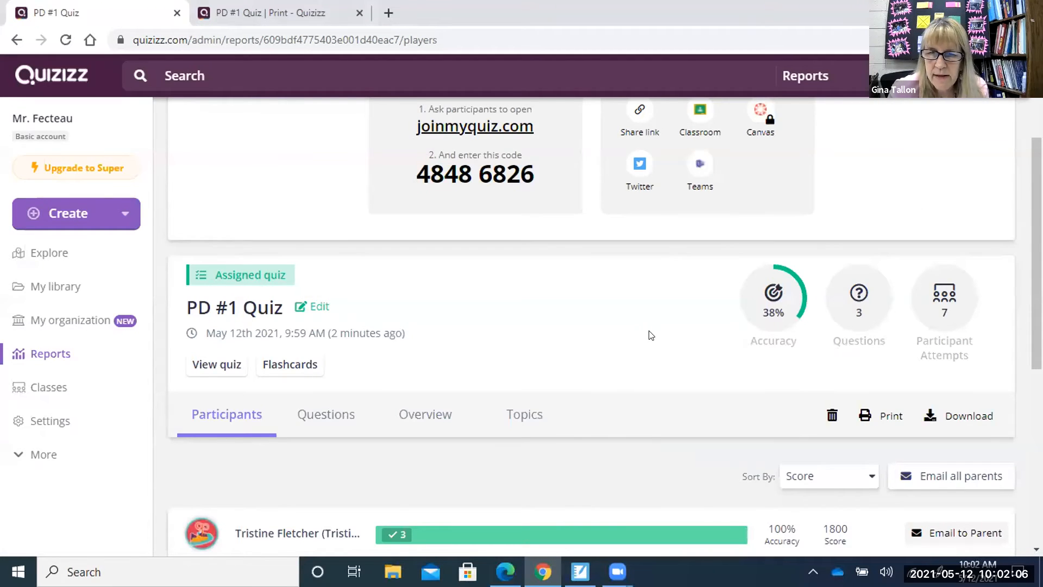
pyautogui.scroll(-4, 651, 335)
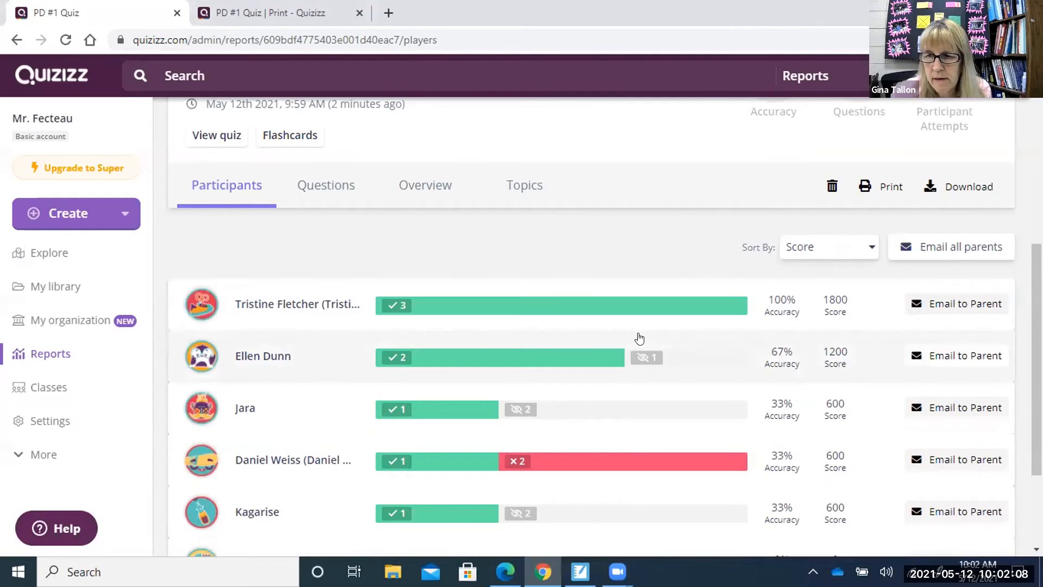
pyautogui.scroll(1, 639, 339)
pyautogui.scroll(-3, 639, 339)
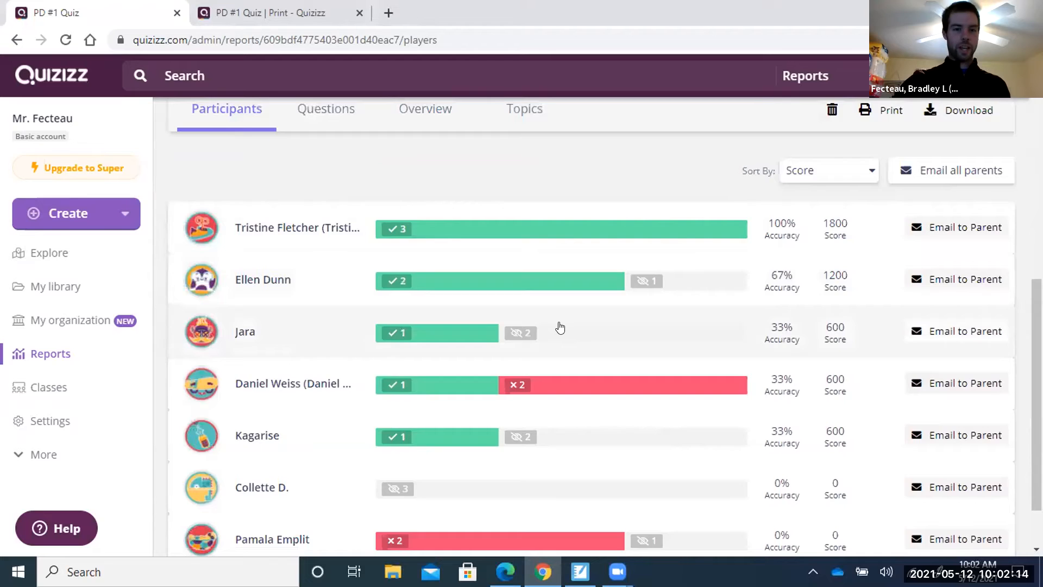
pyautogui.scroll(-1, 560, 327)
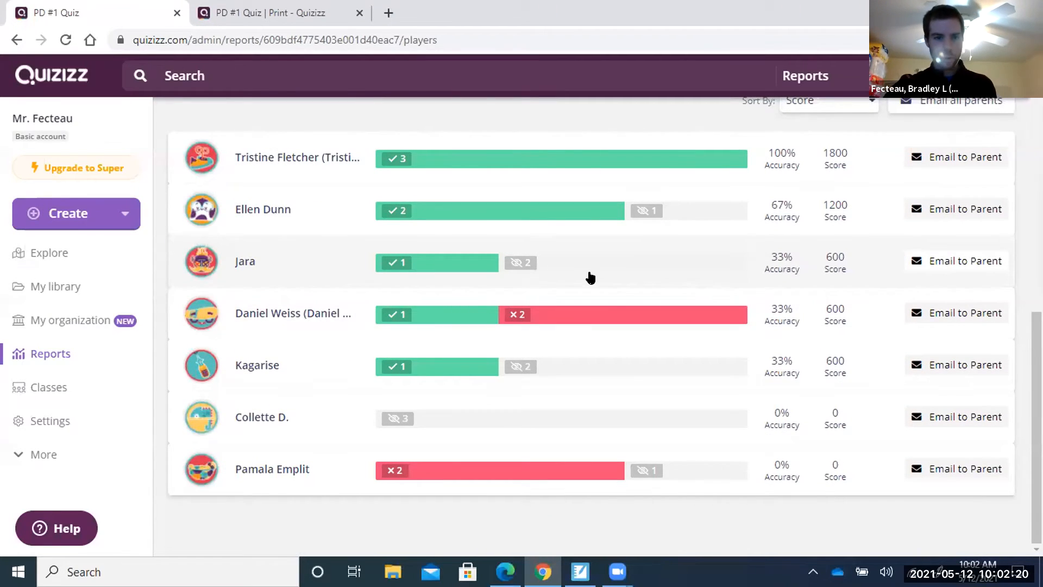
pyautogui.scroll(1, 591, 277)
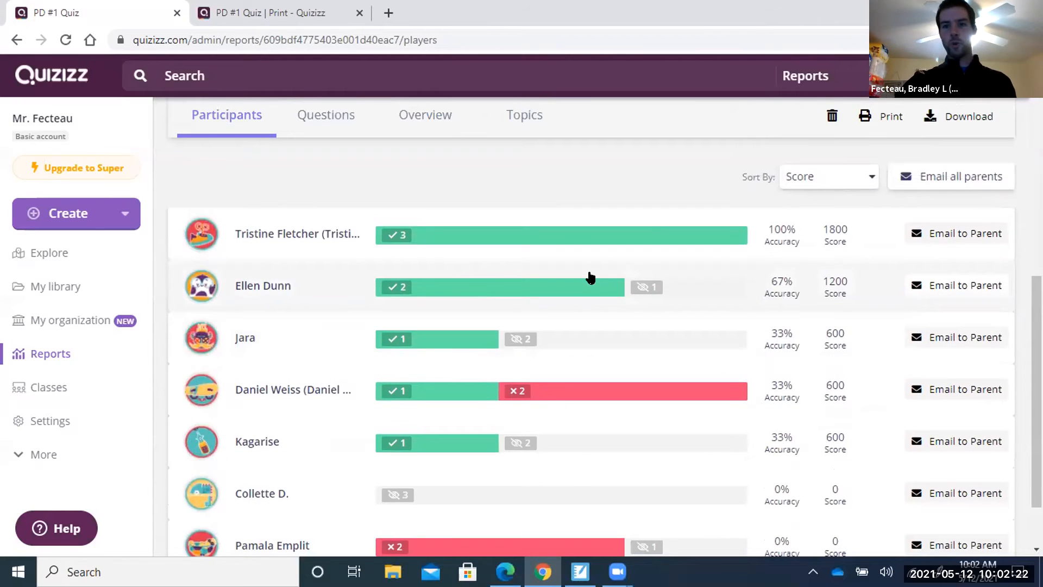
pyautogui.scroll(1, 590, 277)
pyautogui.scroll(1, 590, 277)
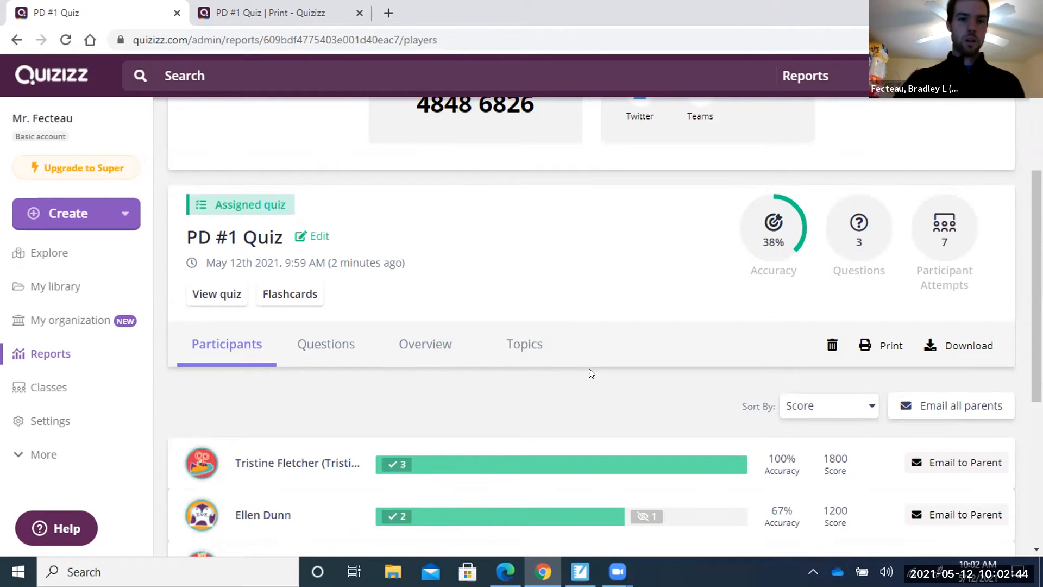
pyautogui.scroll(4, 591, 373)
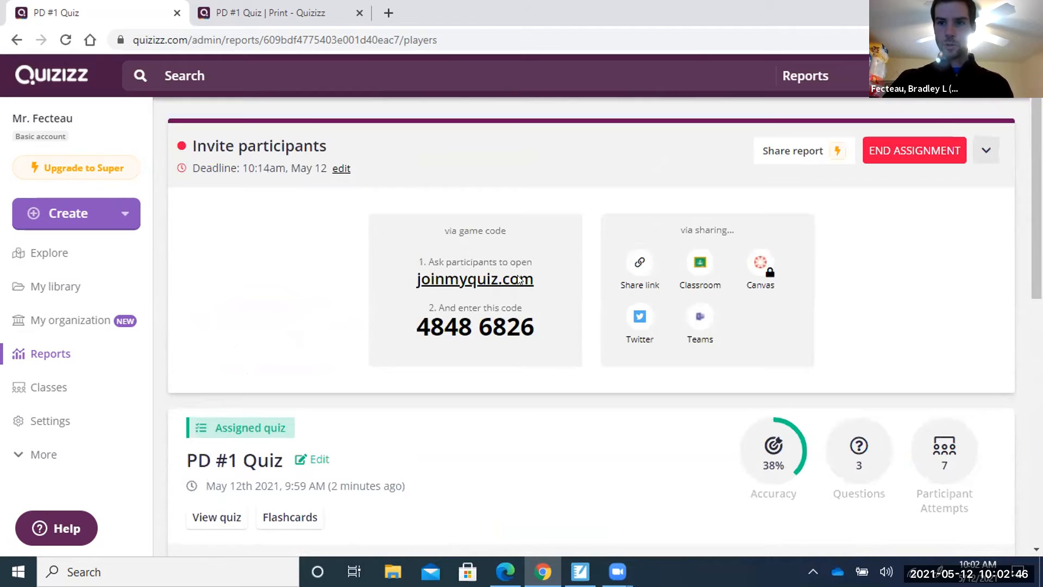
# Reload again to show 7 participant attempts at 76% accuracy.
pyautogui.click(66, 40)
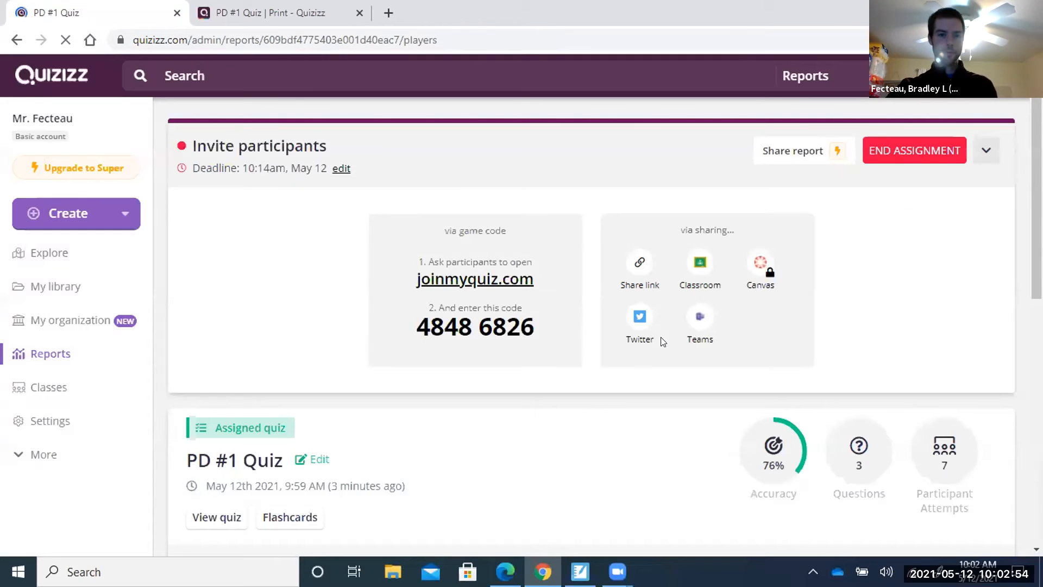
pyautogui.scroll(-1, 540, 419)
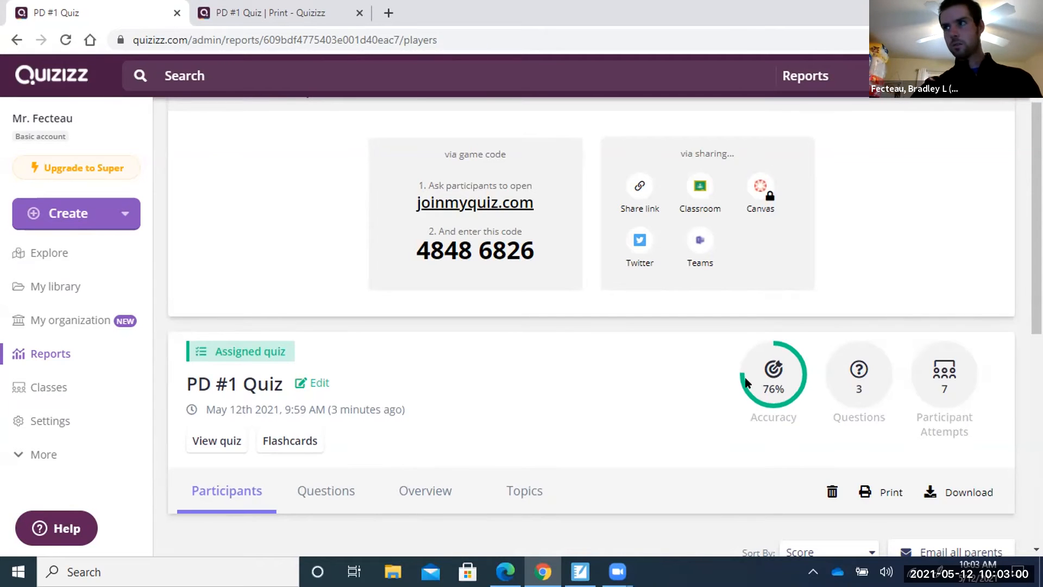
pyautogui.scroll(-8, 554, 408)
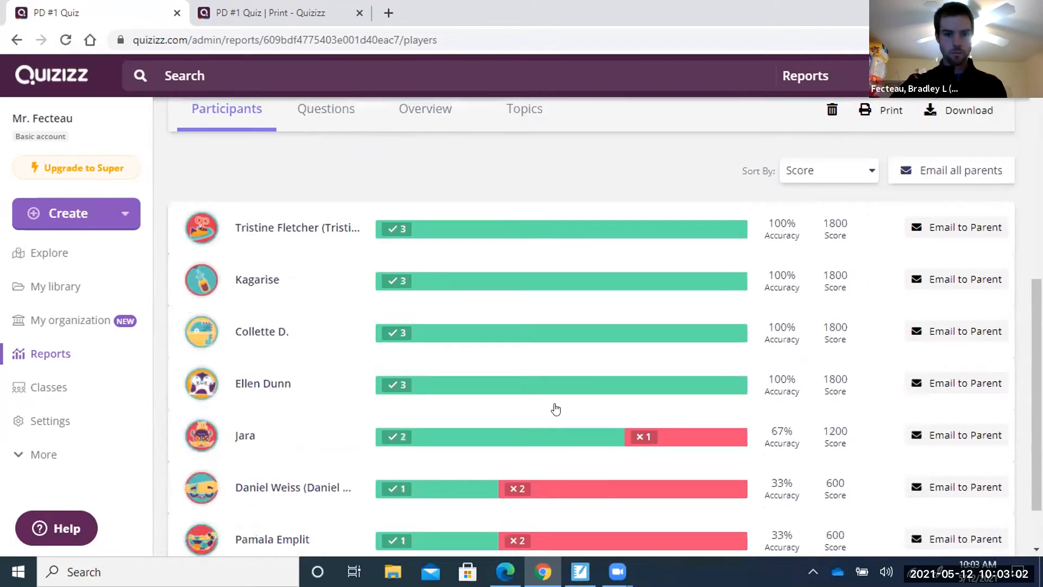
pyautogui.scroll(8, 559, 408)
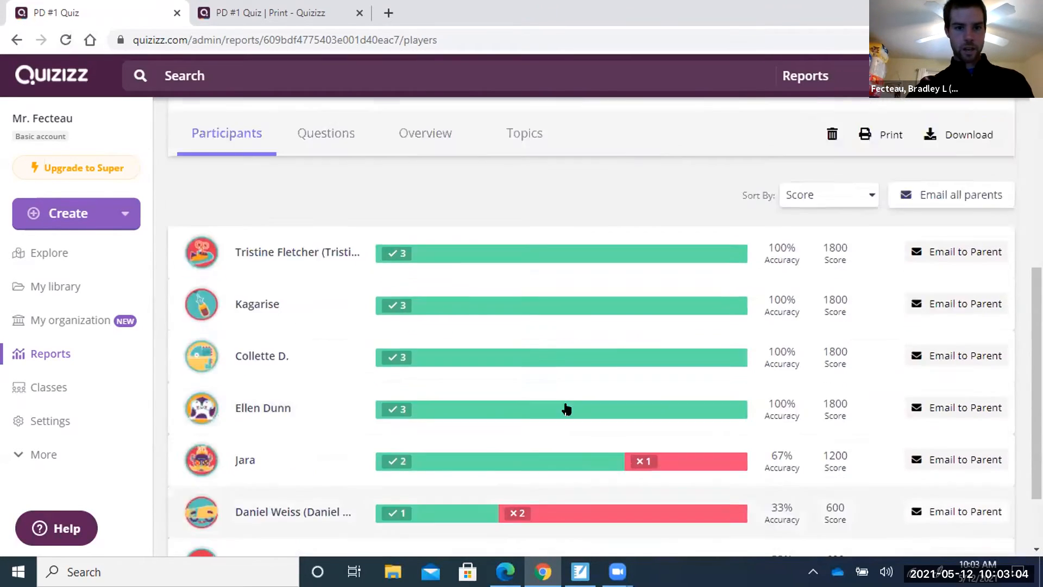
pyautogui.scroll(2, 566, 408)
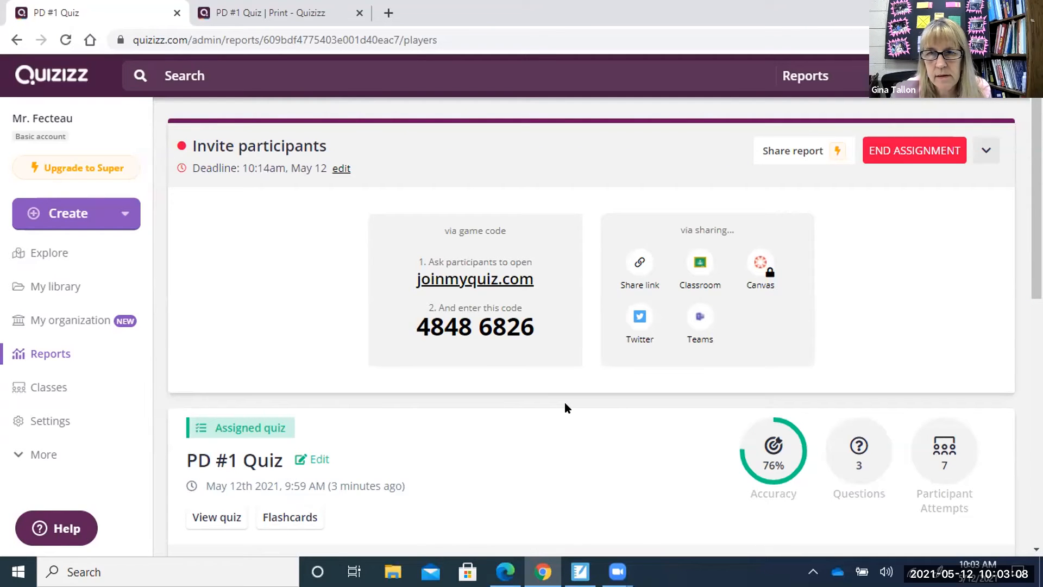
pyautogui.scroll(-7, 565, 407)
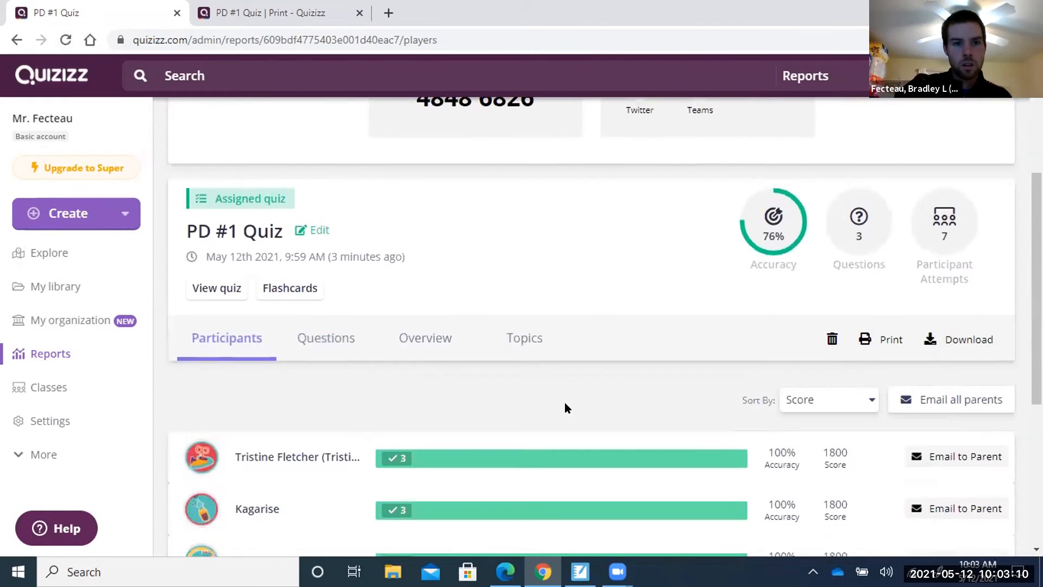
pyautogui.scroll(7, 565, 408)
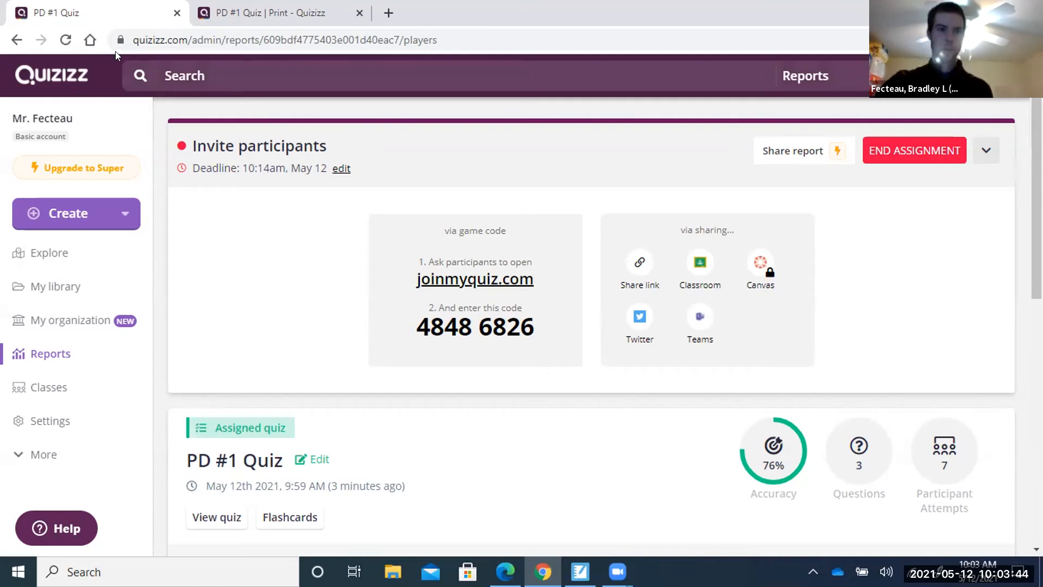
# Reload the report twice to show 8 participant attempts at 75% accuracy.
pyautogui.click(66, 40)
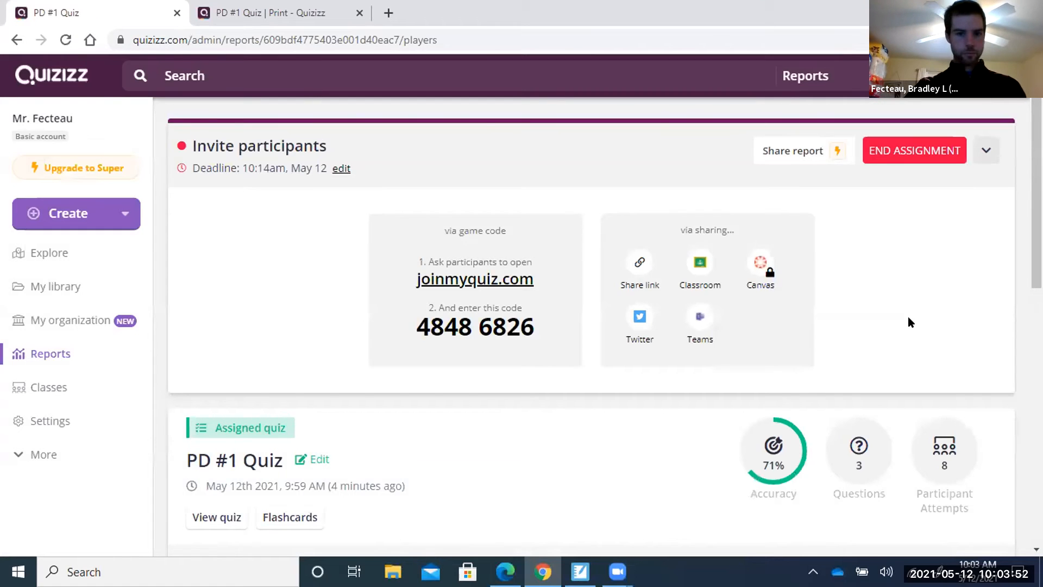
pyautogui.scroll(-7, 908, 316)
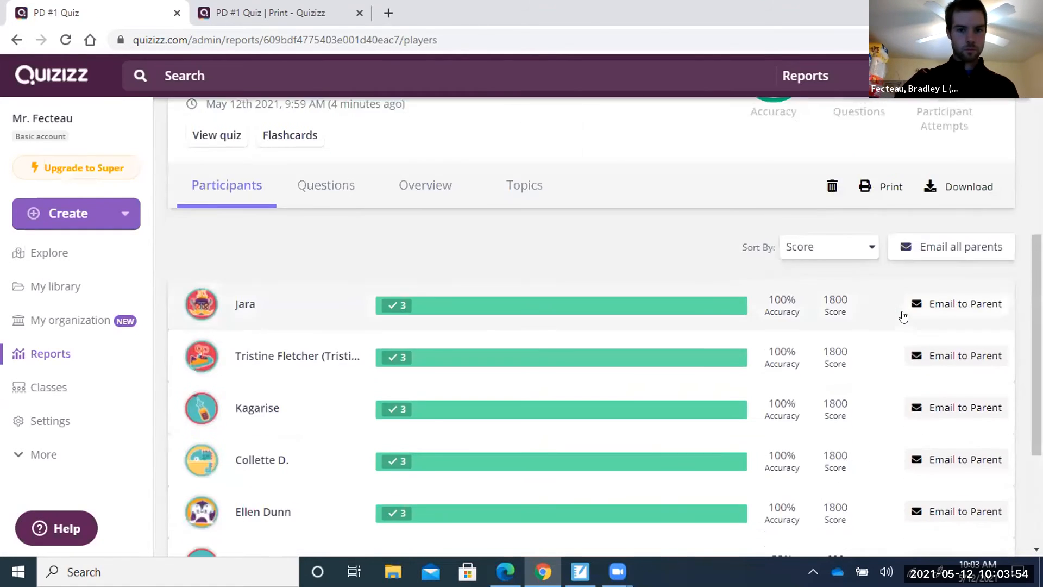
pyautogui.scroll(-4, 902, 316)
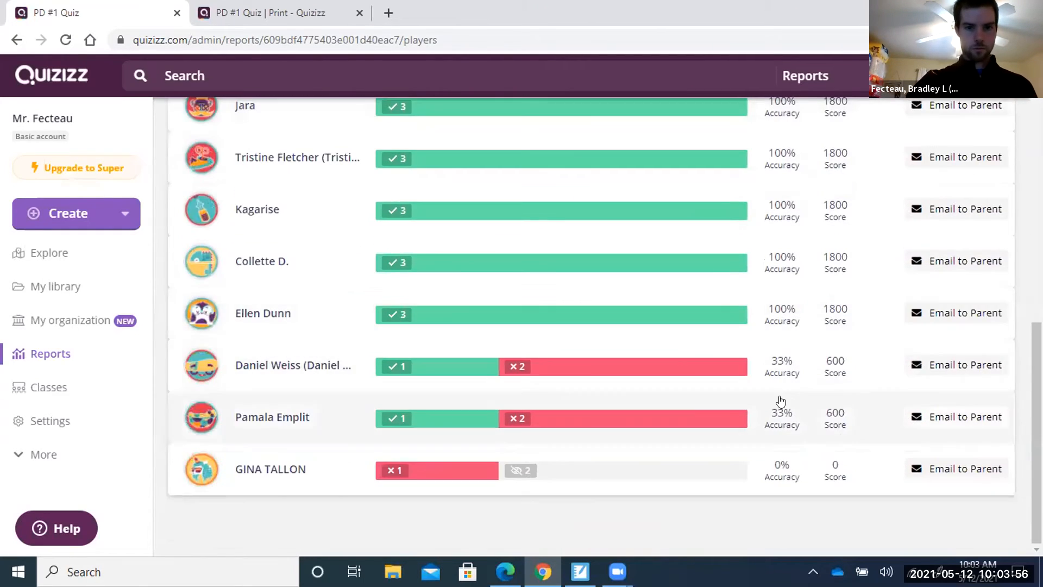
pyautogui.scroll(9, 780, 401)
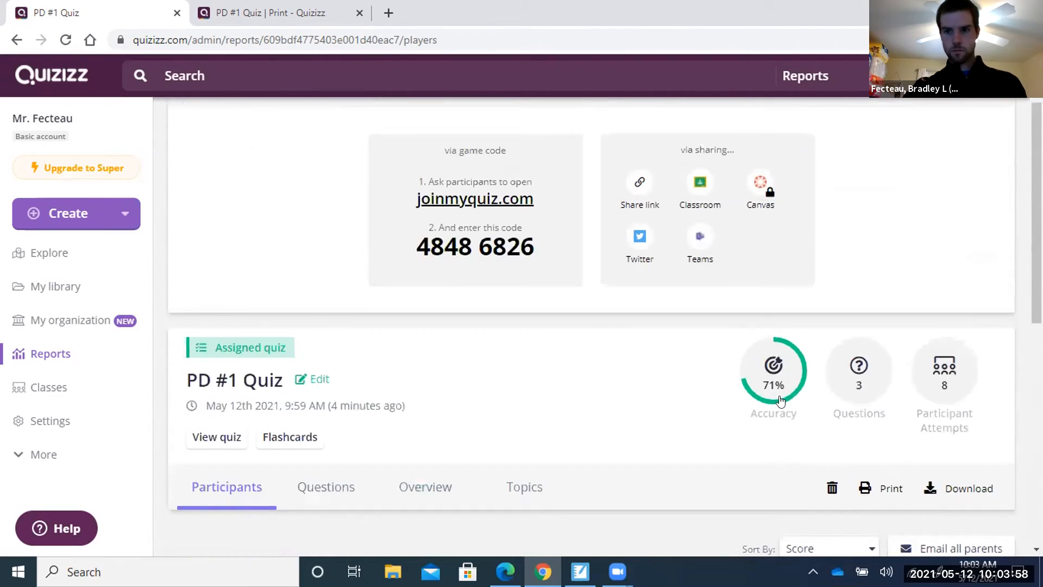
pyautogui.scroll(2, 781, 400)
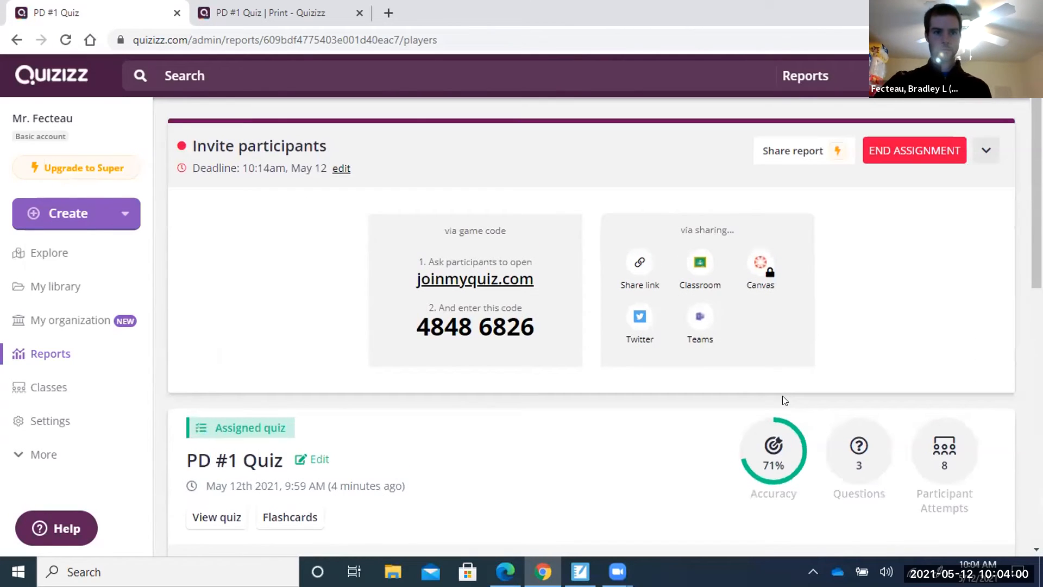
pyautogui.click(68, 31)
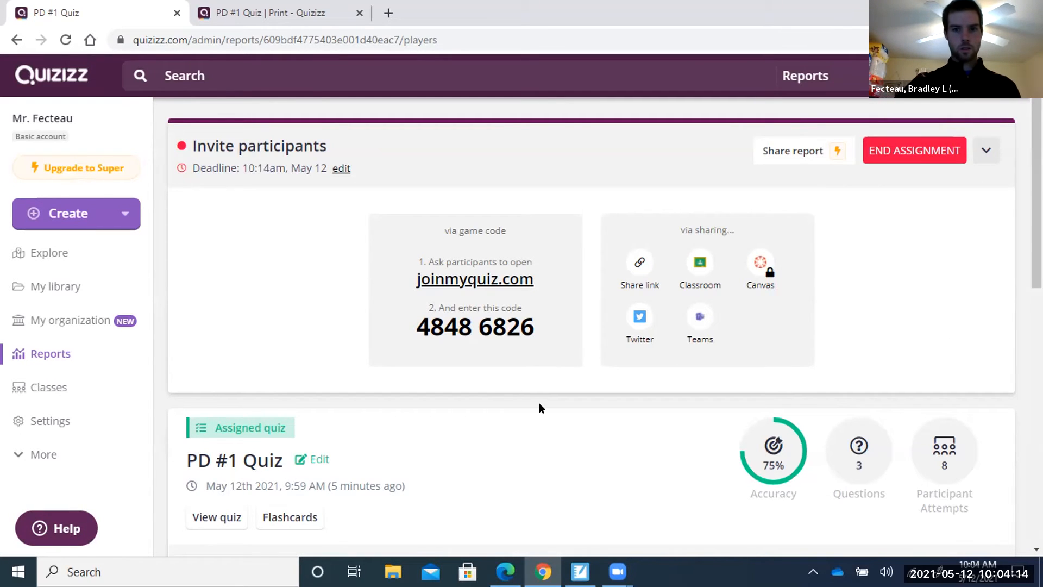
pyautogui.scroll(-1, 540, 407)
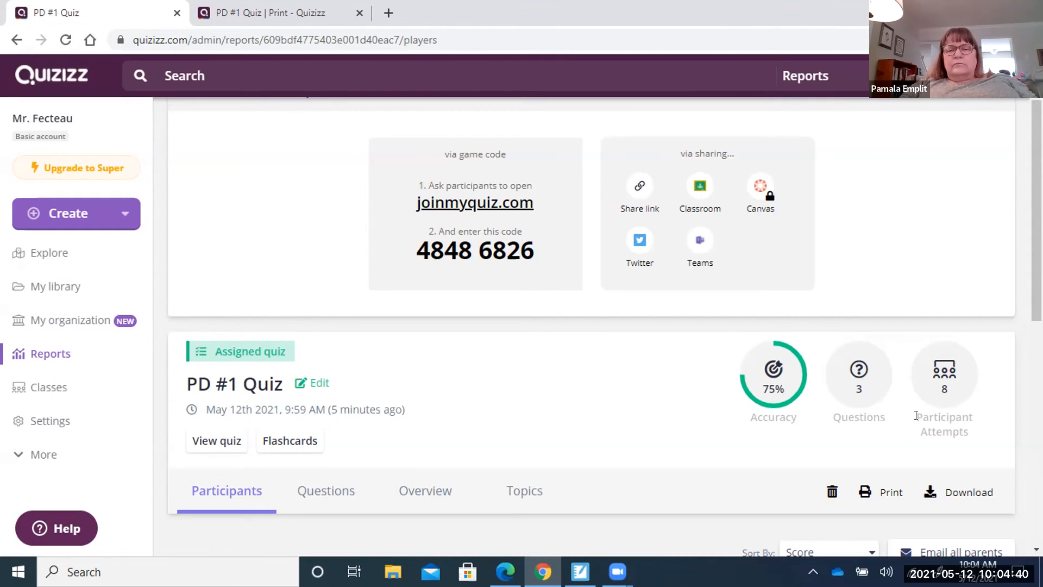
pyautogui.click(65, 39)
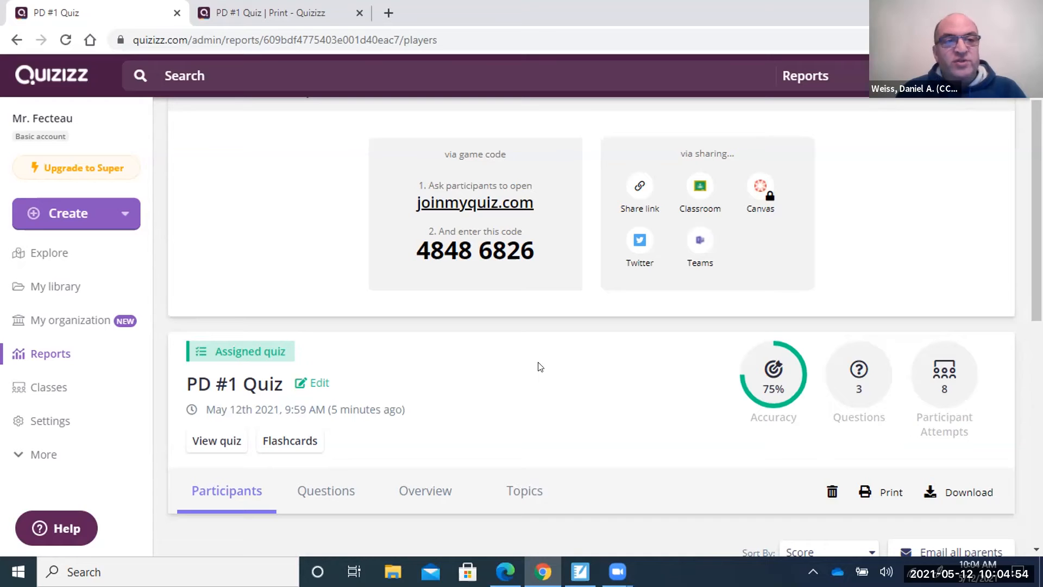
pyautogui.scroll(-1, 539, 367)
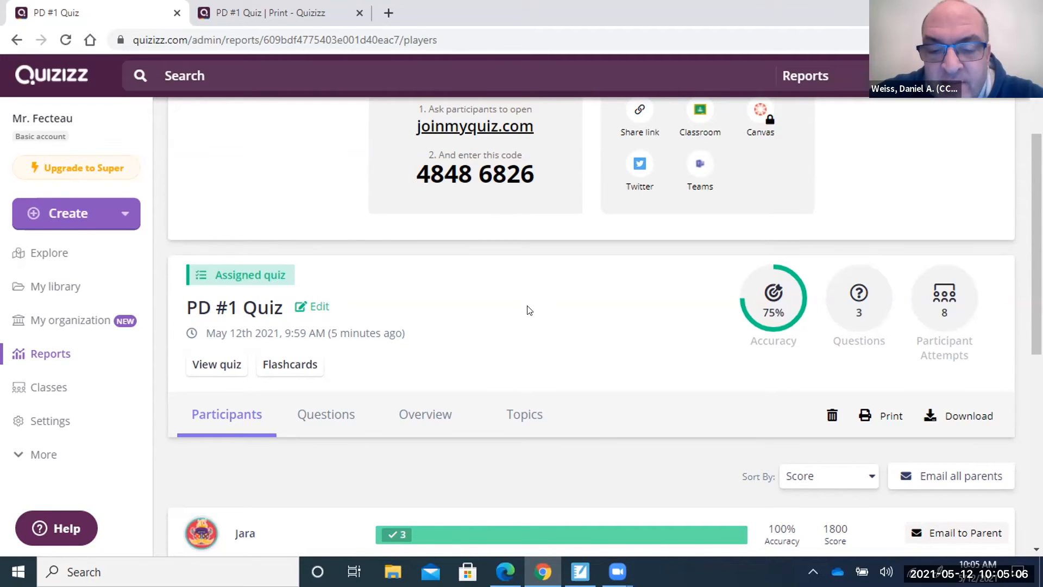
pyautogui.scroll(3, 530, 311)
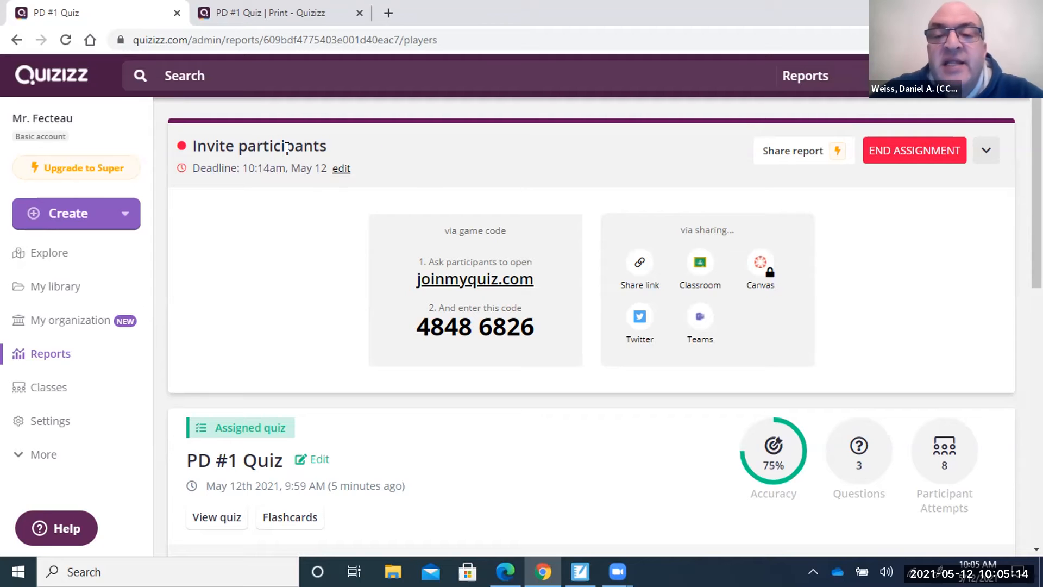
pyautogui.click(64, 41)
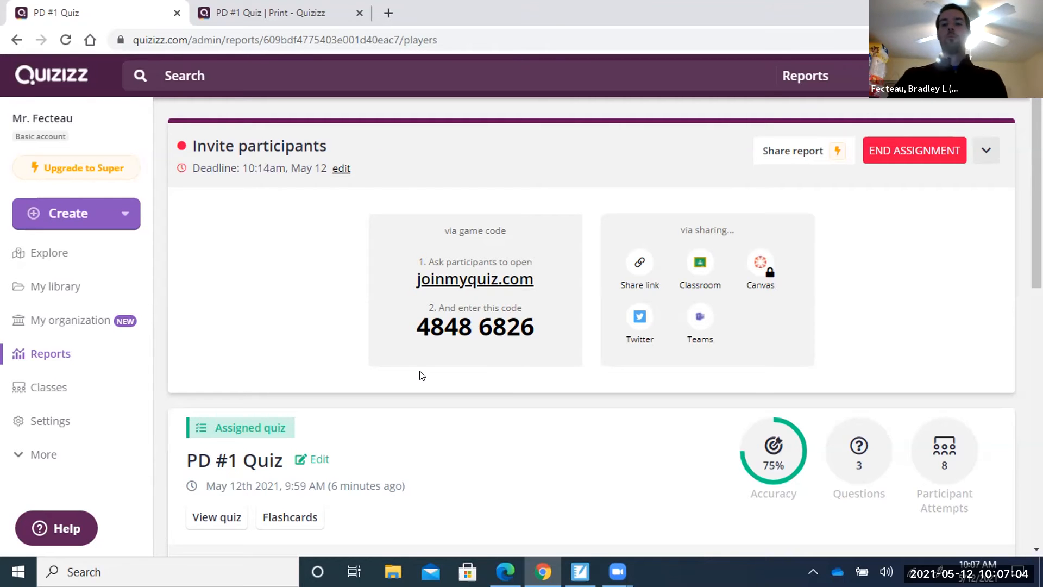
pyautogui.click(64, 40)
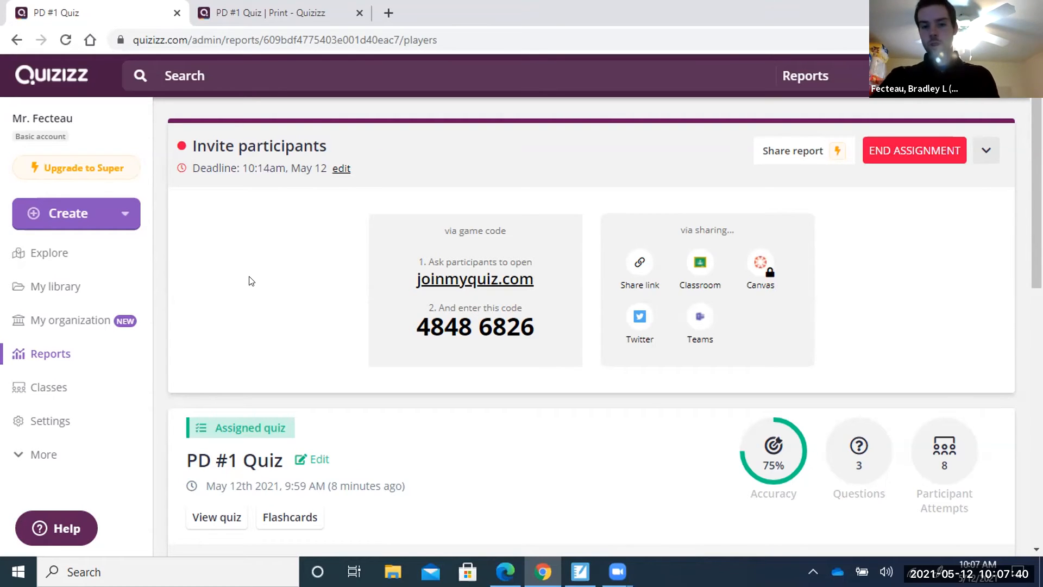
# Scroll to the last of eight participants, ranked from 100% down to 0% accuracy.
pyautogui.scroll(-3, 548, 445)
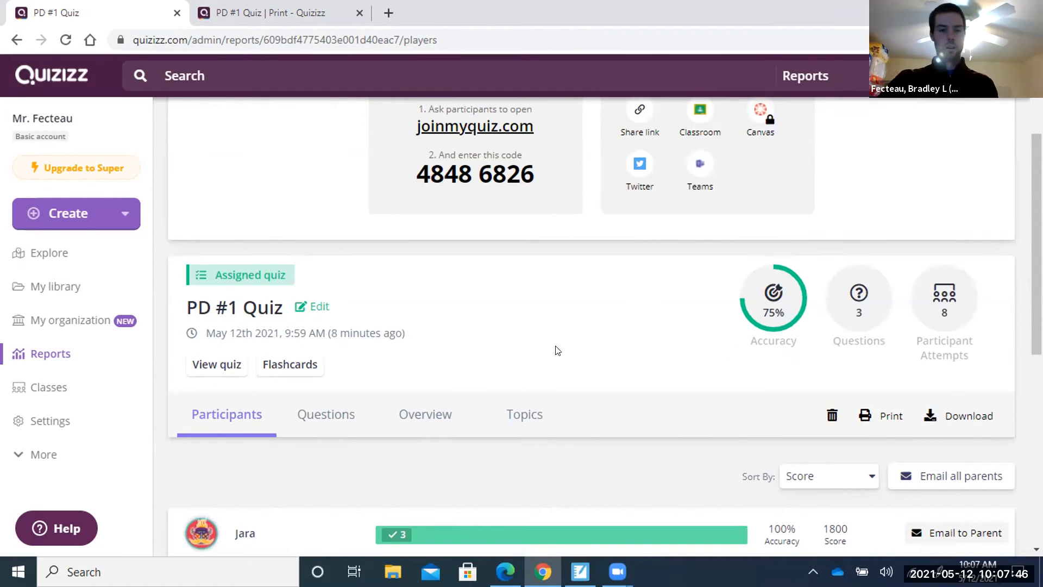
pyautogui.scroll(-3, 551, 354)
pyautogui.scroll(-3, 550, 354)
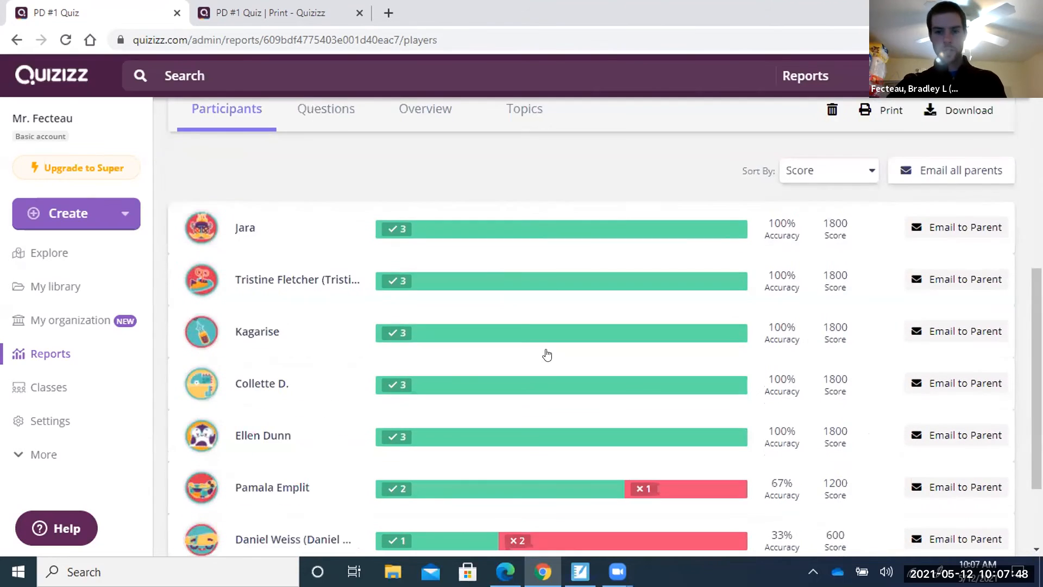
pyautogui.scroll(8, 548, 354)
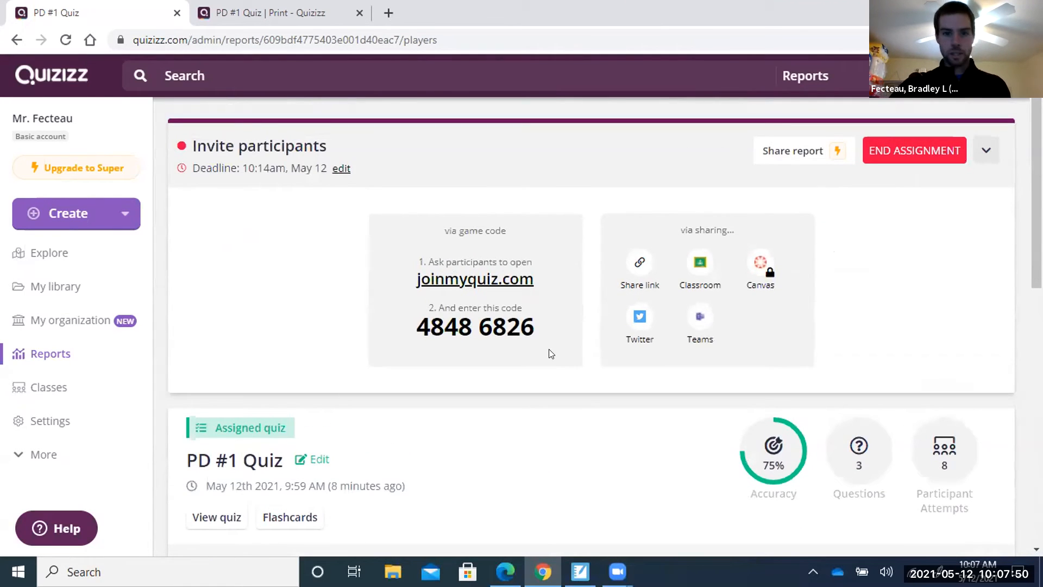
pyautogui.scroll(-7, 551, 353)
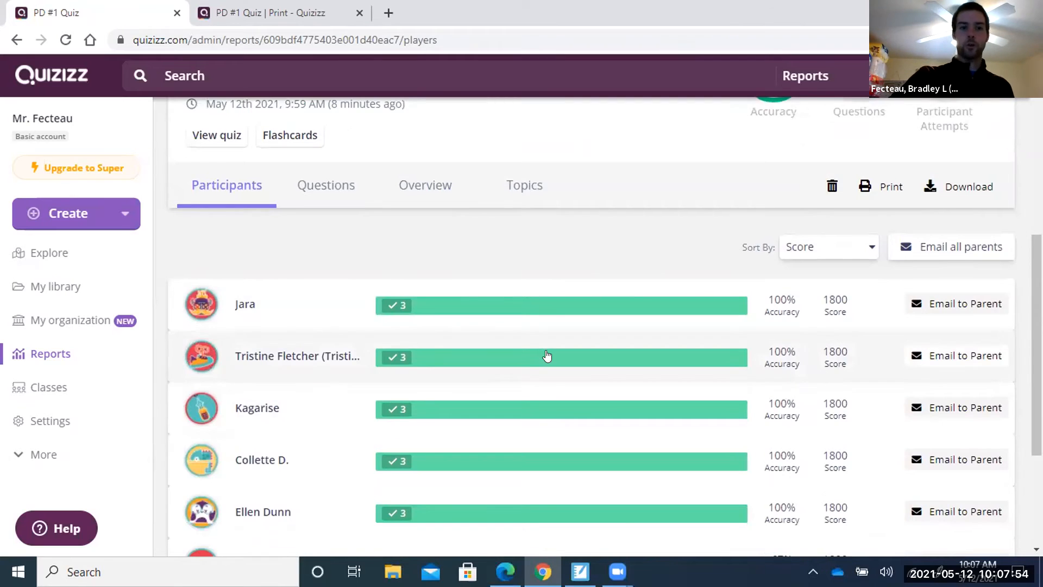
pyautogui.scroll(-1, 548, 353)
pyautogui.scroll(-2, 547, 356)
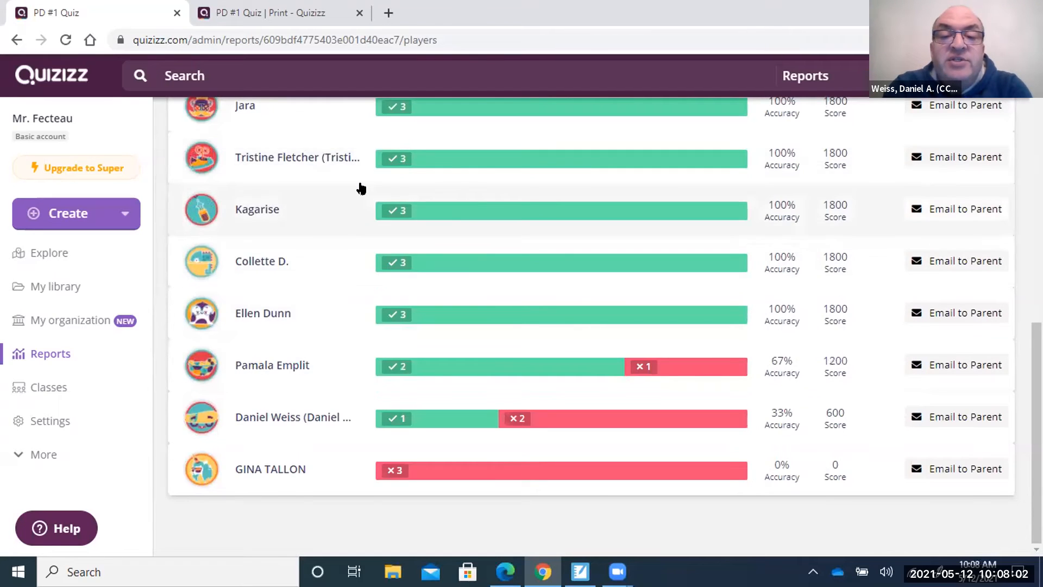
pyautogui.scroll(1, 360, 186)
# Review the 33%-accuracy participant's answers, then close the details and scroll back up.
pyautogui.scroll(-1, 312, 341)
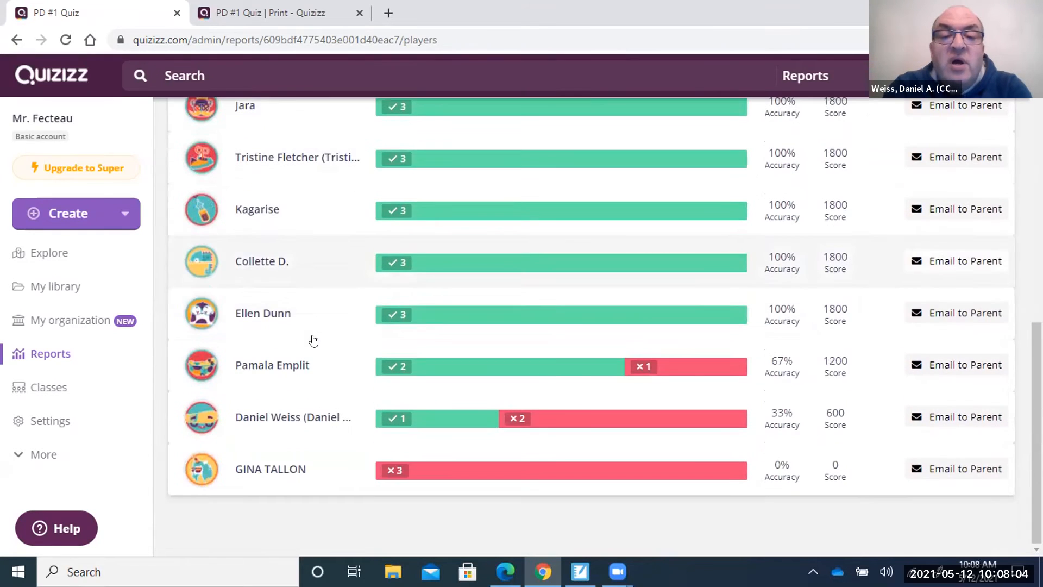
pyautogui.click(505, 420)
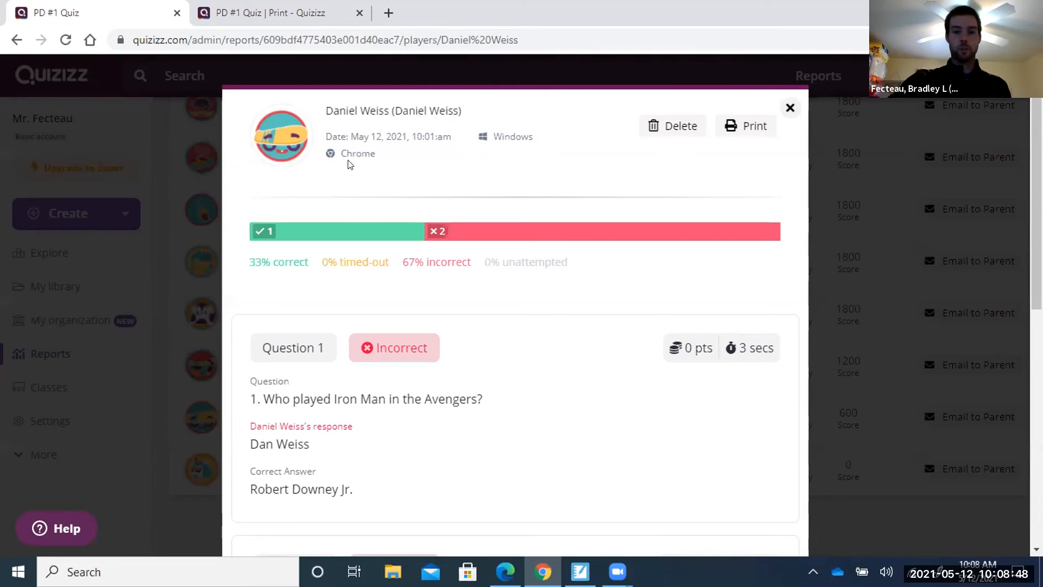
pyautogui.click(790, 108)
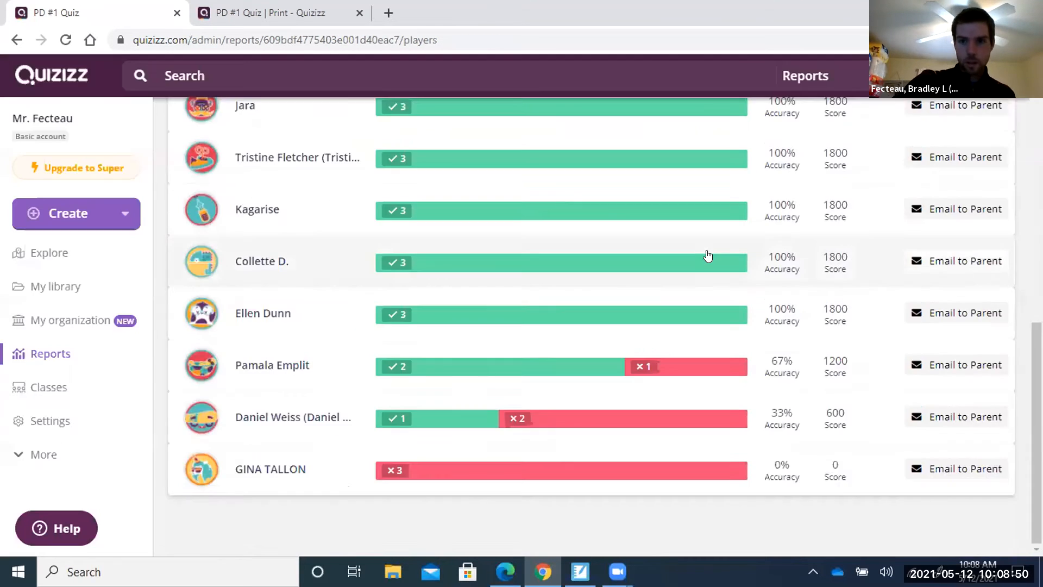
pyautogui.scroll(10, 708, 256)
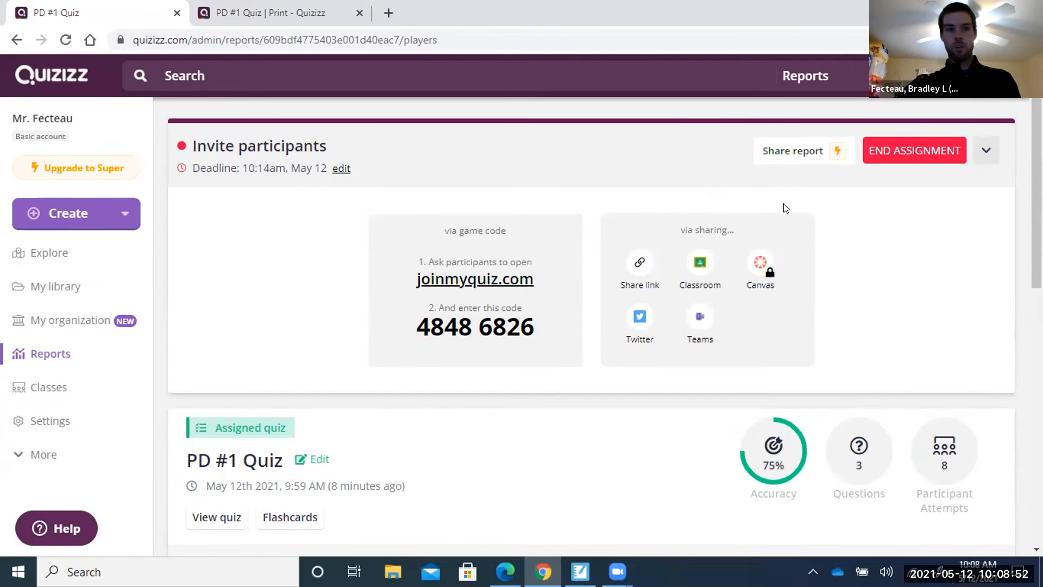
# End the PD #1 Quiz assignment and reopen its report to review participant scores.
pyautogui.click(923, 150)
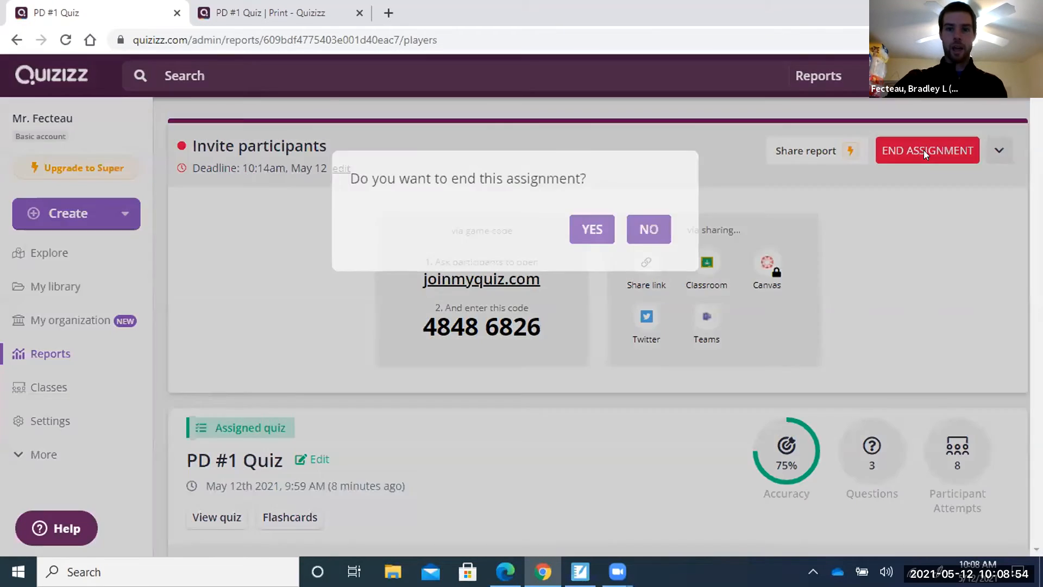
pyautogui.click(593, 171)
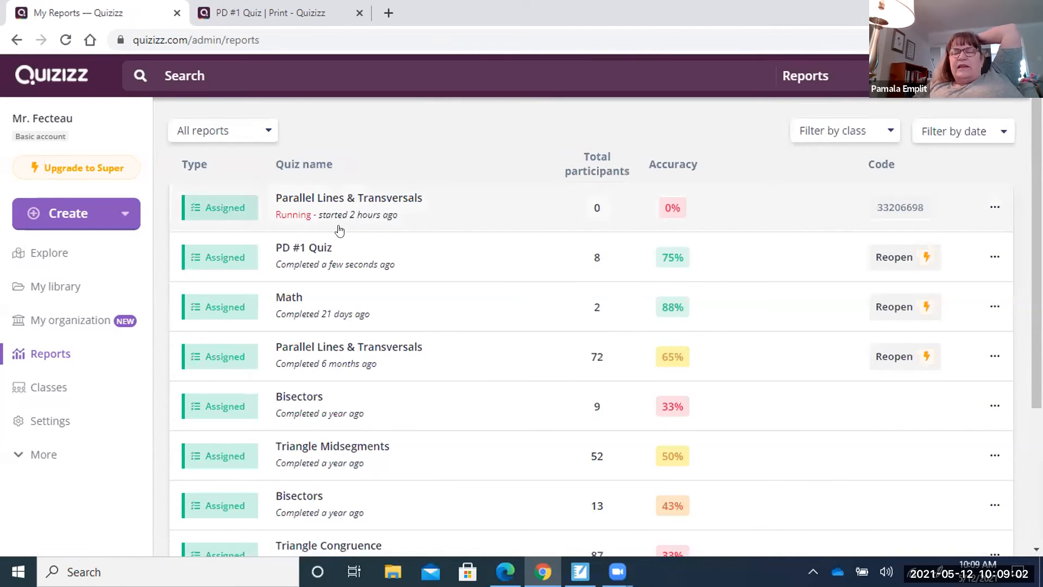
pyautogui.click(322, 250)
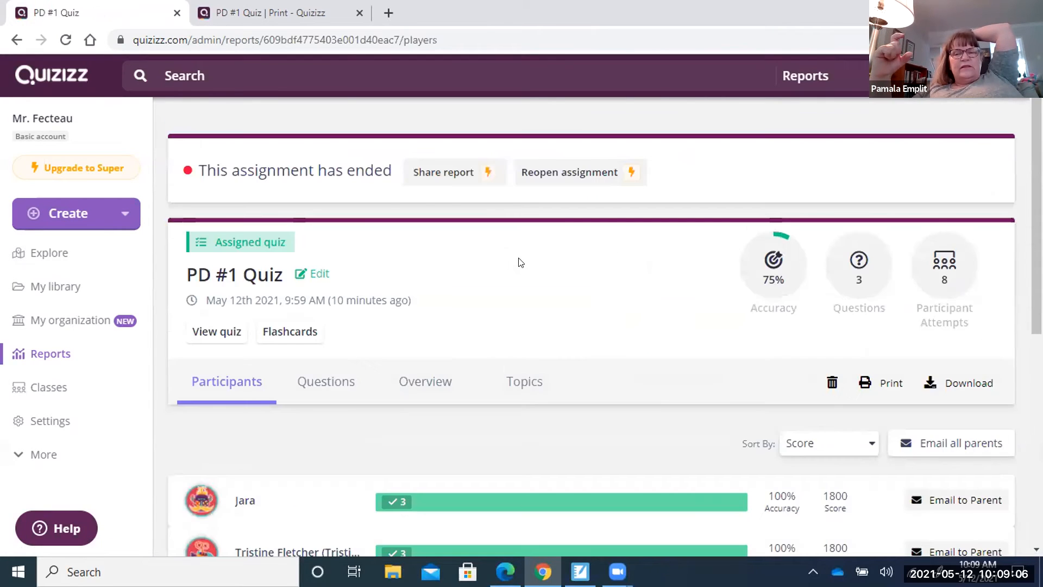
pyautogui.scroll(-3, 581, 391)
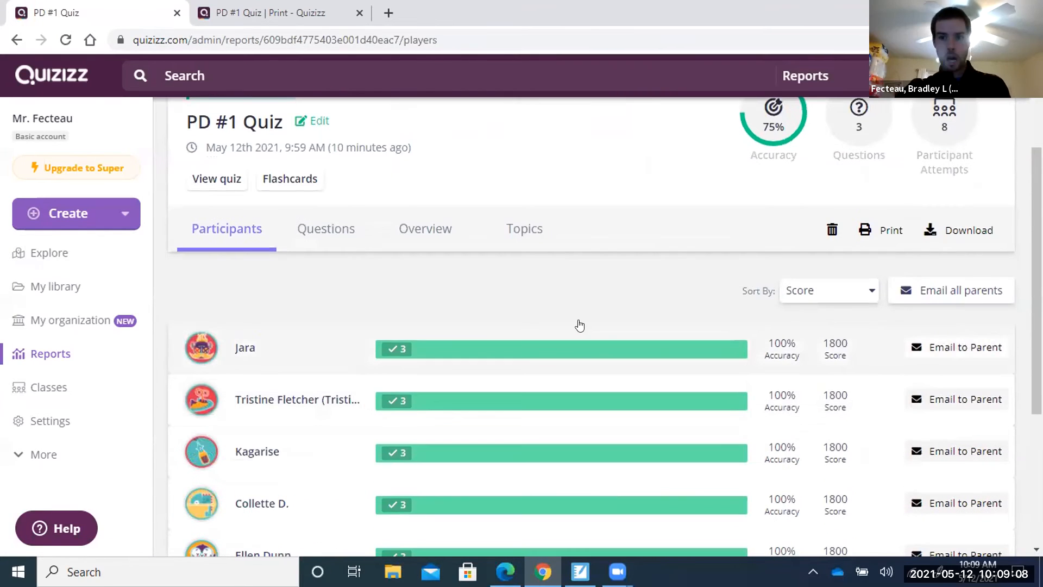
# Open the top 100% student's results, then preview and dismiss their printable copy without printing.
pyautogui.click(262, 354)
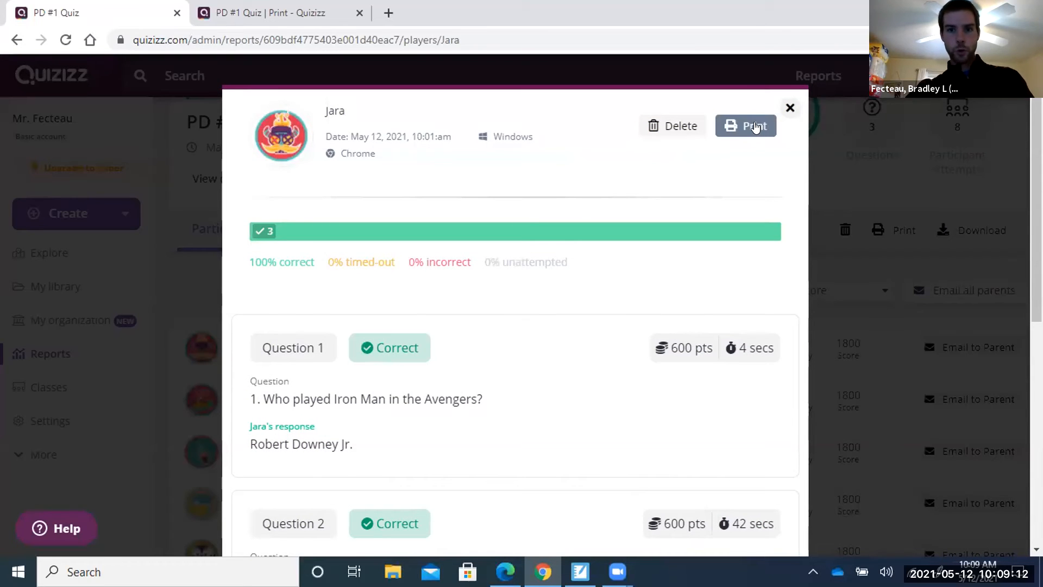
pyautogui.click(754, 126)
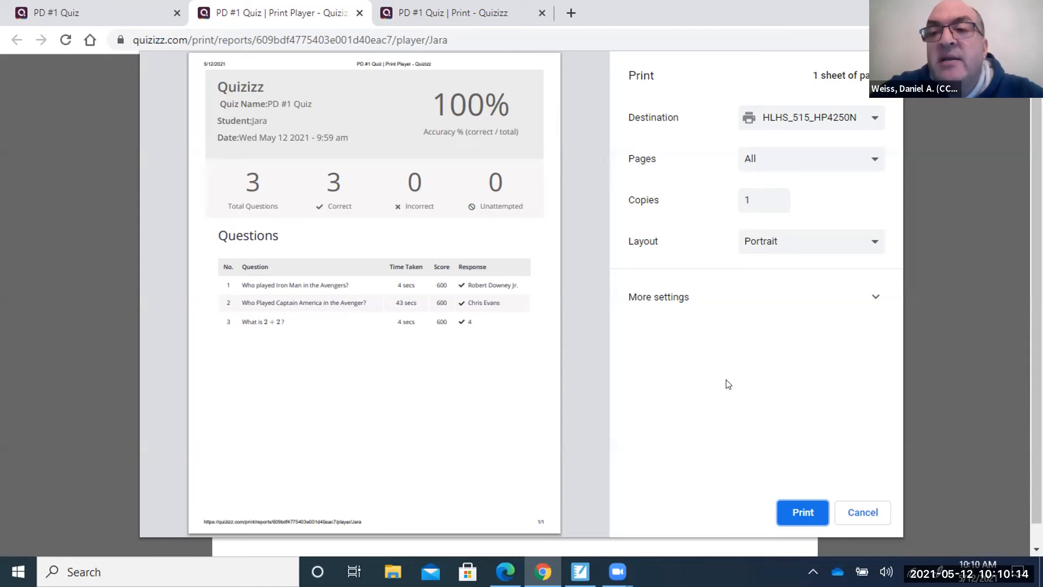
pyautogui.click(852, 513)
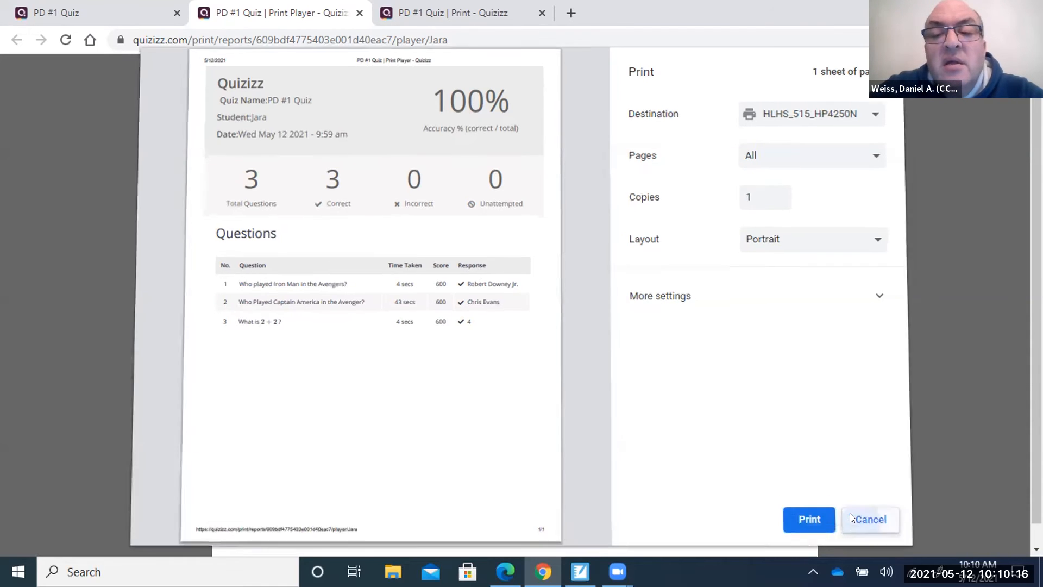
pyautogui.click(359, 13)
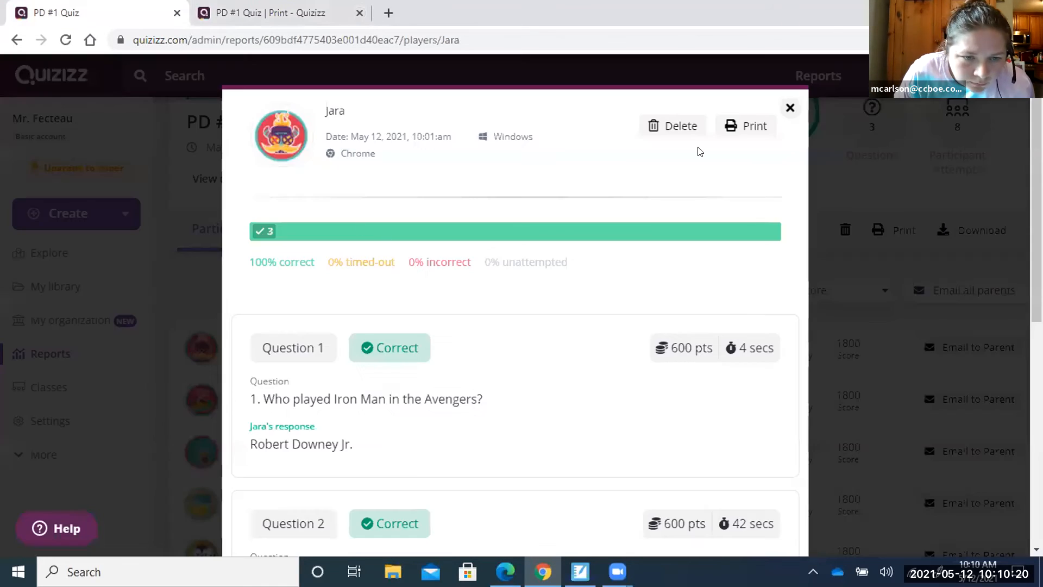
# Switch to the 33% student's results, then preview and dismiss their printable copy without printing.
pyautogui.click(791, 112)
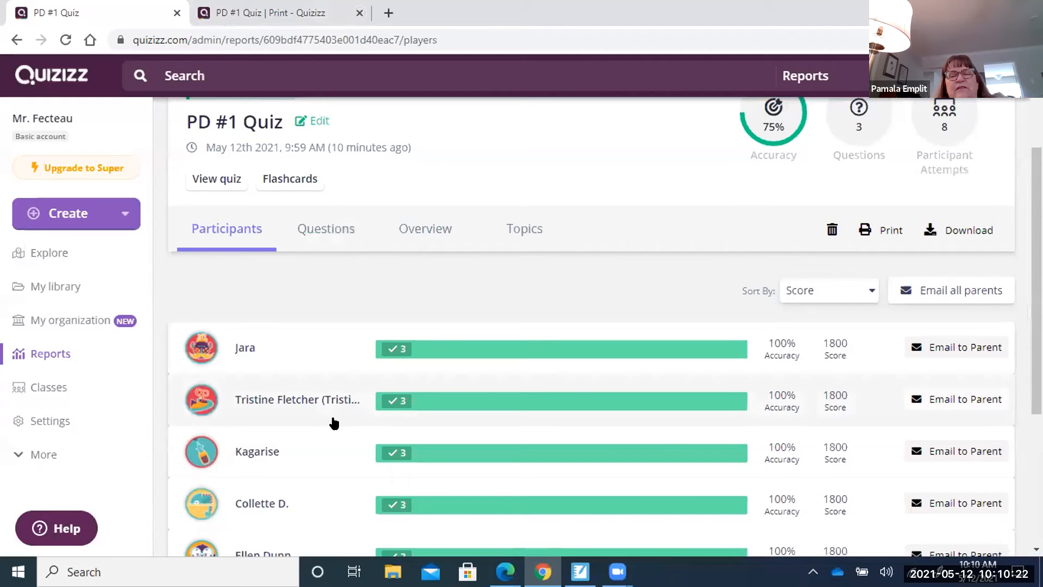
pyautogui.scroll(-3, 326, 413)
pyautogui.scroll(-2, 323, 408)
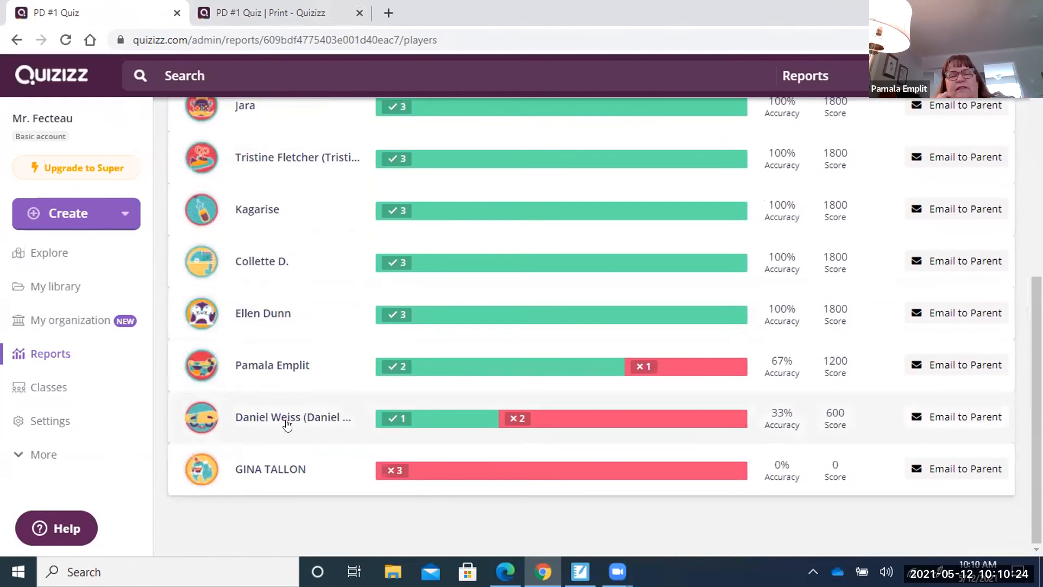
pyautogui.click(290, 419)
pyautogui.click(745, 125)
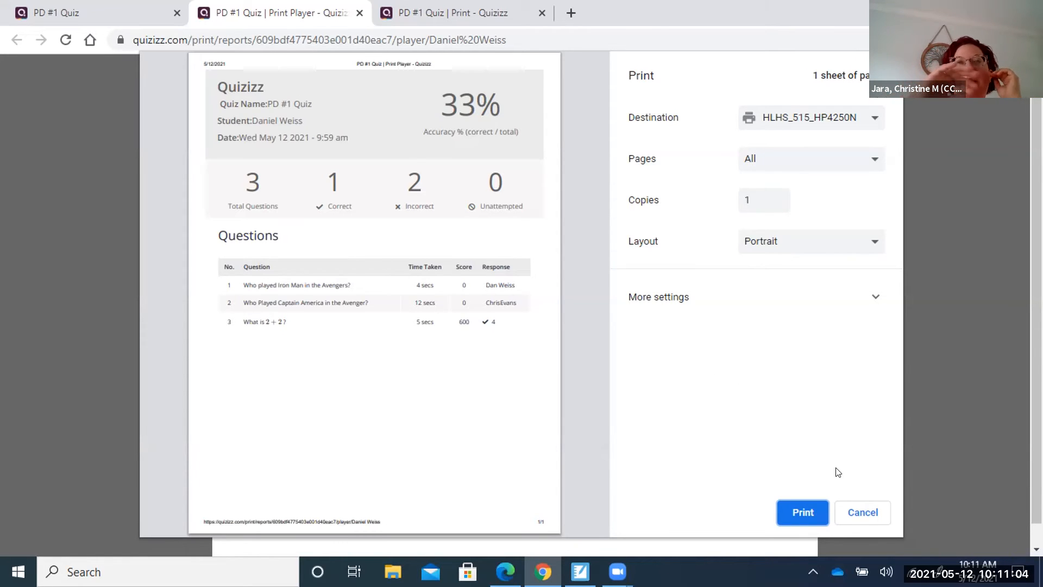
pyautogui.click(865, 519)
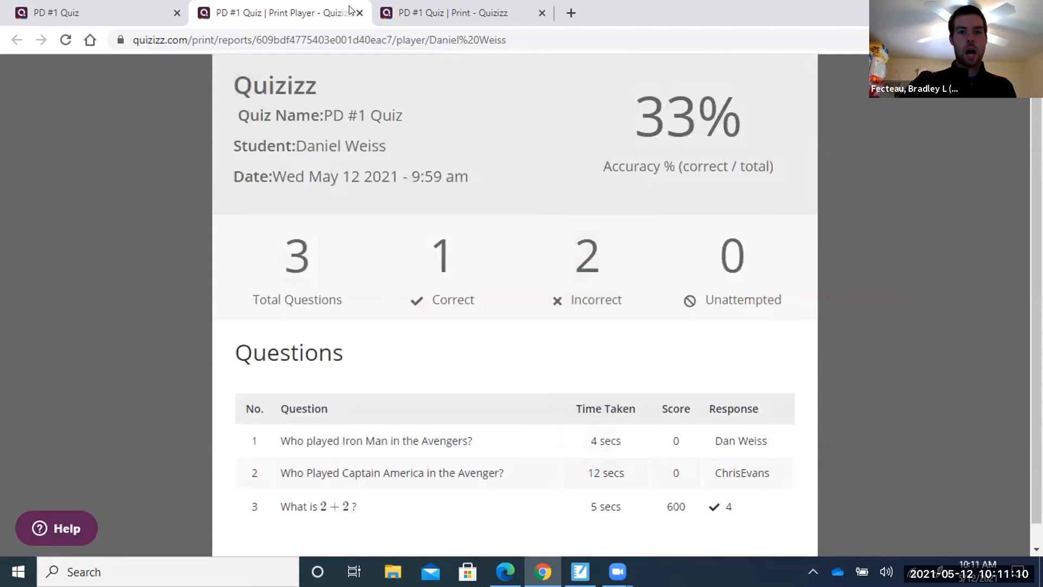
pyautogui.click(358, 12)
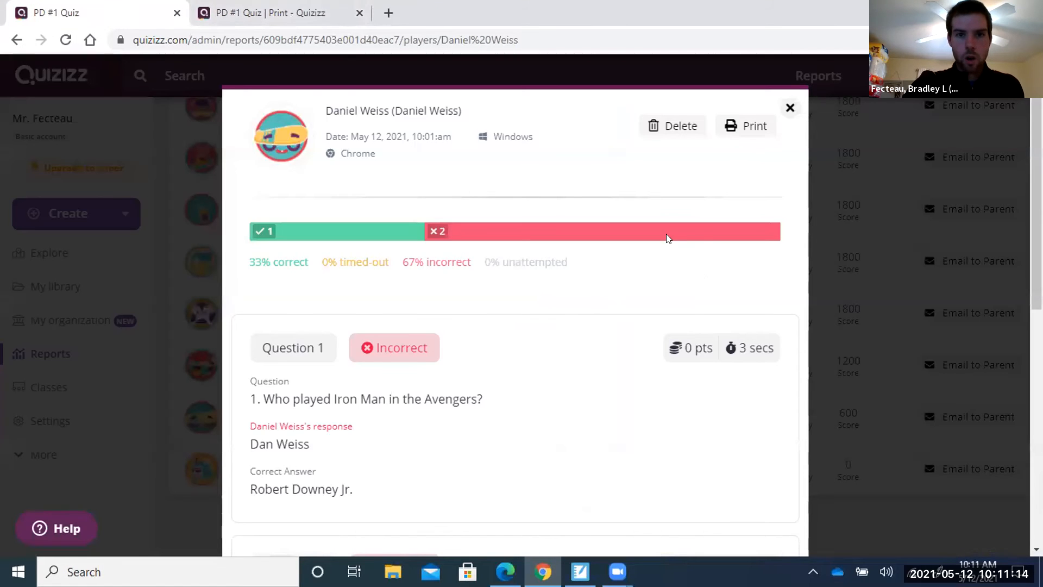
# Reopen the perfect-scoring student's details and review their answers to all three questions.
pyautogui.click(789, 108)
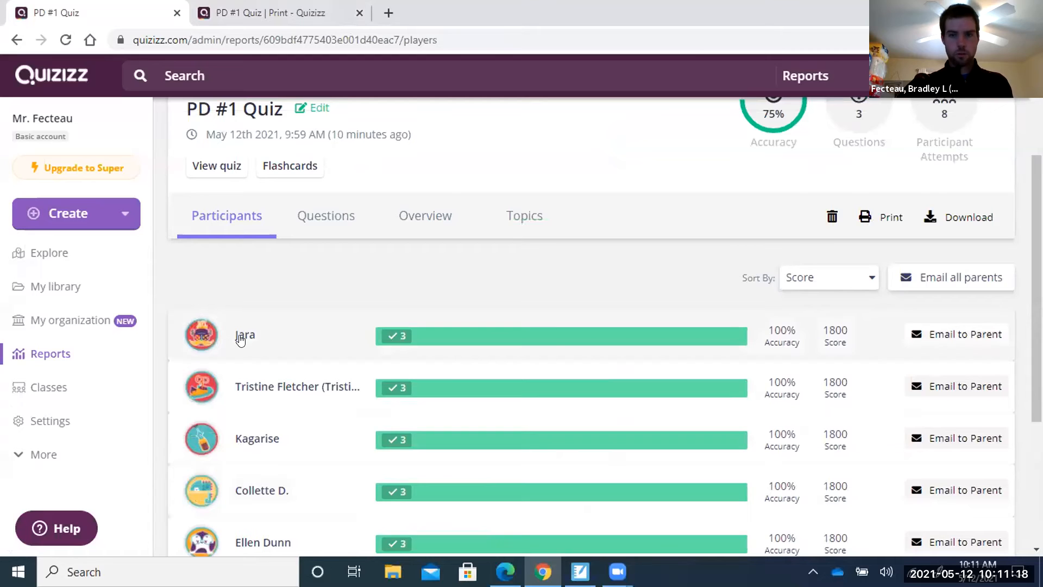
pyautogui.click(241, 340)
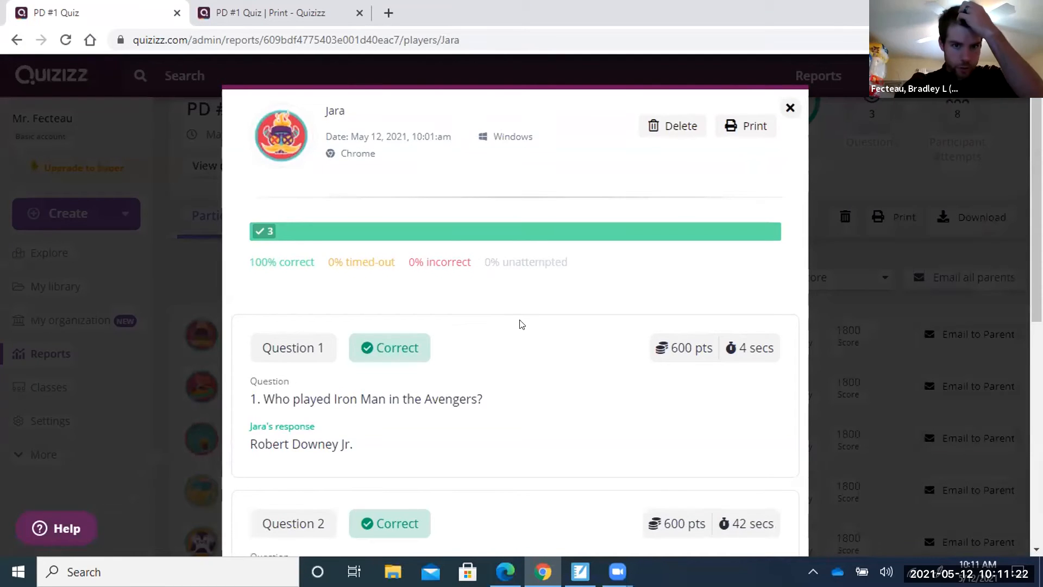
pyautogui.scroll(-3, 522, 324)
pyautogui.scroll(-3, 522, 324)
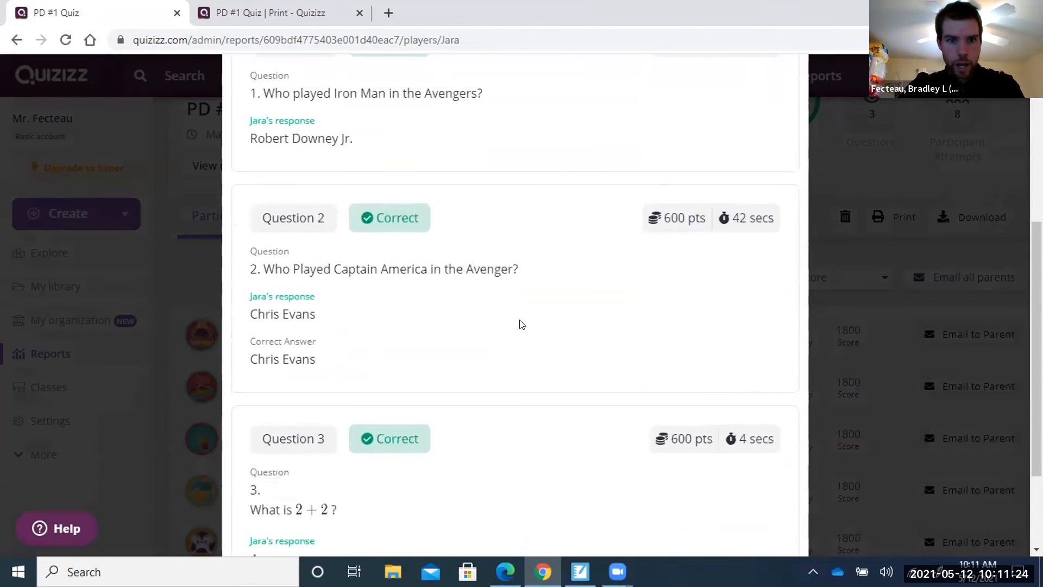
pyautogui.scroll(-1, 522, 325)
pyautogui.scroll(1, 522, 325)
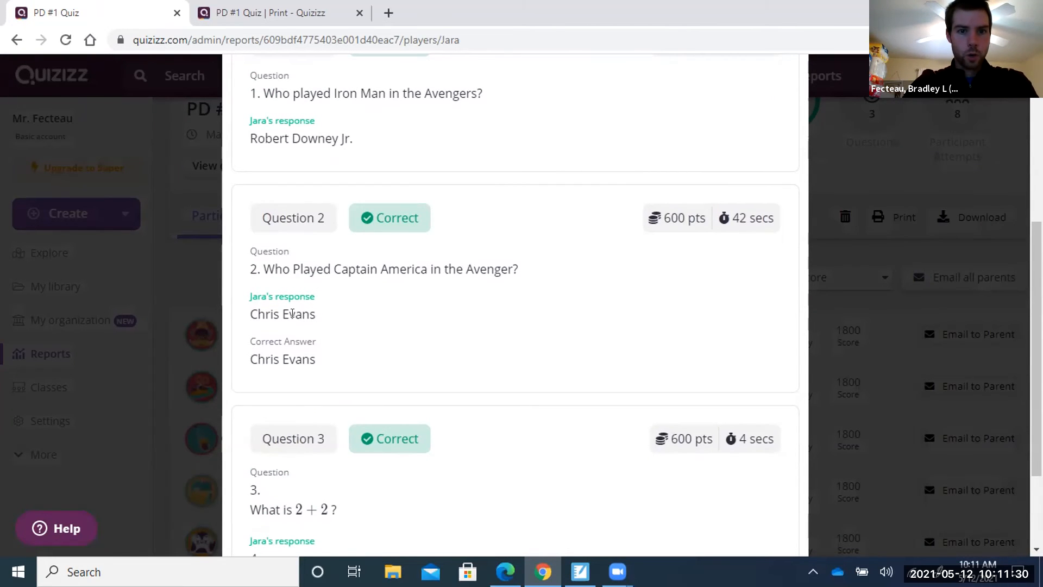
pyautogui.scroll(3, 444, 354)
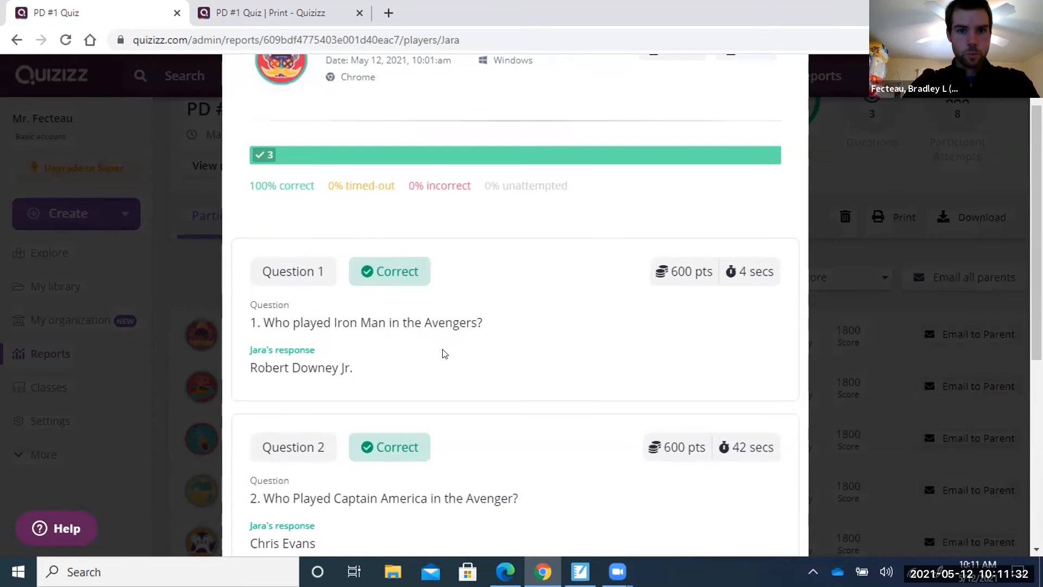
pyautogui.scroll(2, 445, 353)
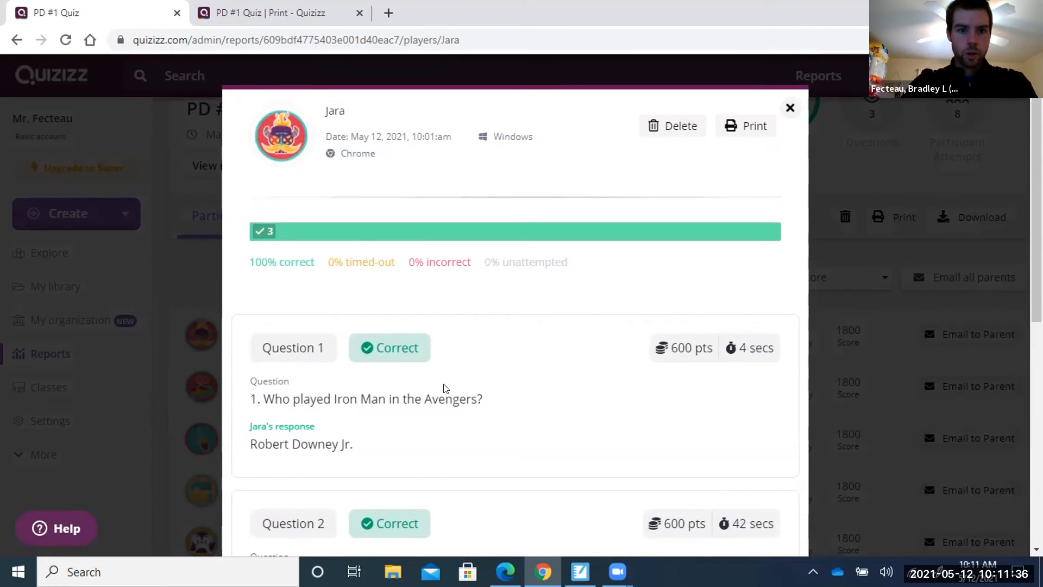
pyautogui.scroll(-4, 444, 388)
pyautogui.scroll(-3, 445, 388)
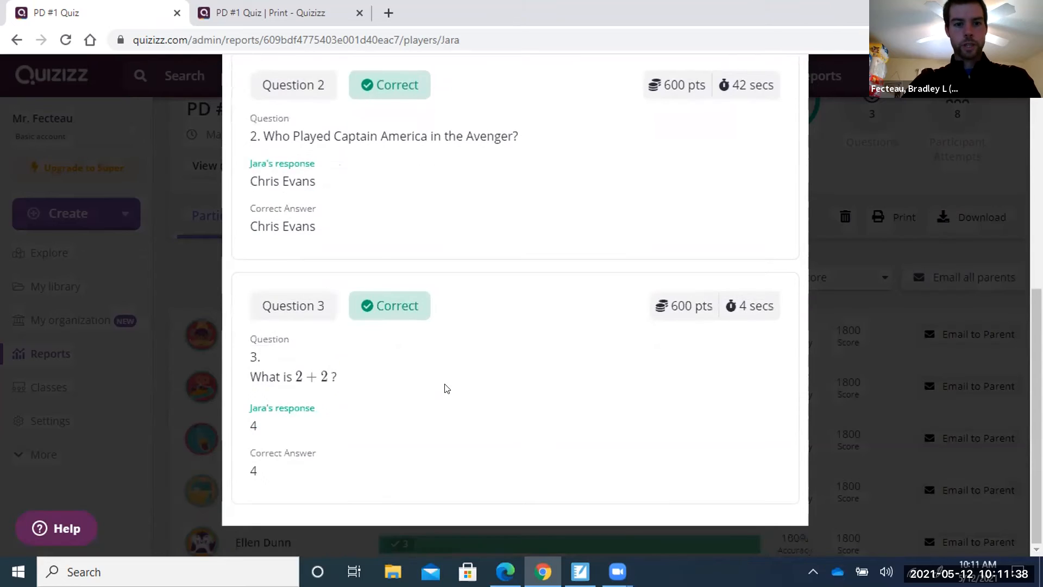
pyautogui.scroll(4, 445, 388)
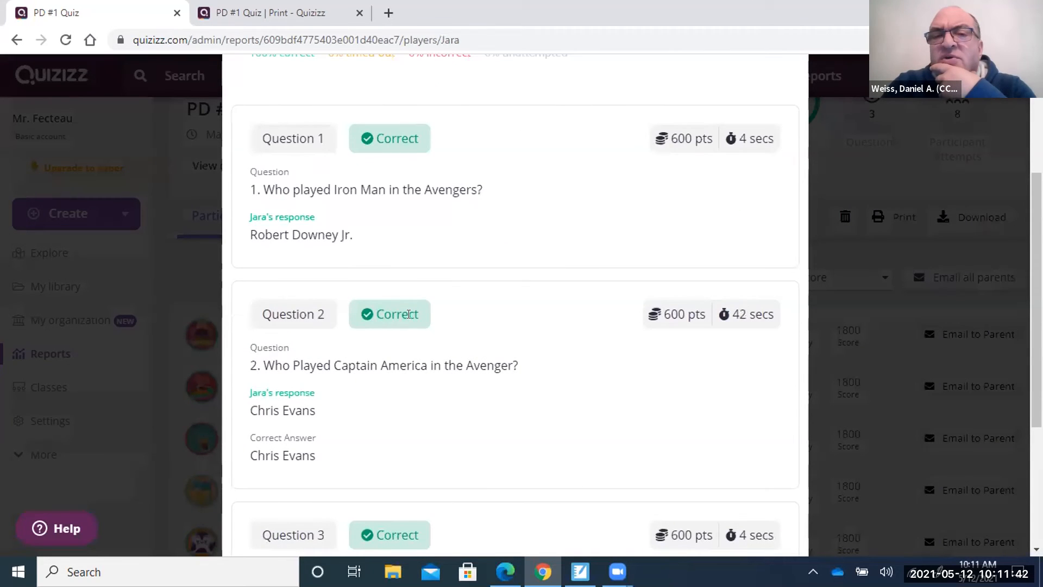
pyautogui.scroll(4, 550, 366)
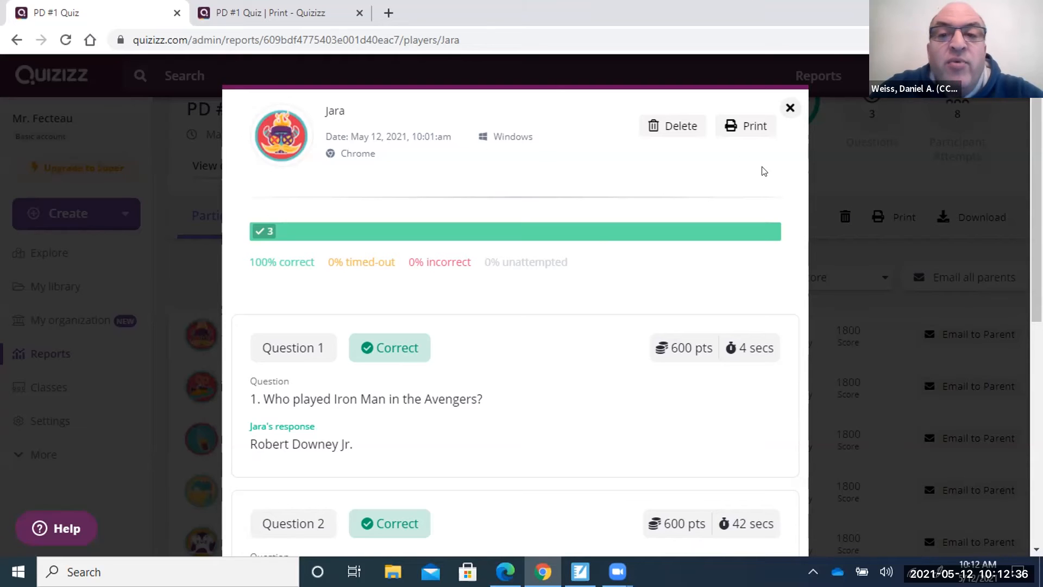
# Close the student's response details to return to the My Reports list.
pyautogui.click(790, 107)
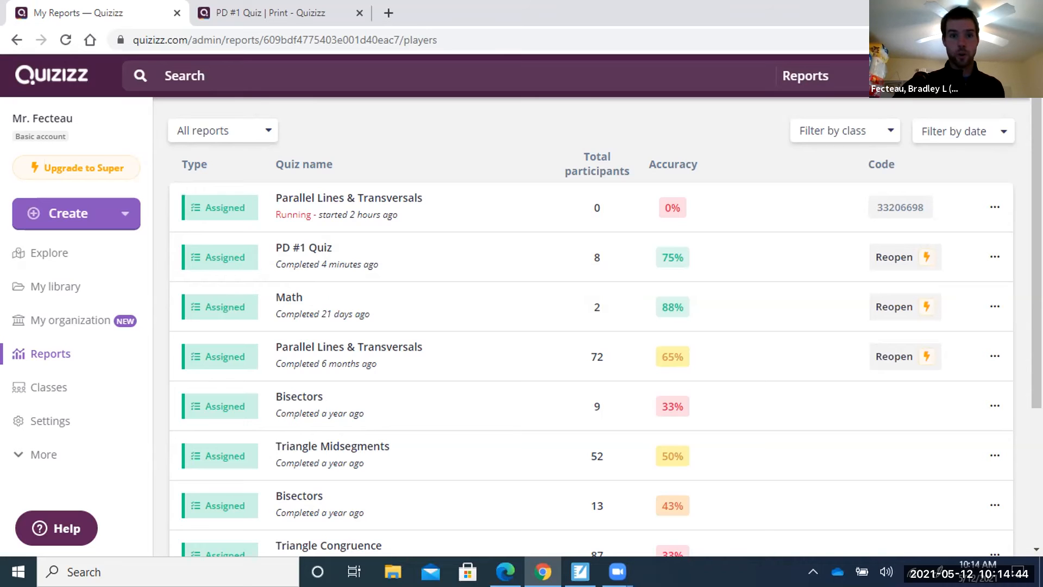
# Return to SMART Notebook and advance two slides to the Attempt #4 result showing 70% correct.
pyautogui.click(955, 8)
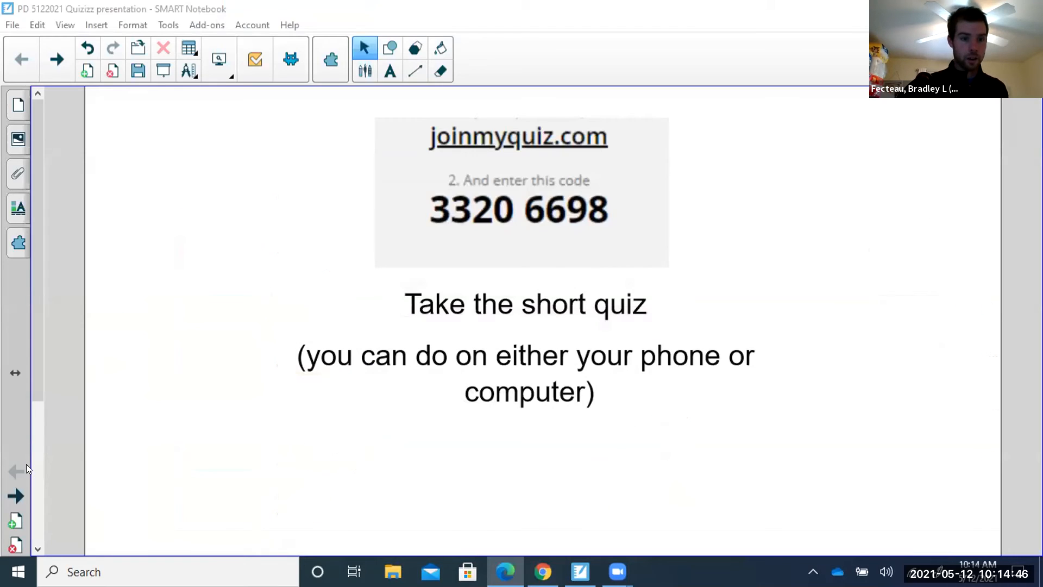
pyautogui.click(16, 504)
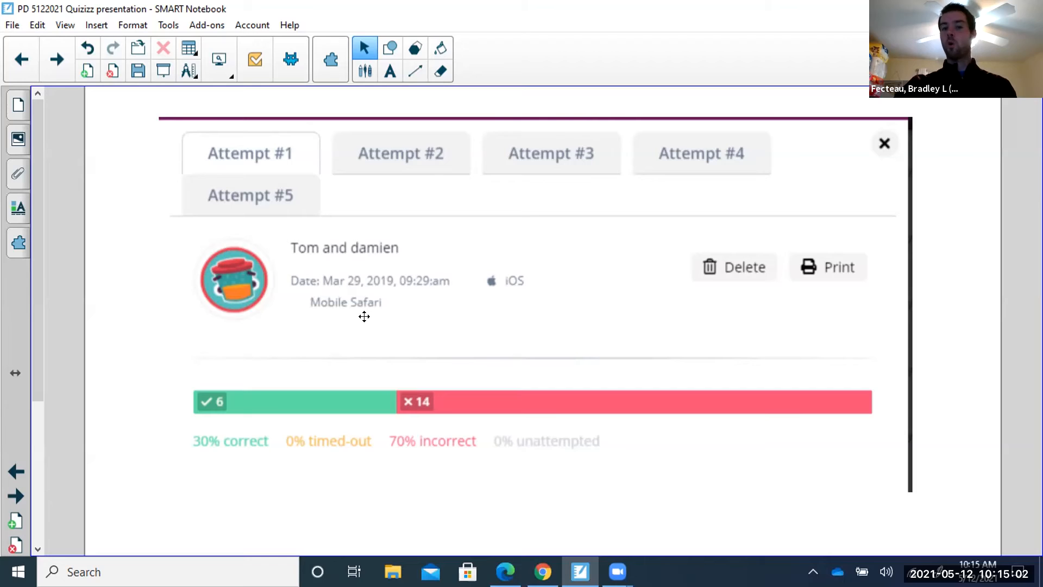
pyautogui.scroll(-2, 641, 361)
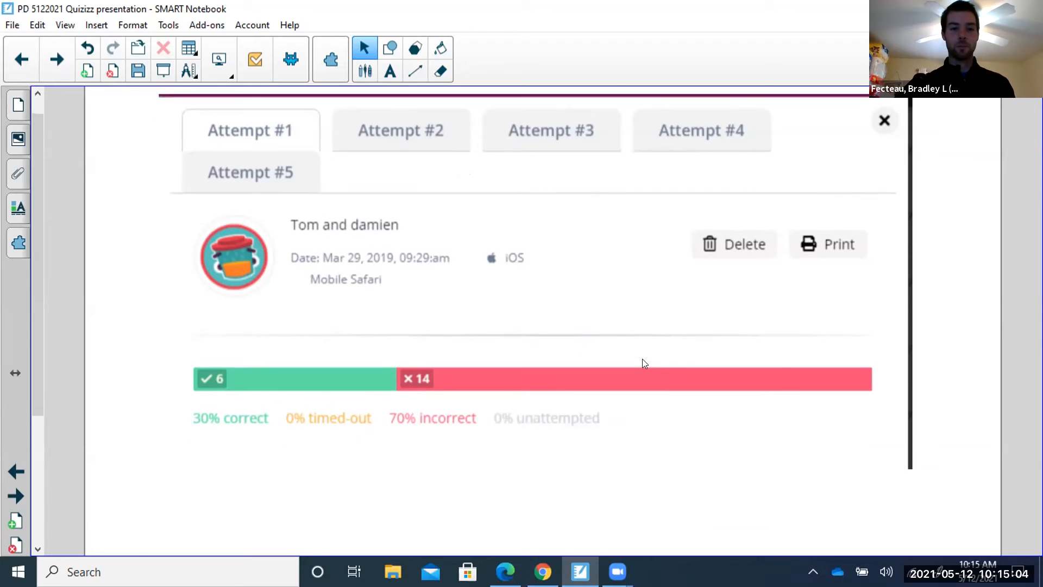
pyautogui.scroll(2, 645, 354)
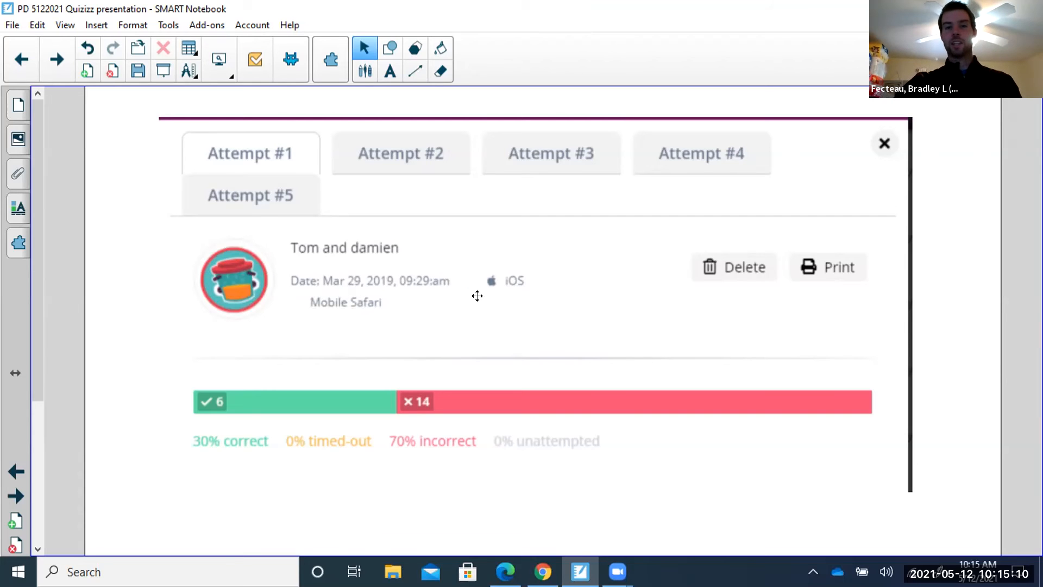
pyautogui.click(17, 496)
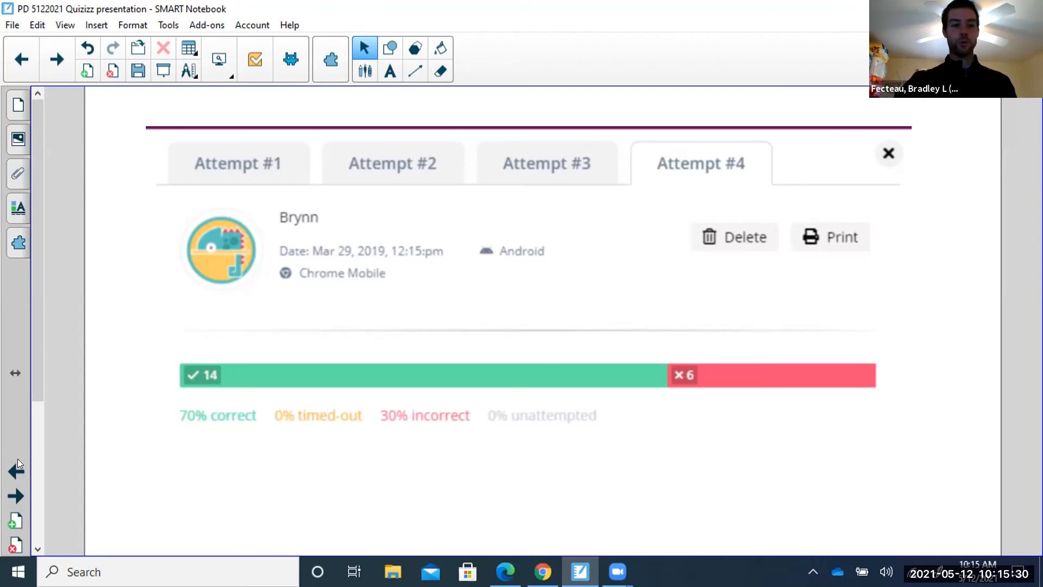
# Advance the SMART Notebook presentation to the next student's quiz attempt slide.
pyautogui.click(15, 496)
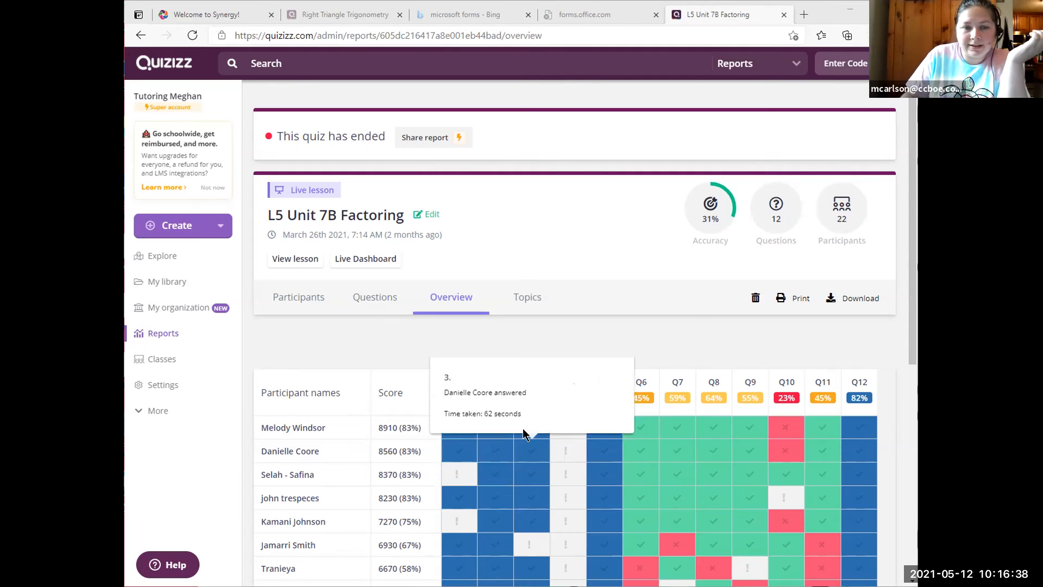
pyautogui.click(302, 299)
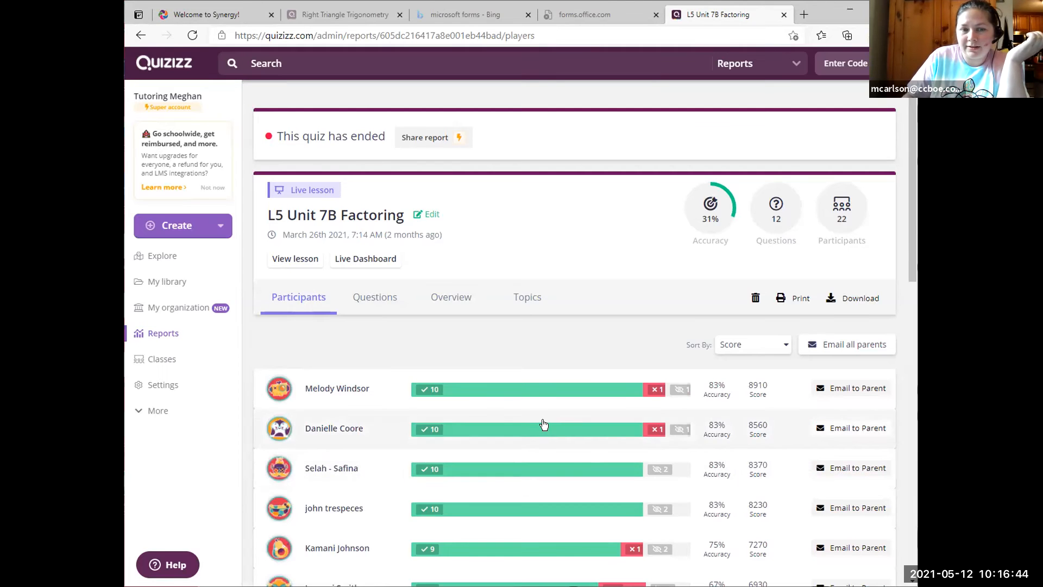
pyautogui.click(379, 296)
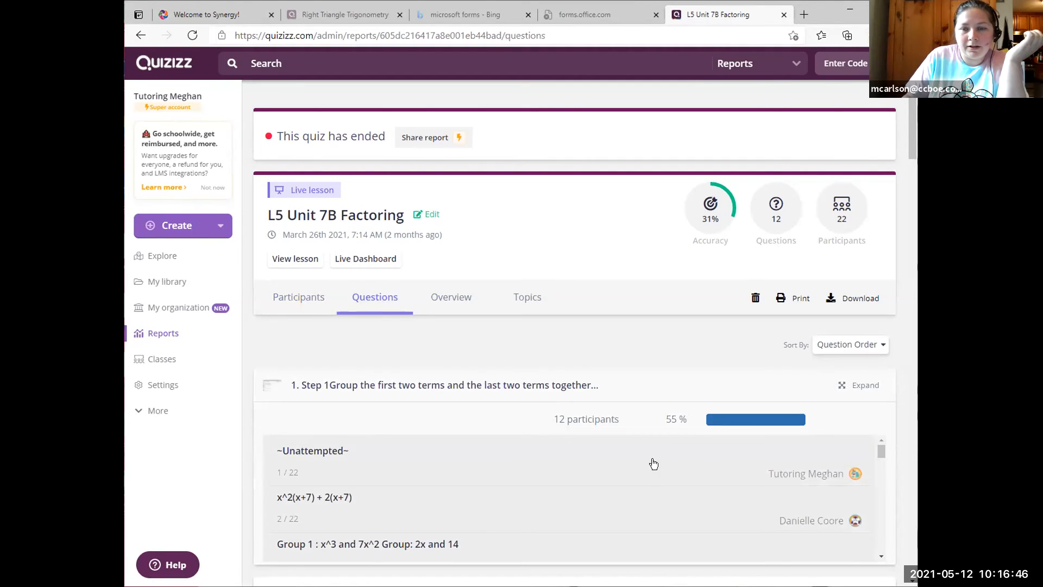
pyautogui.scroll(-1, 710, 445)
pyautogui.scroll(-9, 705, 478)
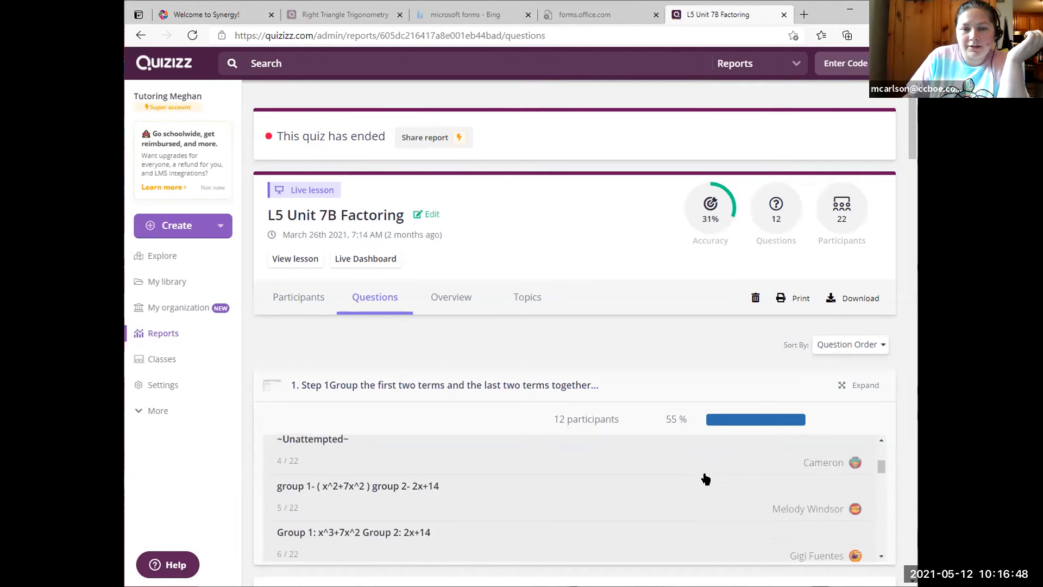
pyautogui.scroll(-8, 706, 478)
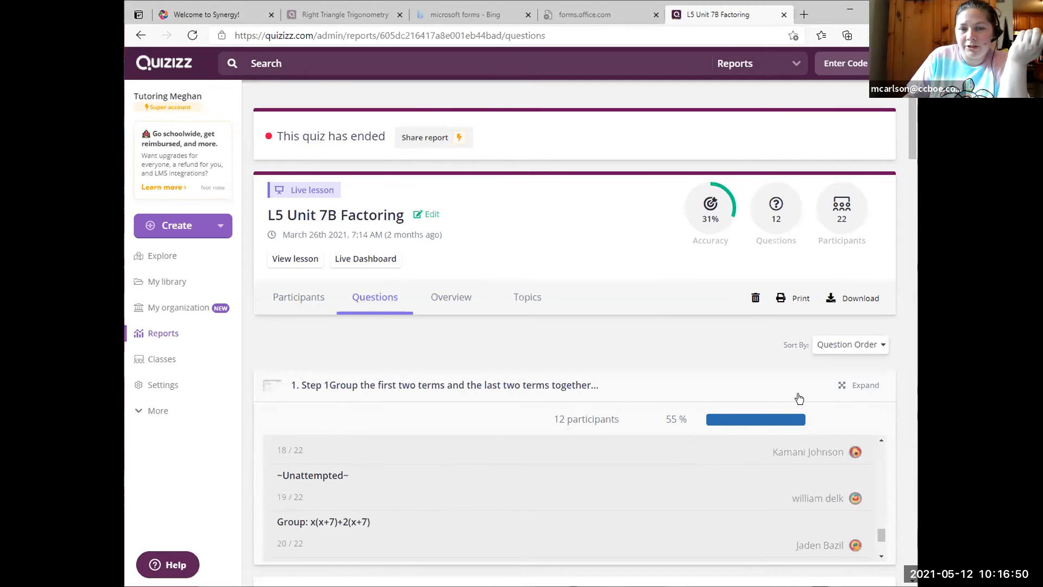
pyautogui.scroll(-1, 702, 489)
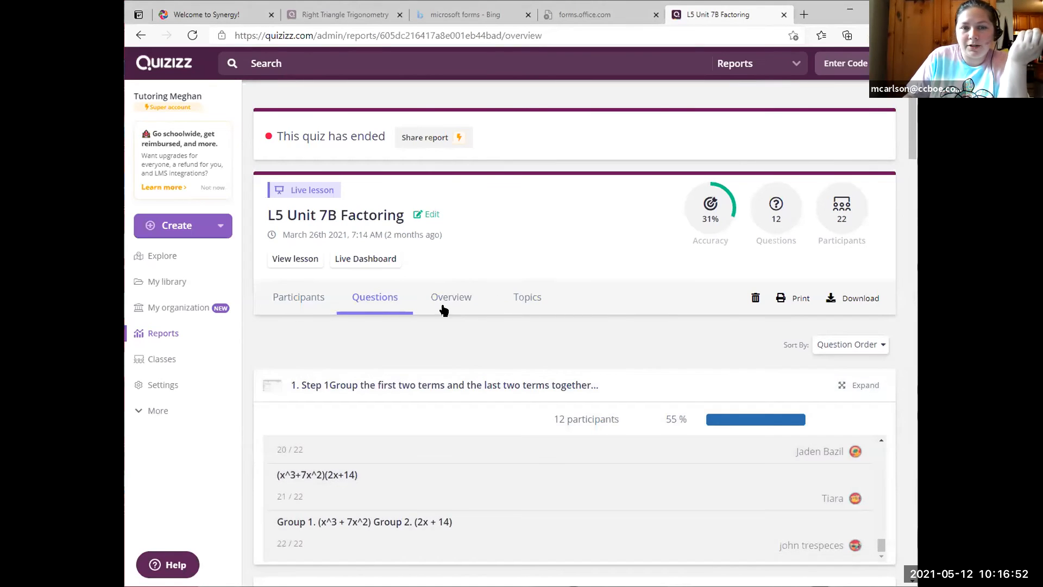
pyautogui.click(442, 308)
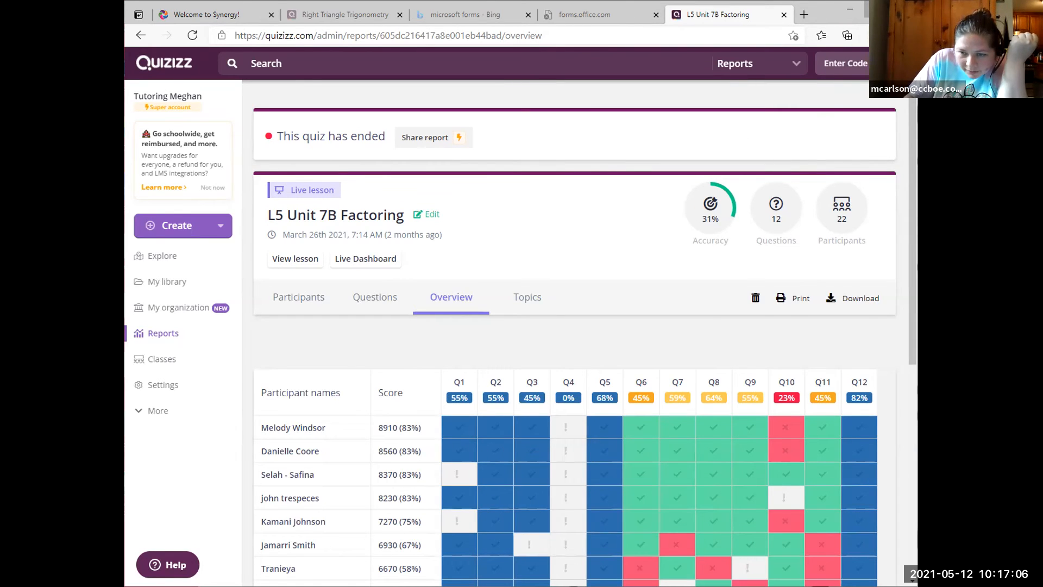
# Maximize the browser window showing the L5 Unit 7B Factoring overview.
pyautogui.click(876, 10)
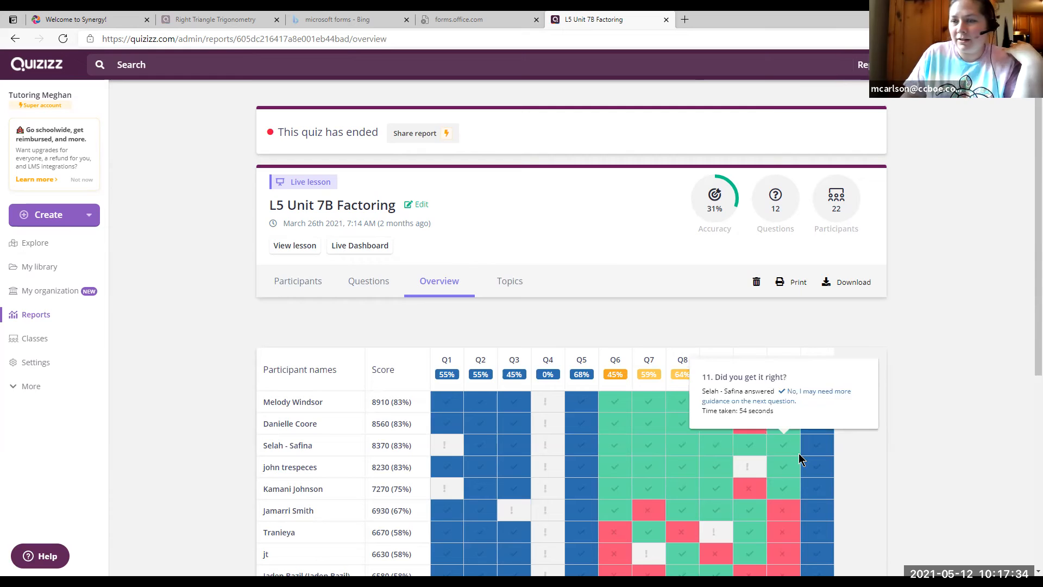
# Open My library and browse its collections, such as 7B Factoring Algebra and 8 Trigonometry.
pyautogui.click(41, 267)
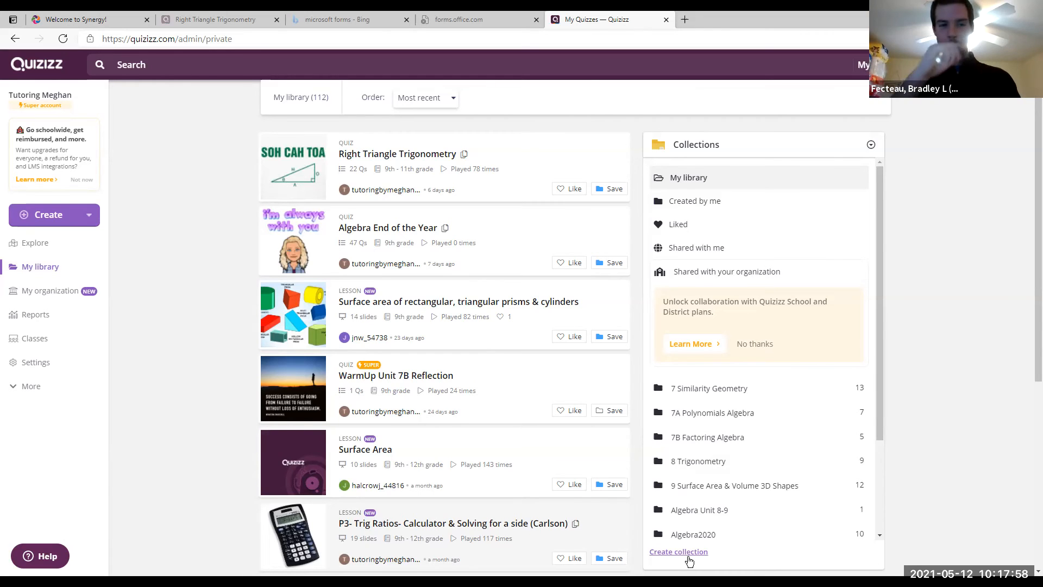
pyautogui.scroll(-2, 727, 496)
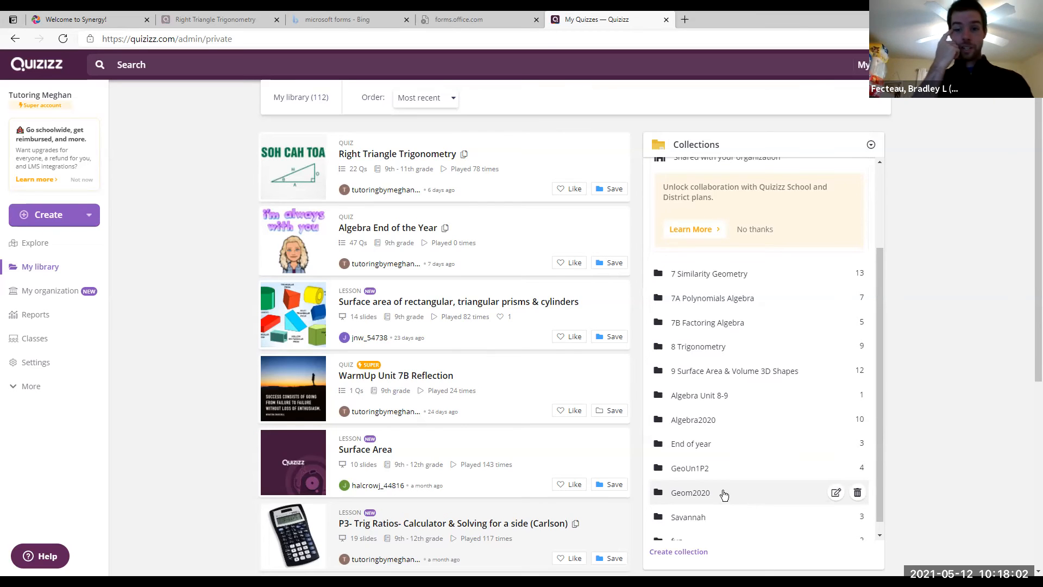
pyautogui.scroll(-3, 752, 502)
pyautogui.scroll(3, 753, 502)
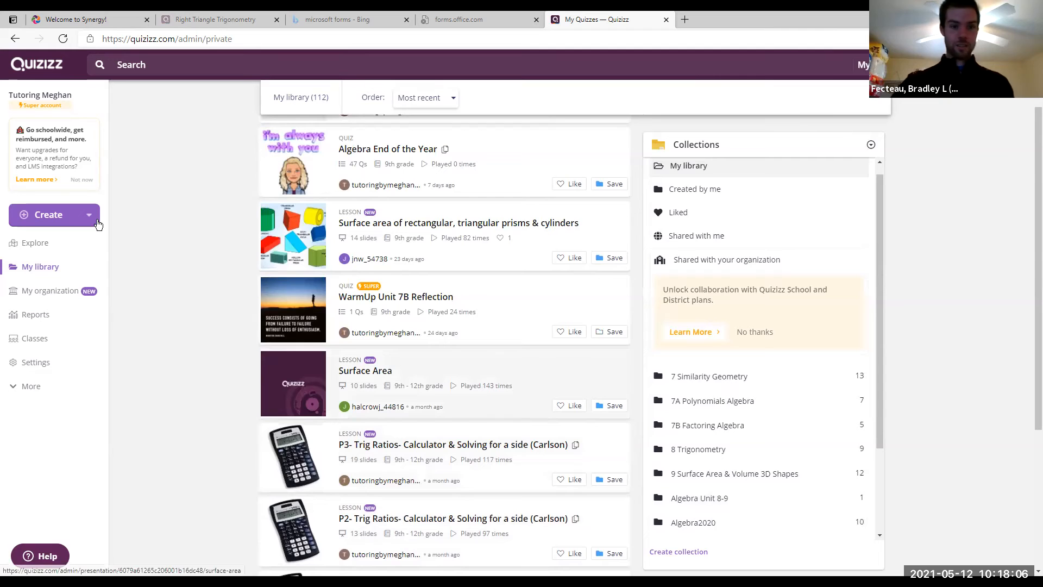
pyautogui.scroll(1, 831, 259)
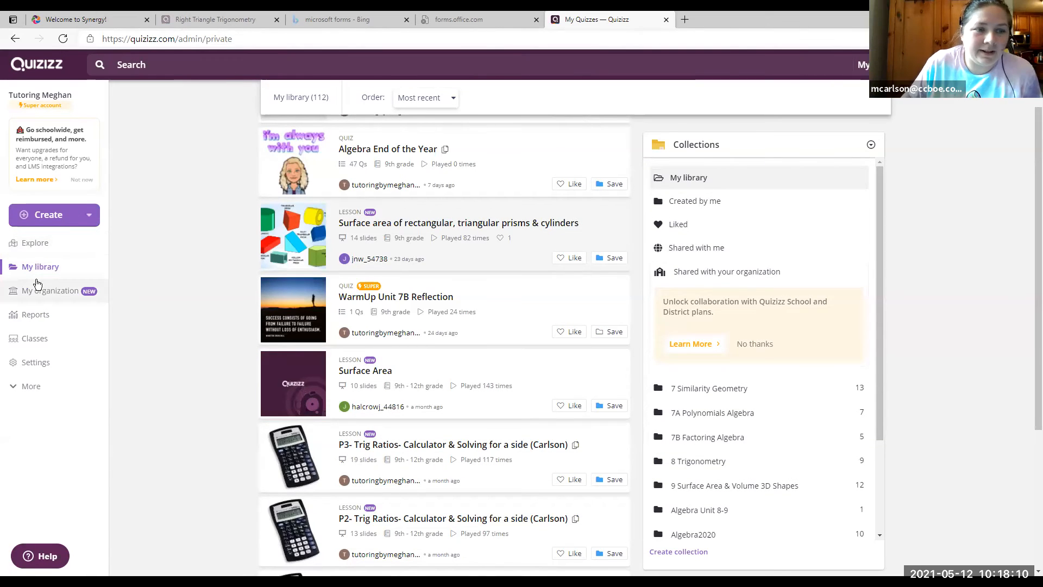
# Open Reports, check page 2 of the list, then return to page 1.
pyautogui.click(47, 322)
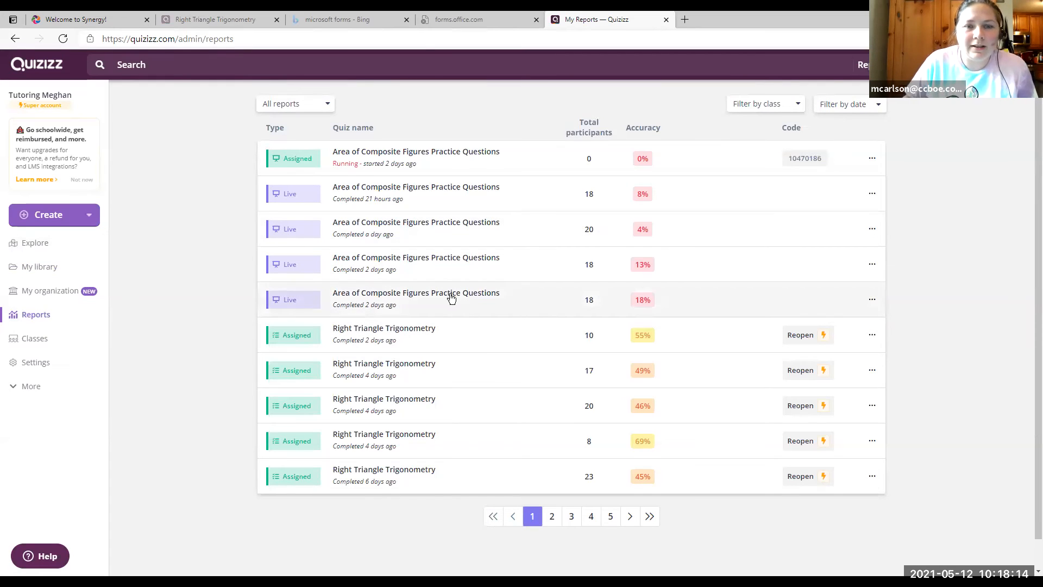
pyautogui.click(552, 516)
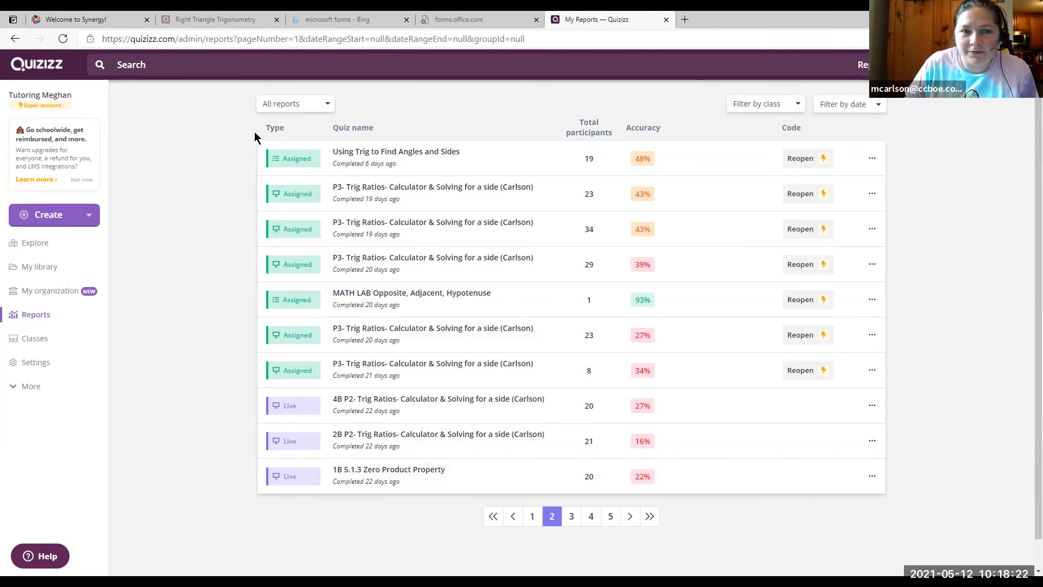
pyautogui.click(536, 515)
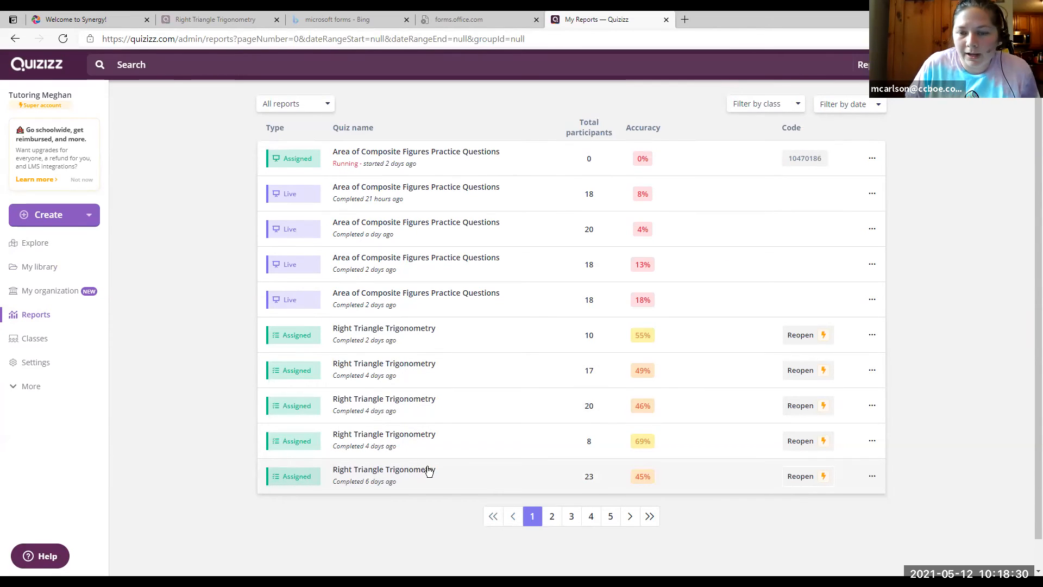
# Rename the 23-participant, 45% report to '2A Right Triangle Trigonometry' and return to My Reports.
pyautogui.click(876, 477)
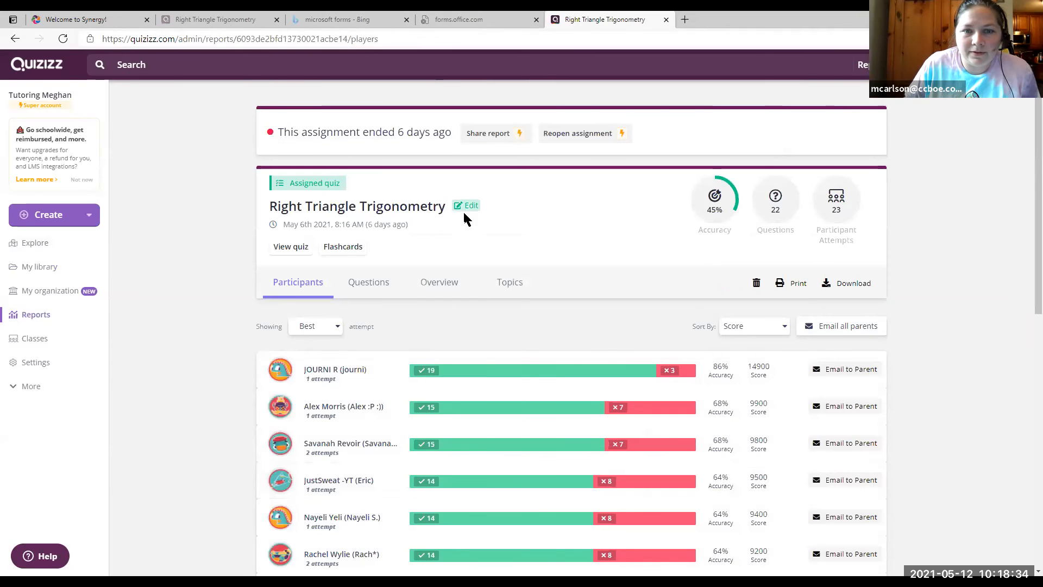
pyautogui.click(471, 206)
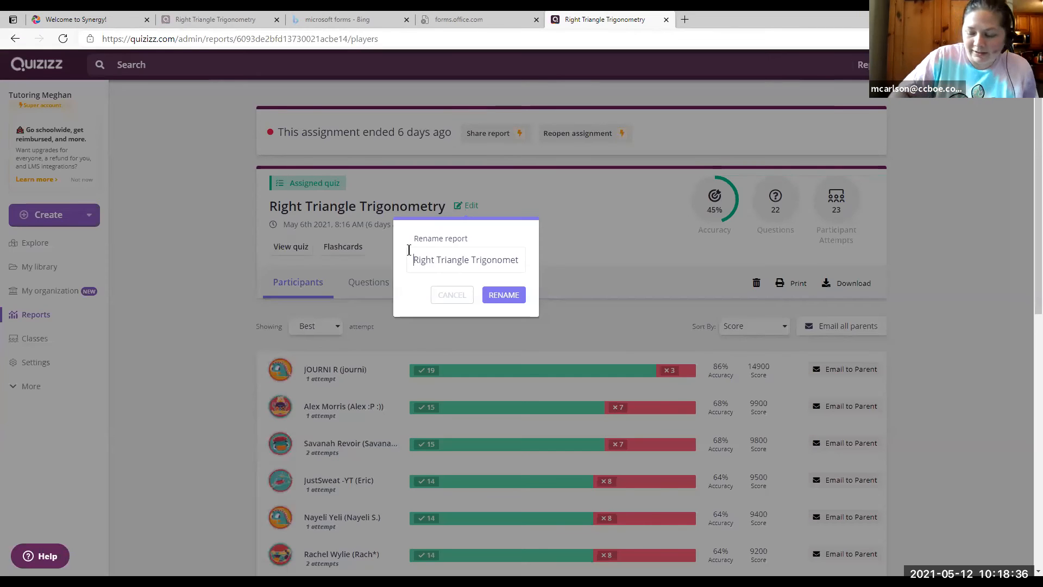
pyautogui.write('2A')
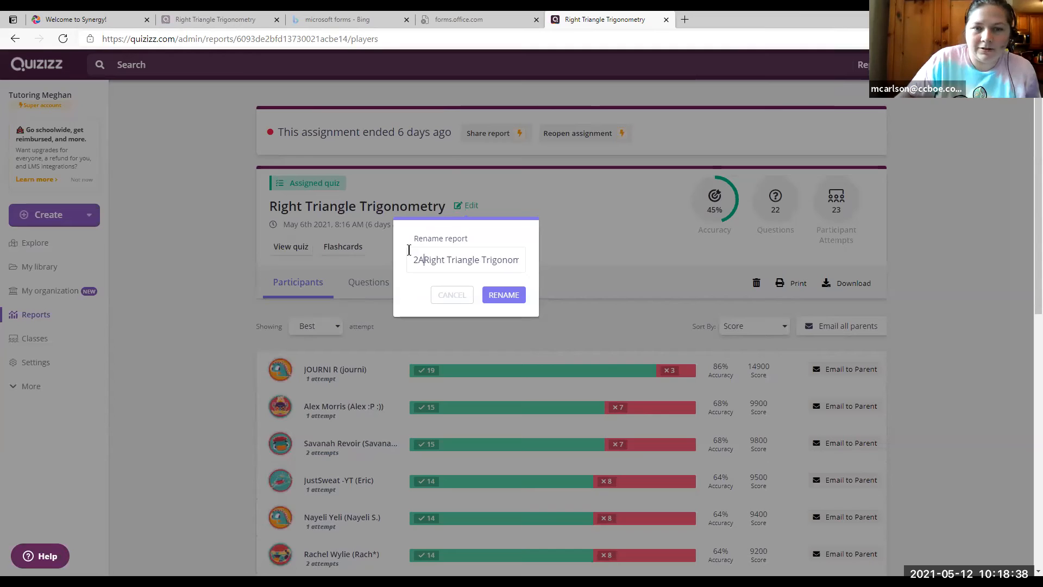
pyautogui.click(504, 297)
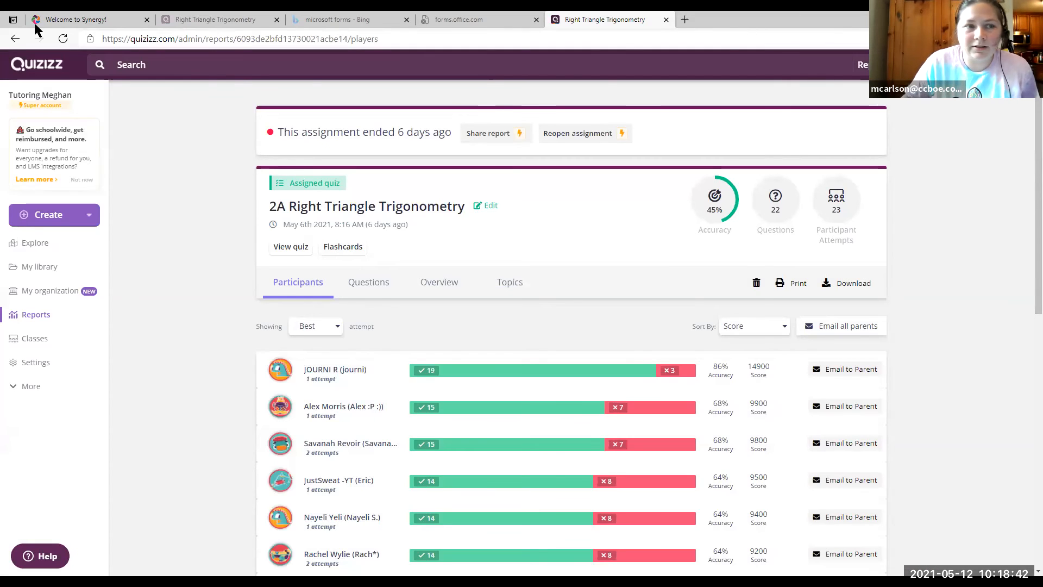
pyautogui.click(12, 41)
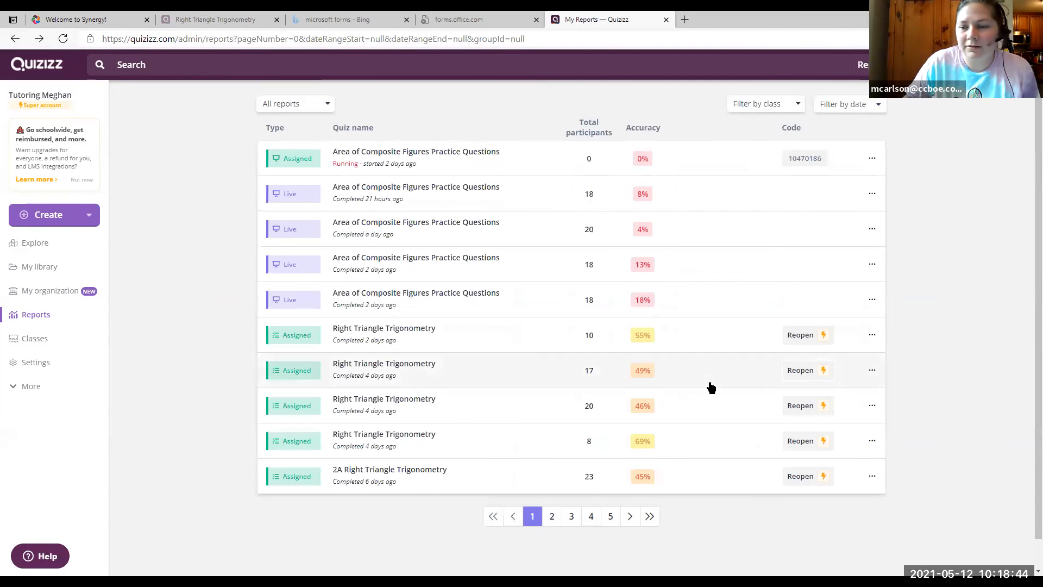
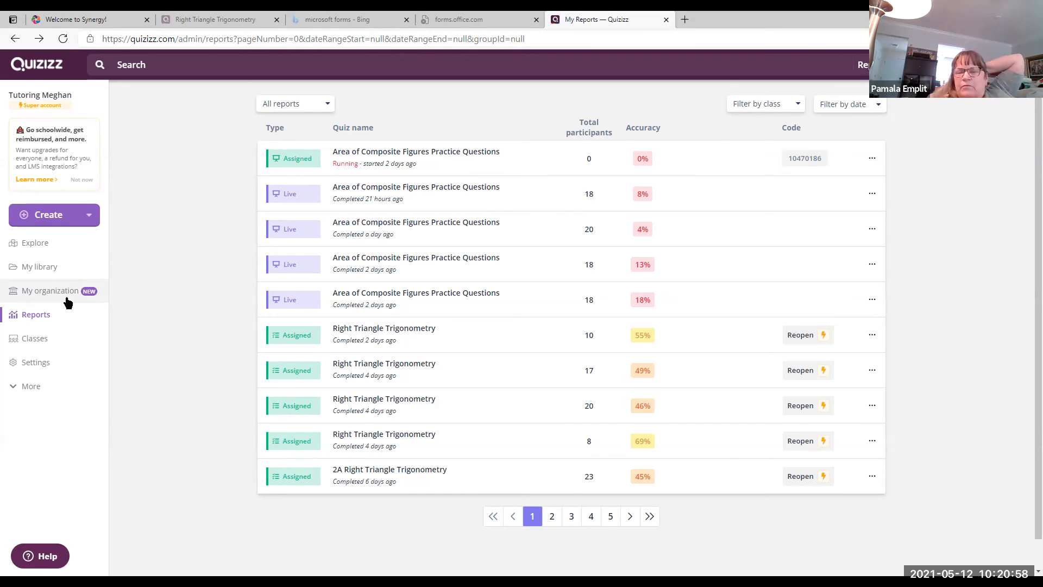
# Open the 7A Polynomials Algebra collection in My library to list its Carlson's Polynomials lessons.
pyautogui.click(51, 267)
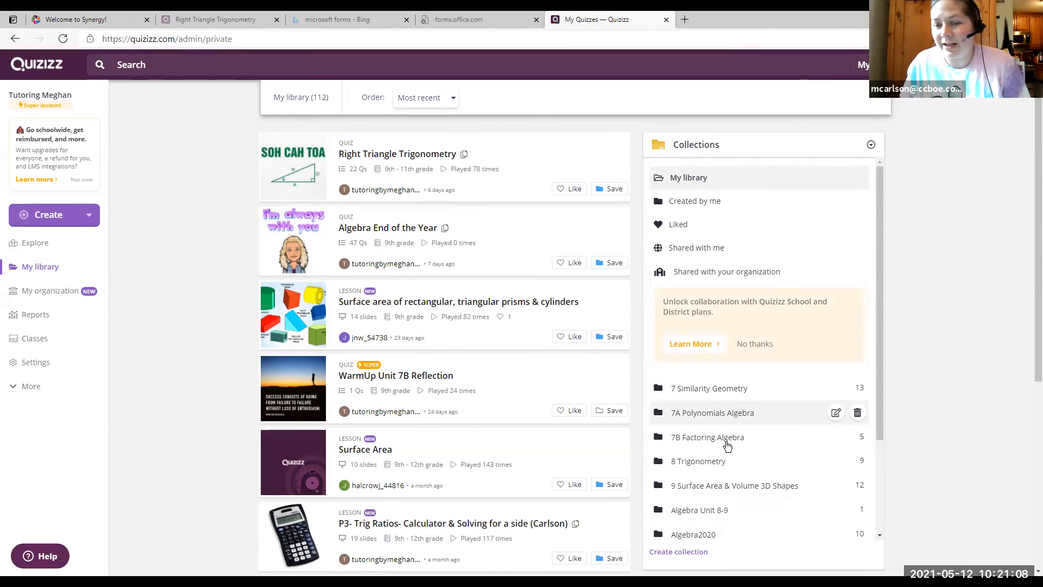
pyautogui.click(706, 439)
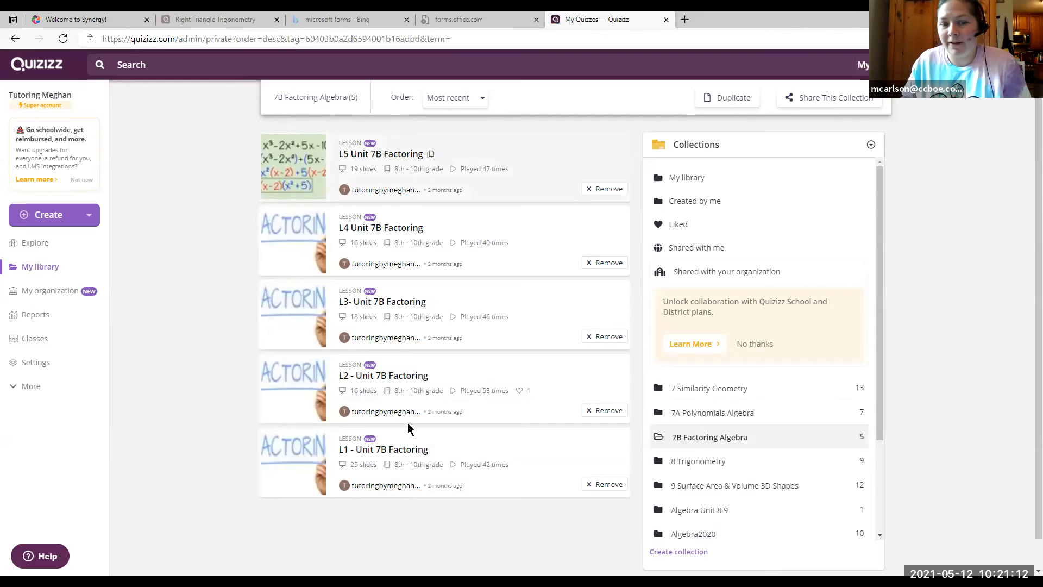
pyautogui.click(717, 414)
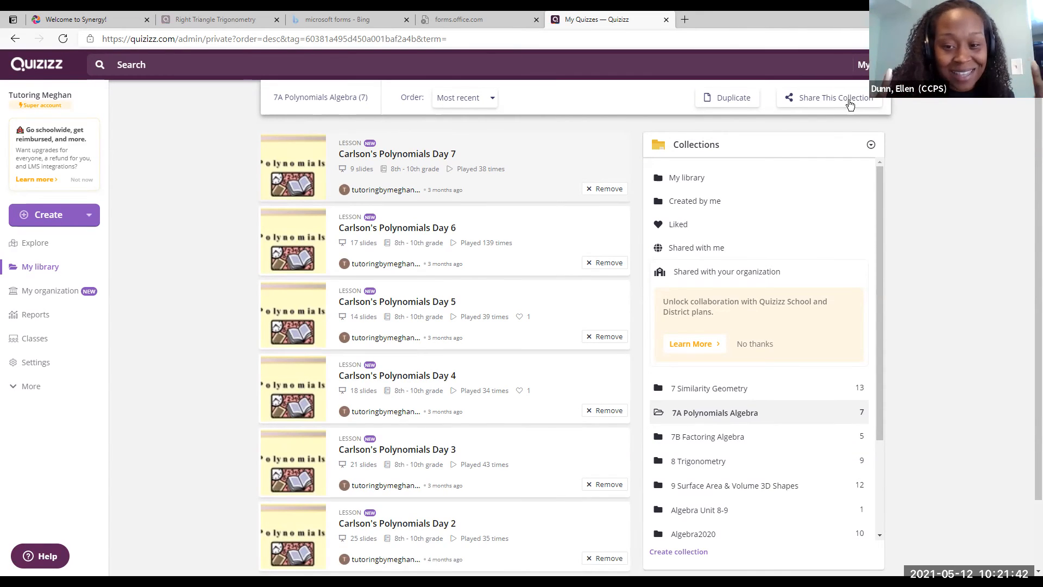
# Copy the 7A Polynomials Algebra collection's share URL, then review its Day 1–7 lessons.
pyautogui.click(849, 101)
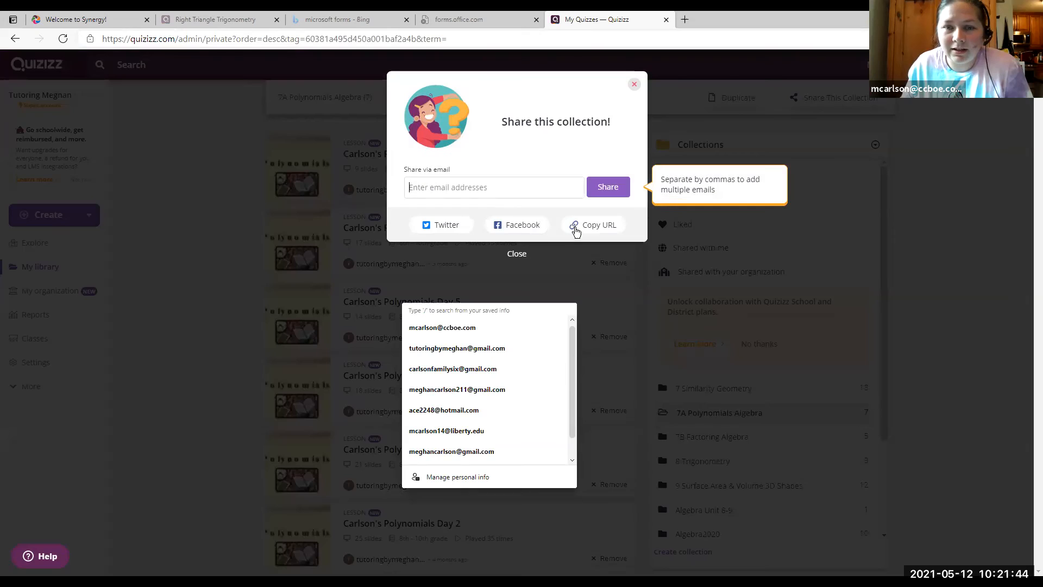
pyautogui.click(606, 224)
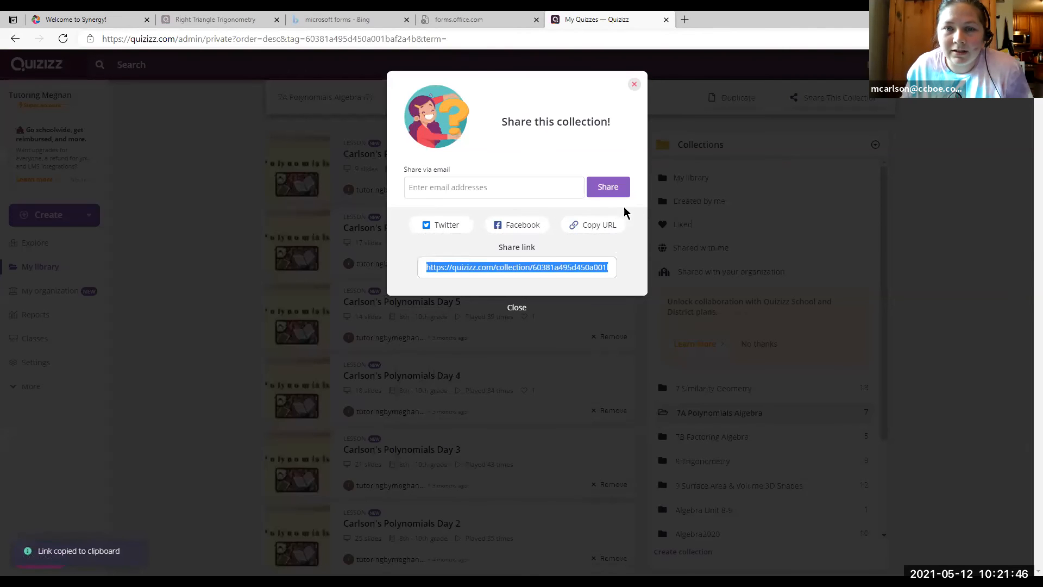
pyautogui.click(600, 225)
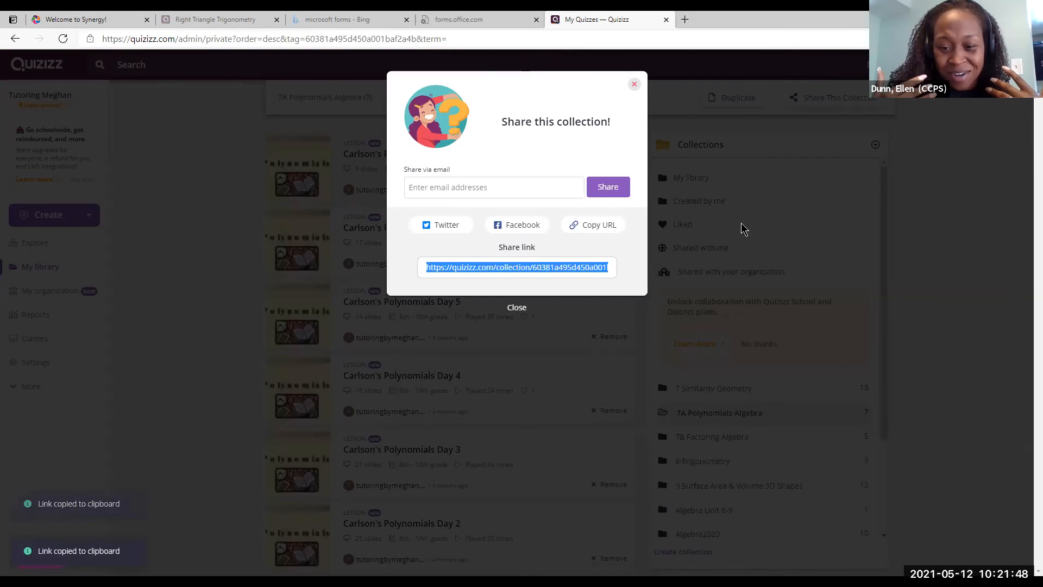
pyautogui.click(634, 85)
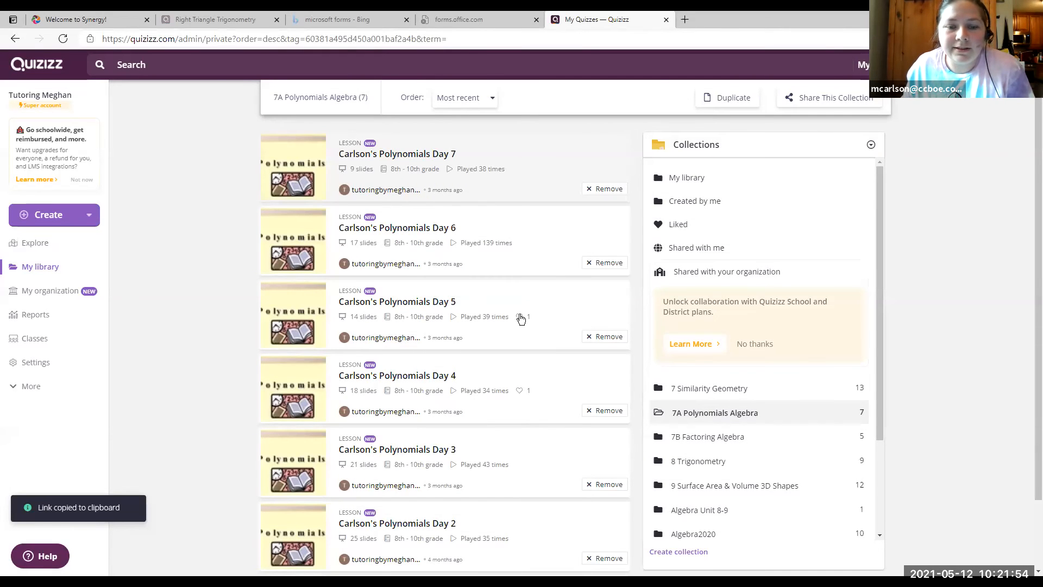
pyautogui.scroll(-2, 524, 500)
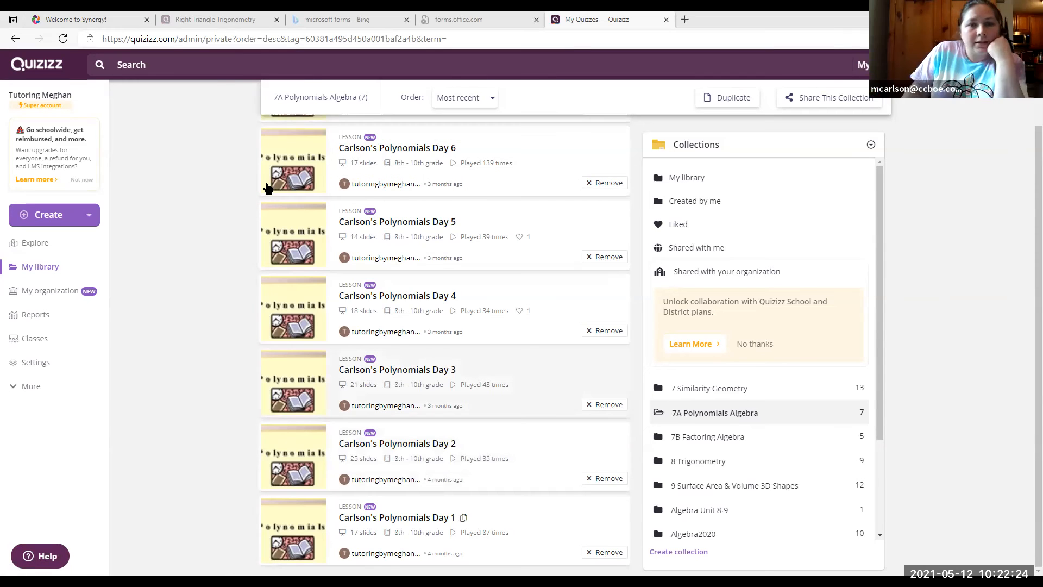
pyautogui.scroll(2, 517, 149)
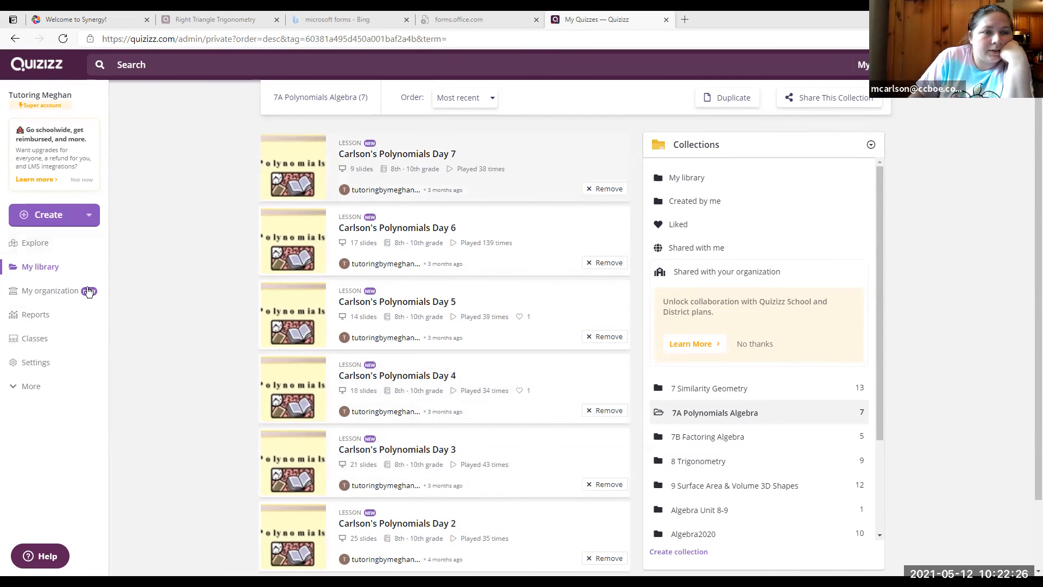
pyautogui.click(44, 69)
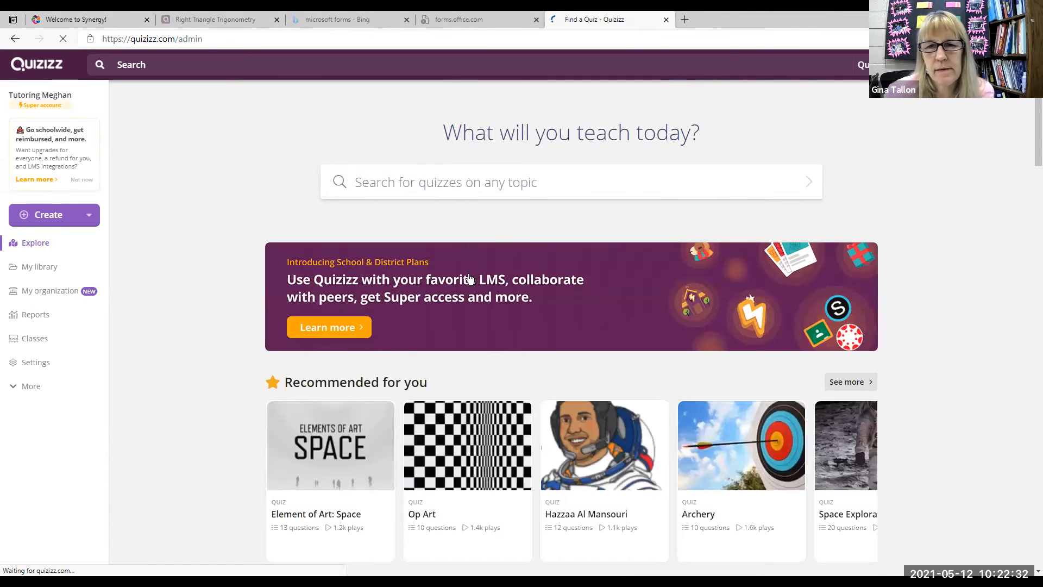
pyautogui.click(42, 293)
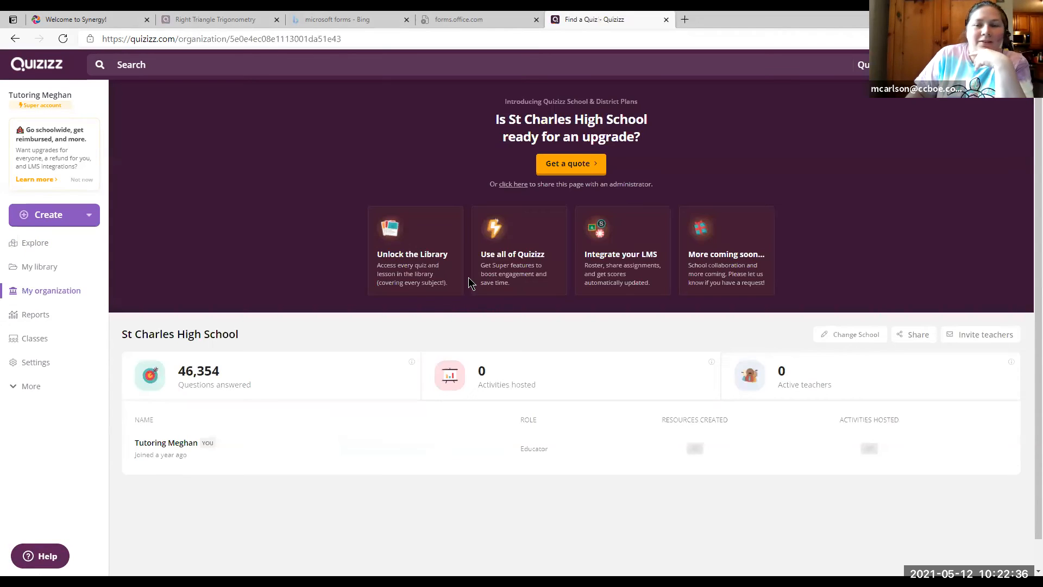
pyautogui.click(42, 269)
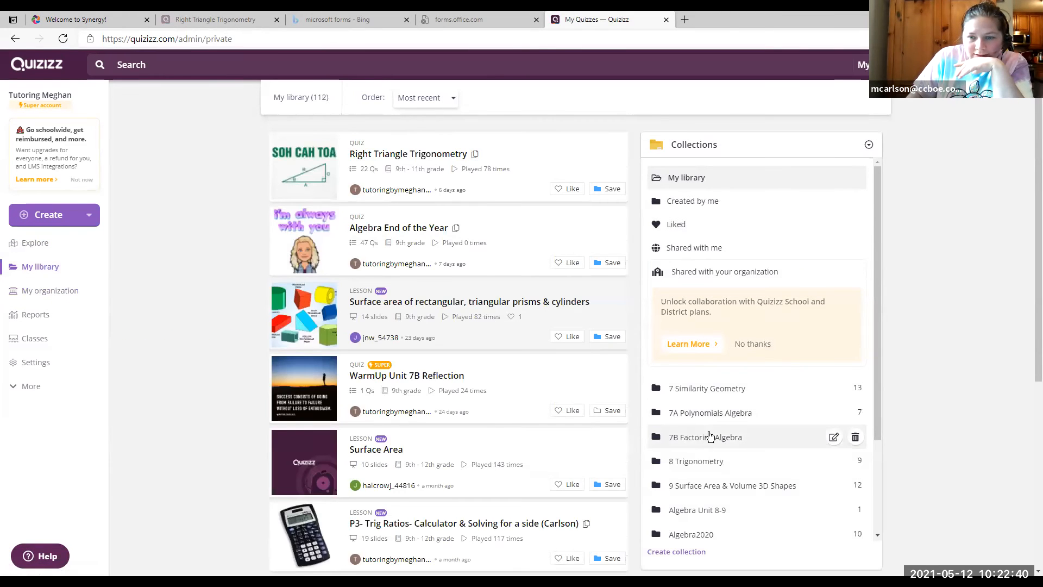
pyautogui.click(713, 413)
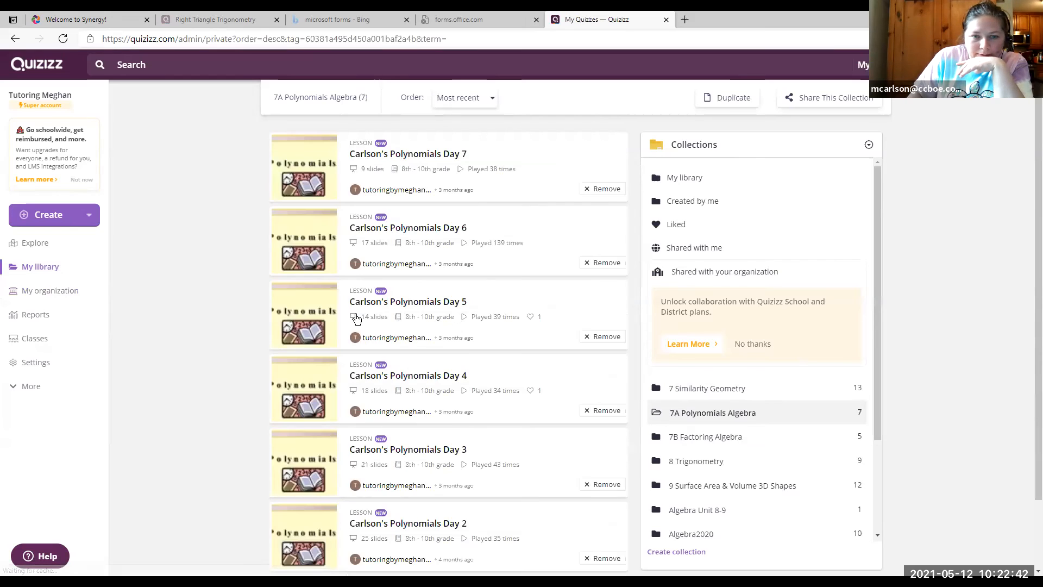
pyautogui.click(447, 383)
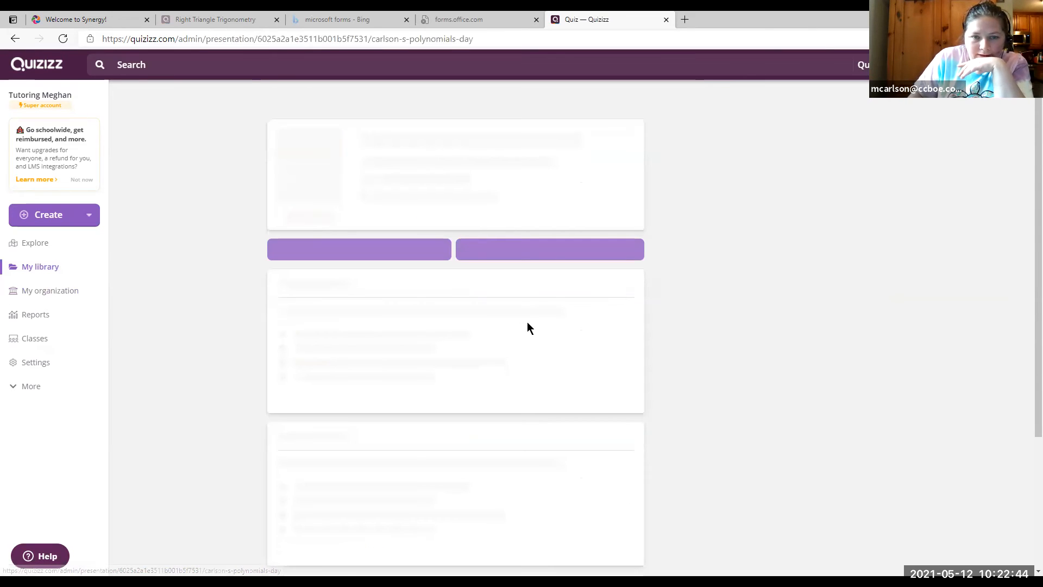
pyautogui.scroll(-8, 487, 373)
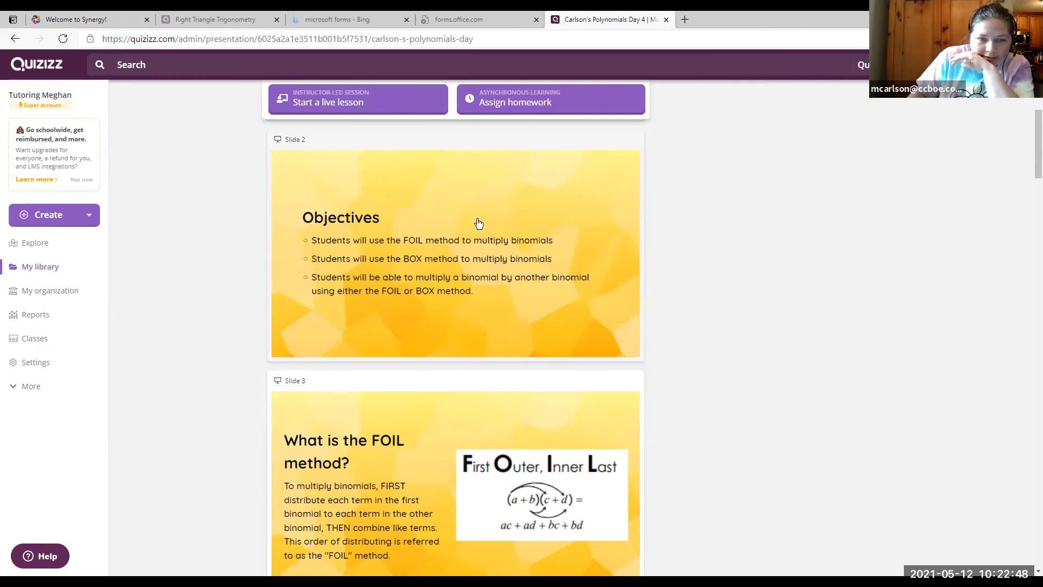
pyautogui.scroll(-3, 472, 246)
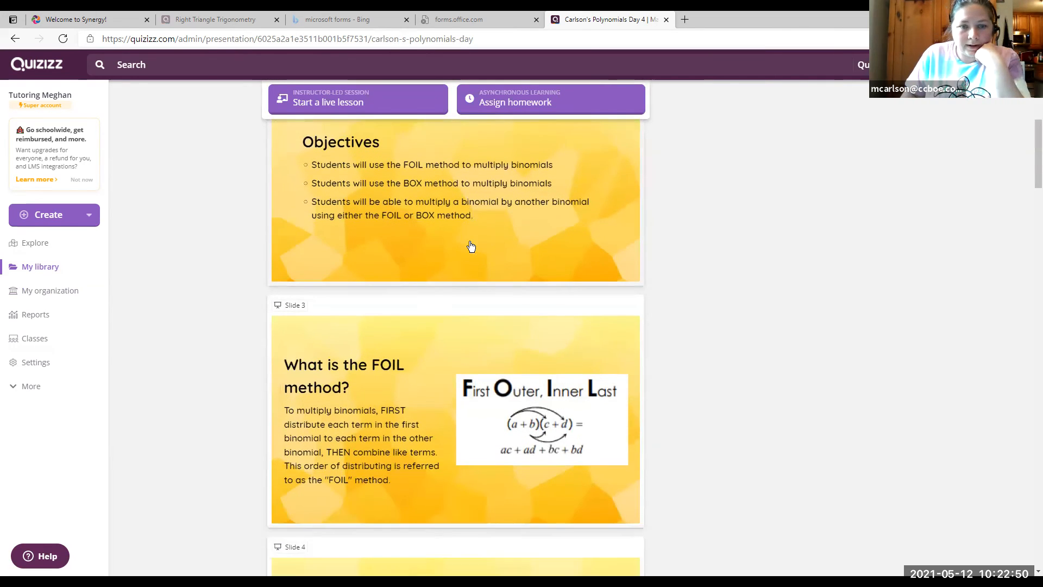
pyautogui.scroll(-2, 471, 246)
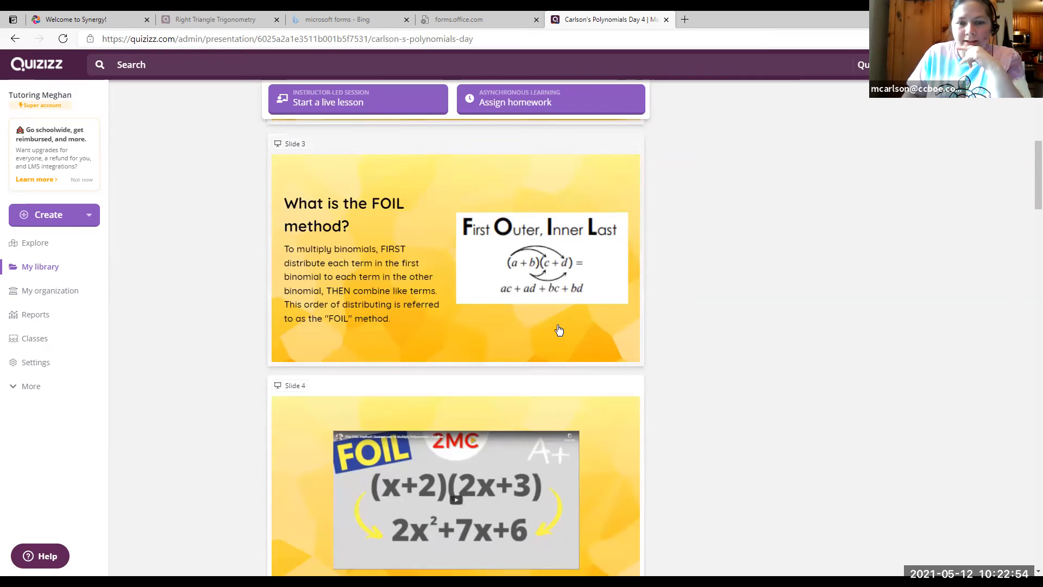
pyautogui.scroll(-3, 546, 268)
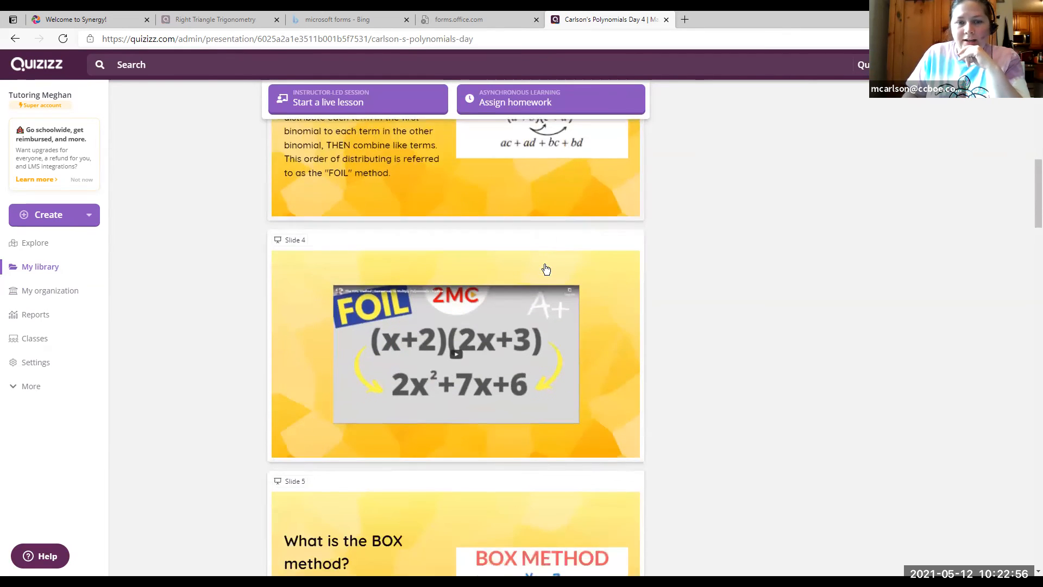
pyautogui.scroll(-2, 546, 268)
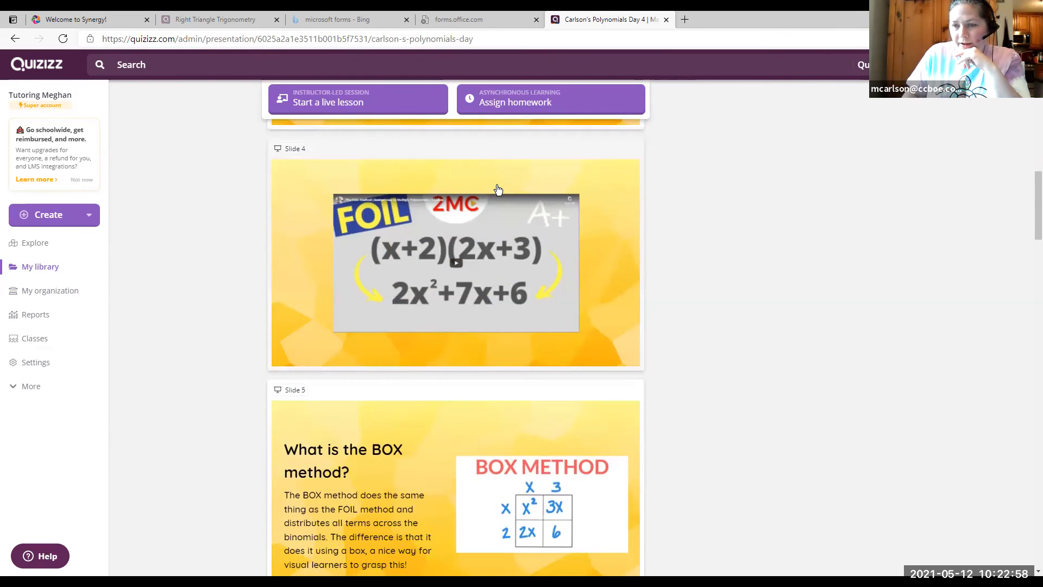
pyautogui.scroll(-3, 486, 198)
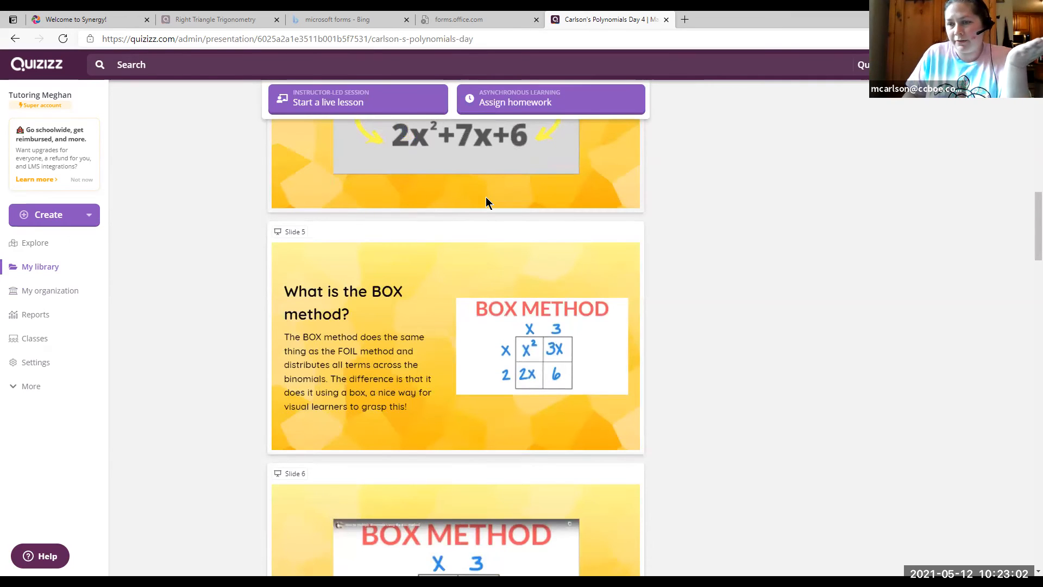
pyautogui.scroll(-1, 485, 202)
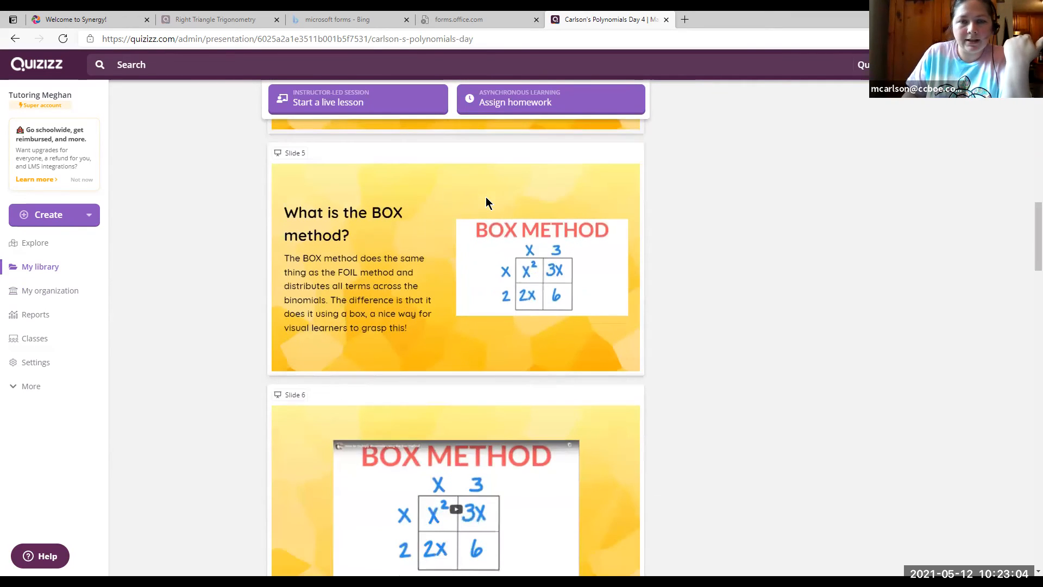
pyautogui.scroll(3, 486, 202)
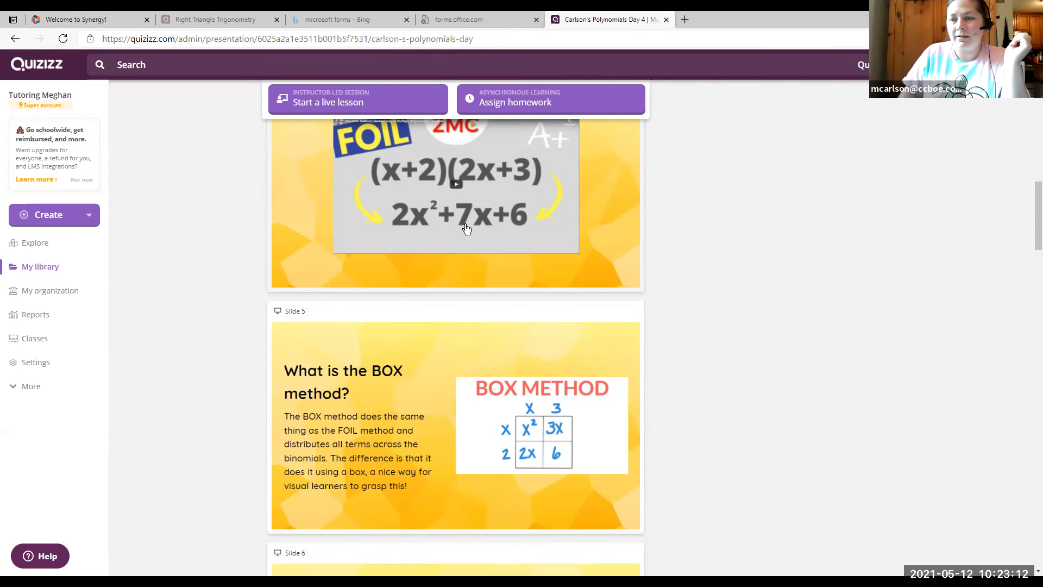
pyautogui.scroll(-1, 431, 402)
pyautogui.scroll(-4, 552, 345)
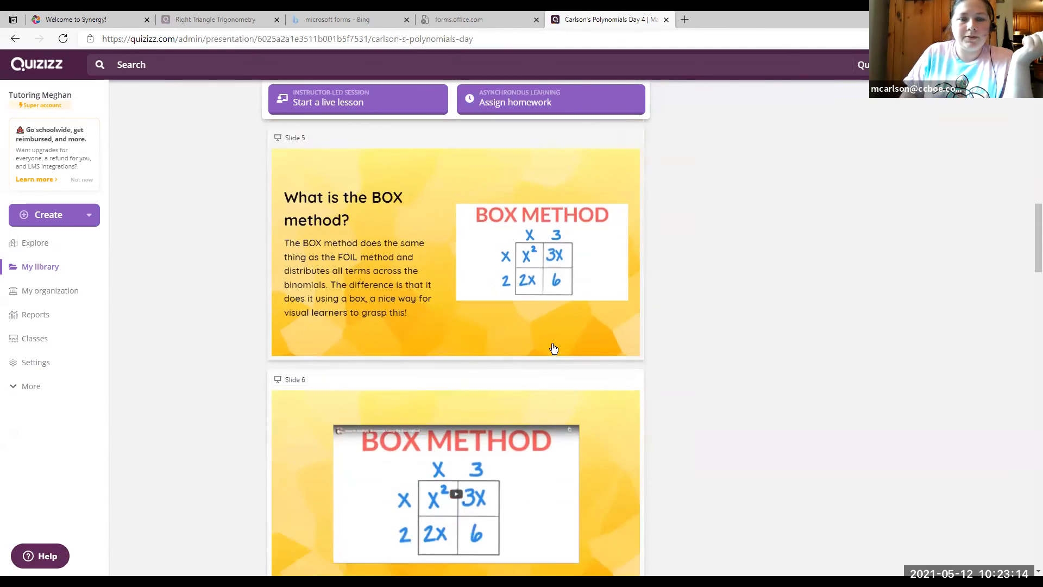
pyautogui.scroll(-3, 619, 272)
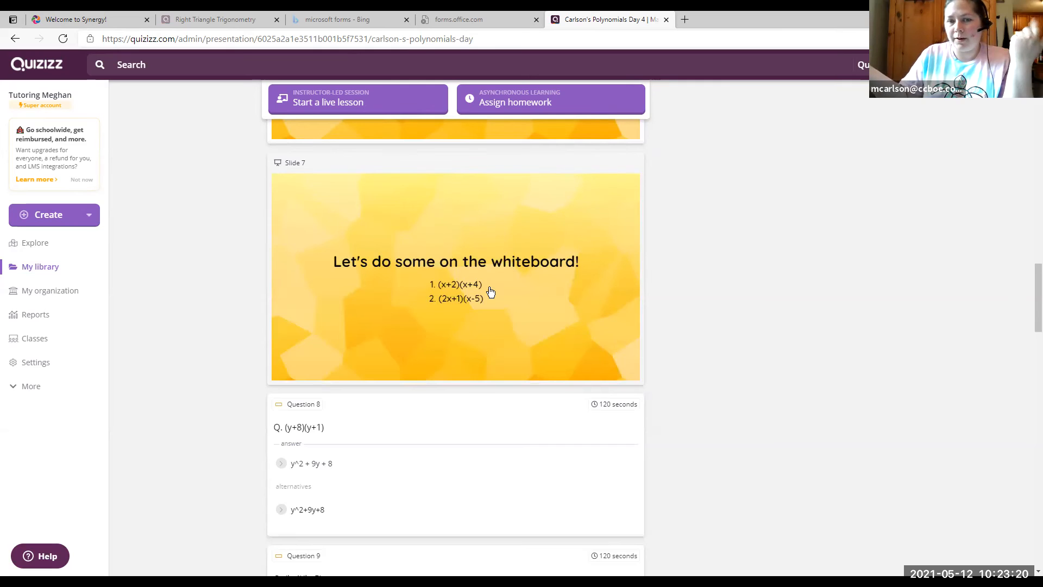
pyautogui.scroll(-5, 487, 288)
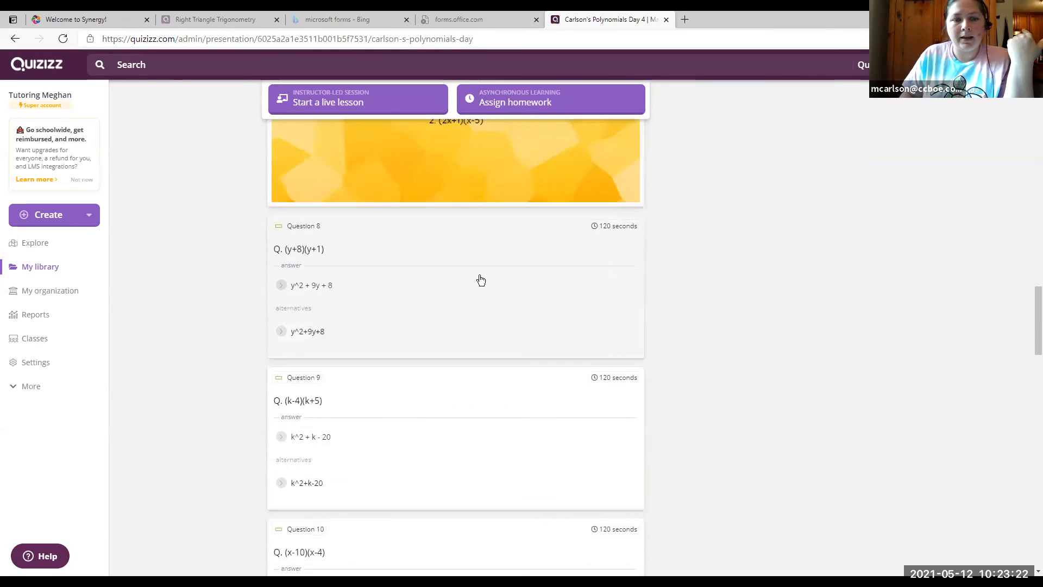
pyautogui.scroll(-5, 460, 271)
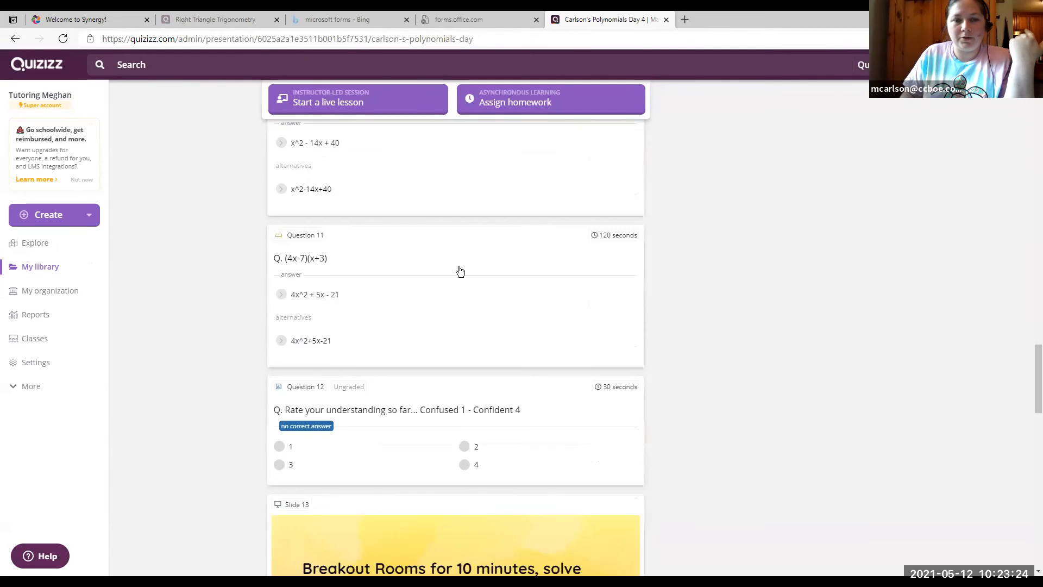
pyautogui.scroll(-3, 438, 369)
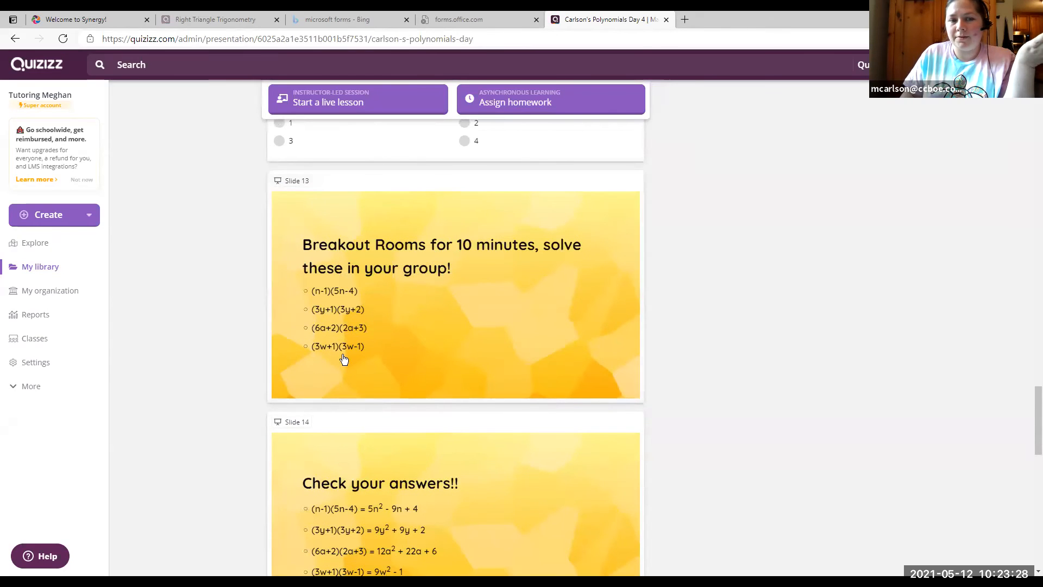
pyautogui.scroll(-1, 497, 318)
pyautogui.scroll(-2, 506, 318)
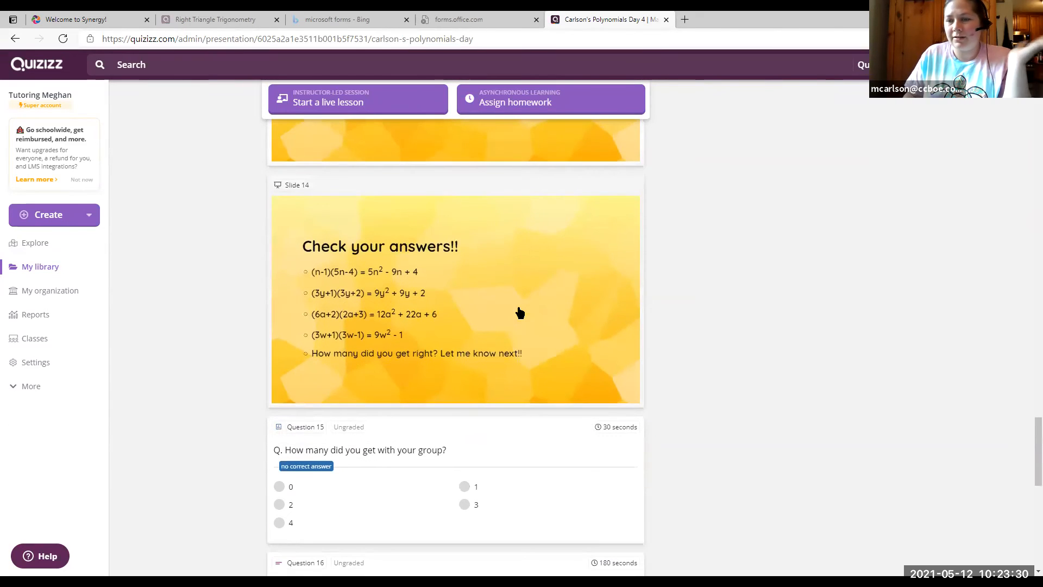
pyautogui.scroll(-3, 518, 312)
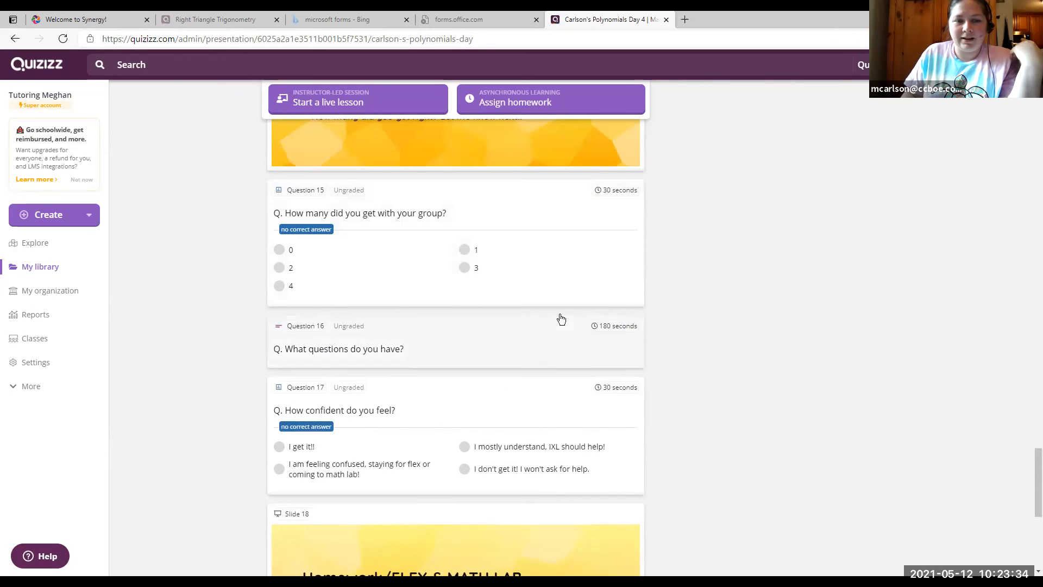
pyautogui.scroll(-1, 373, 302)
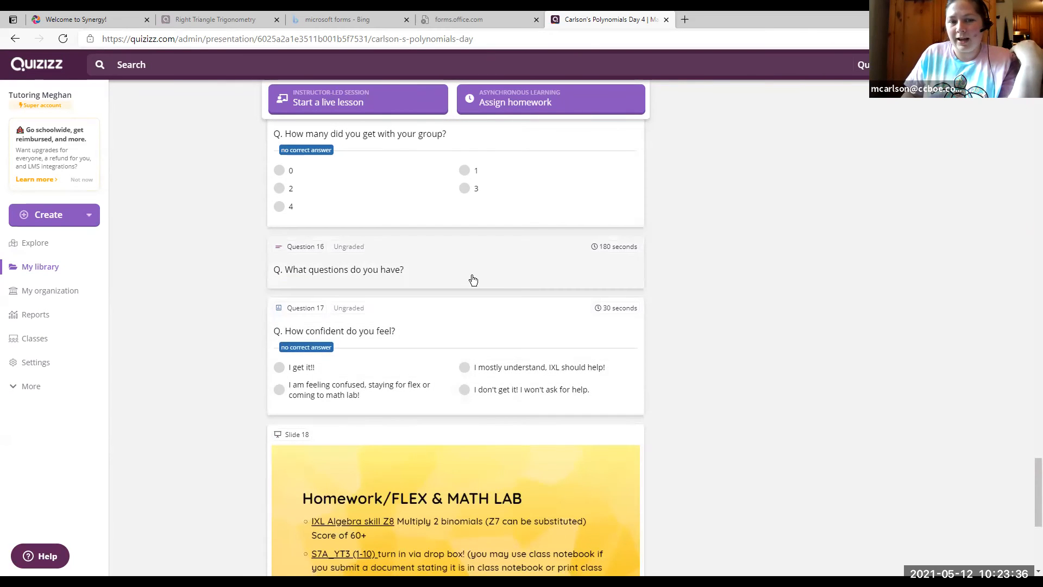
pyautogui.scroll(-1, 605, 384)
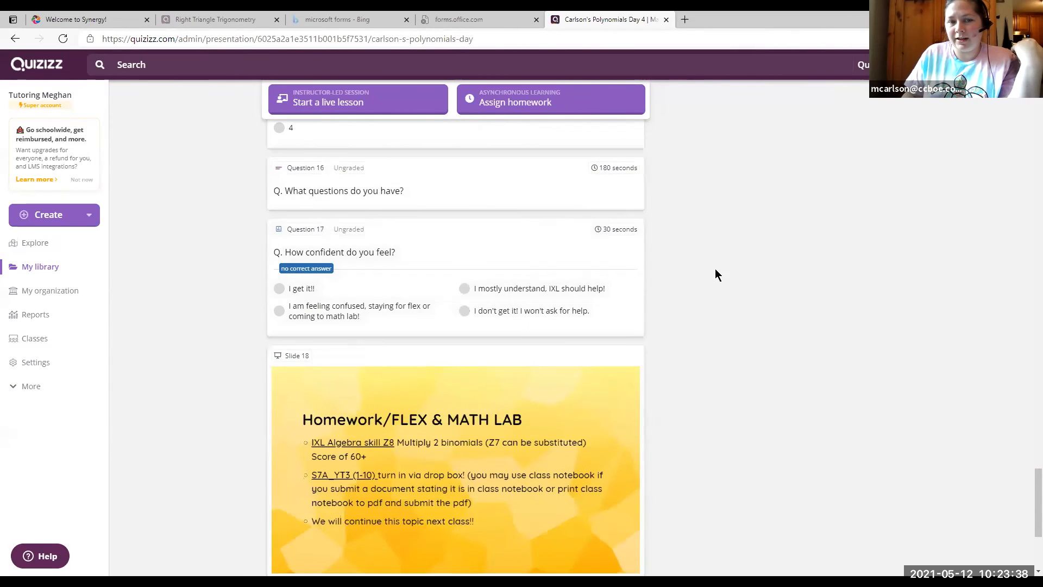
pyautogui.scroll(-2, 662, 304)
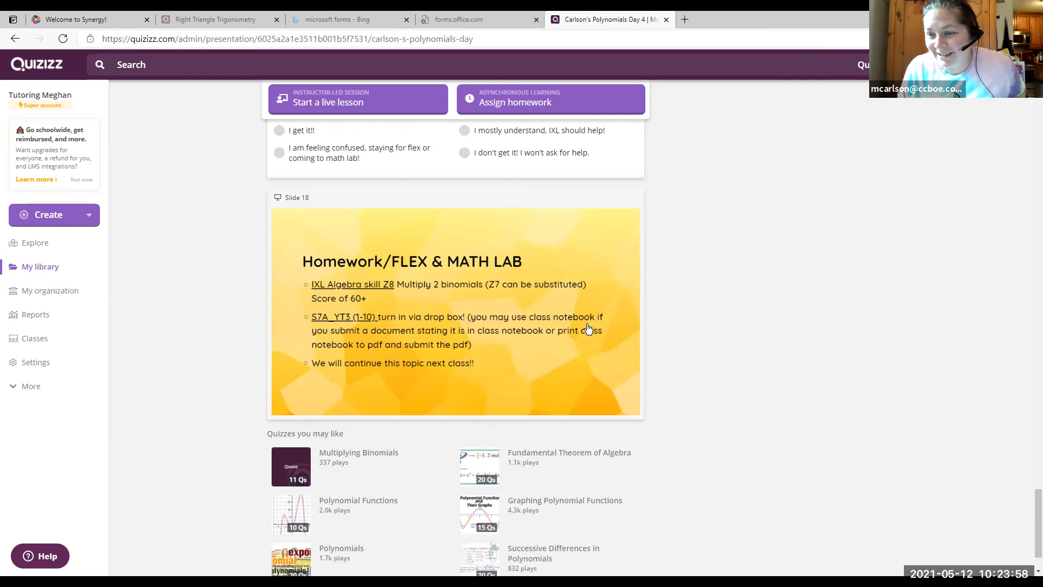
pyautogui.scroll(20, 688, 359)
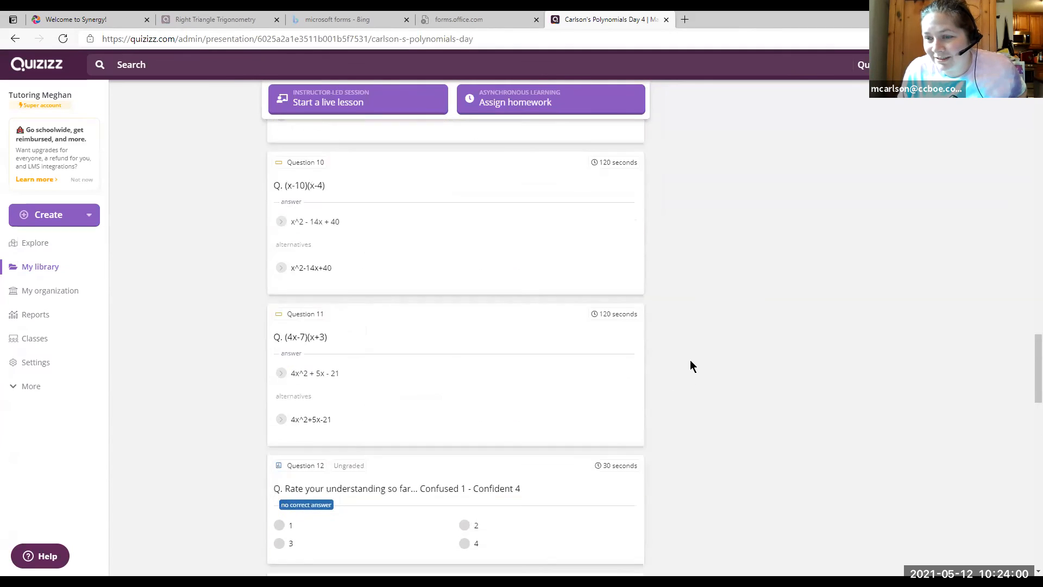
pyautogui.scroll(20, 691, 360)
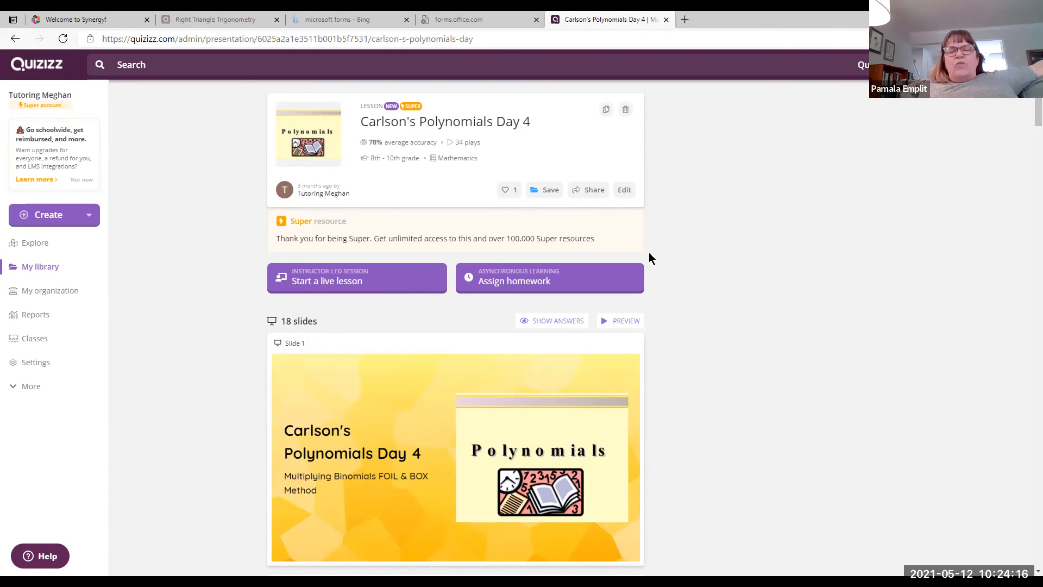
# Finish editing the Carlson's Polynomials Day 4 draft so it can be played live.
pyautogui.click(628, 190)
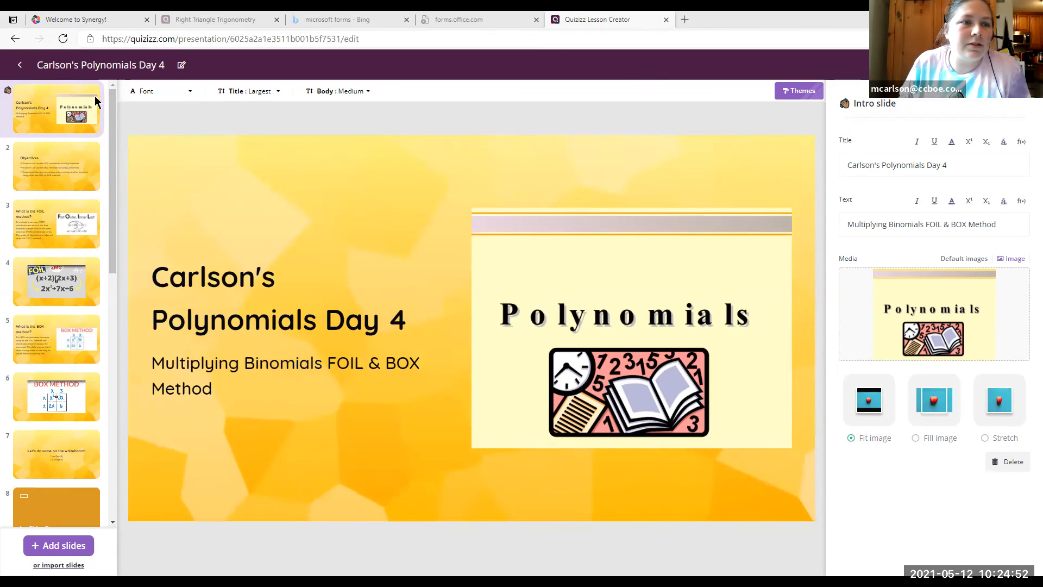
pyautogui.click(19, 66)
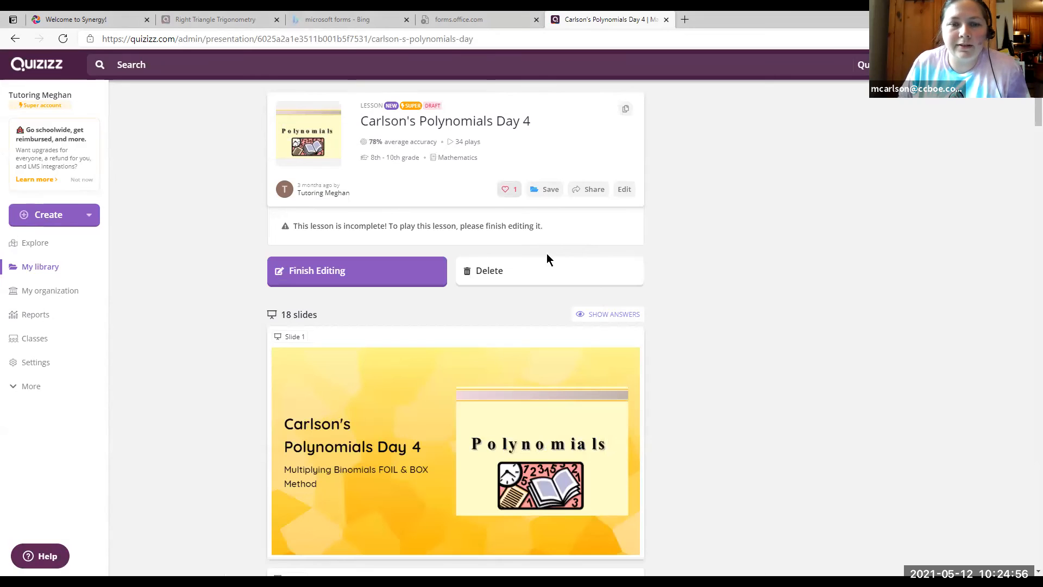
pyautogui.click(401, 283)
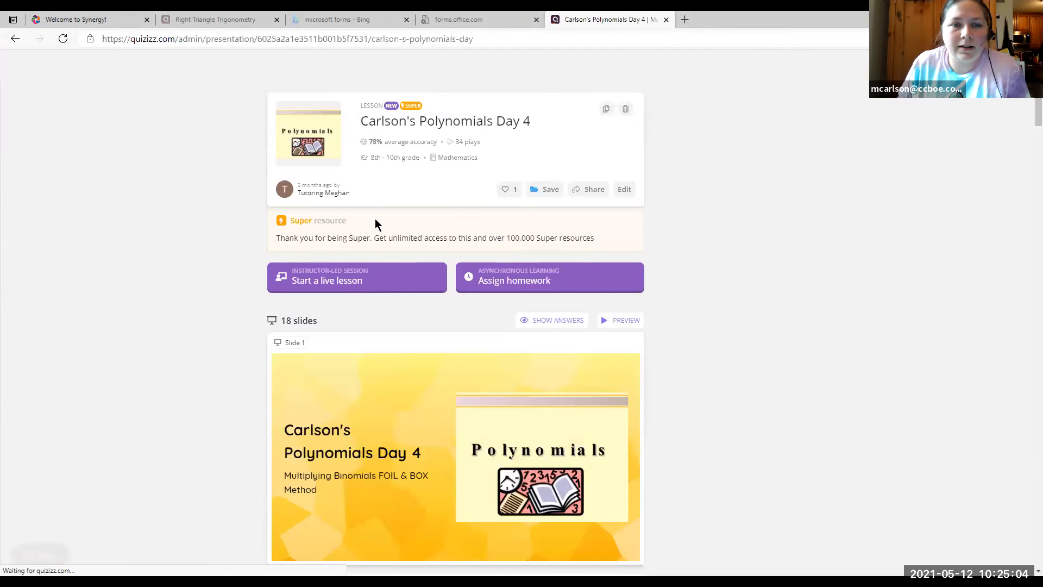
# Launch Day 4 as a live presented lesson, copy its join link, and start it.
pyautogui.click(375, 284)
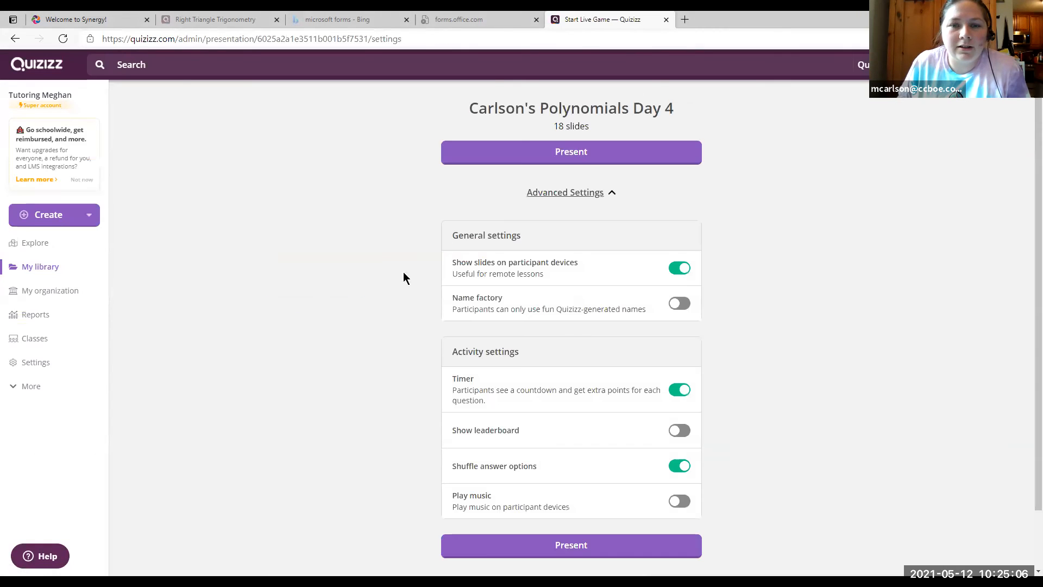
pyautogui.click(570, 158)
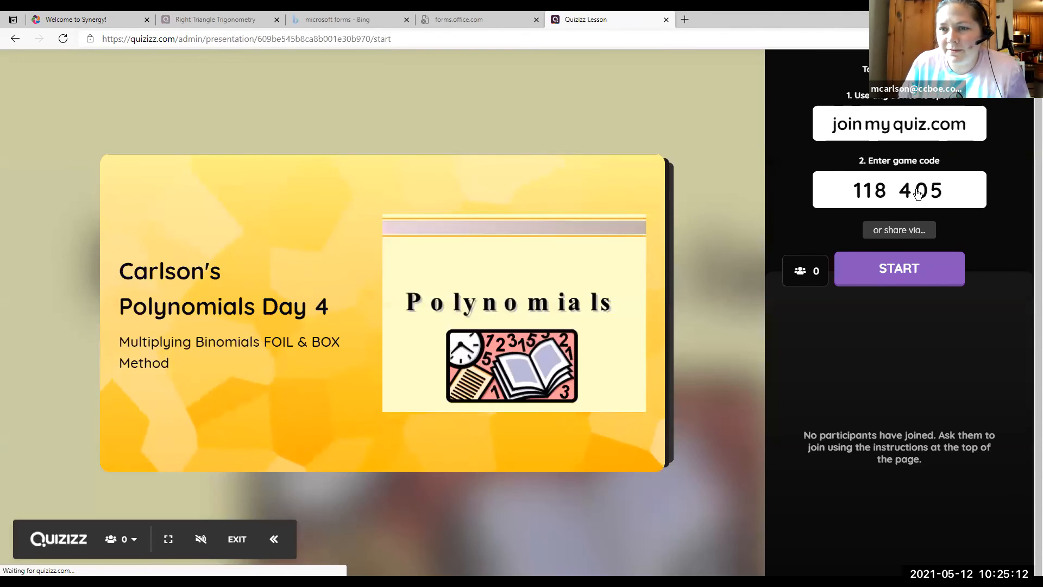
pyautogui.click(928, 234)
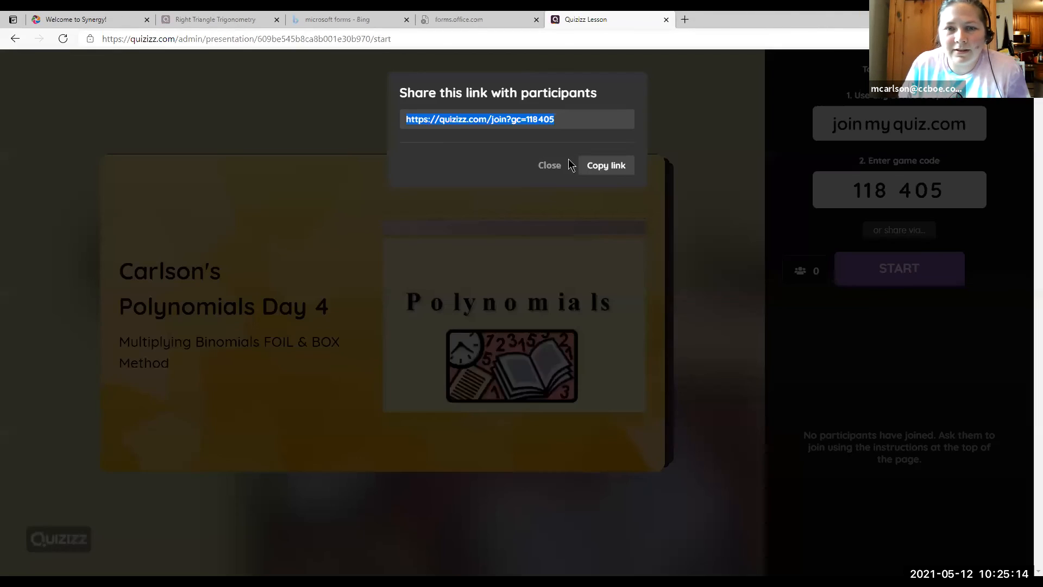
pyautogui.click(603, 163)
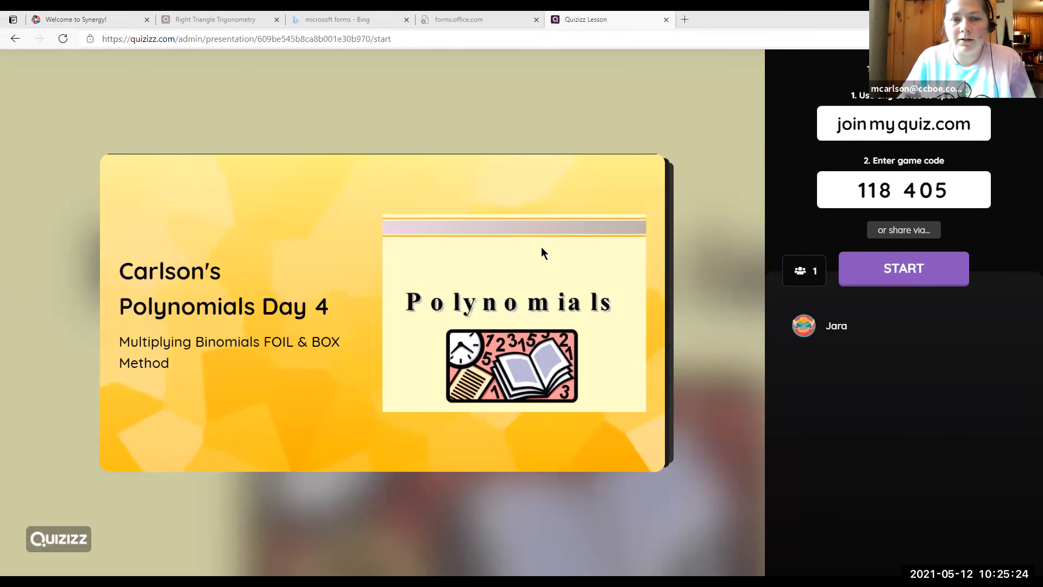
pyautogui.click(938, 294)
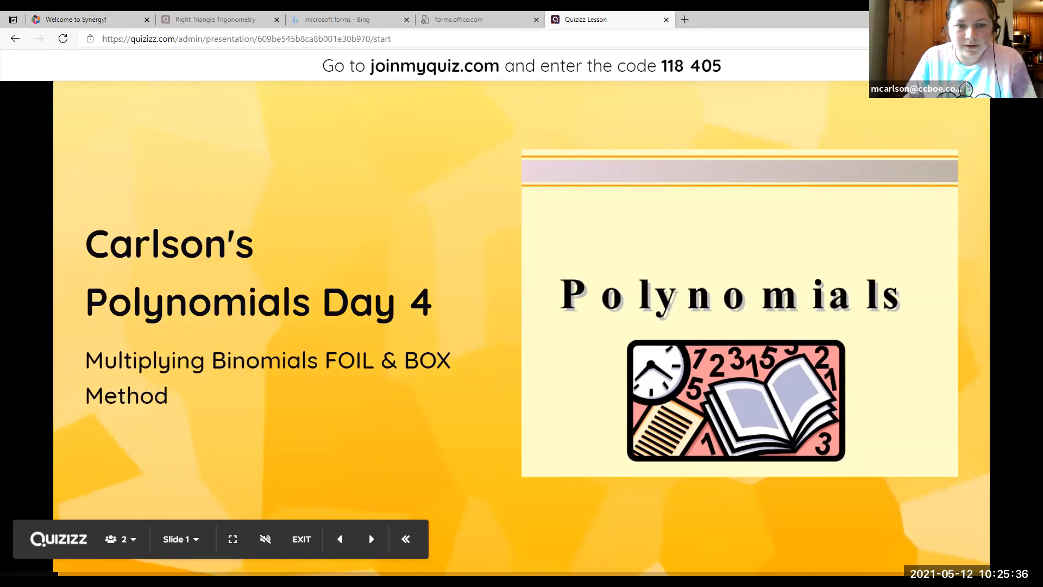
# Show the Objectives slide and reveal its three objectives, including the BOX method.
pyautogui.click(370, 541)
pyautogui.click(368, 541)
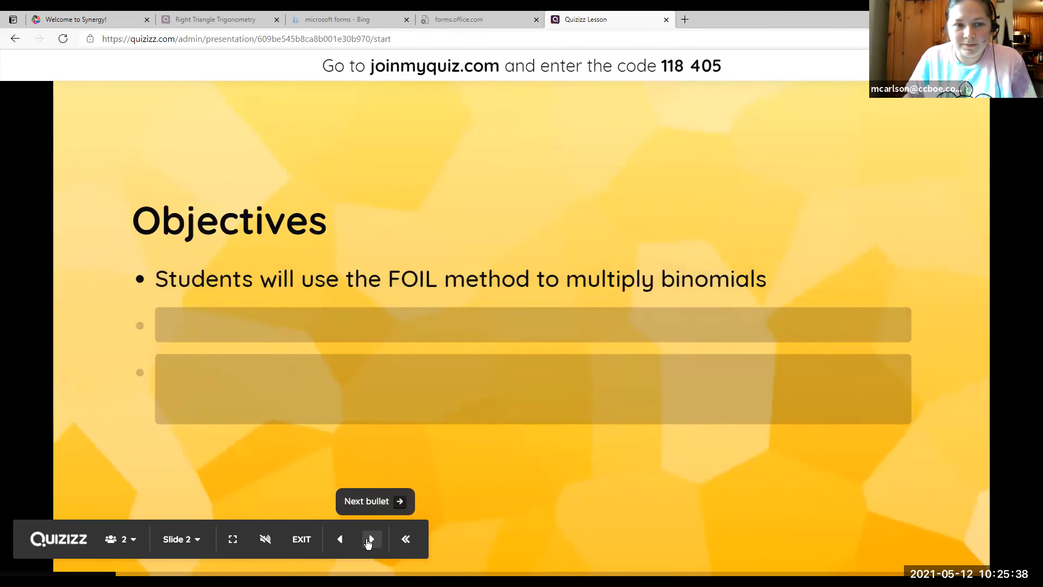
pyautogui.click(368, 539)
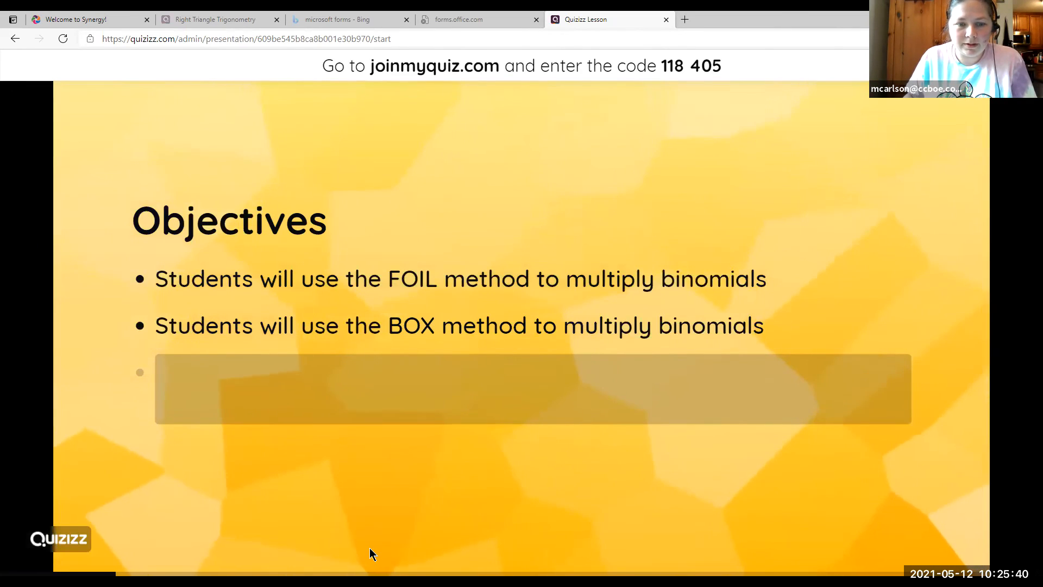
pyautogui.click(372, 547)
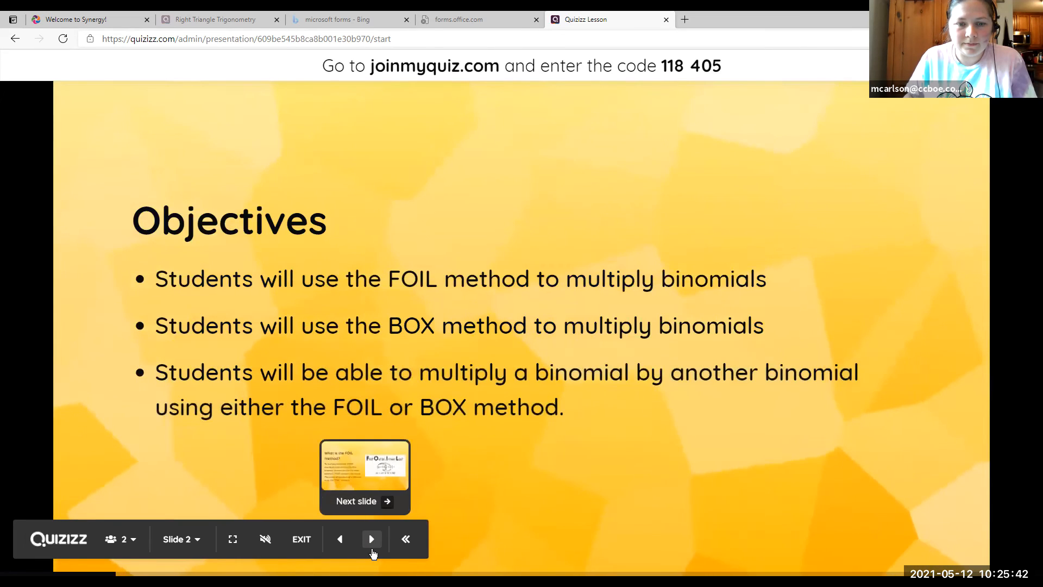
# Advance through the FOIL, BOX method, whiteboard and video slides to the (k-4)(k+5) question.
pyautogui.click(372, 548)
pyautogui.click(369, 546)
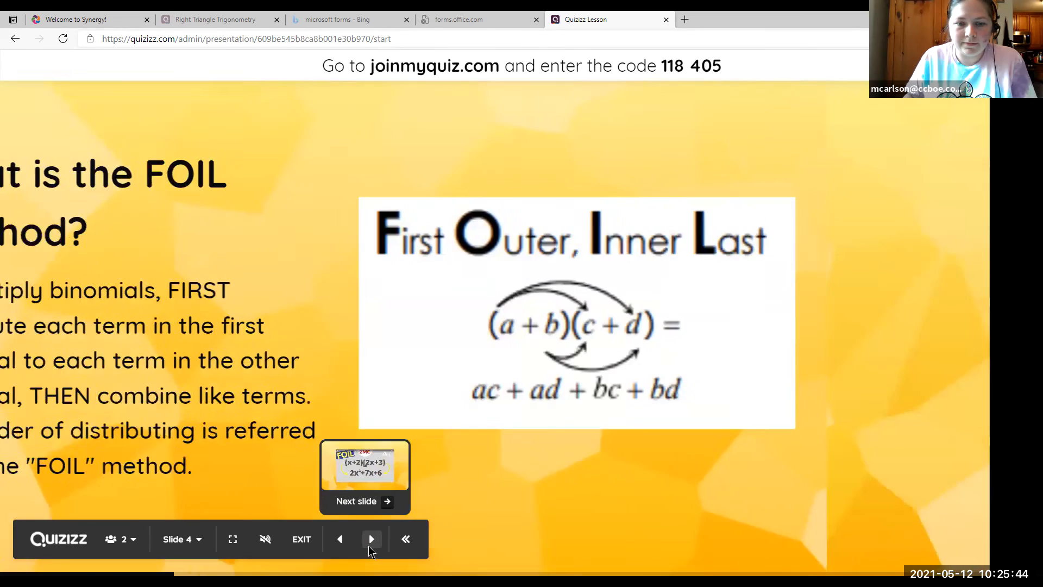
pyautogui.click(369, 546)
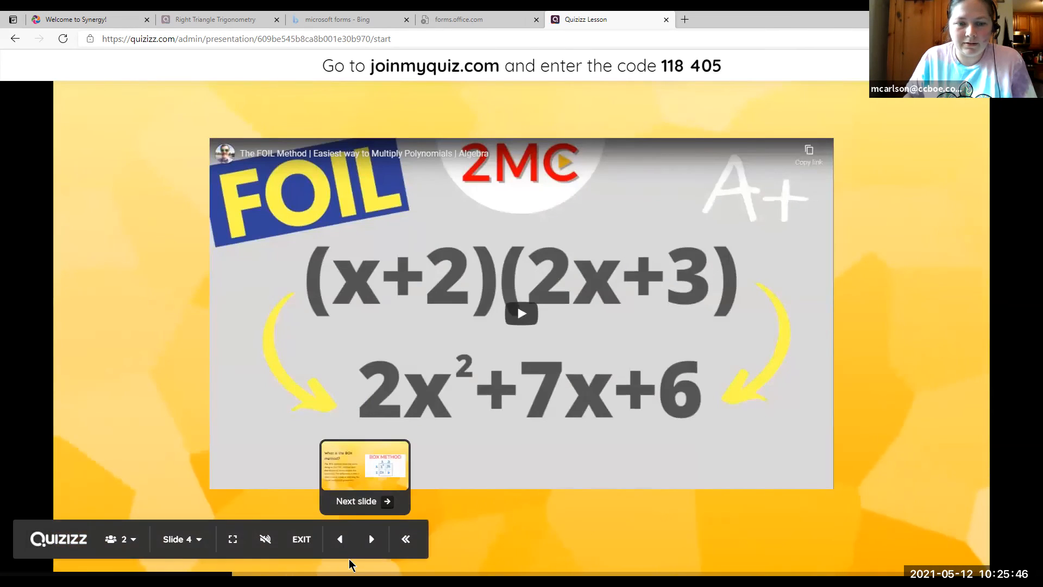
pyautogui.click(369, 547)
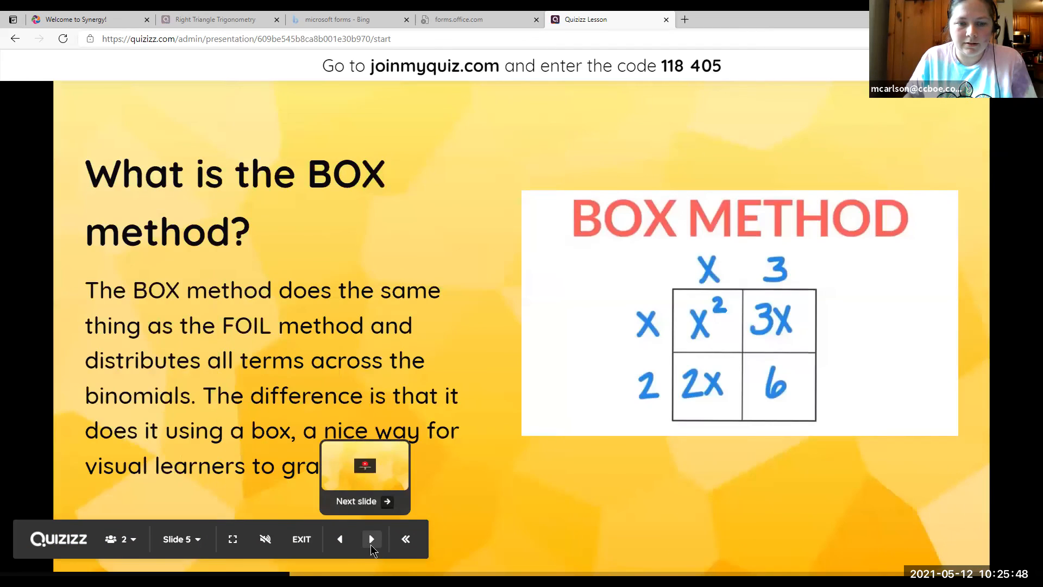
pyautogui.click(372, 547)
pyautogui.click(372, 548)
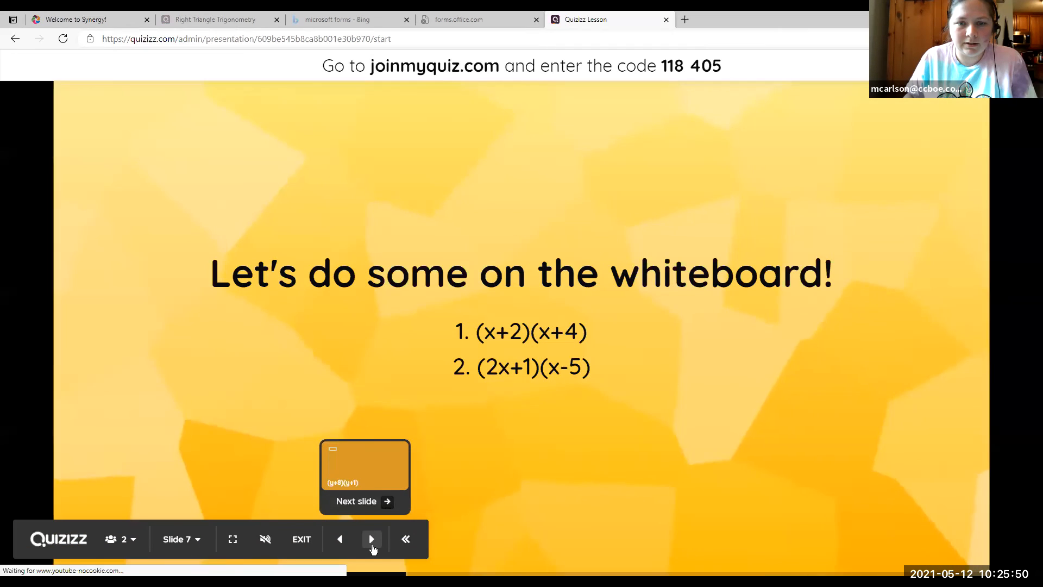
pyautogui.click(372, 548)
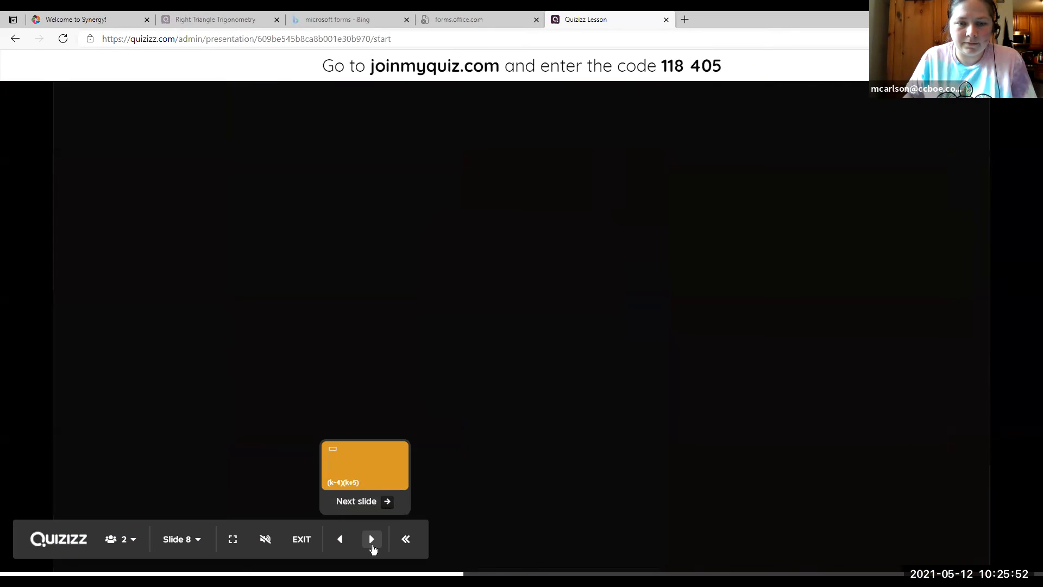
pyautogui.click(372, 545)
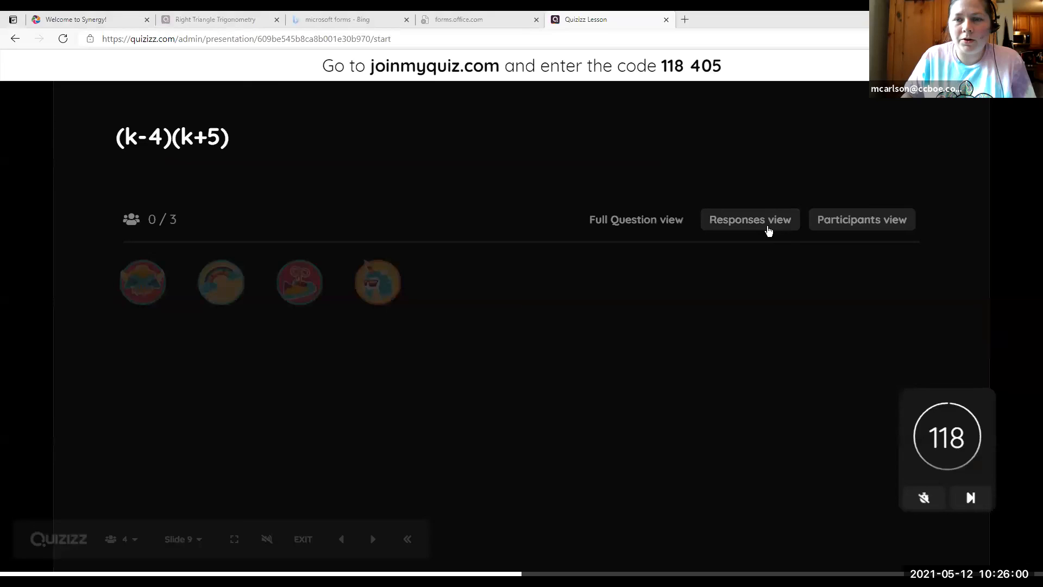
# Disable the (k-4)(k+5) question's timer and show students' answers as response cards.
pyautogui.click(768, 230)
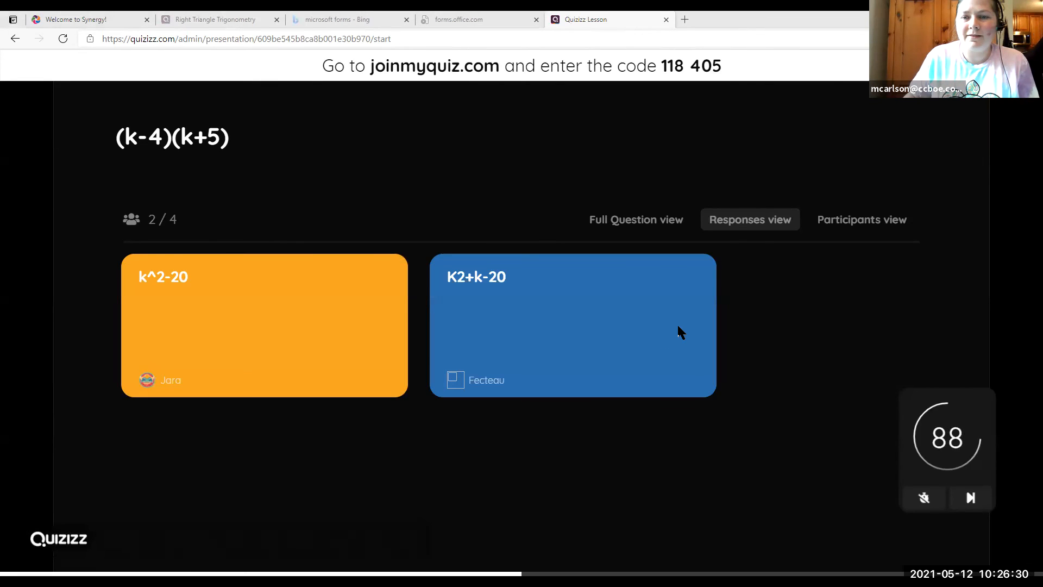
pyautogui.click(922, 505)
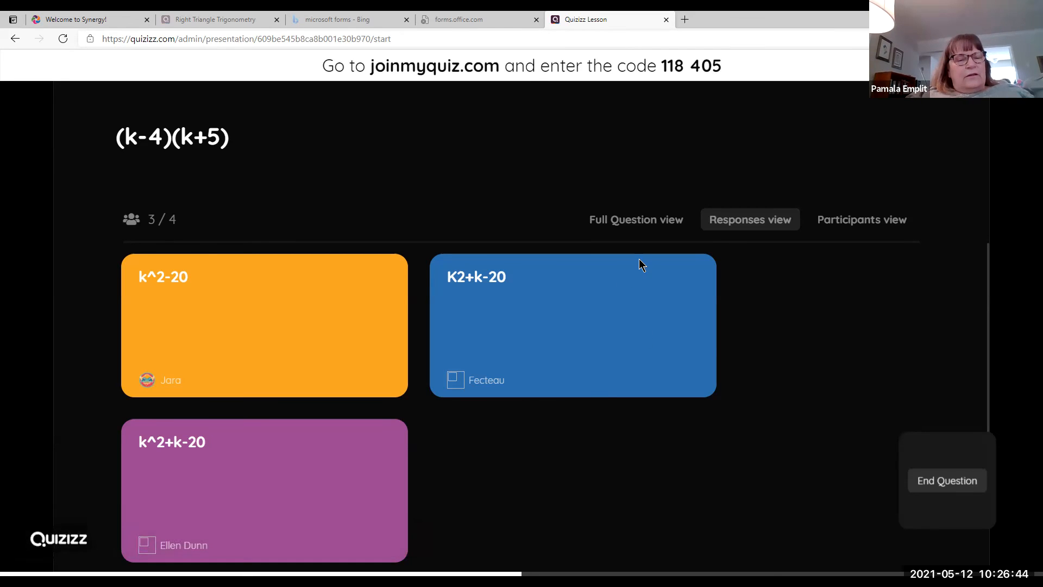
pyautogui.click(870, 220)
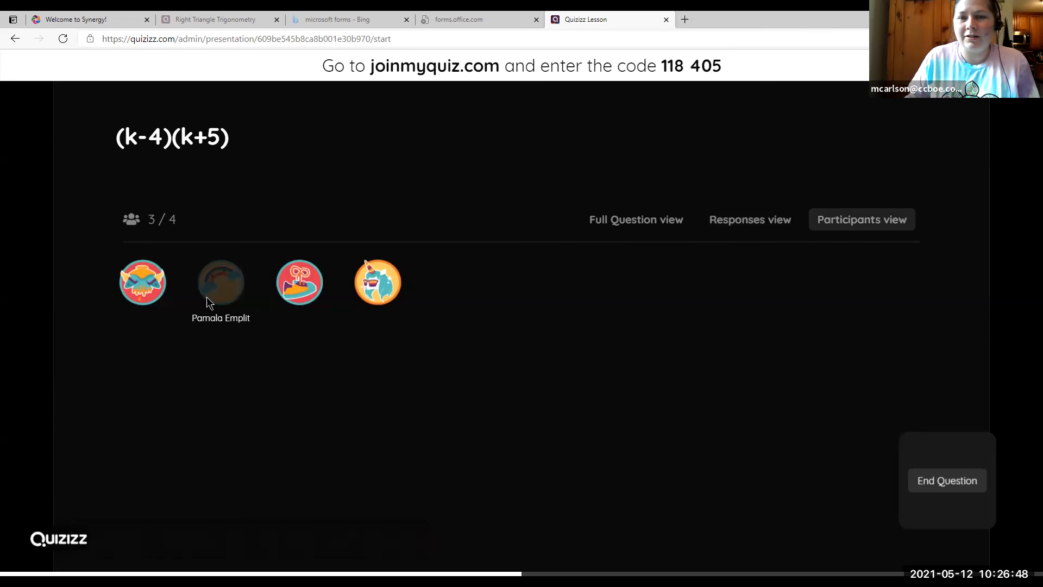
pyautogui.click(761, 220)
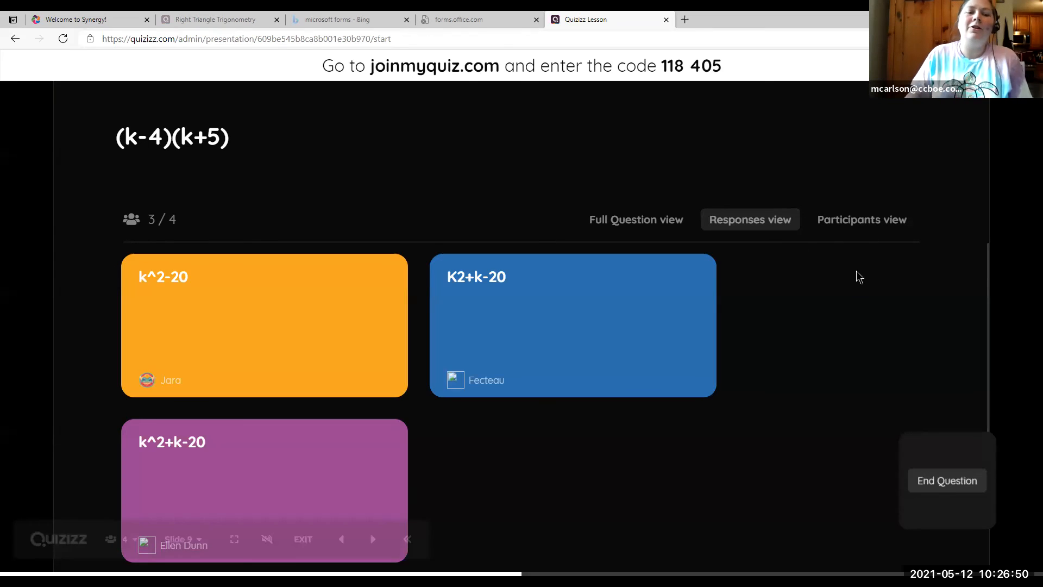